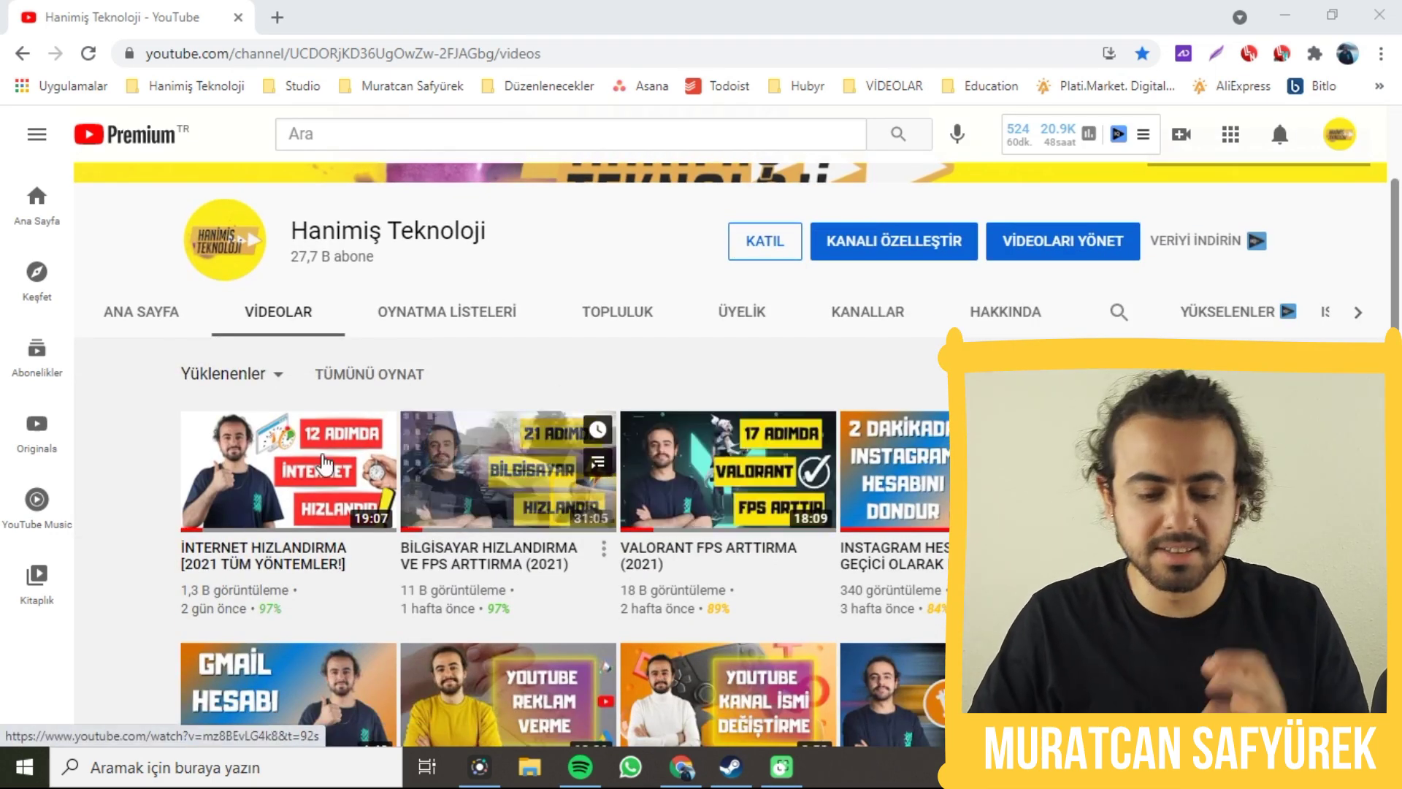
pyautogui.scroll(-2, 719, 504)
pyautogui.scroll(5, 724, 511)
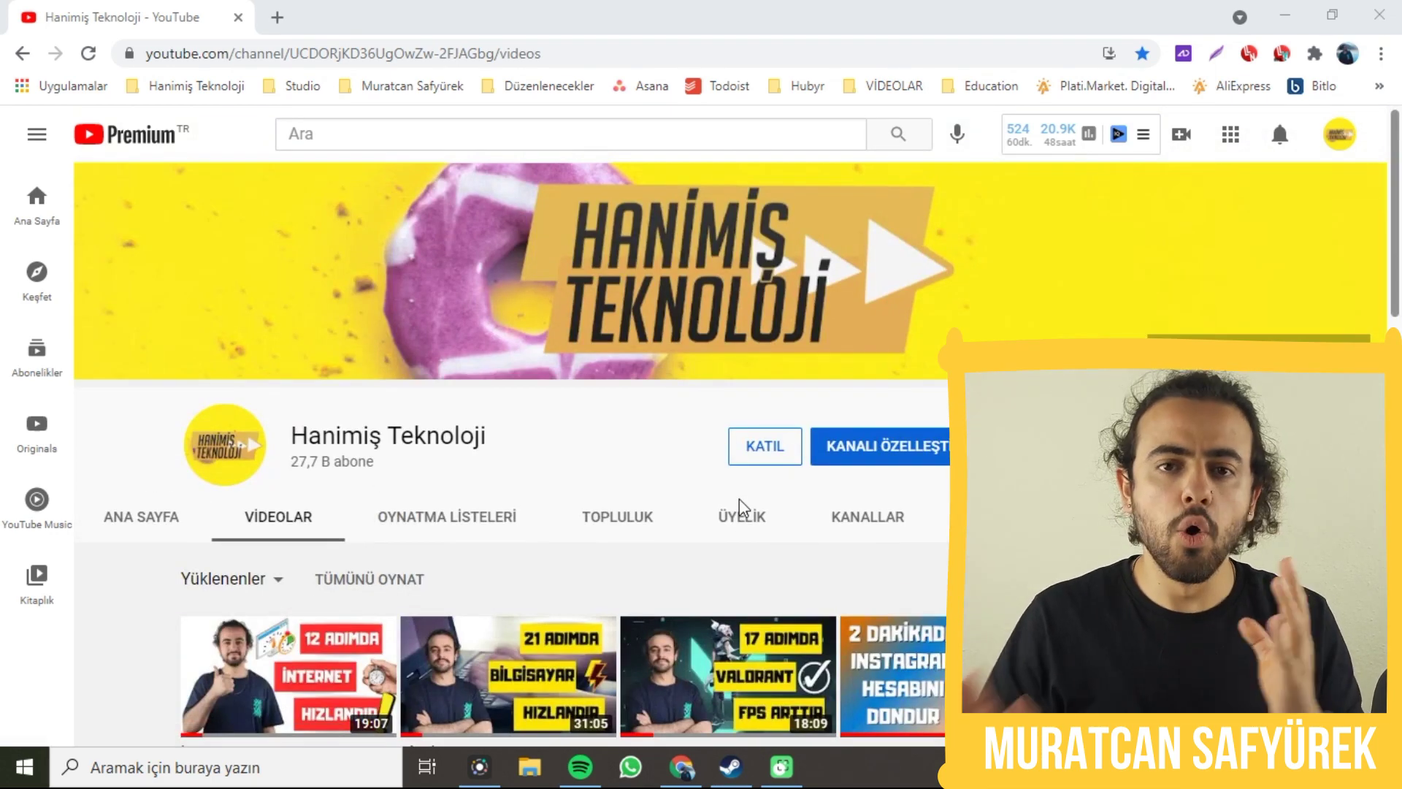
pyautogui.scroll(-3, 752, 492)
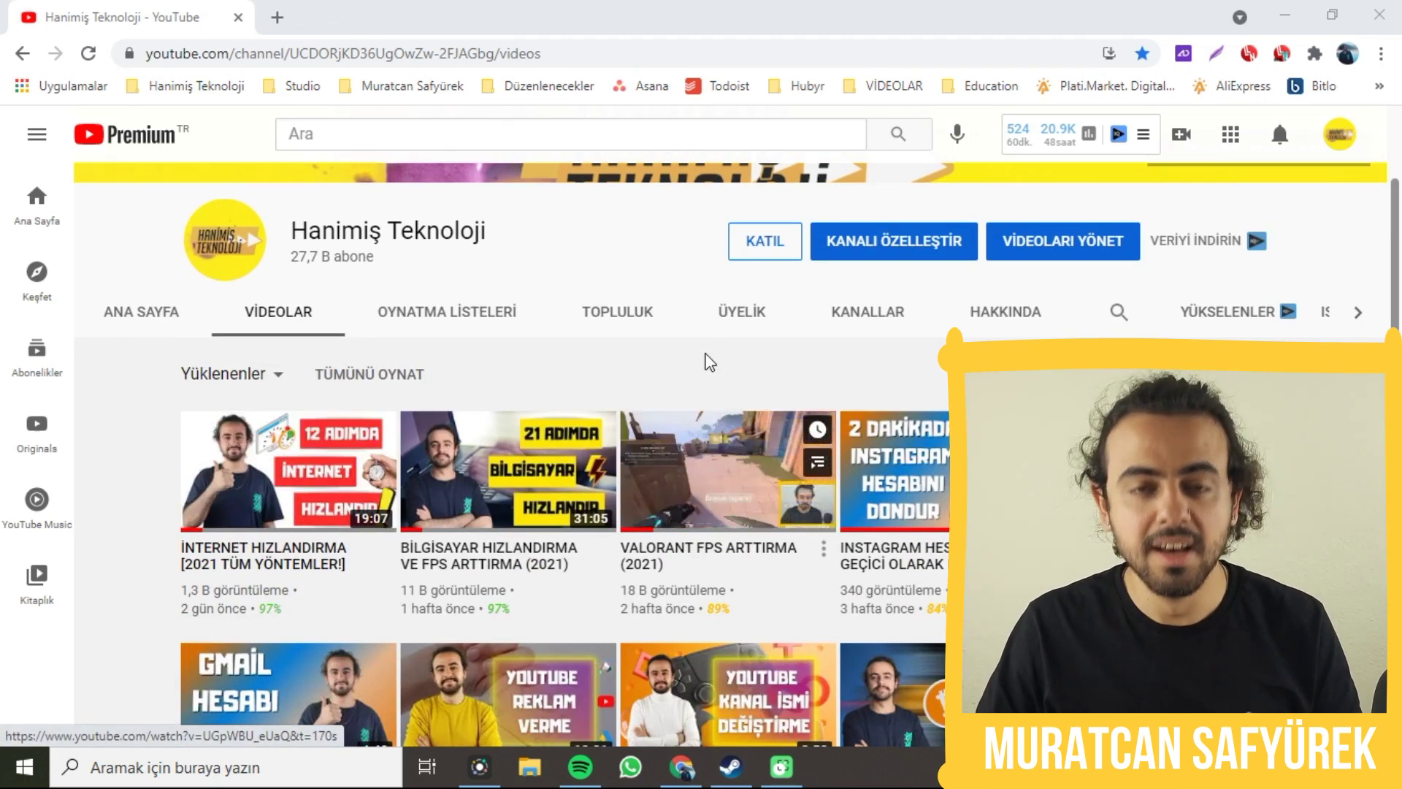
pyautogui.scroll(2, 707, 365)
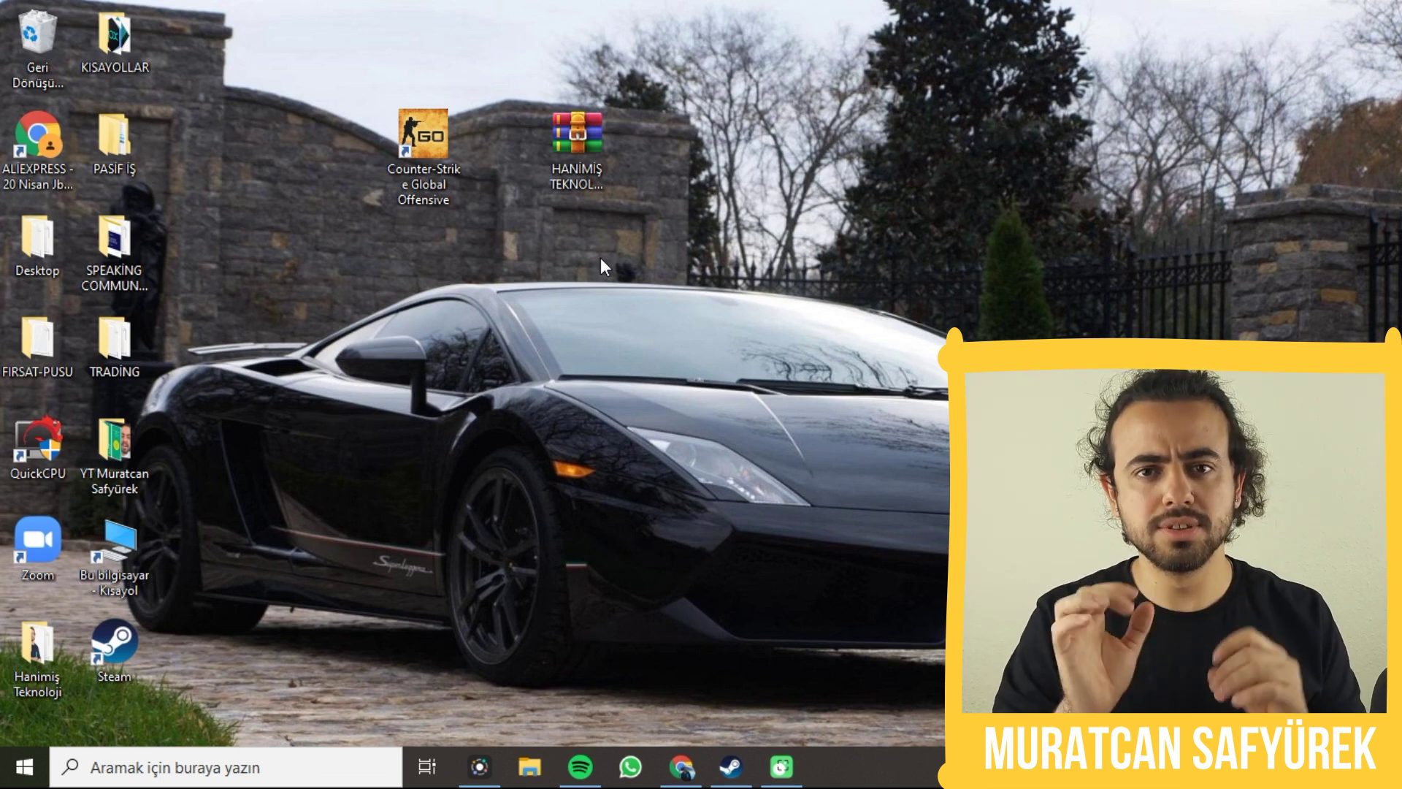
# - Create a system restore point described as "csgo fps arttırma öncesi" in the Windows system protection settings
pyautogui.click(282, 774)
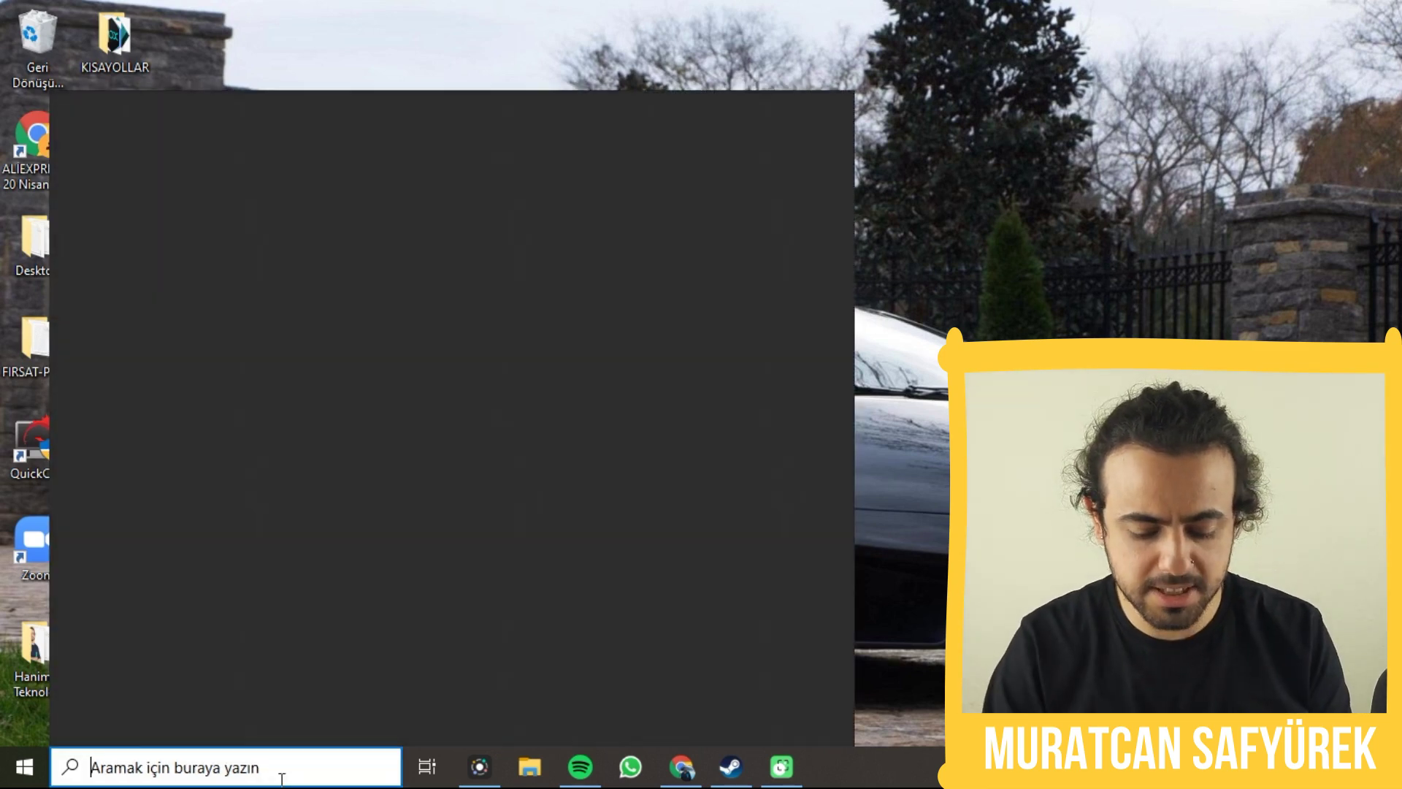
pyautogui.write('geri yükleme')
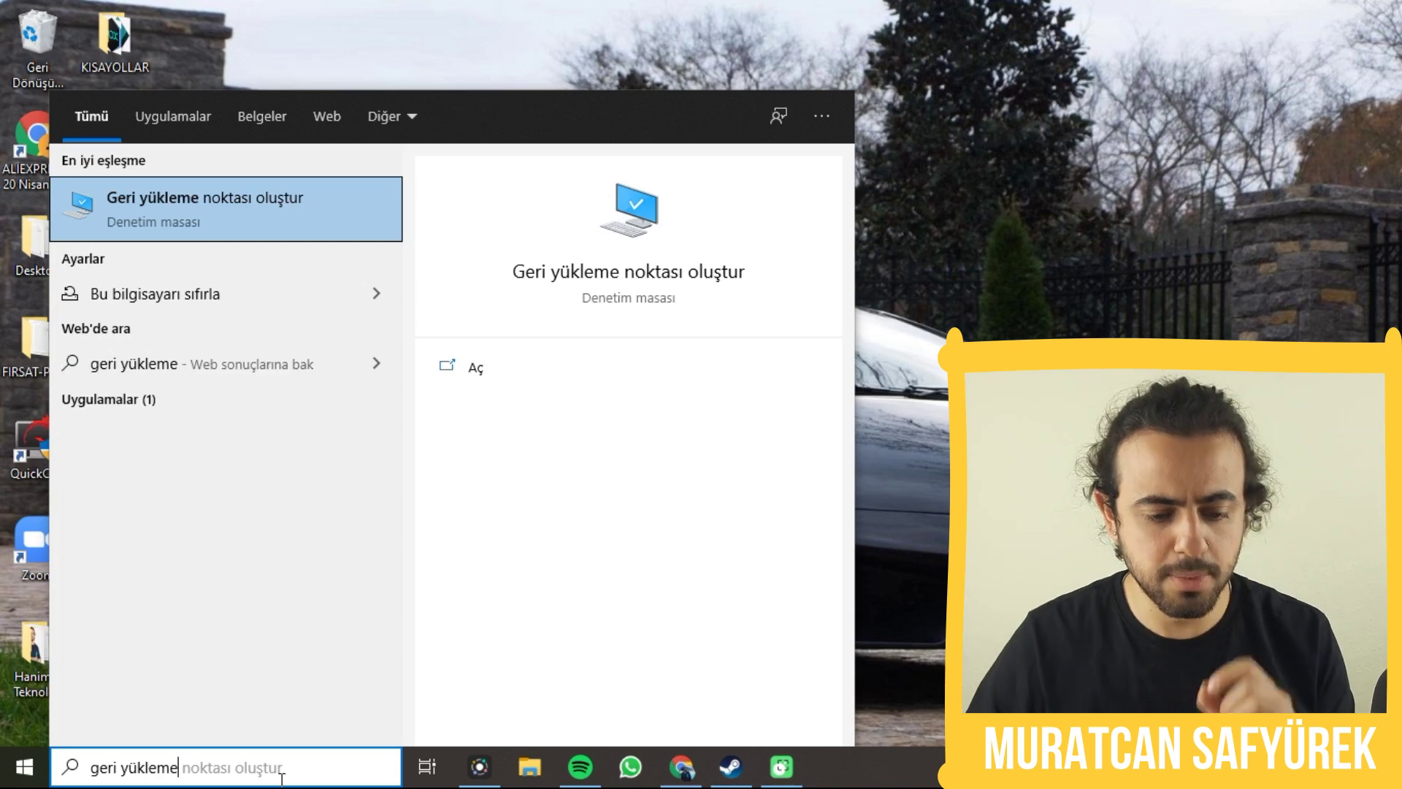
pyautogui.click(140, 216)
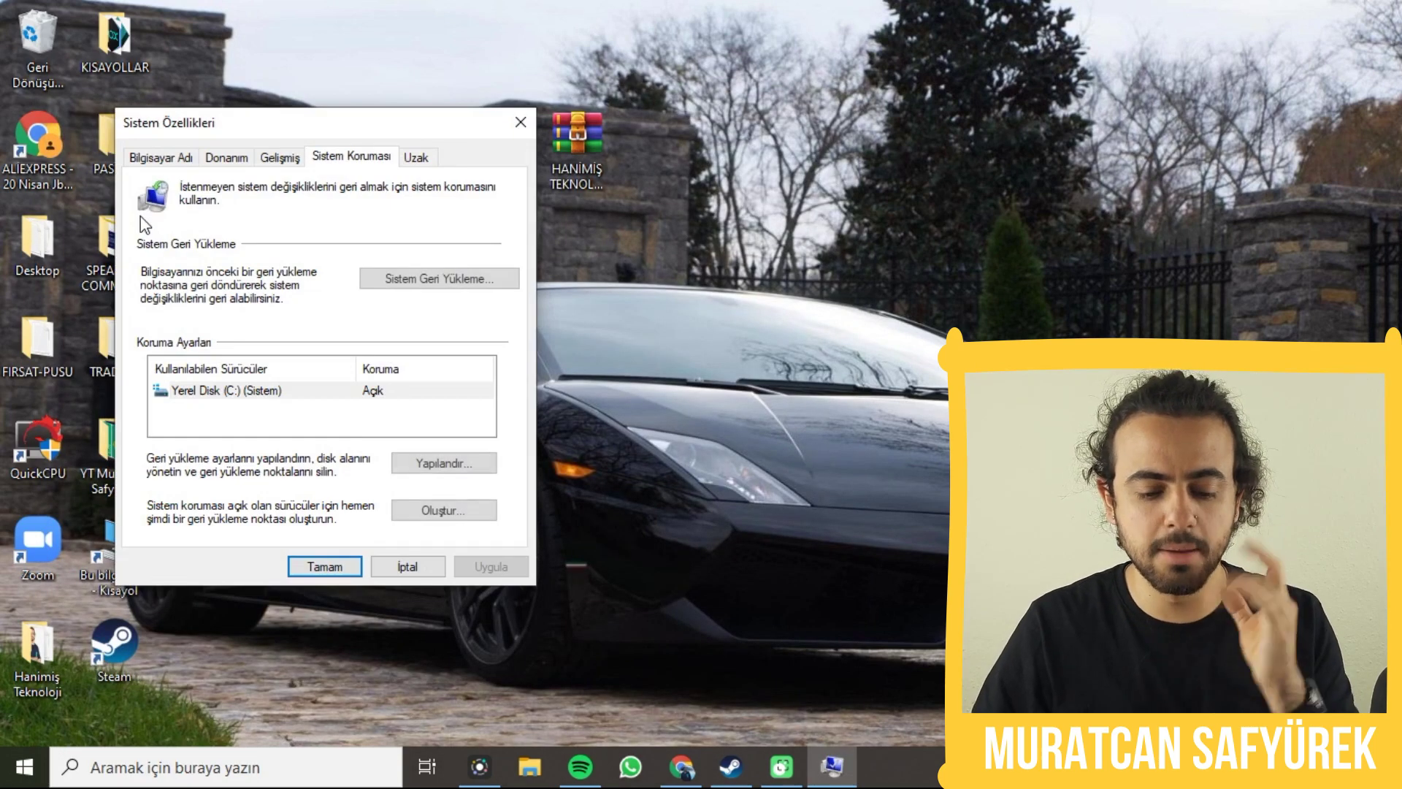
pyautogui.click(437, 509)
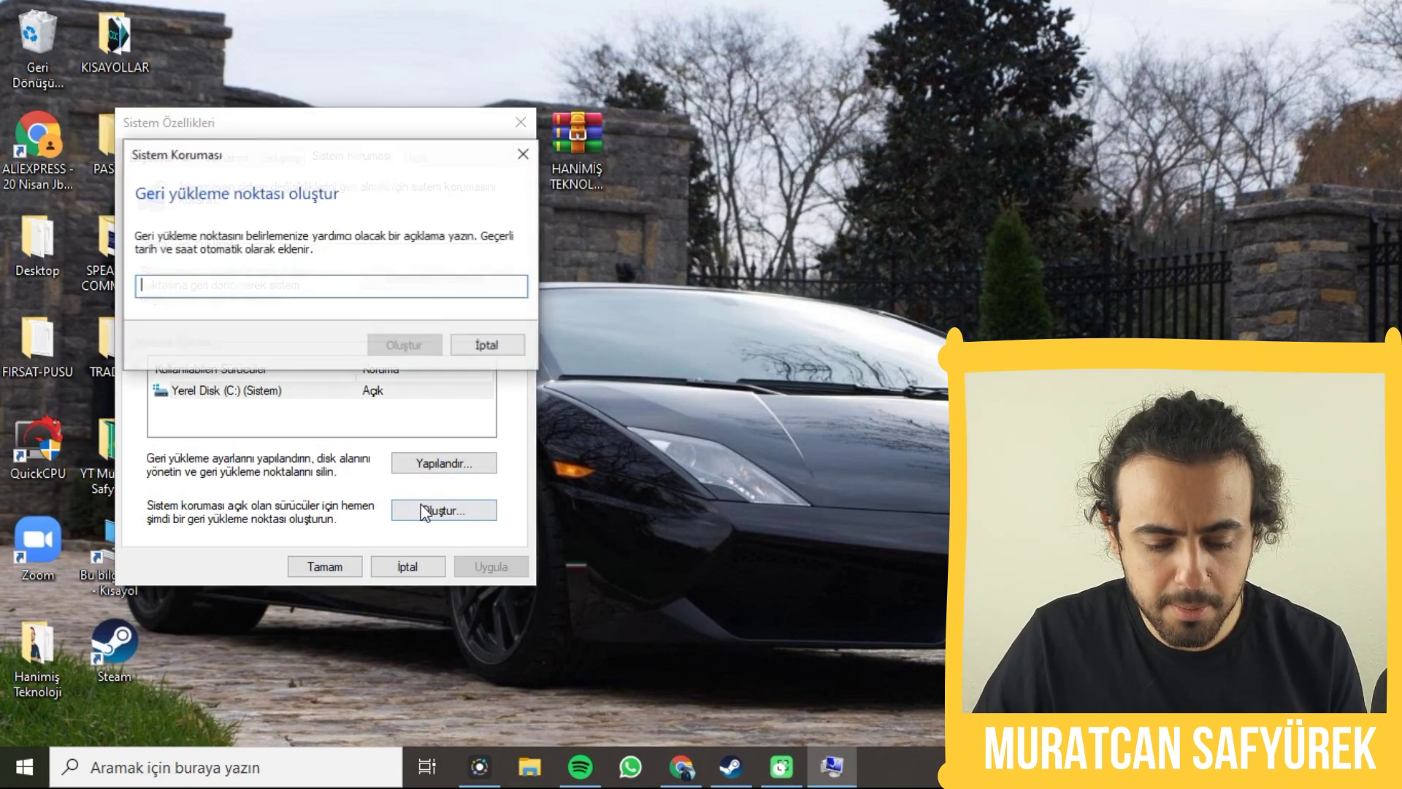
pyautogui.write('csgo fps arttırma öncesi')
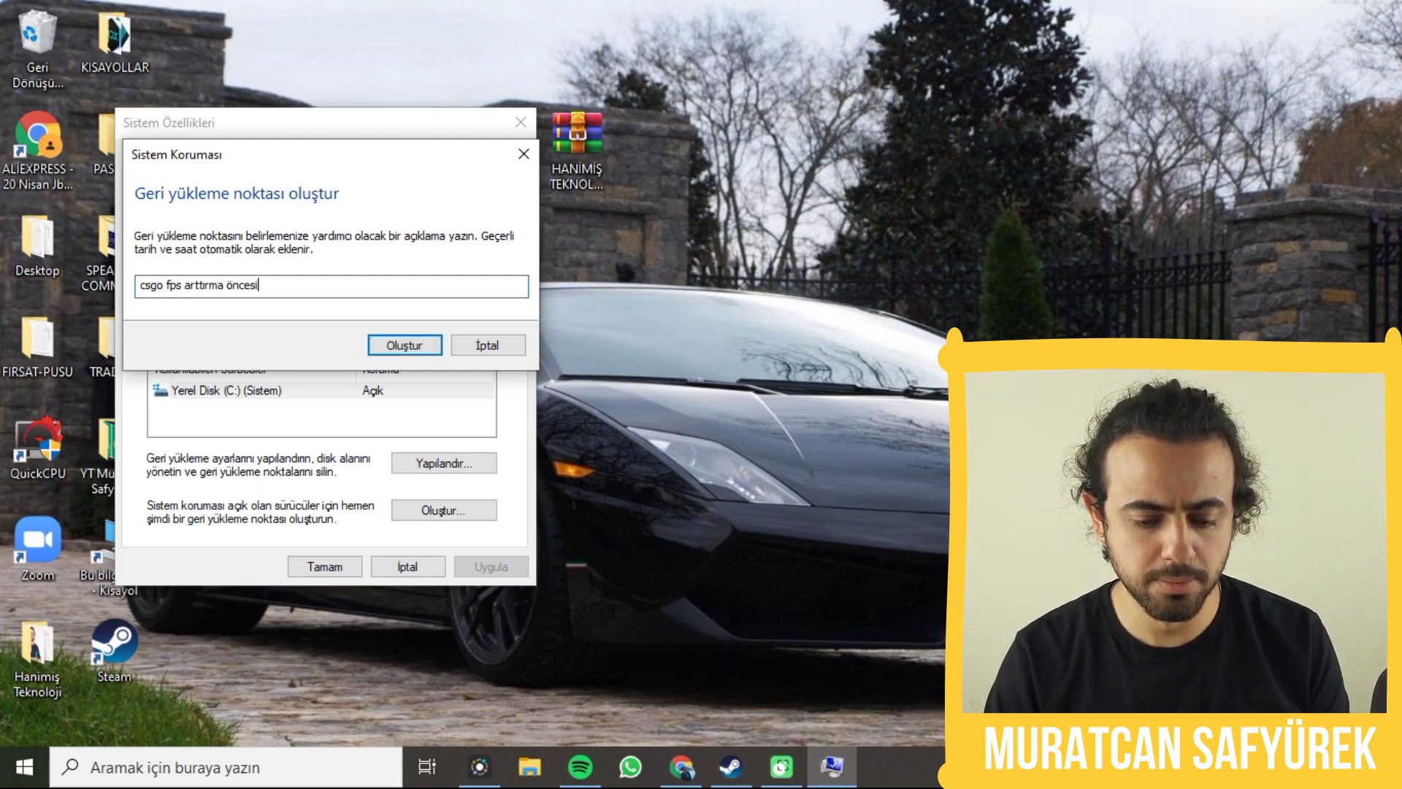
pyautogui.press('Return')
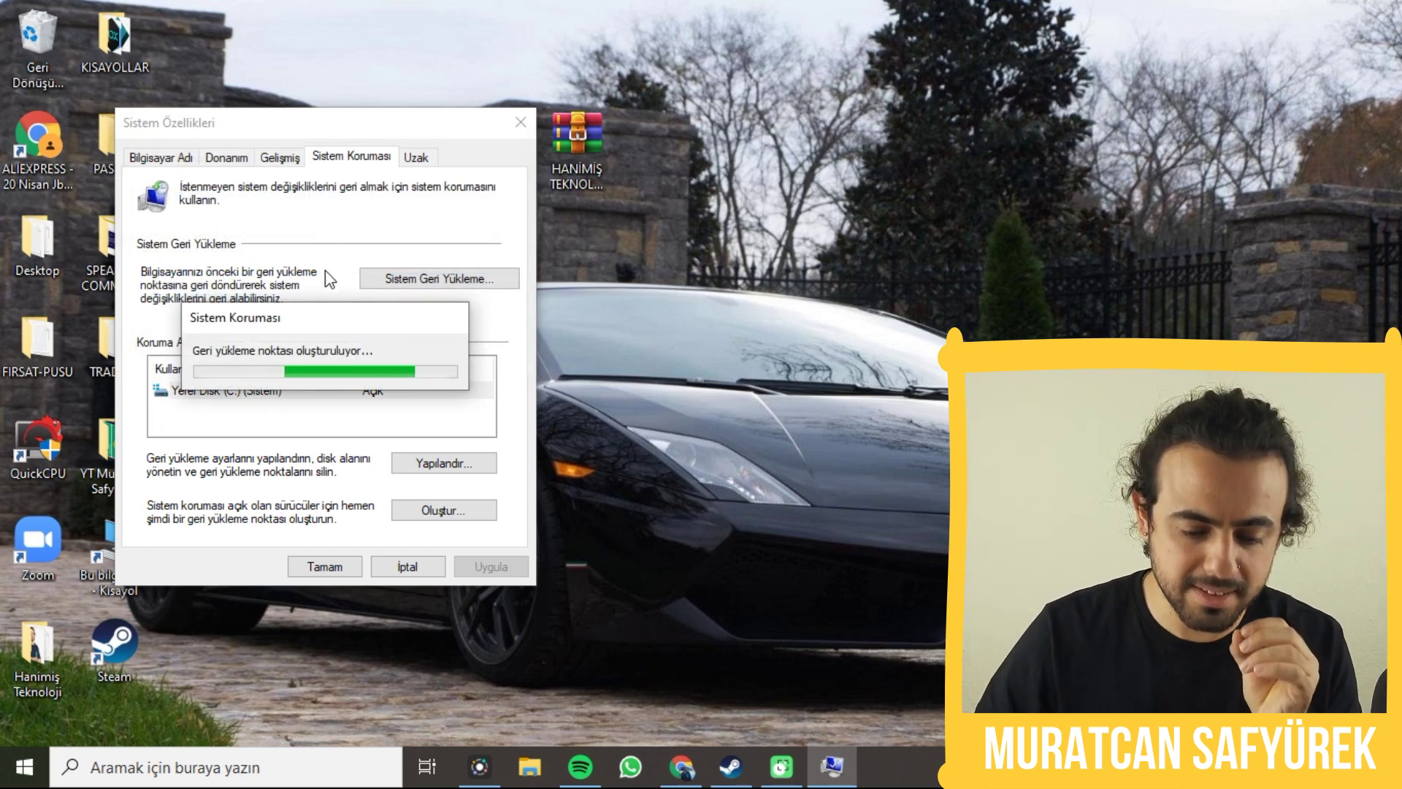
pyautogui.moveTo(339, 319); pyautogui.dragTo(689, 180)
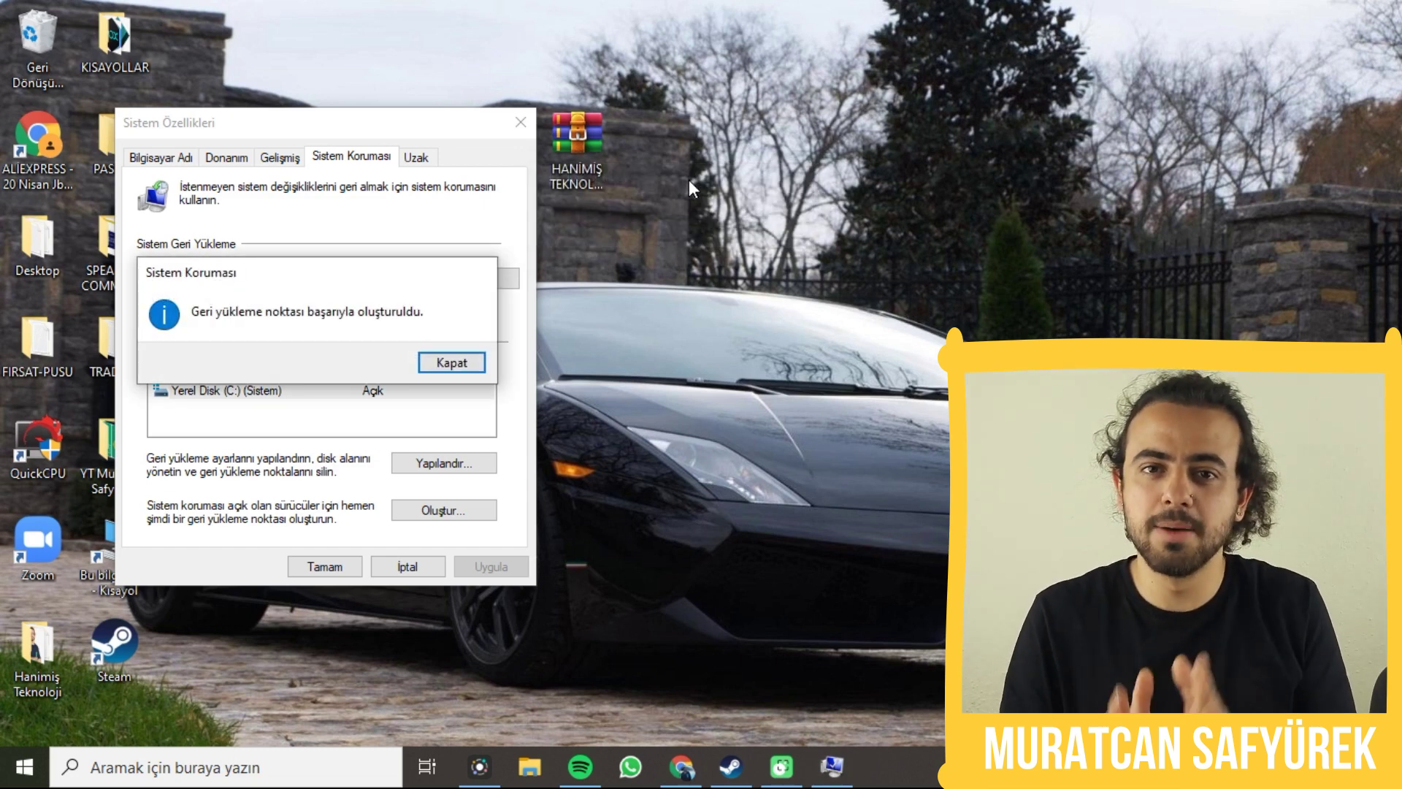
pyautogui.click(444, 365)
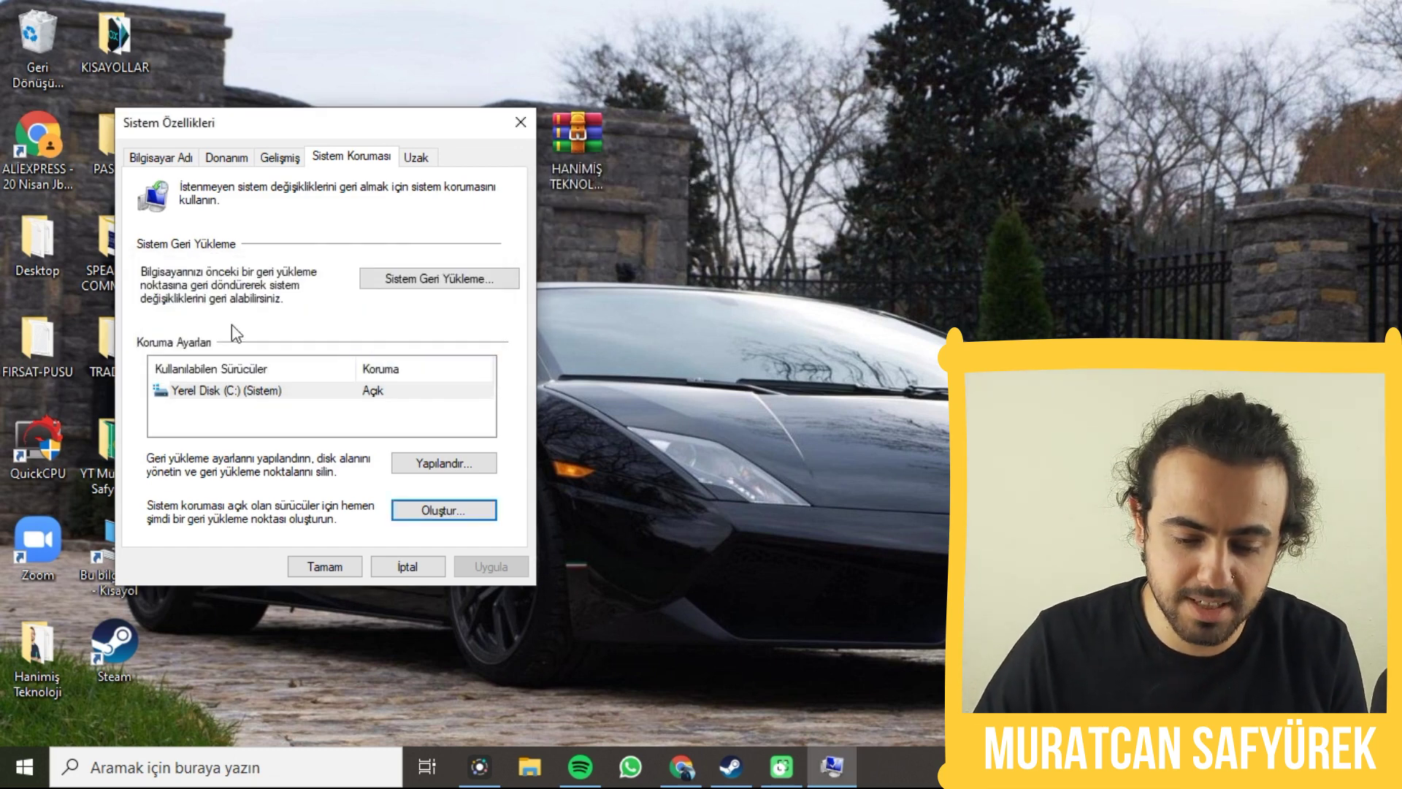
# - Look up the saved restore points in System Restore by choosing a different restore point, and select "csgo fps arttırma öncesi"
pyautogui.click(406, 285)
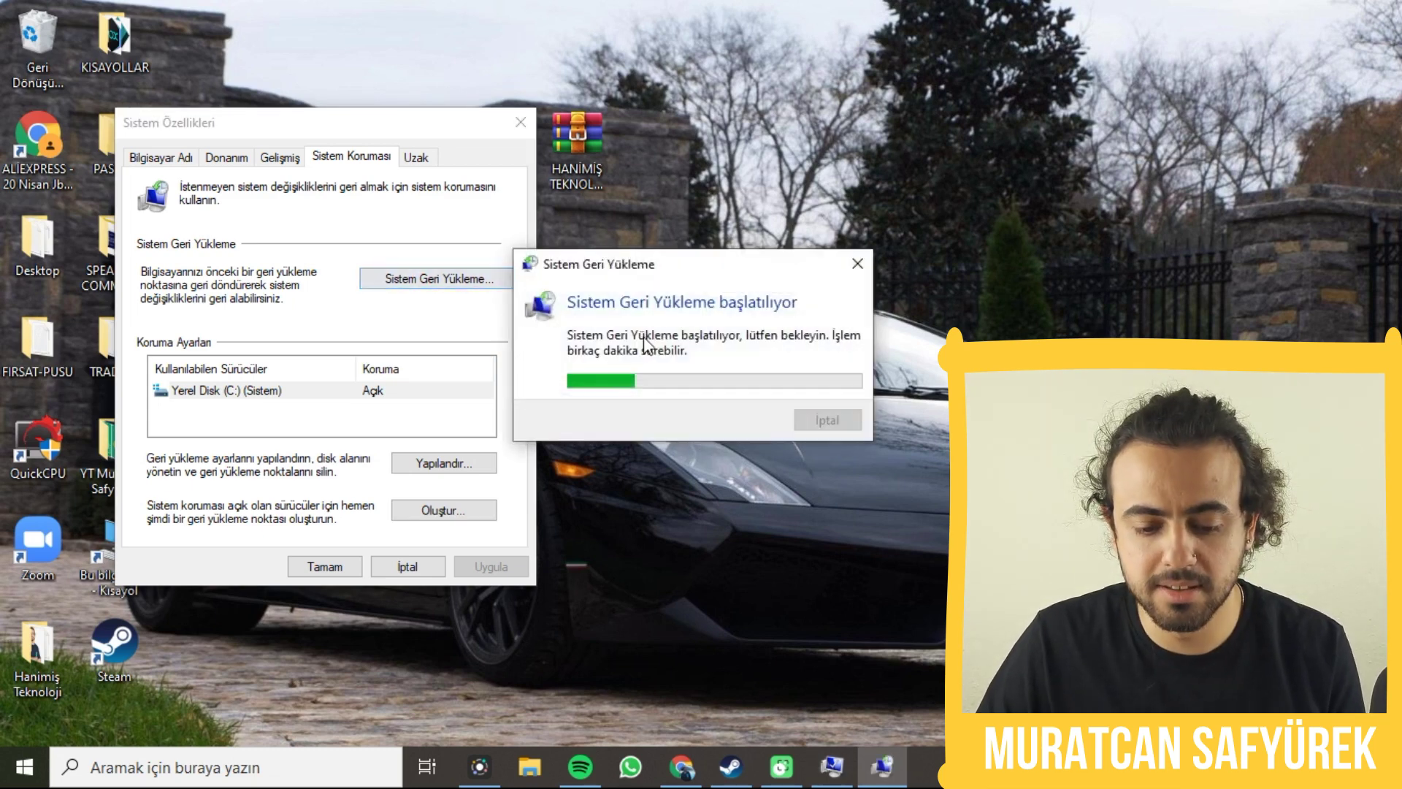
pyautogui.click(676, 545)
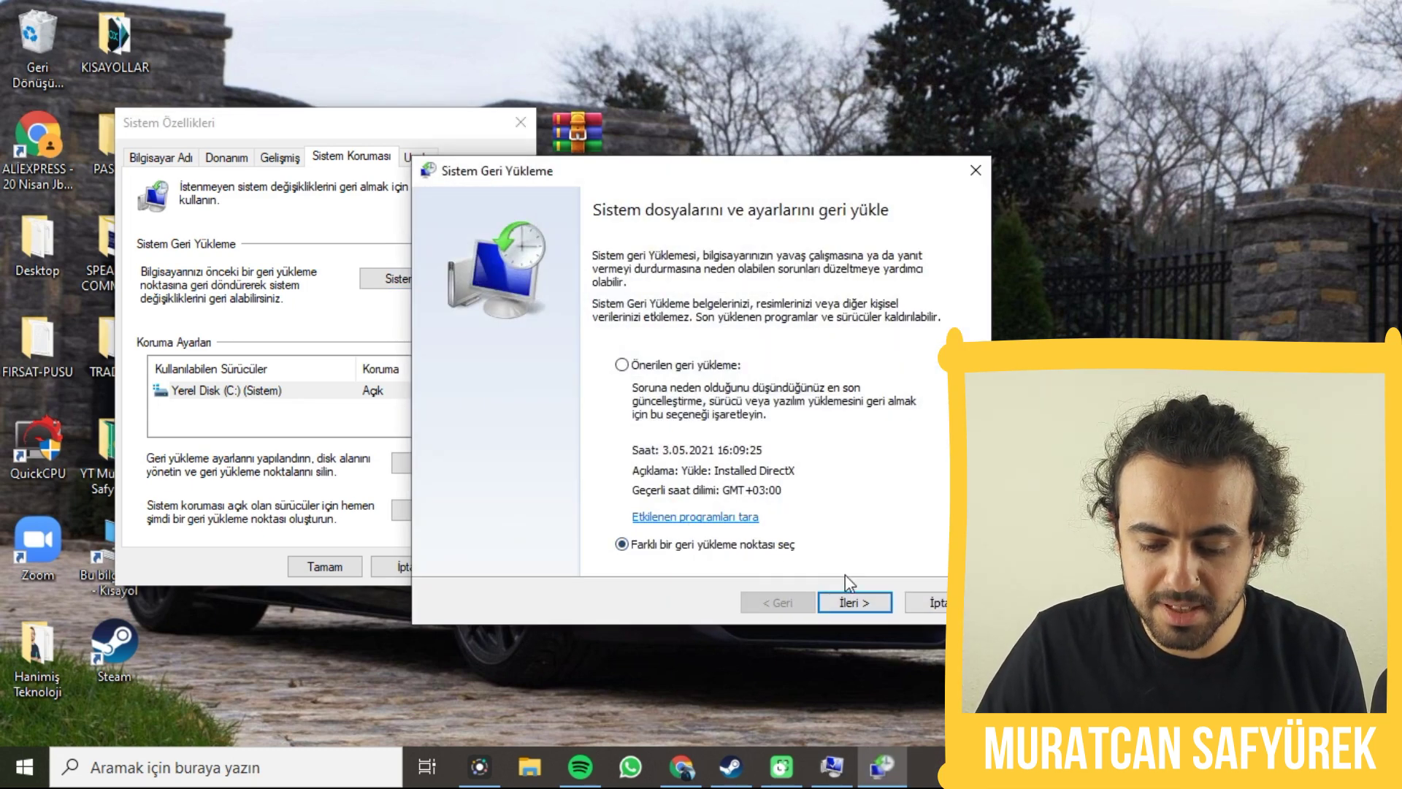
pyautogui.click(856, 604)
pyautogui.moveTo(708, 212); pyautogui.dragTo(705, 101)
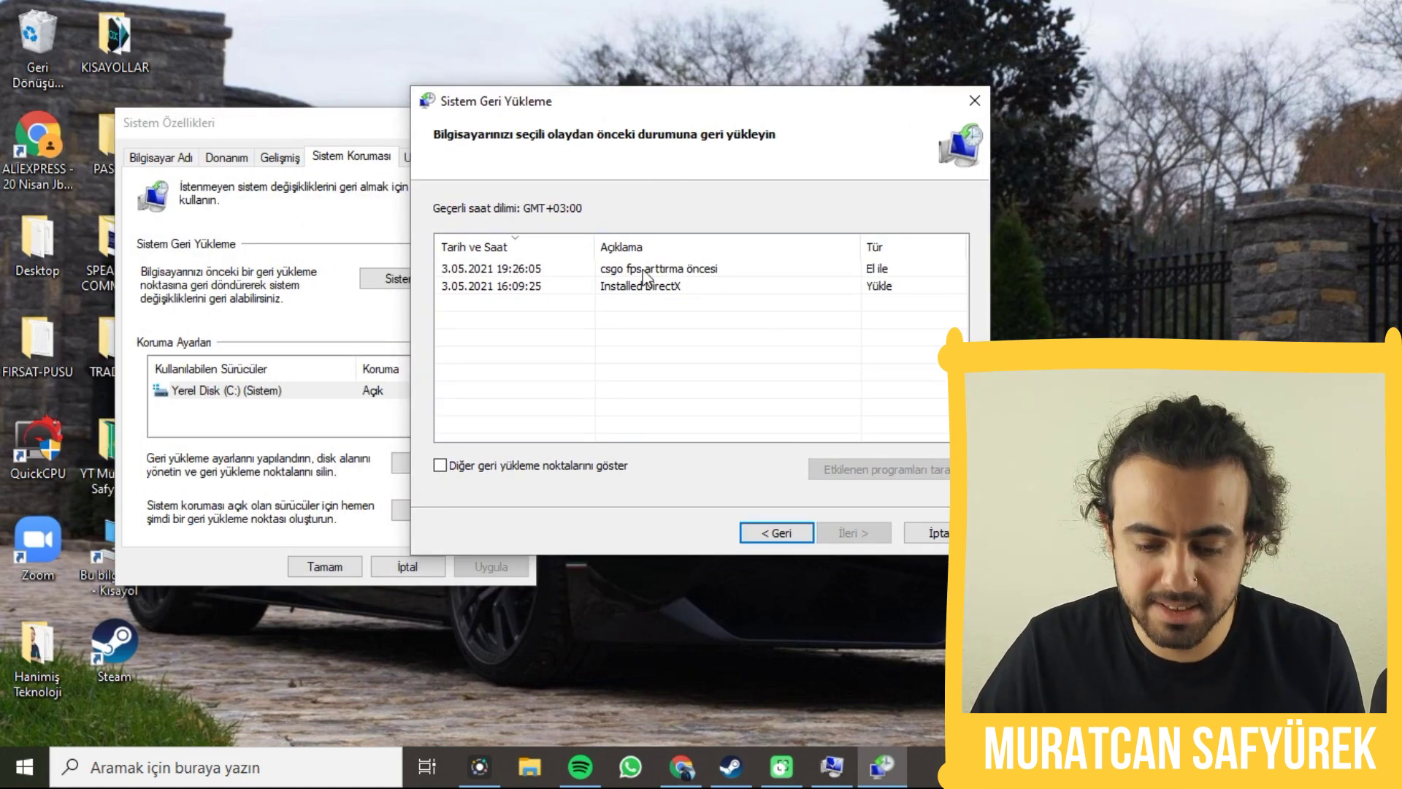
pyautogui.moveTo(592, 114); pyautogui.dragTo(681, 124)
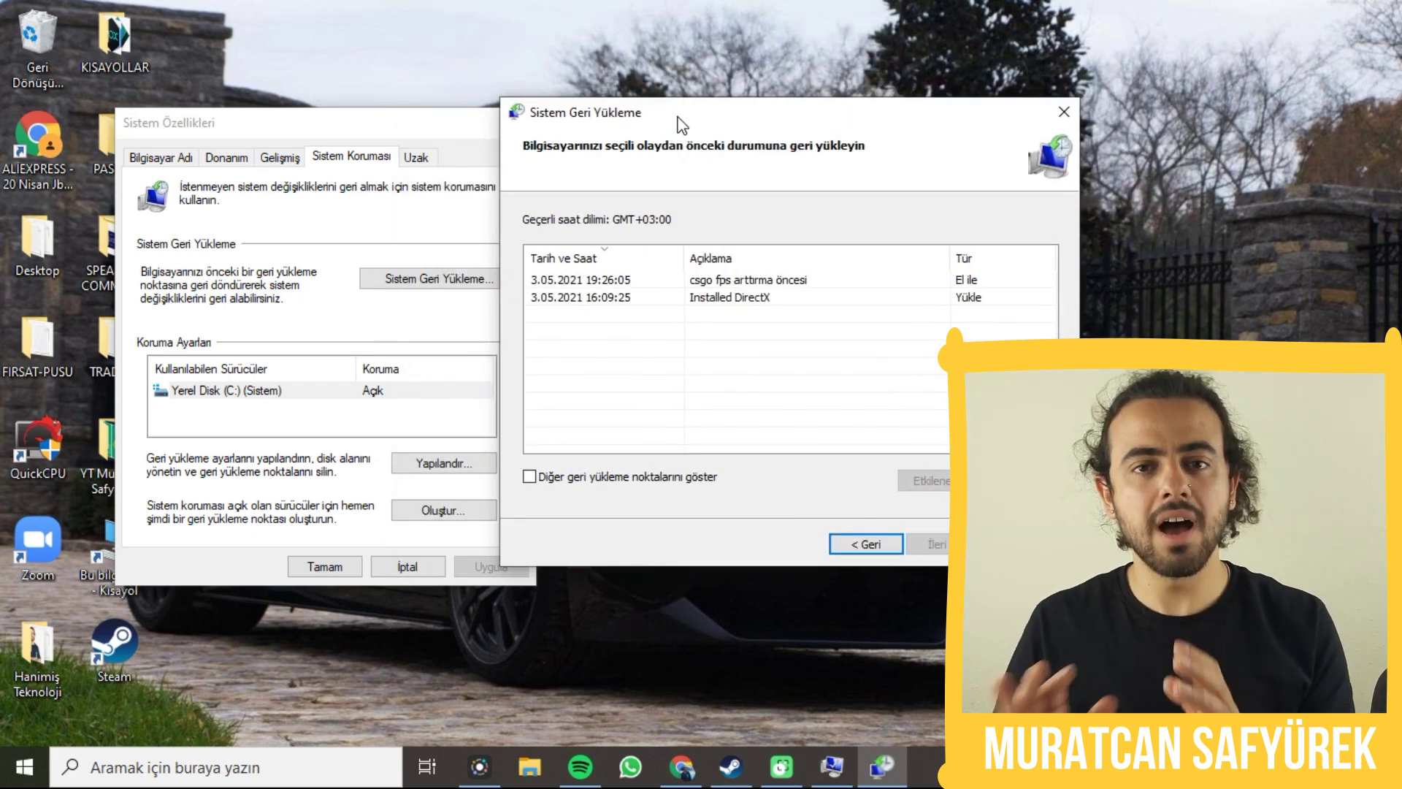
pyautogui.click(740, 284)
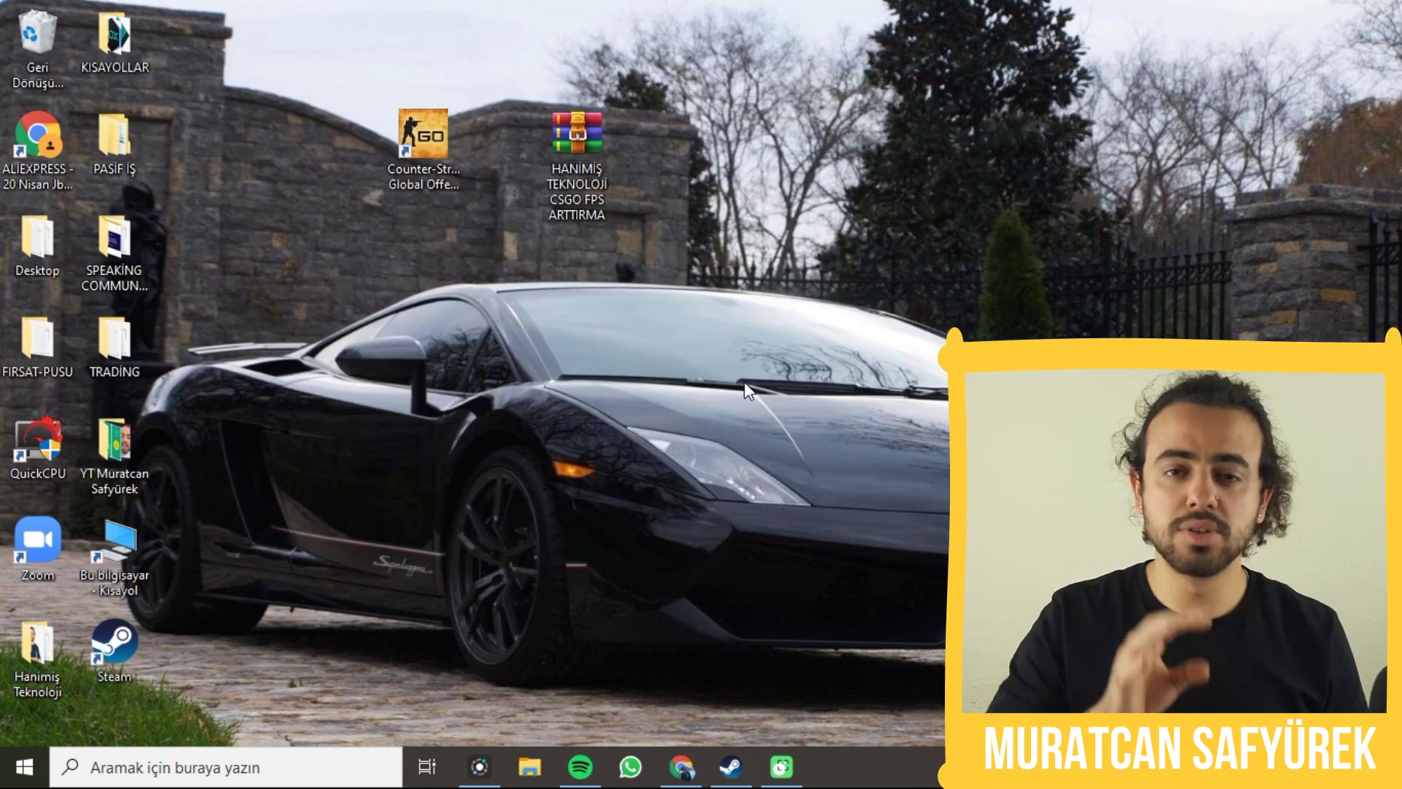
# - Extract the "HANİMİŞ TEKNOLOJİ CSGO FPS ARTTIRMA" archive from the desktop into its own desktop folder
pyautogui.moveTo(580, 140)
pyautogui.mouseDown()
pyautogui.moveTo(637, 247)
pyautogui.moveTo(471, 259)
pyautogui.moveTo(583, 192)
pyautogui.moveTo(589, 156)
pyautogui.mouseUp()
pyautogui.click(572, 138)
pyautogui.rightClick(573, 139)
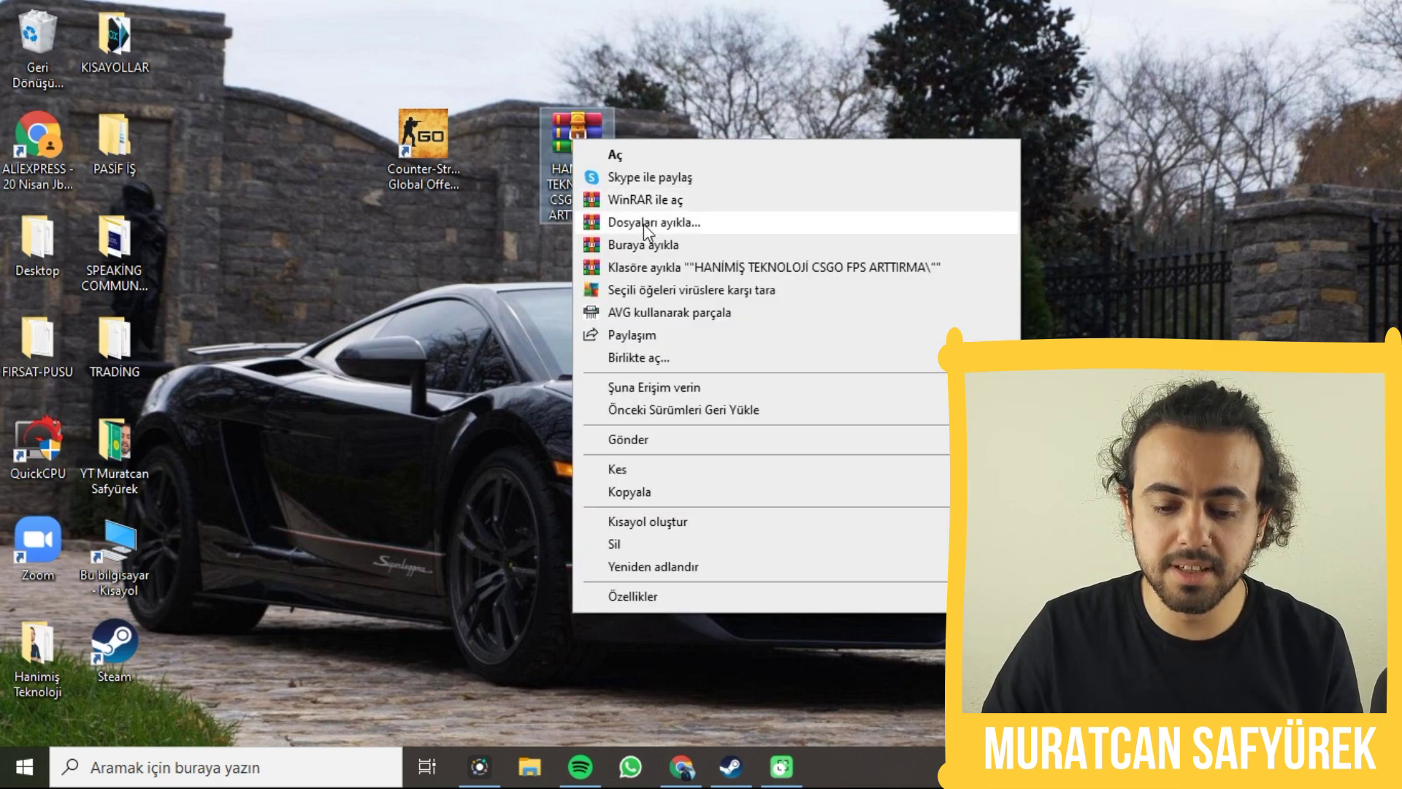
pyautogui.click(682, 219)
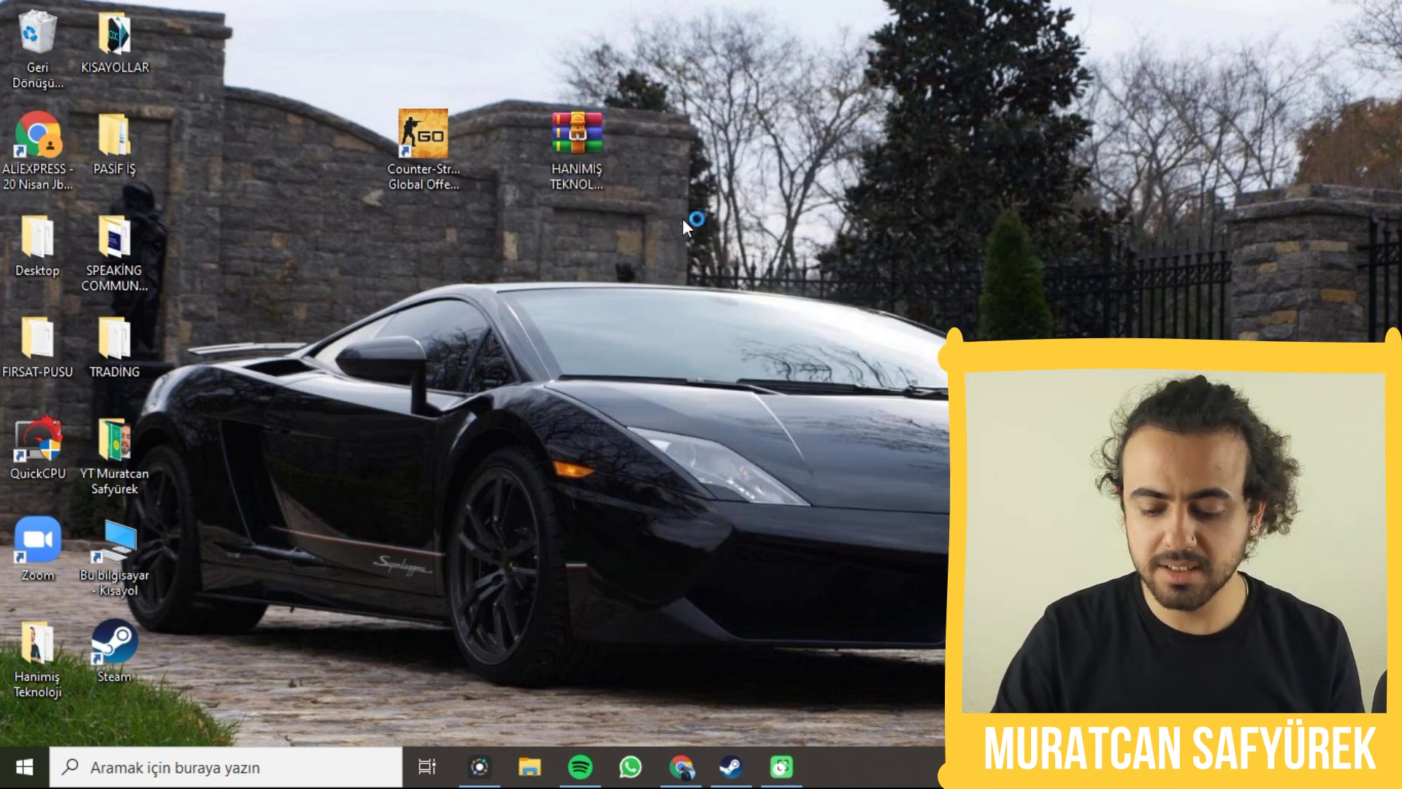
pyautogui.press('Return')
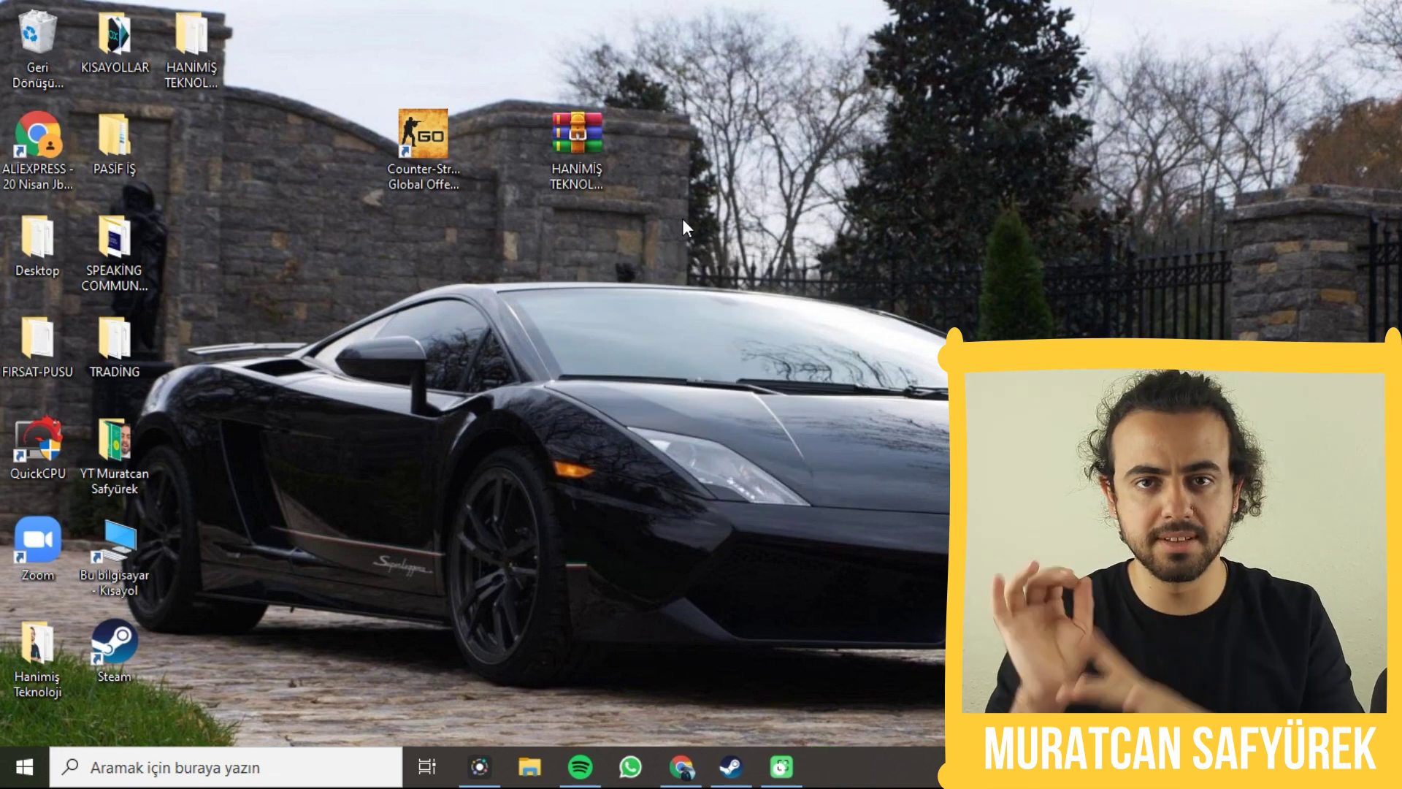
# - Move the extracted folder to the free desktop area beside the archive and open it
pyautogui.moveTo(197, 84); pyautogui.dragTo(724, 168)
pyautogui.doubleClick(732, 199)
pyautogui.moveTo(445, 520); pyautogui.dragTo(470, 485)
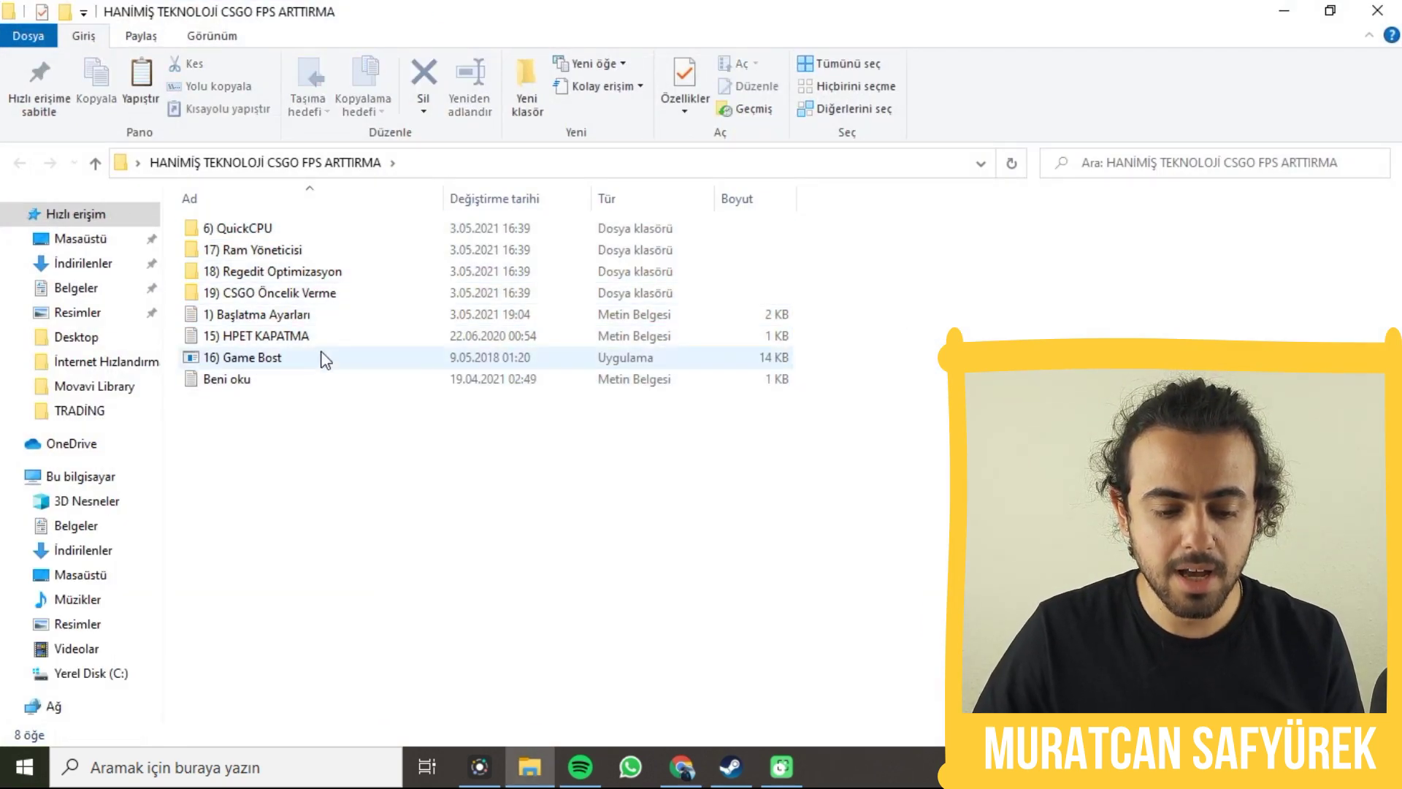
# - Open the "1) Başlatma Ayarları" text file and copy its first line of launch options
pyautogui.click(255, 314)
pyautogui.doubleClick(273, 321)
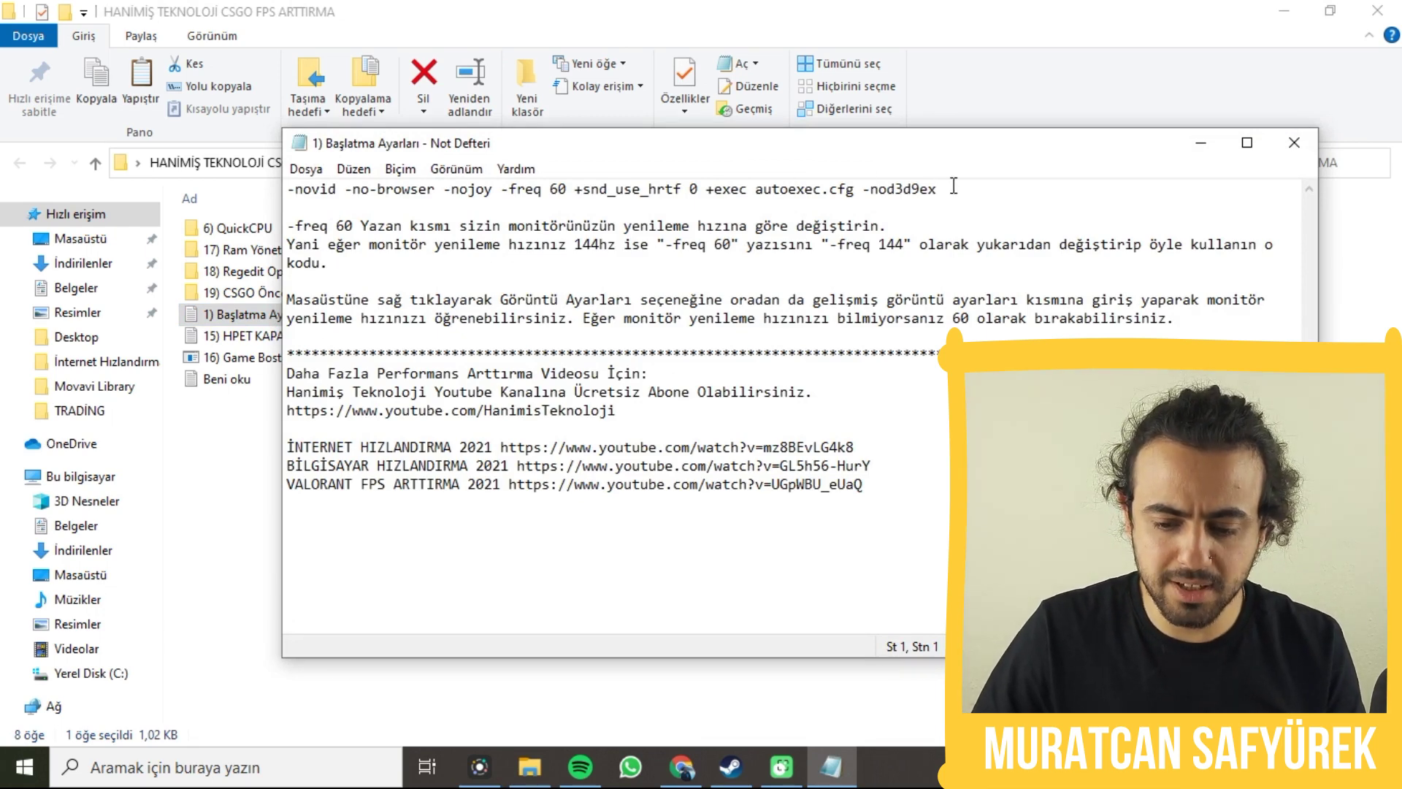
pyautogui.moveTo(950, 189); pyautogui.dragTo(160, 182)
pyautogui.rightClick(533, 194)
pyautogui.click(571, 241)
# - In Steam, replace Counter-Strike: Global Offensive's launch options with "-novid -no-browser -nojoy -freq 60 +snd_use_hrtf 0 +exec autoexec.cfg -nod3d9ex"
pyautogui.click(725, 766)
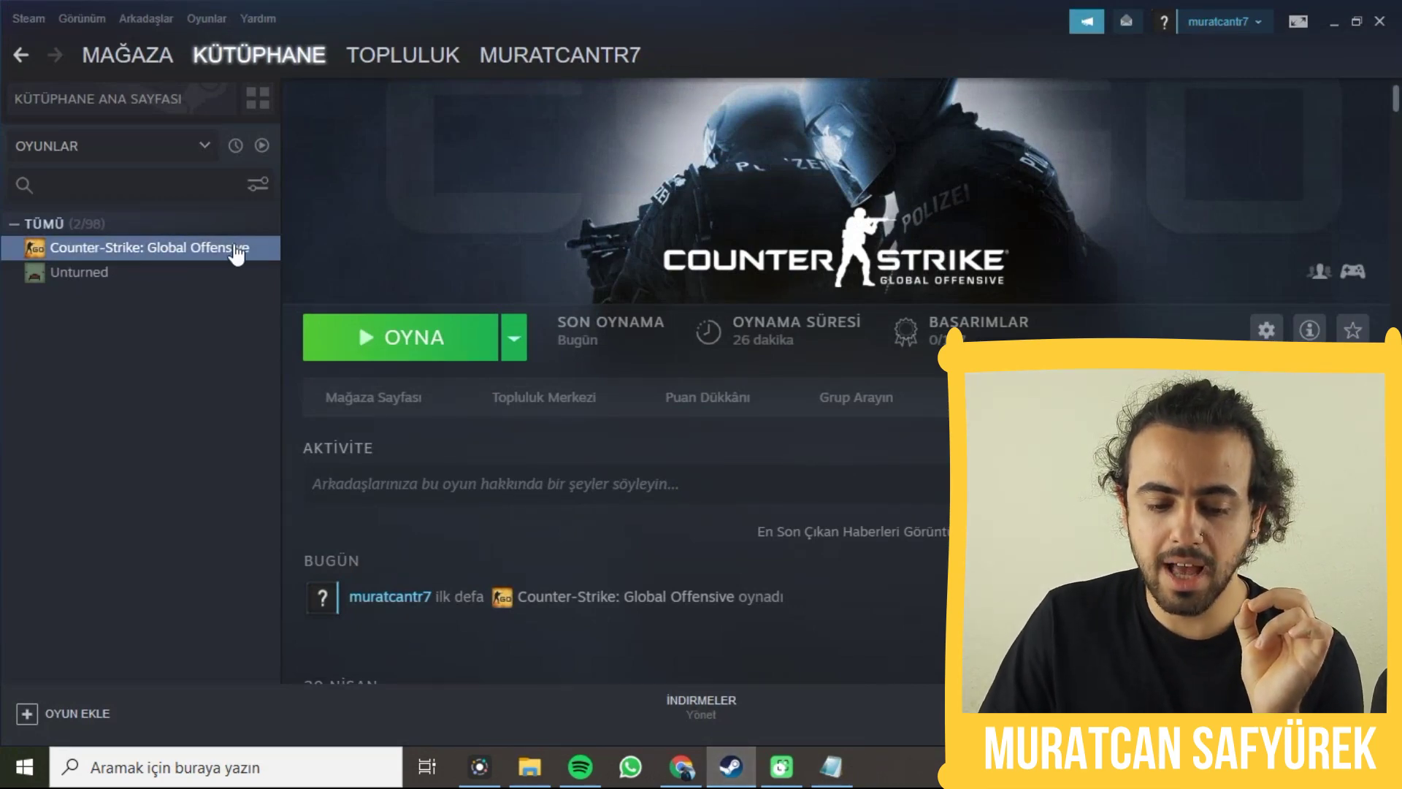
pyautogui.rightClick(210, 249)
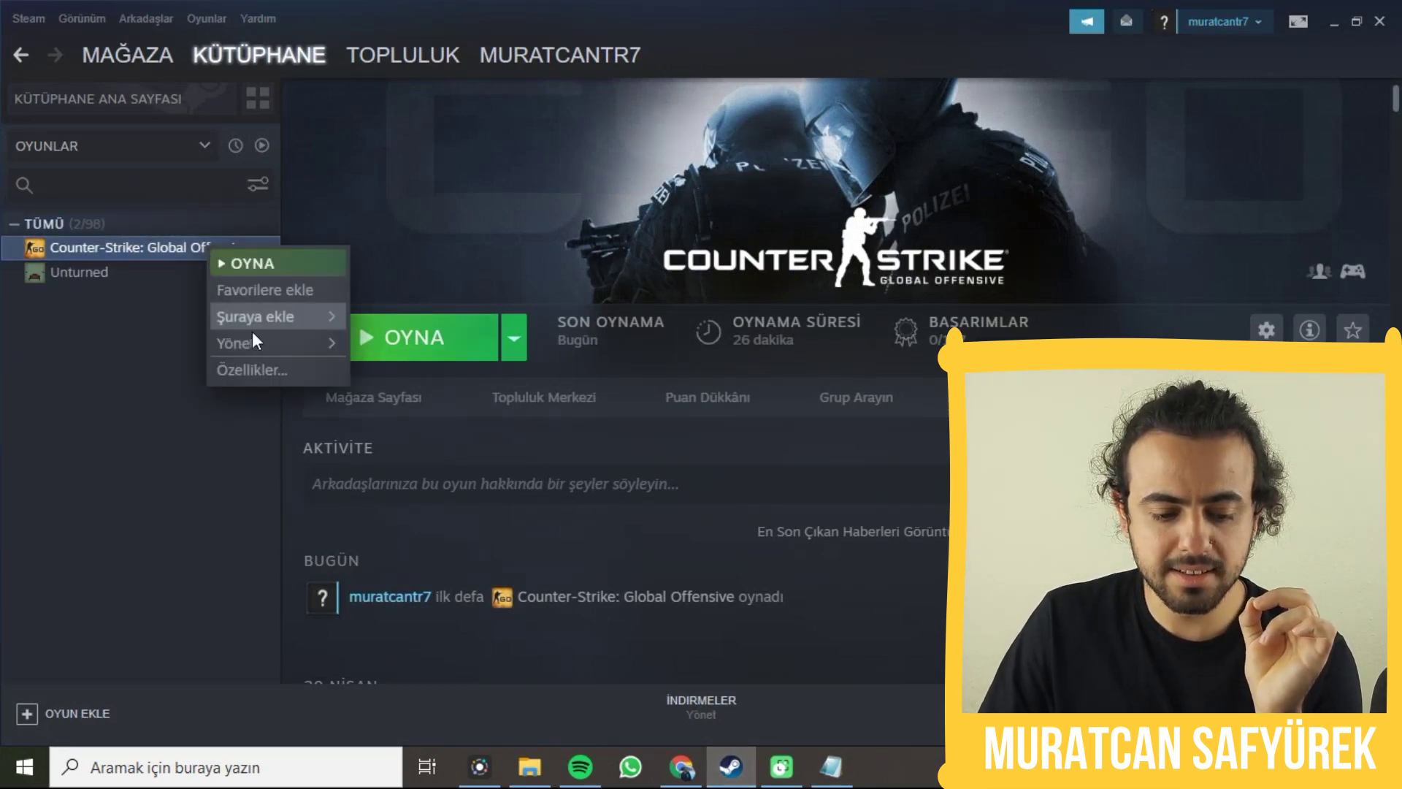
pyautogui.click(265, 376)
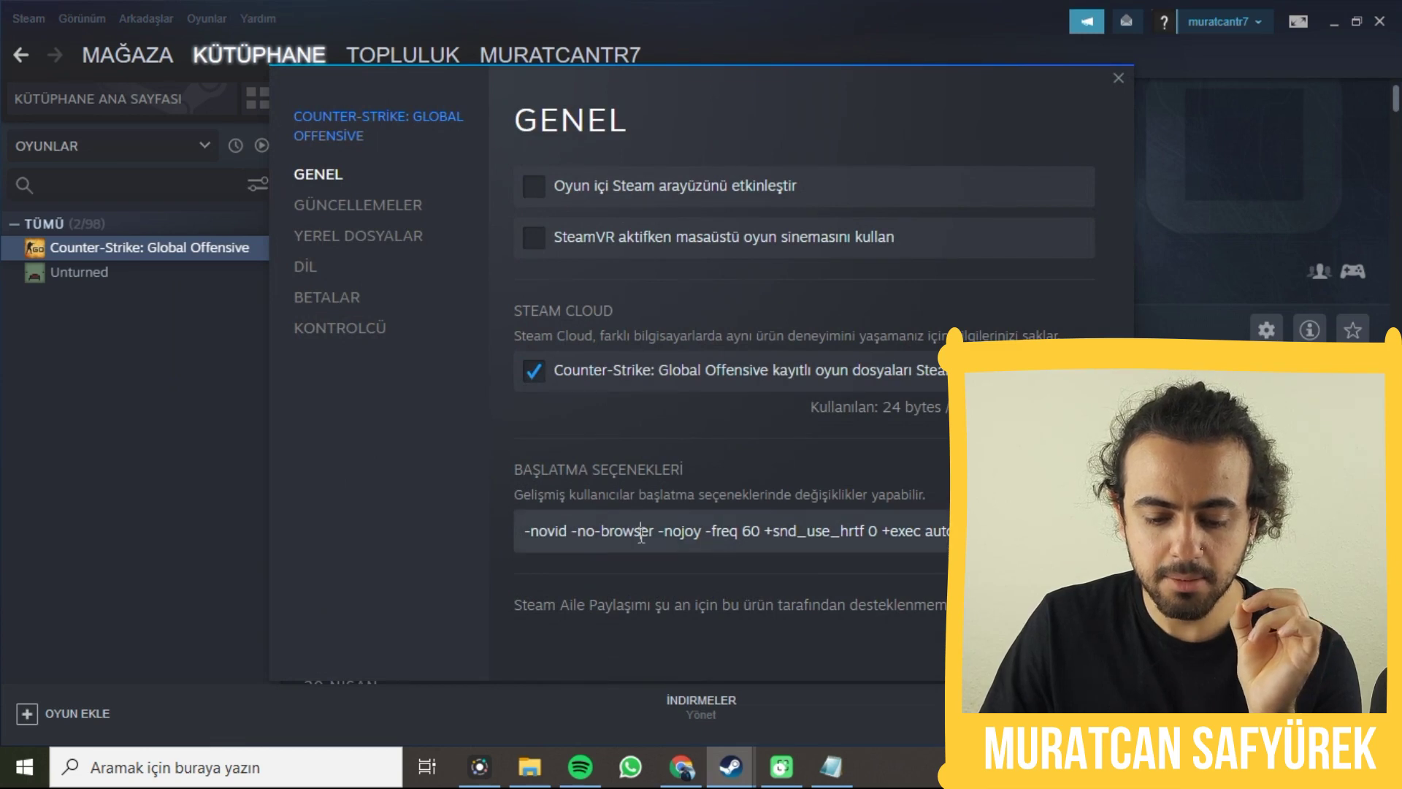
pyautogui.click(641, 535)
pyautogui.hotkey('ctrl', 'a')
pyautogui.press('BackSpace')
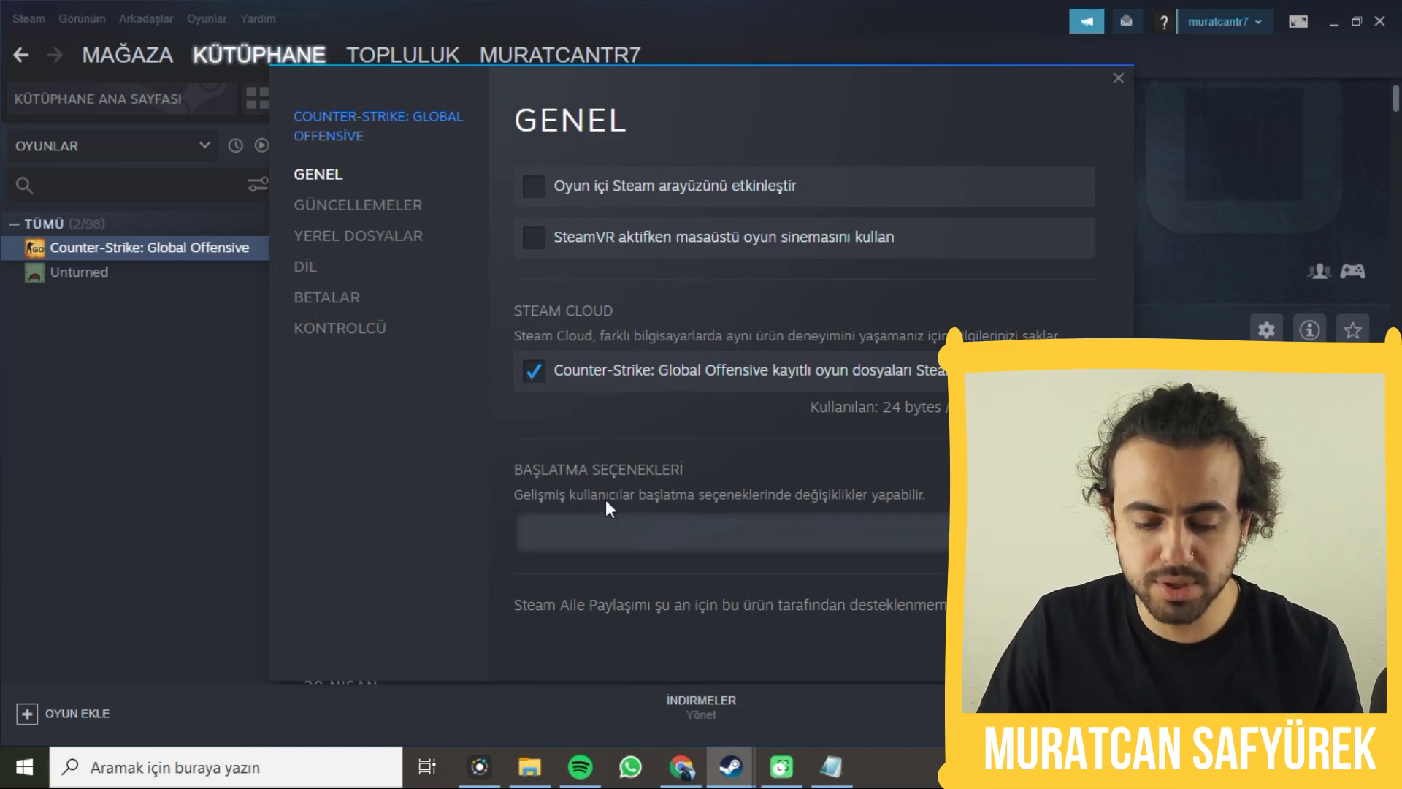
pyautogui.rightClick(570, 534)
pyautogui.click(603, 557)
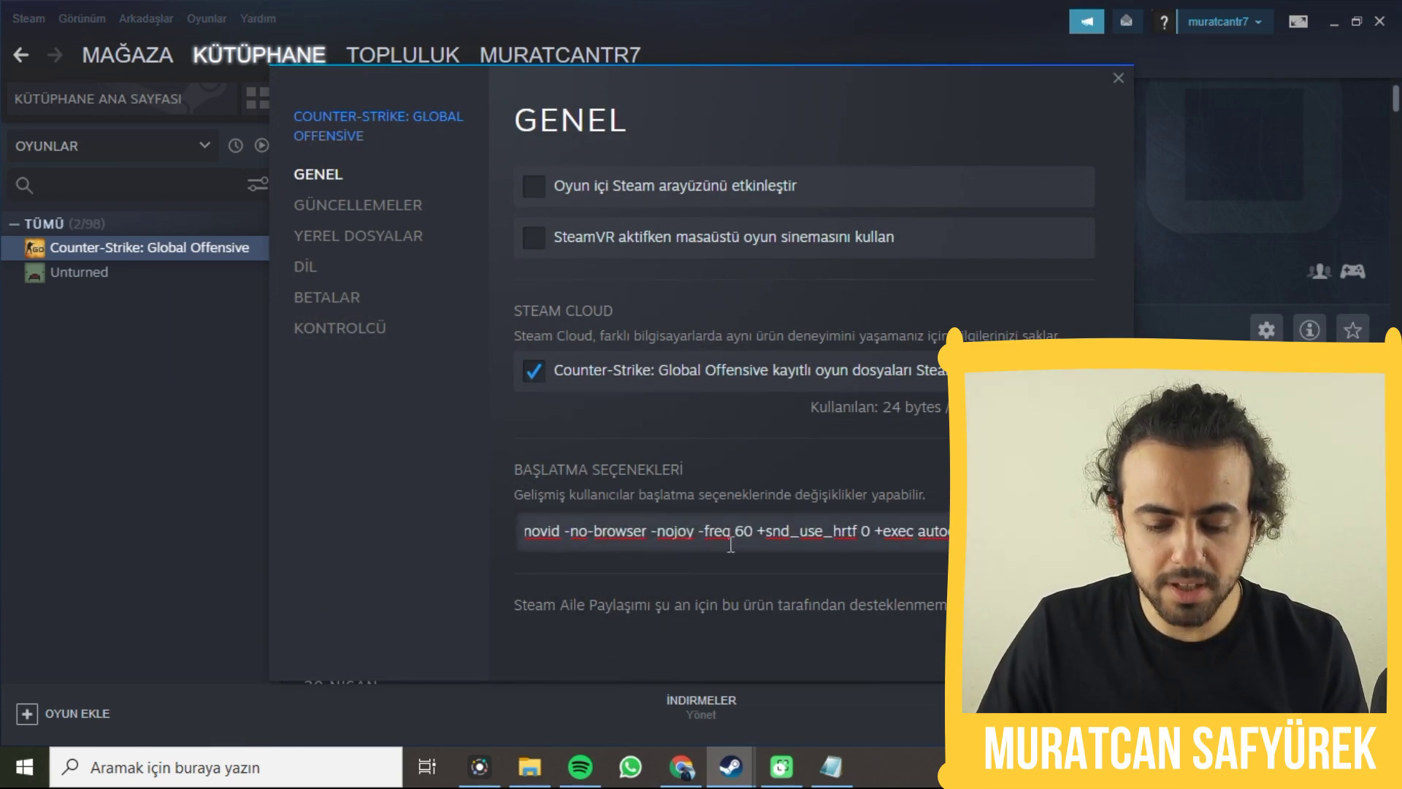
pyautogui.click(501, 285)
# - Enable the game's in-game Steam overlay and SteamVR desktop theatre options, disable both again, and close its properties
pyautogui.click(534, 191)
pyautogui.click(534, 238)
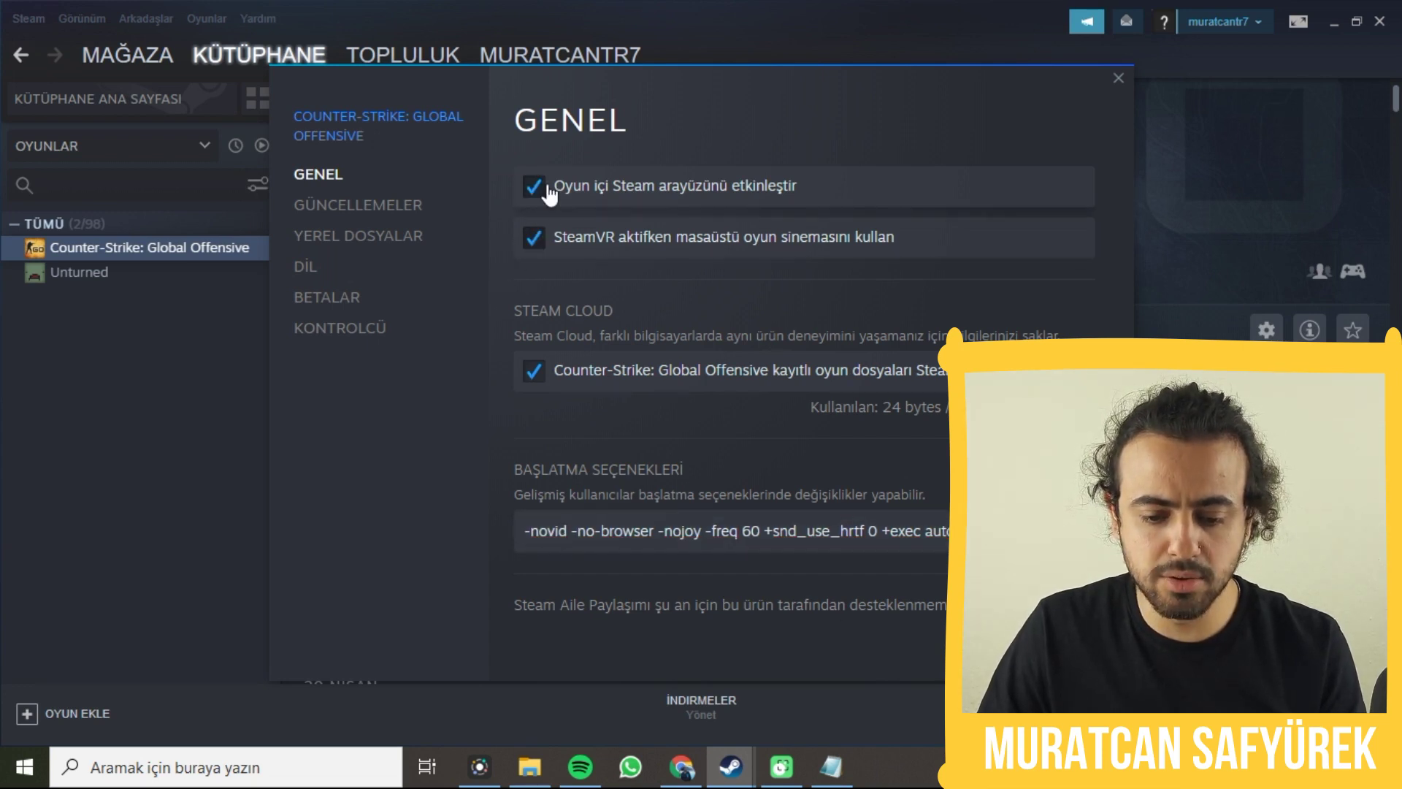
pyautogui.click(535, 191)
pyautogui.click(537, 240)
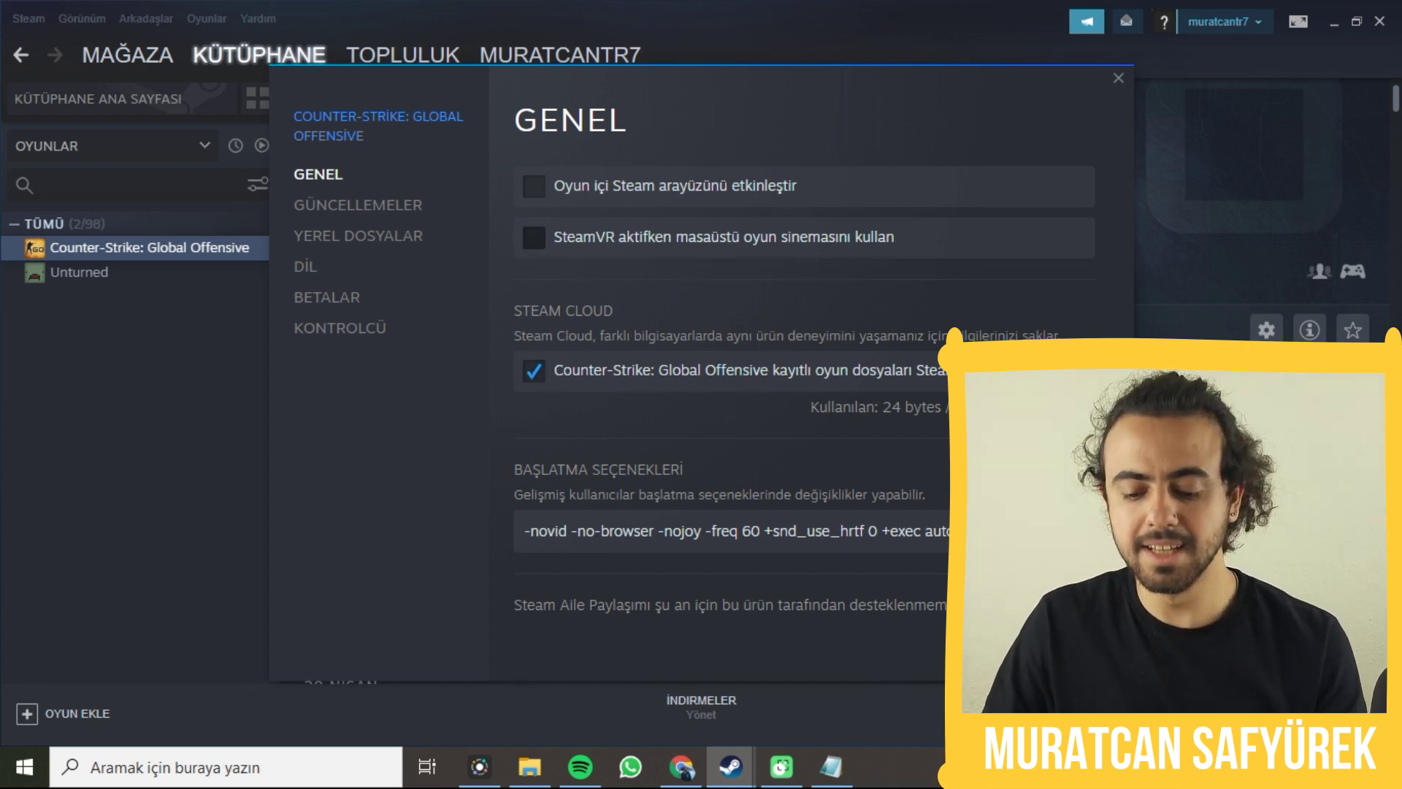
pyautogui.click(1118, 79)
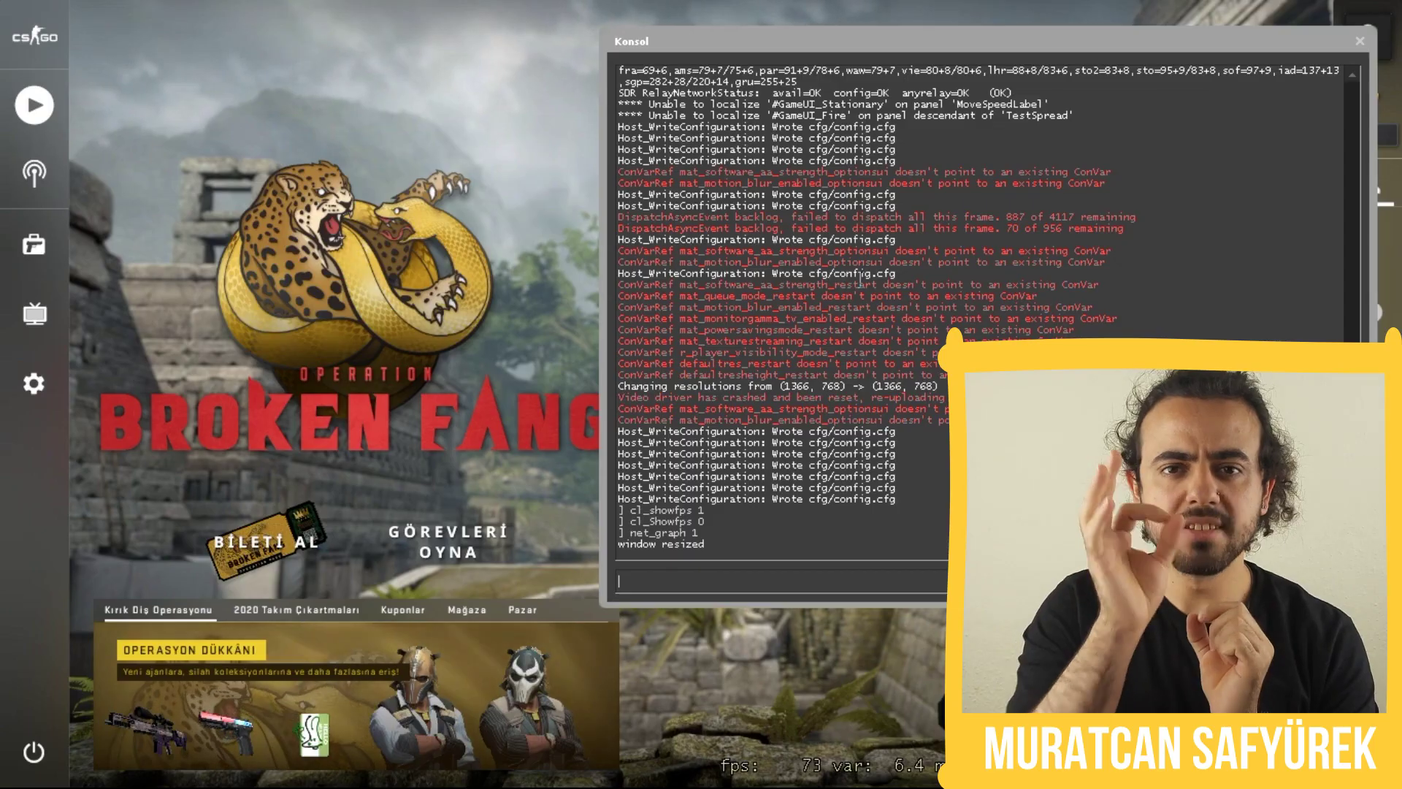
# - Switch to the CS:GO console and run net_graph 1 to show the performance display
pyautogui.write('net')
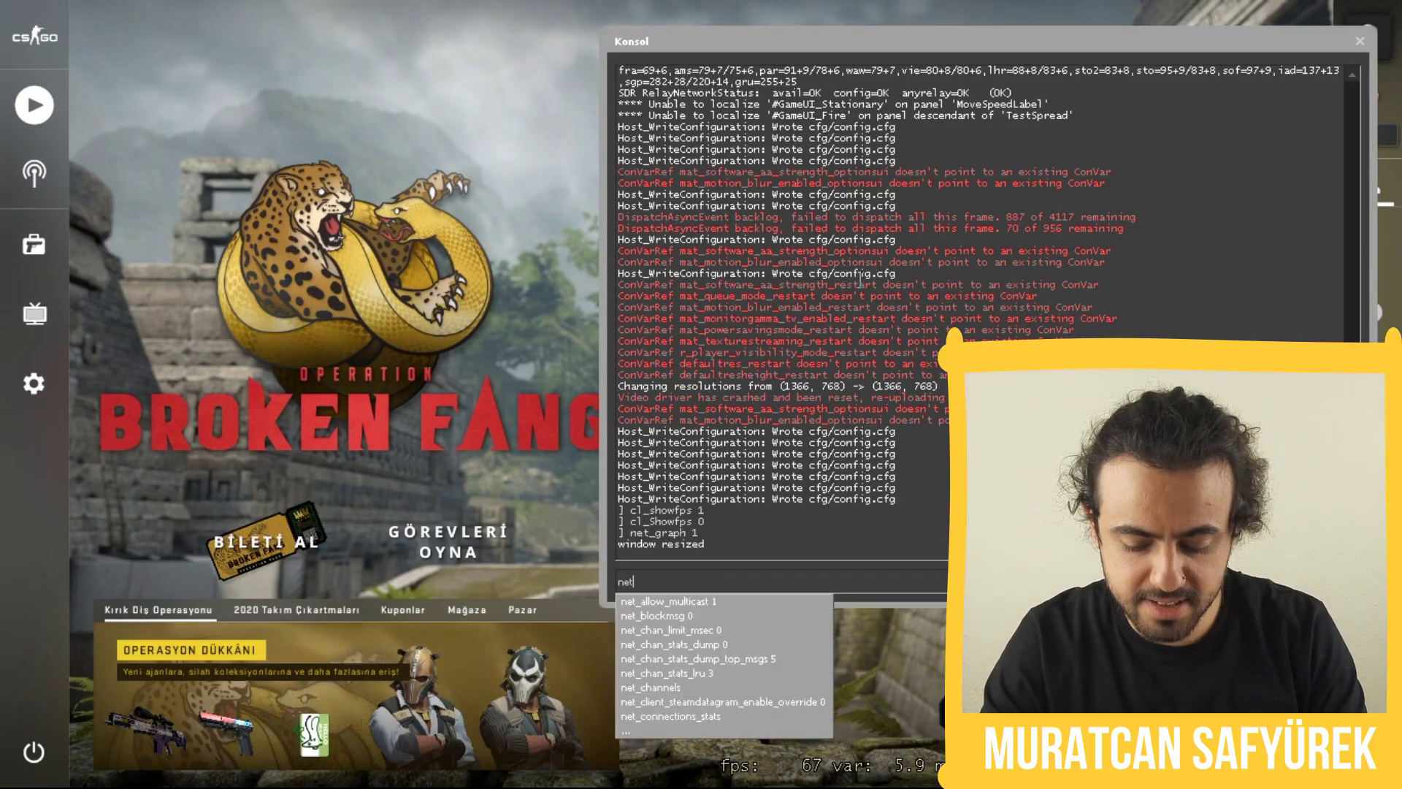
pyautogui.write('_graph 1')
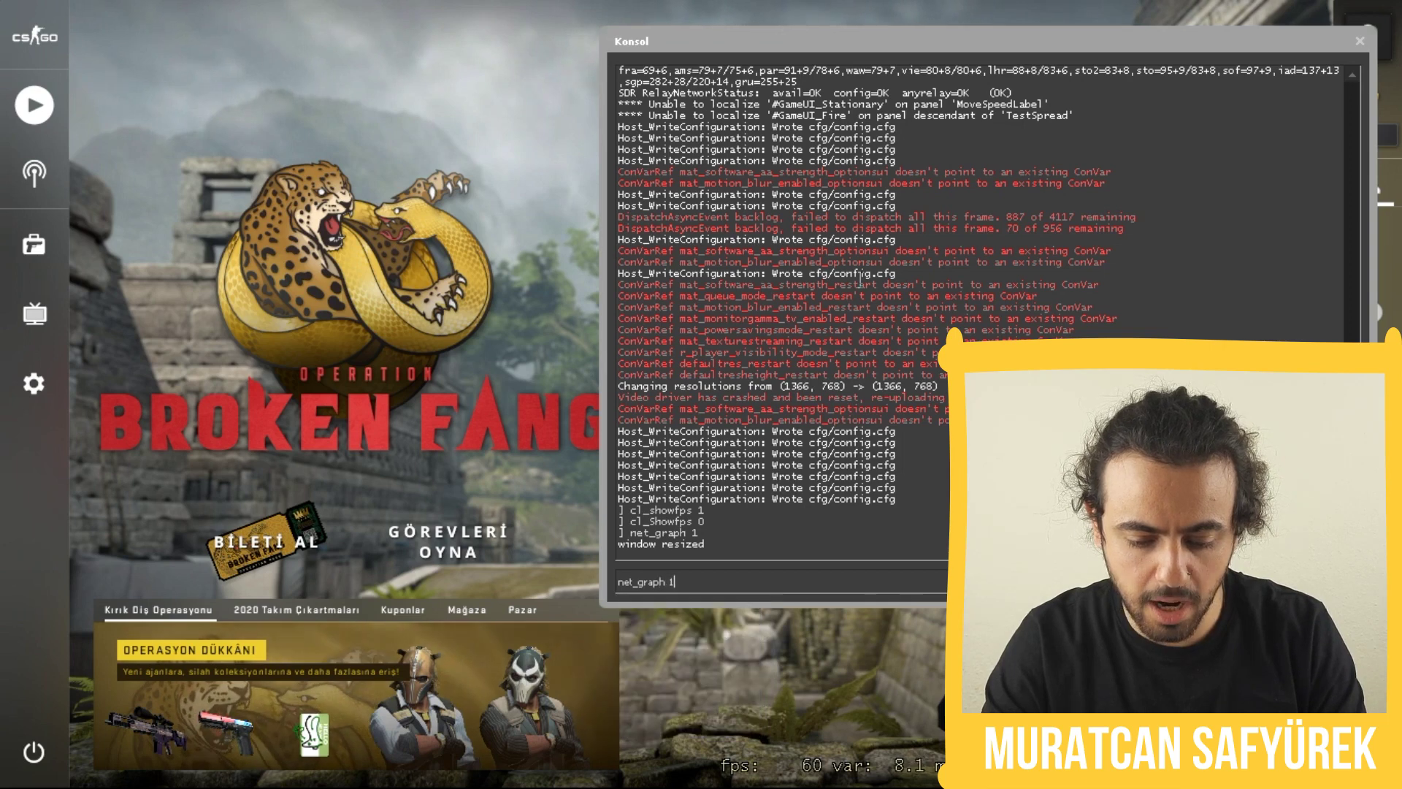
pyautogui.press('Return')
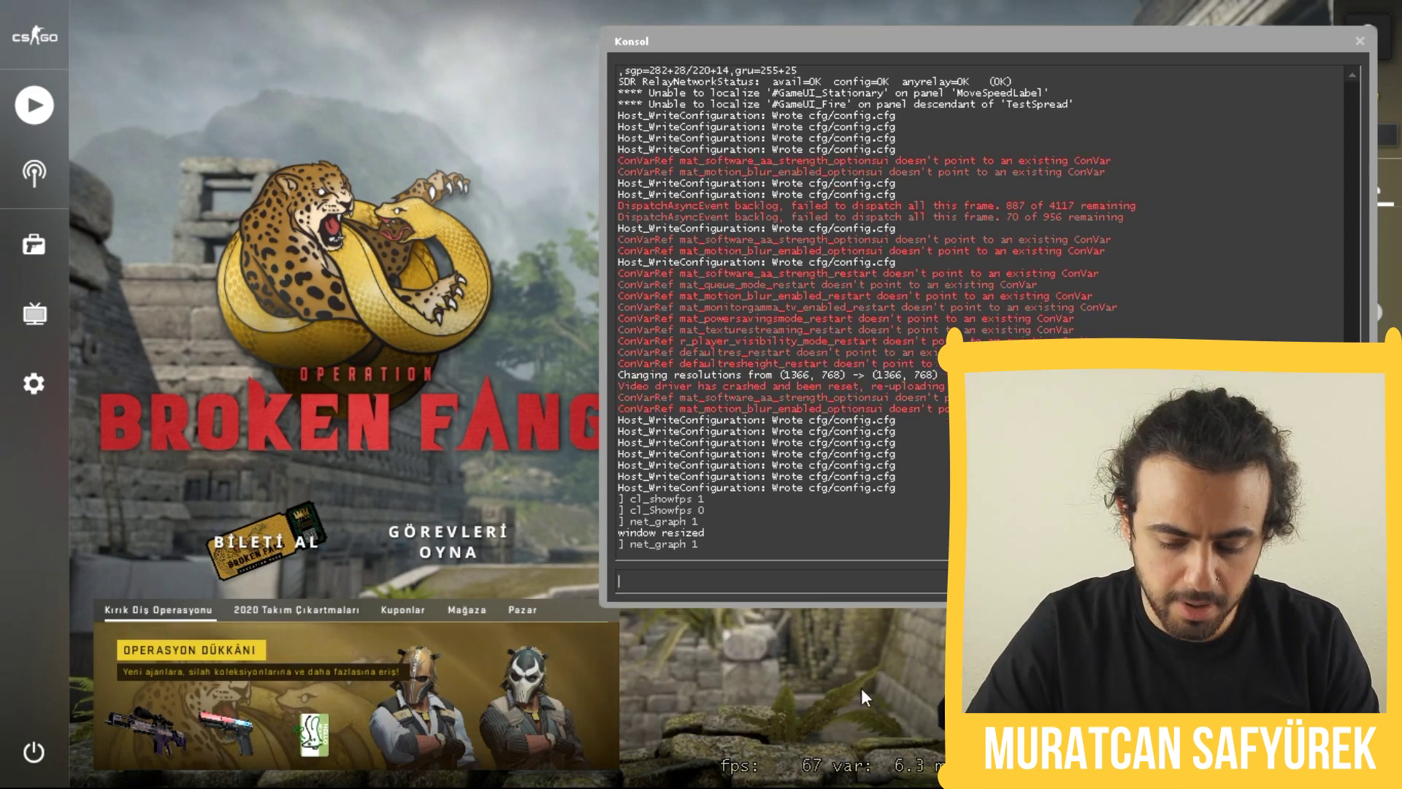
# - Hide the performance display by running net_Graph 0 in the console
pyautogui.write('net')
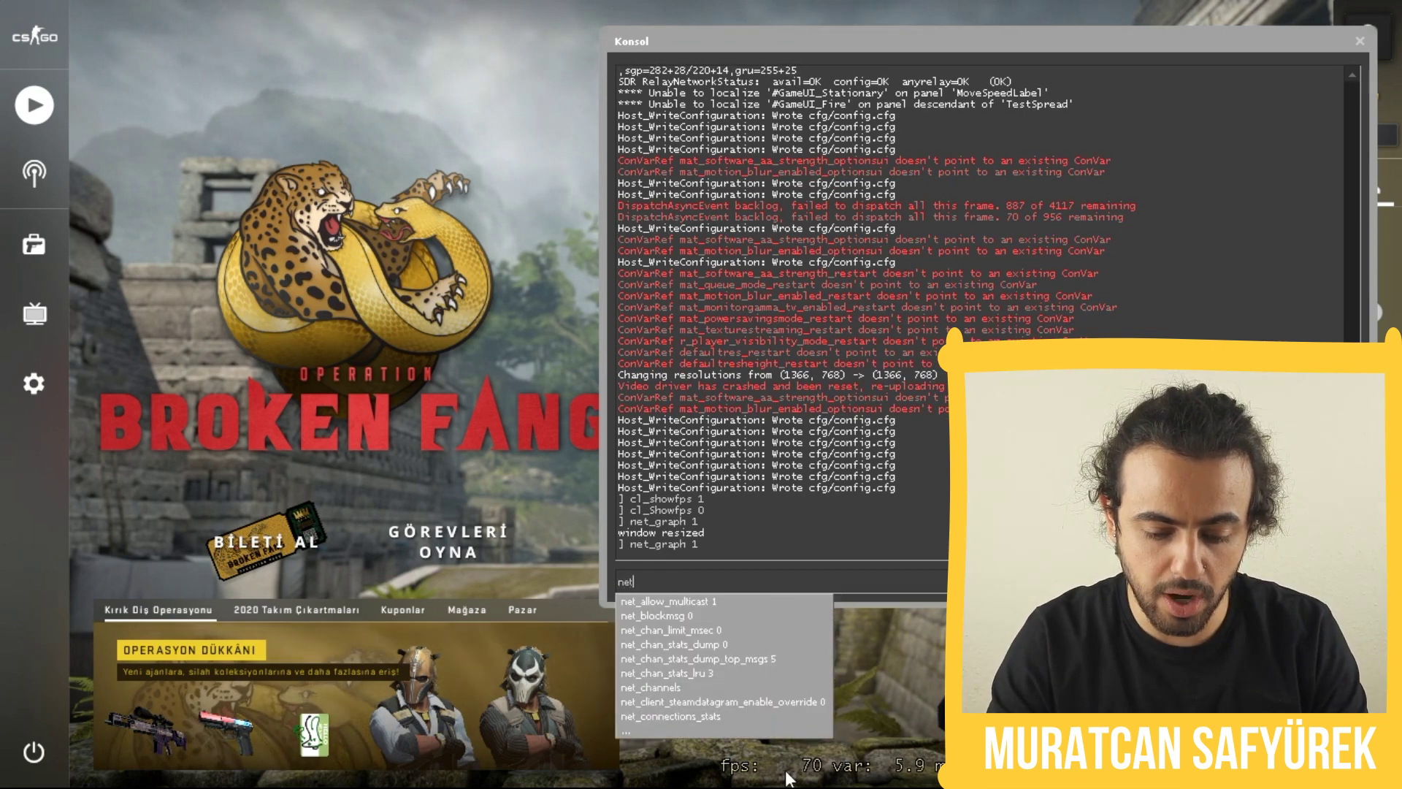
pyautogui.write('_Graph 0')
pyautogui.press('Return')
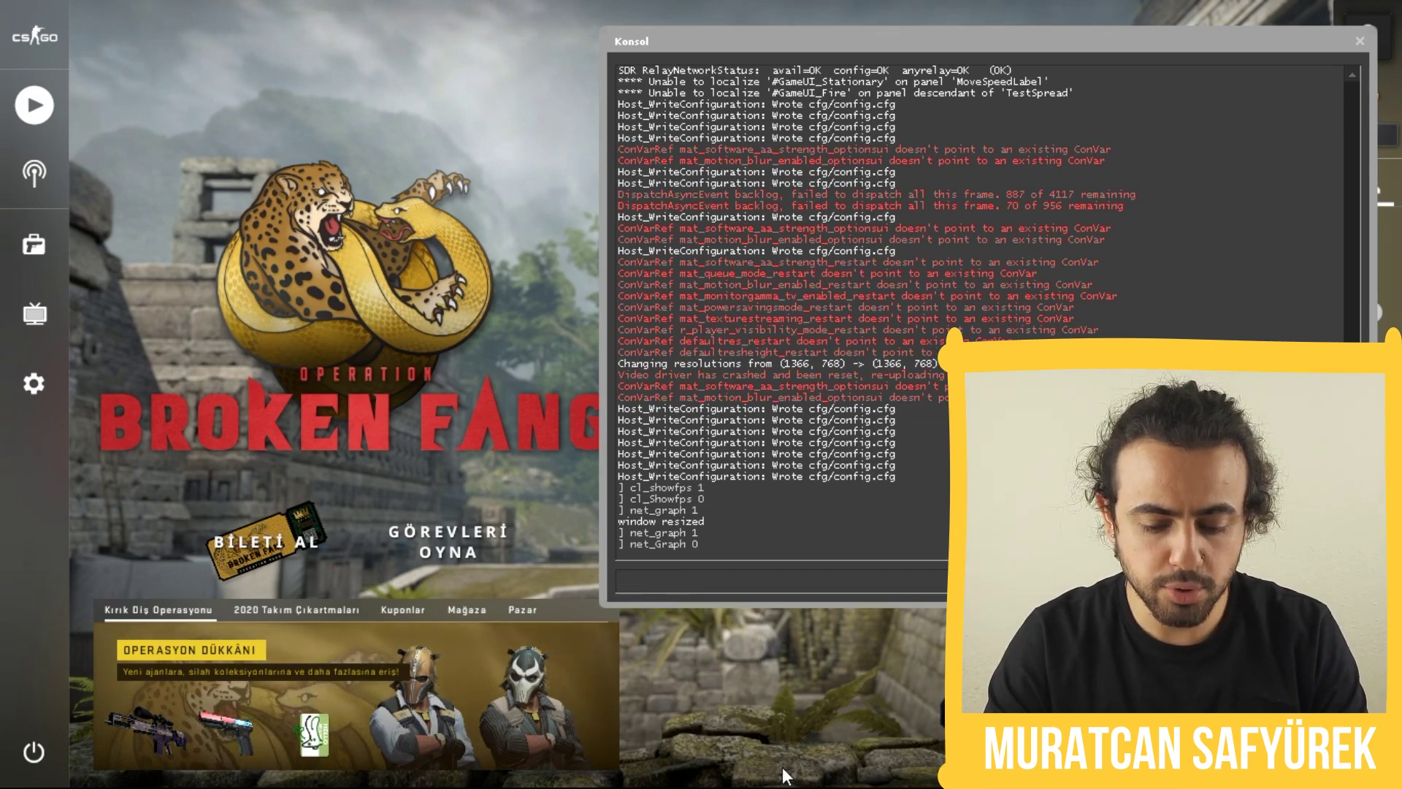
# - Show the frame-rate counter by running cl_Showfps 1 in the console
pyautogui.write('cl_')
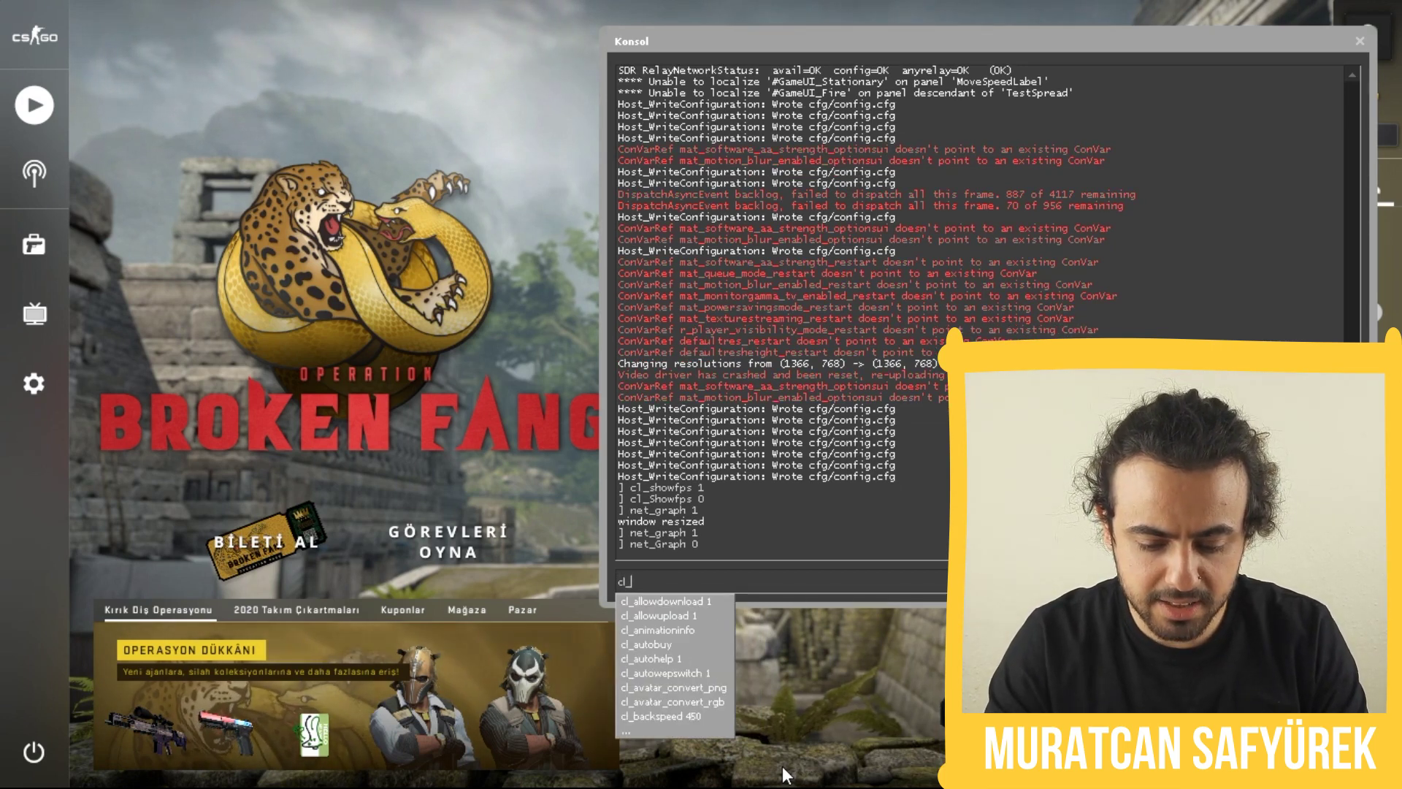
pyautogui.write('Showfps')
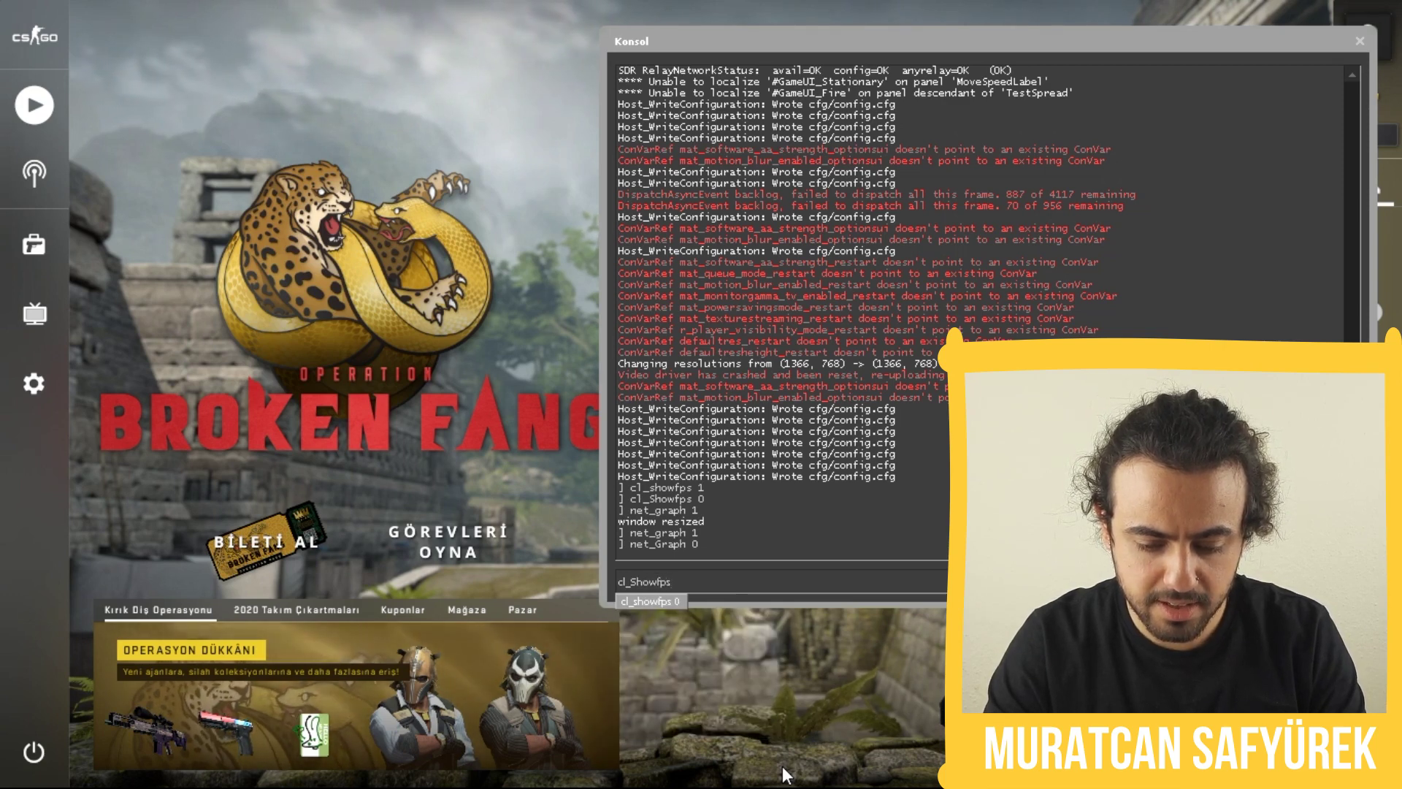
pyautogui.write(' 1')
pyautogui.press('Return')
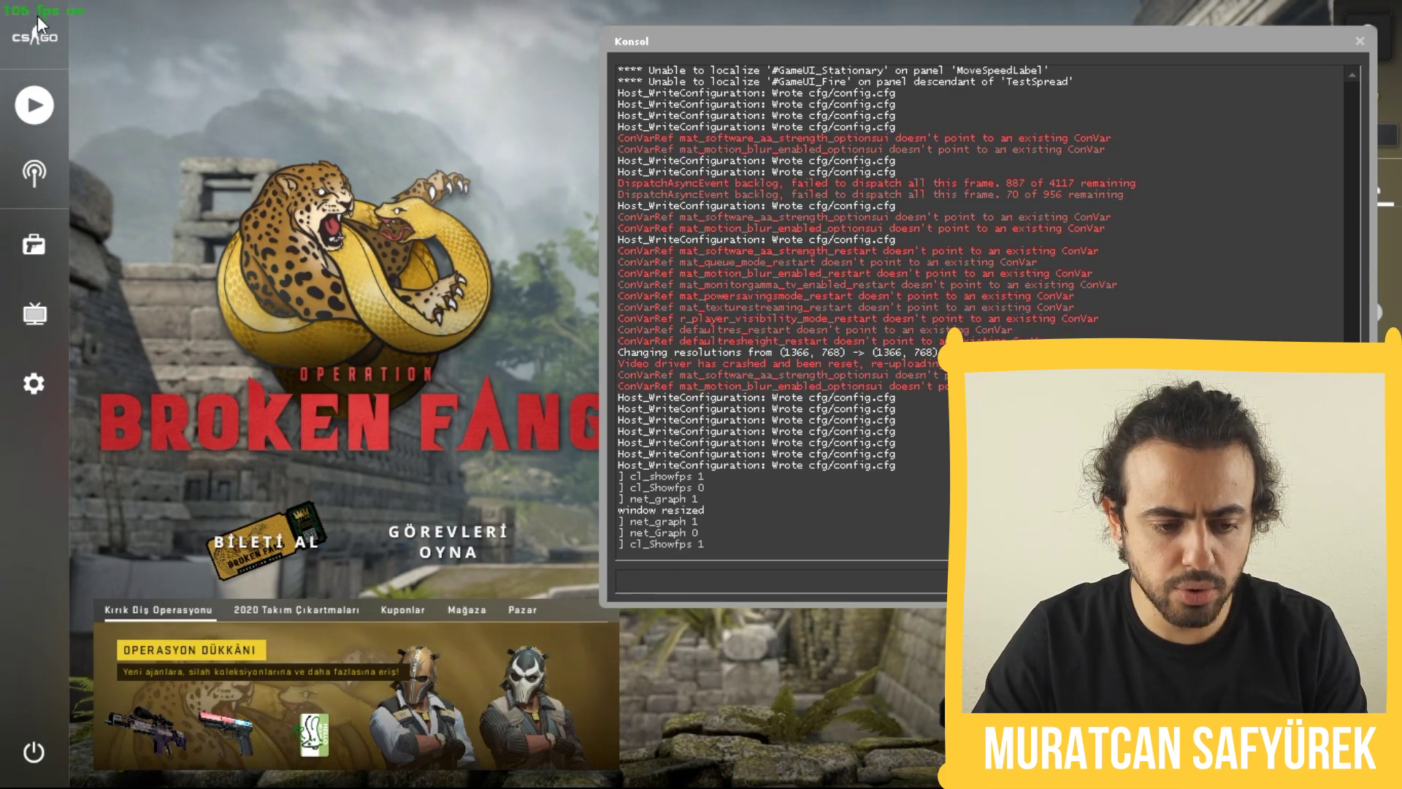
# - Hide the frame-rate counter by running cl_showfps 0 in the console
pyautogui.write('cl')
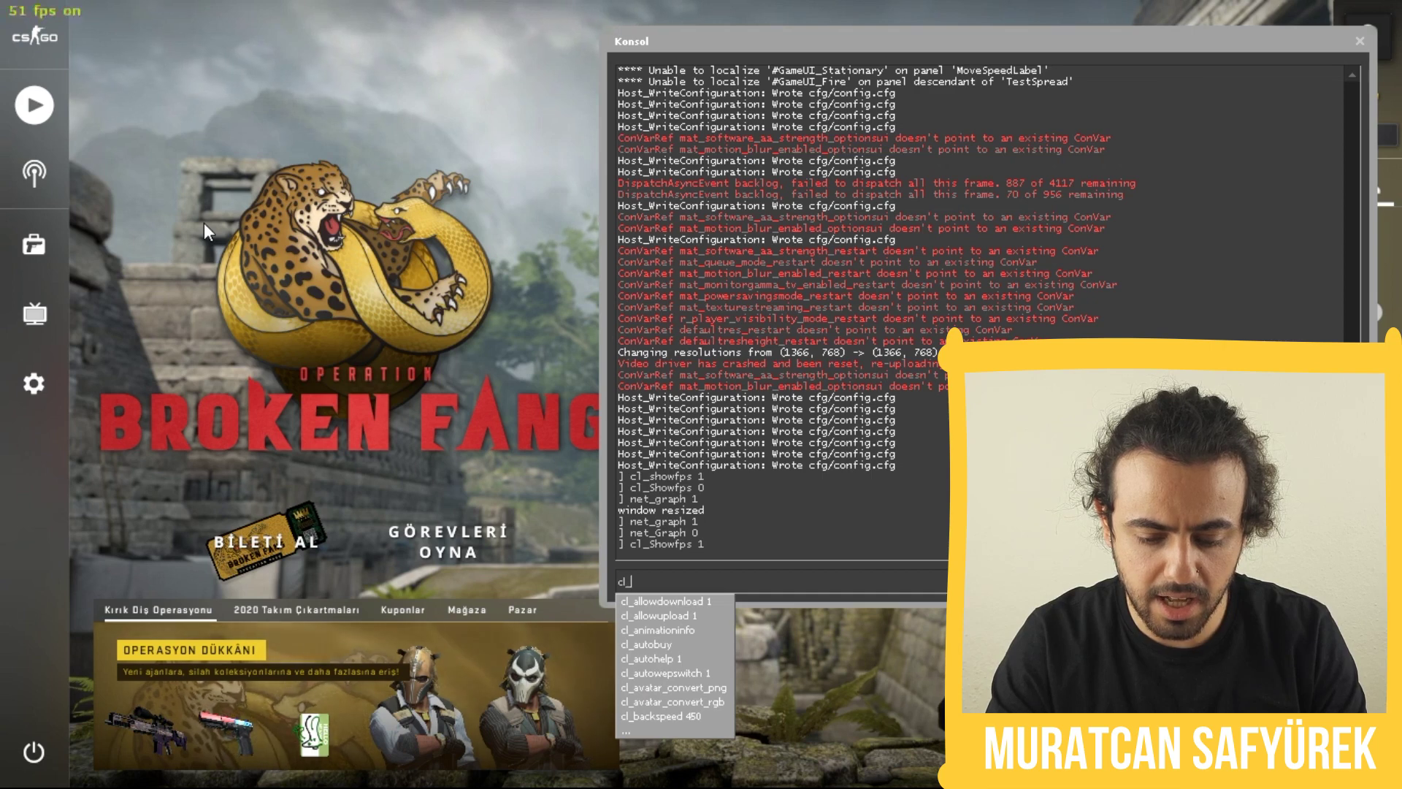
pyautogui.write('_show')
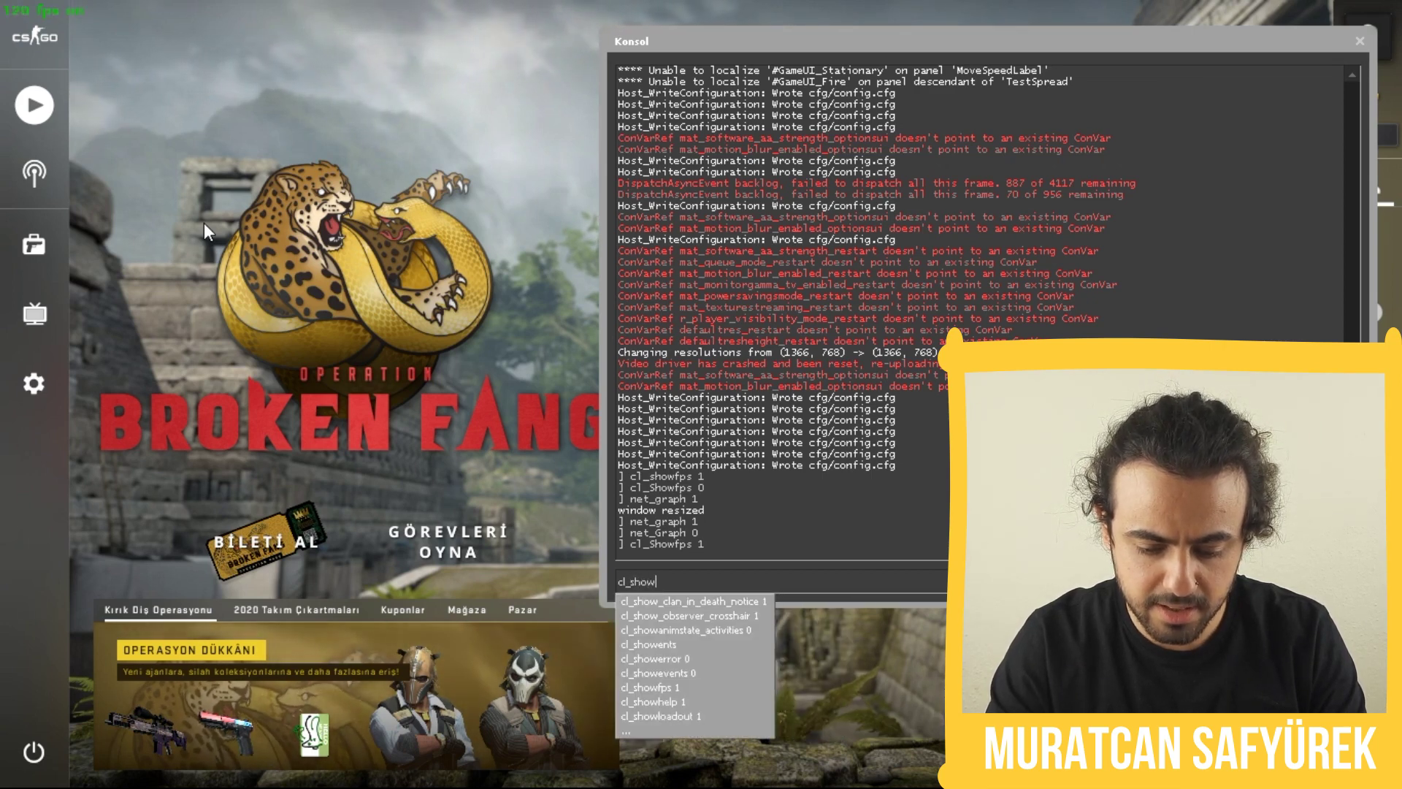
pyautogui.write('fps 0')
pyautogui.press('Return')
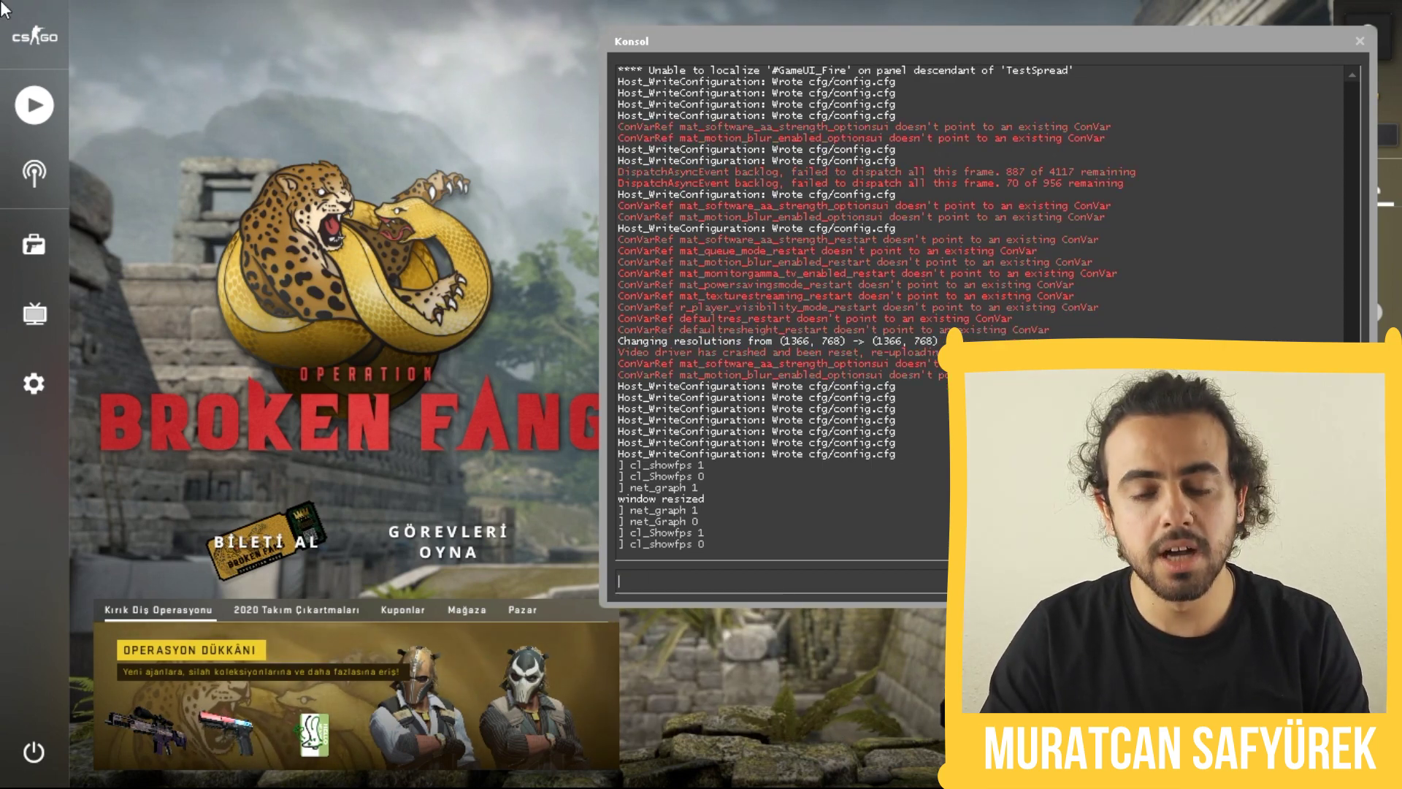
# - Run net_Graph 1 in the console to display the performance graph again
pyautogui.write('net')
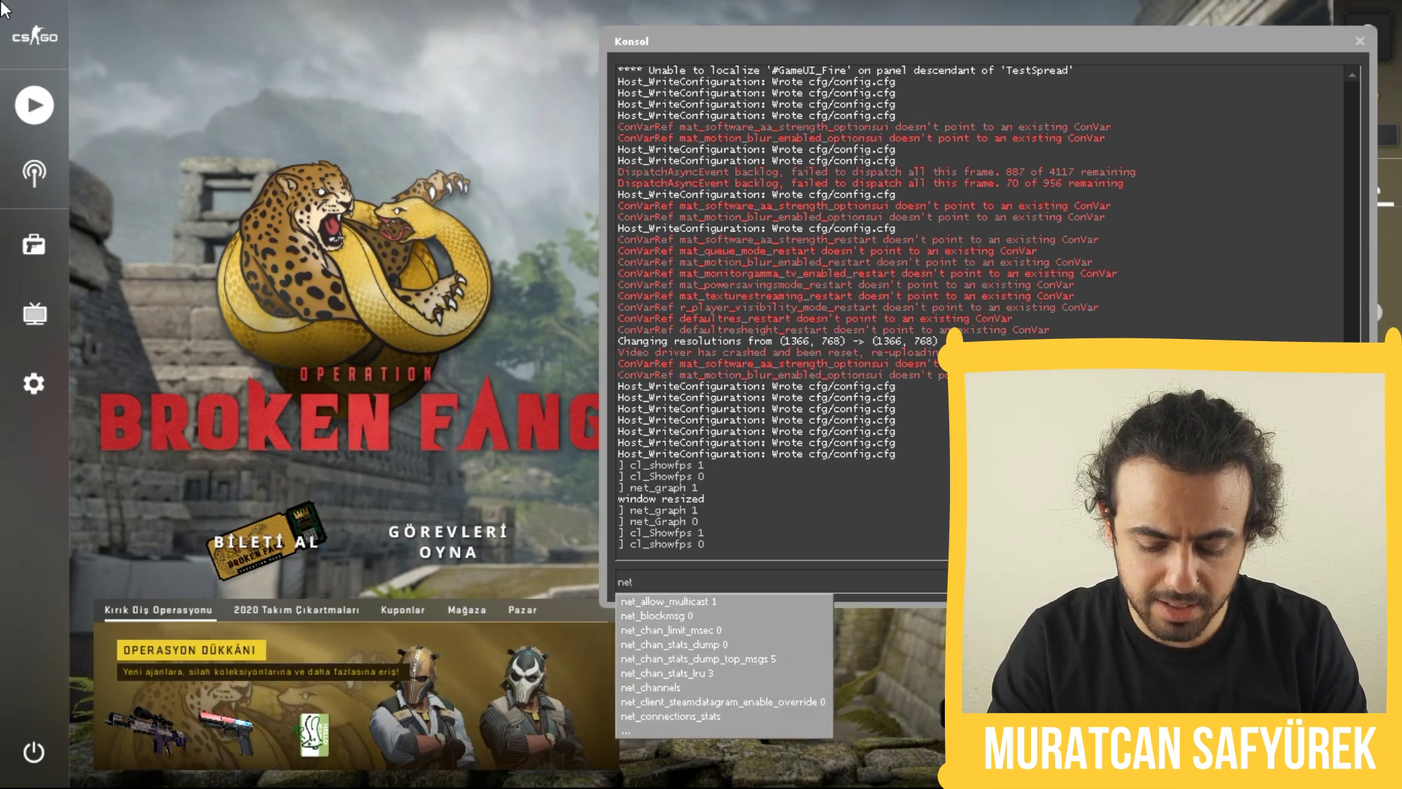
pyautogui.write('_Graph 1')
pyautogui.press('Return')
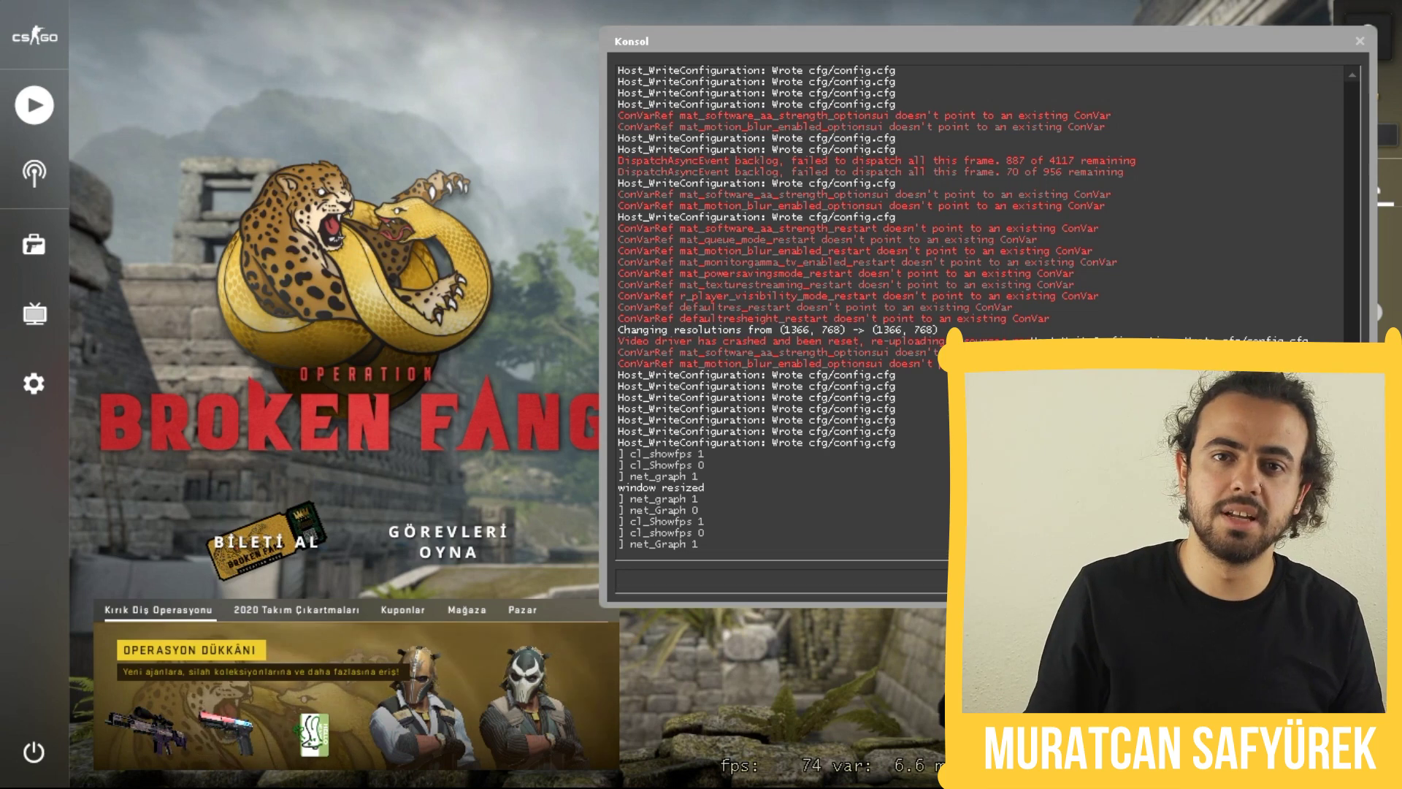
# - Leave the console, open the game's video settings (Görüntü) and reset them to their defaults
pyautogui.press('Escape')
pyautogui.click(31, 381)
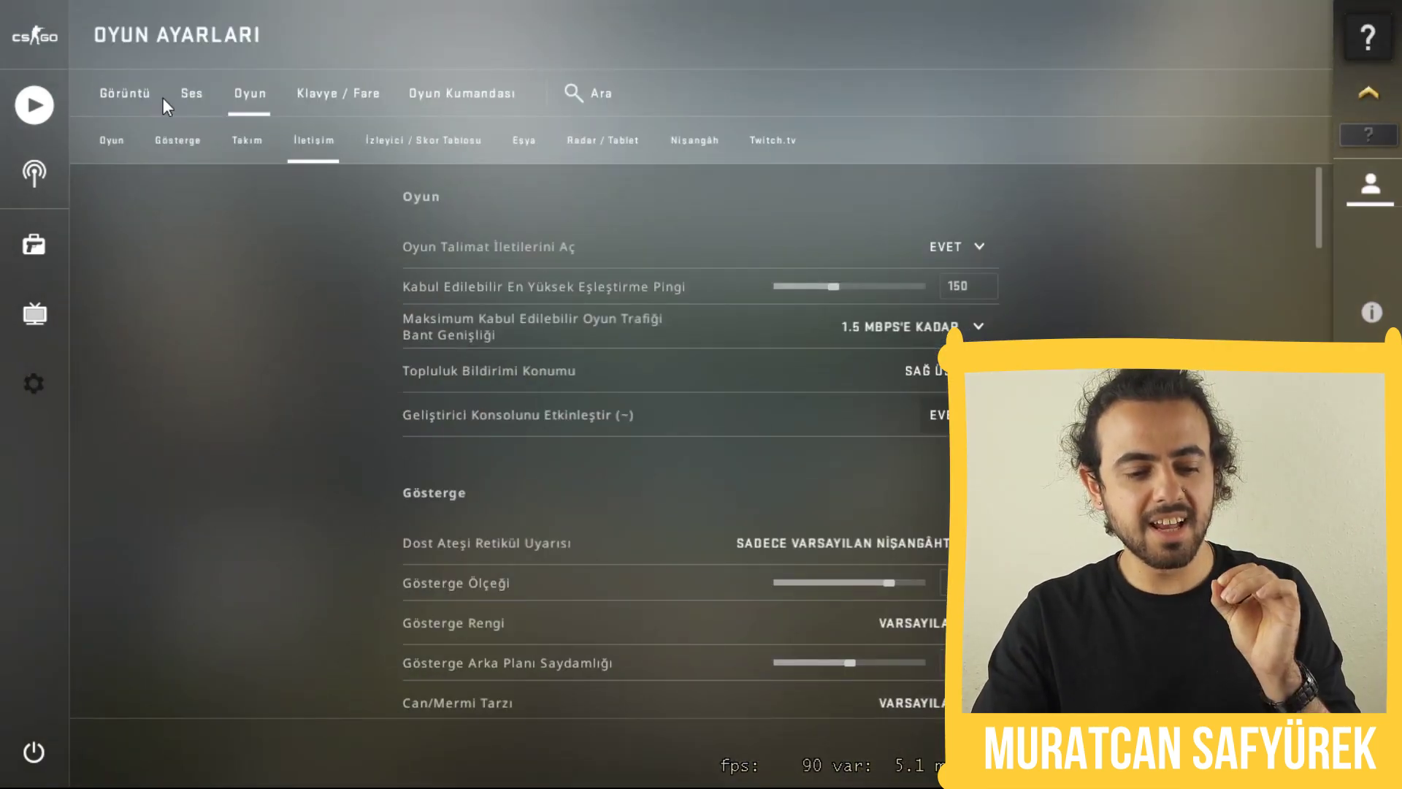
pyautogui.click(143, 99)
pyautogui.scroll(5, 823, 349)
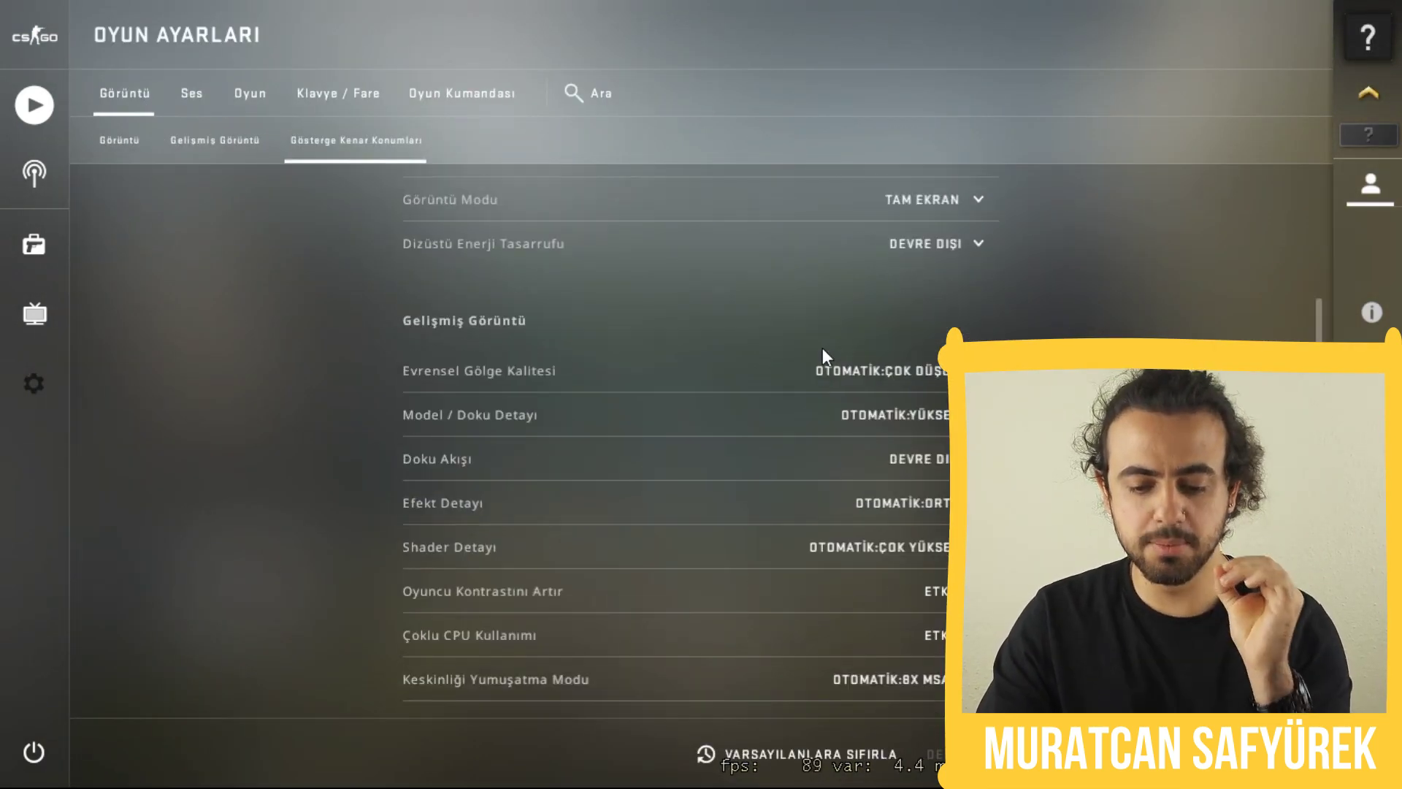
pyautogui.scroll(3, 661, 241)
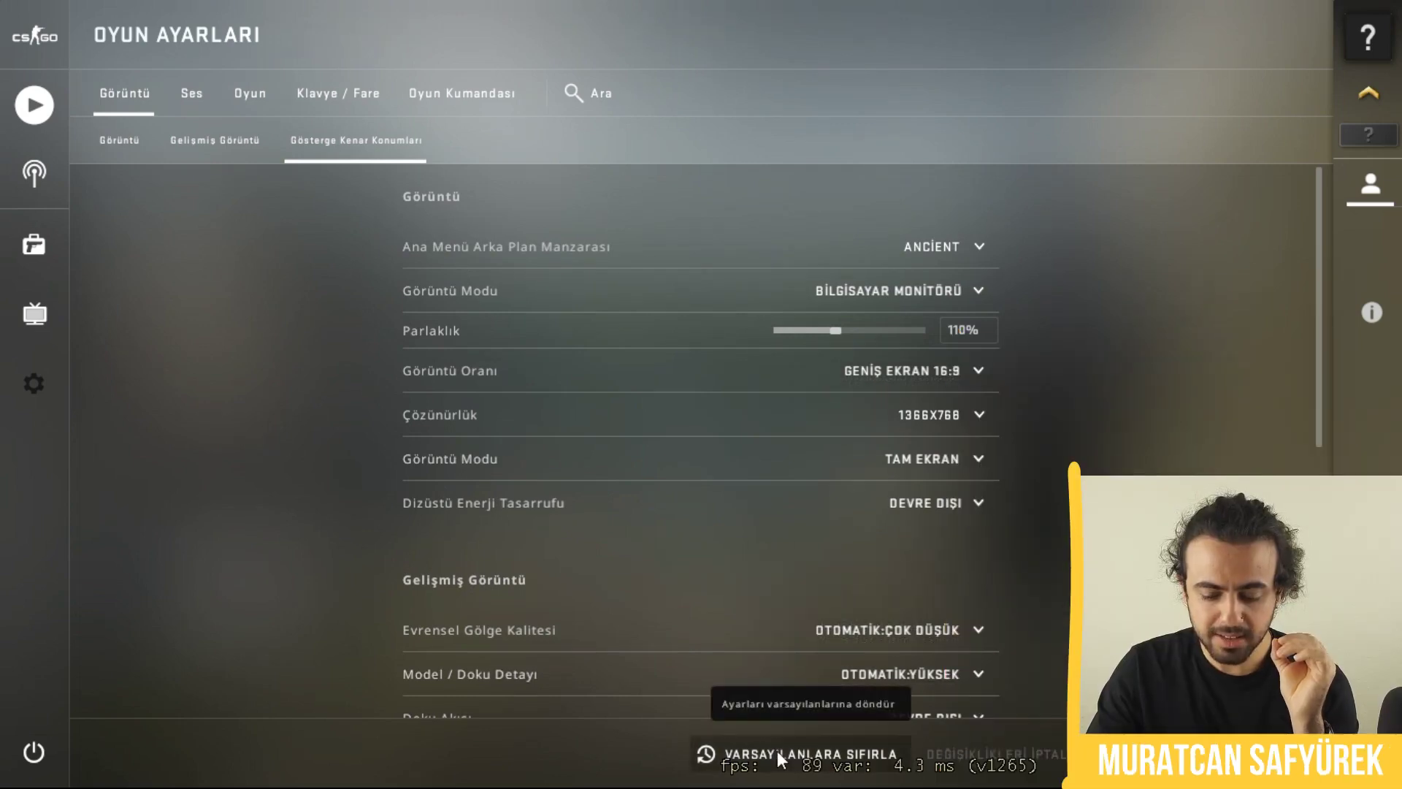
pyautogui.click(778, 751)
pyautogui.click(767, 438)
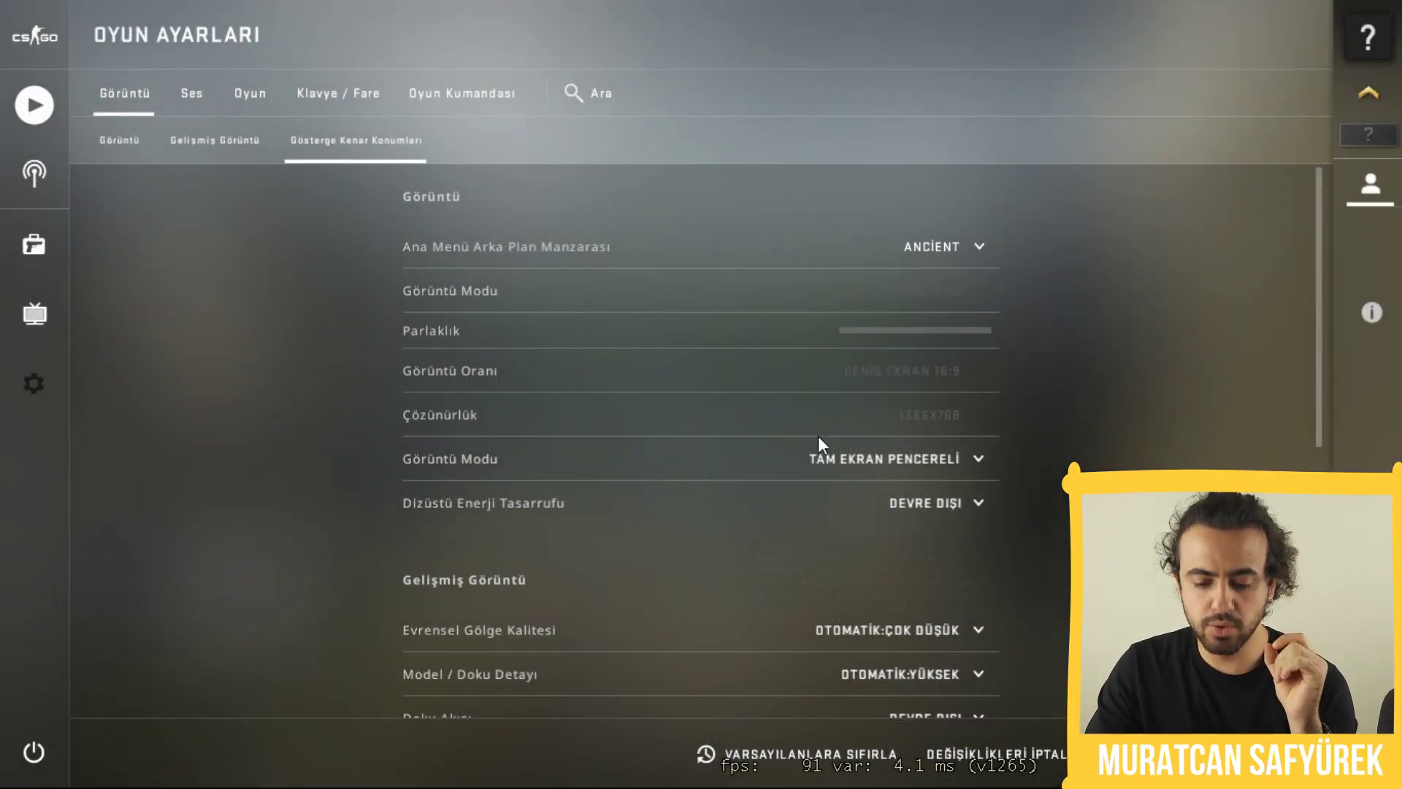
# - Set the display mode (Görüntü Modu) to full screen, Tam Ekran
pyautogui.click(883, 454)
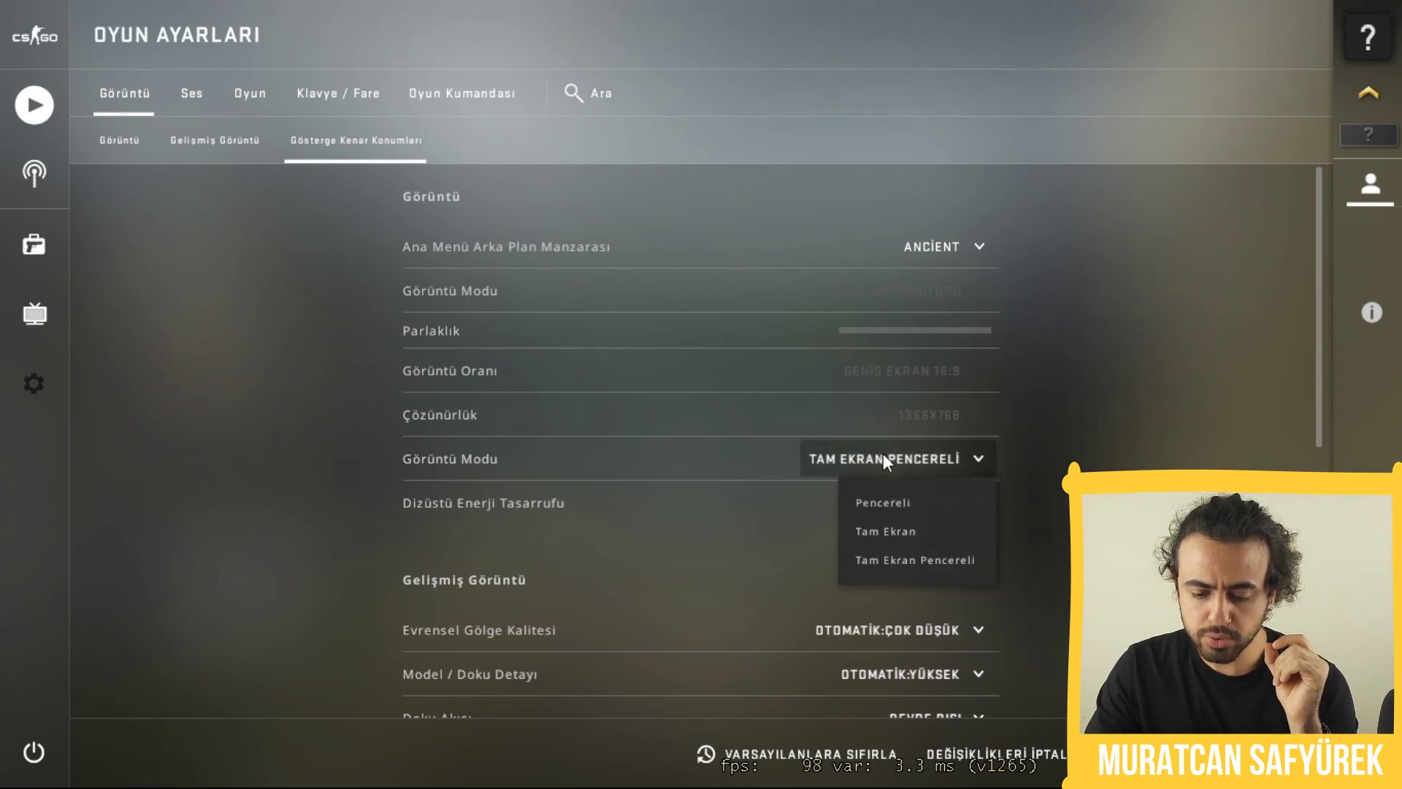
pyautogui.click(910, 526)
pyautogui.moveTo(1015, 516)
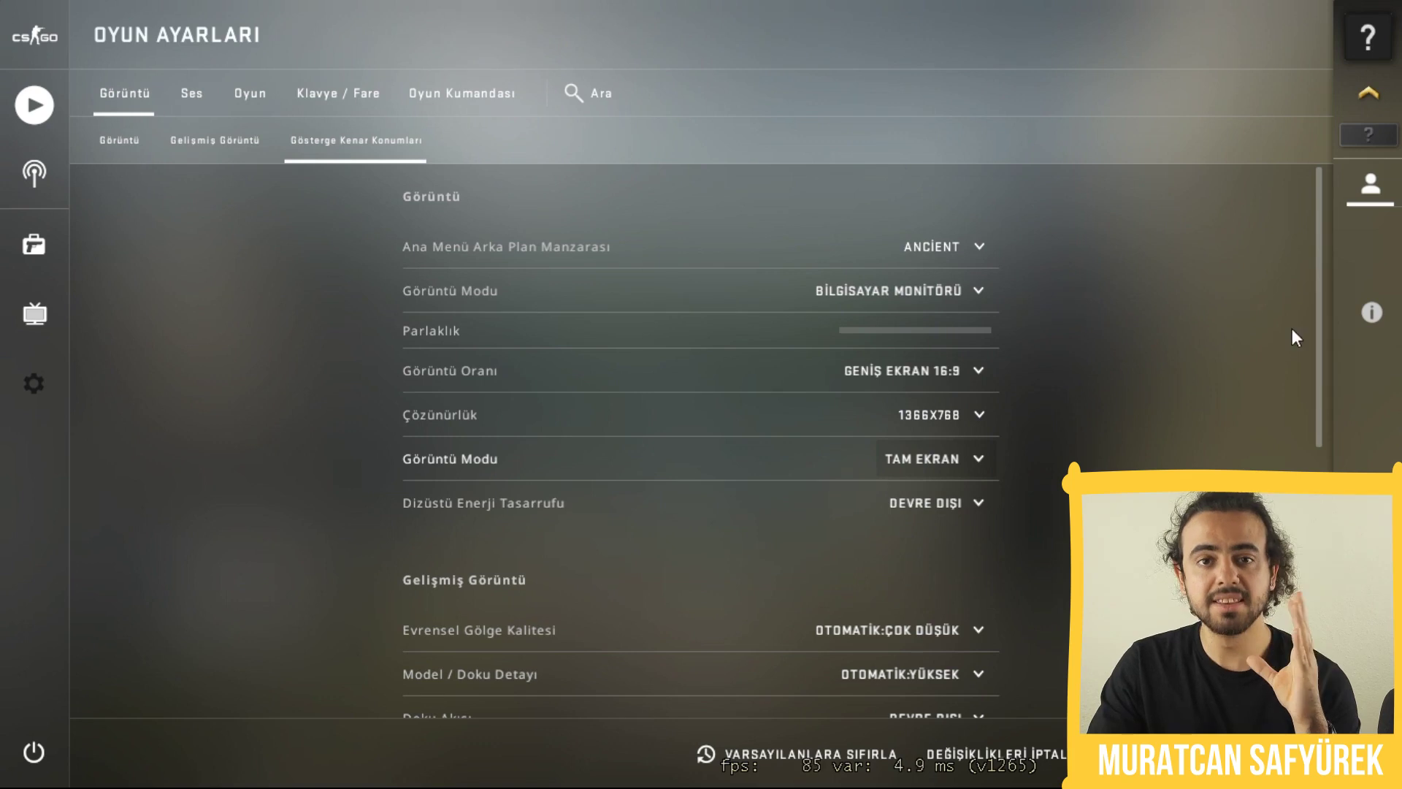
# - Set the global shadow quality (Evrensel Gölge Kalitesi) to Çok Düşük in the advanced video settings
pyautogui.scroll(-3, 1291, 328)
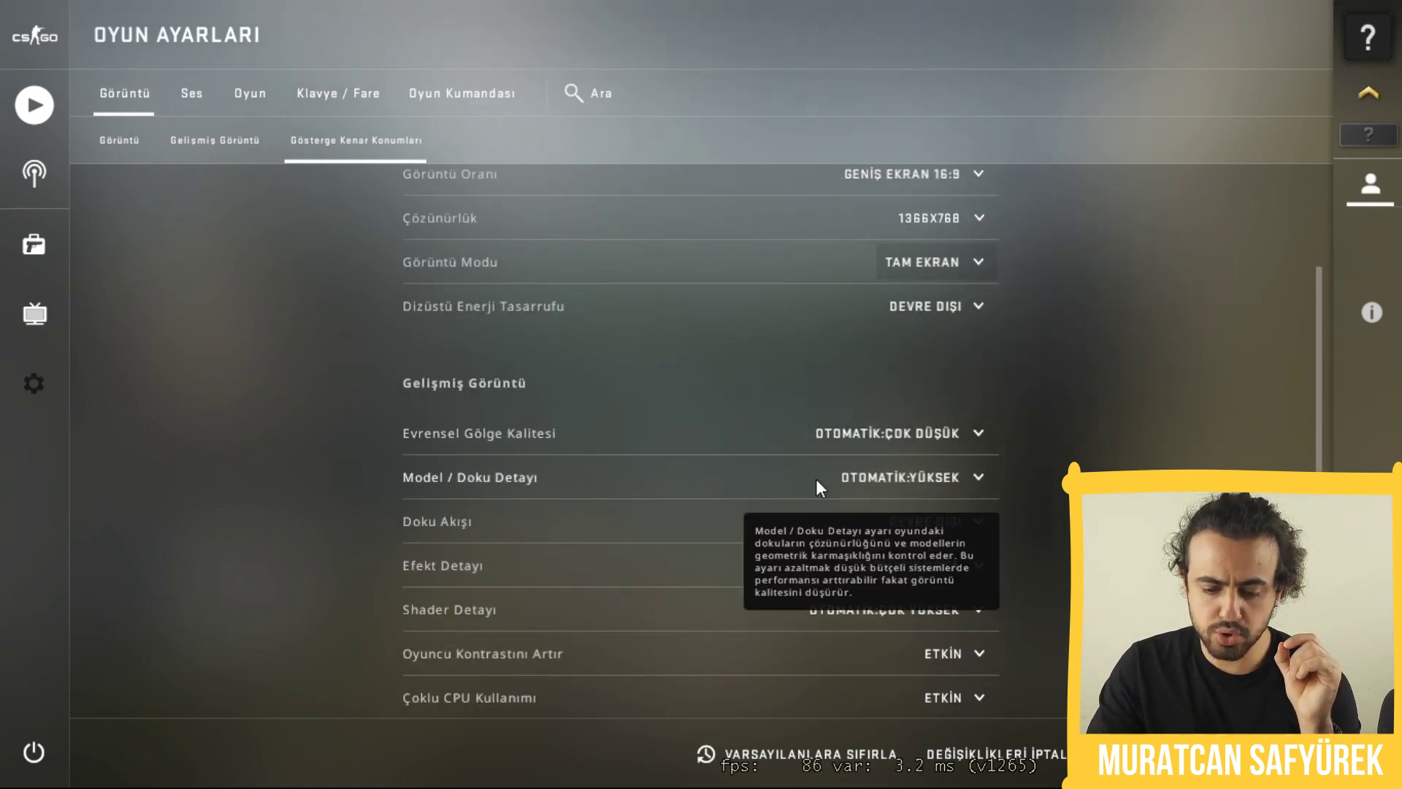
pyautogui.click(910, 433)
pyautogui.click(897, 476)
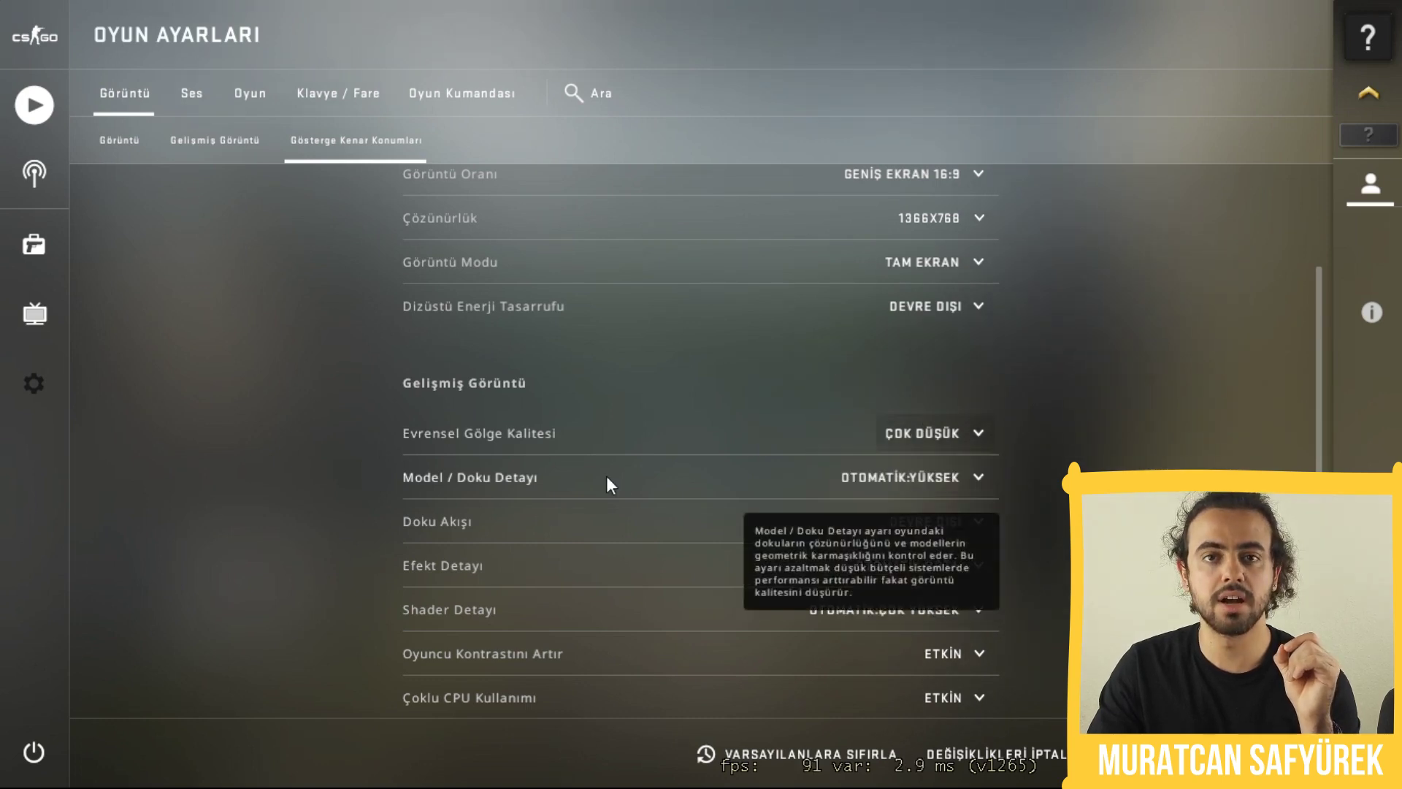
# - Set Model / Doku Detayı to Düşük and texture streaming (Doku Akışı) to Etkin
pyautogui.click(918, 482)
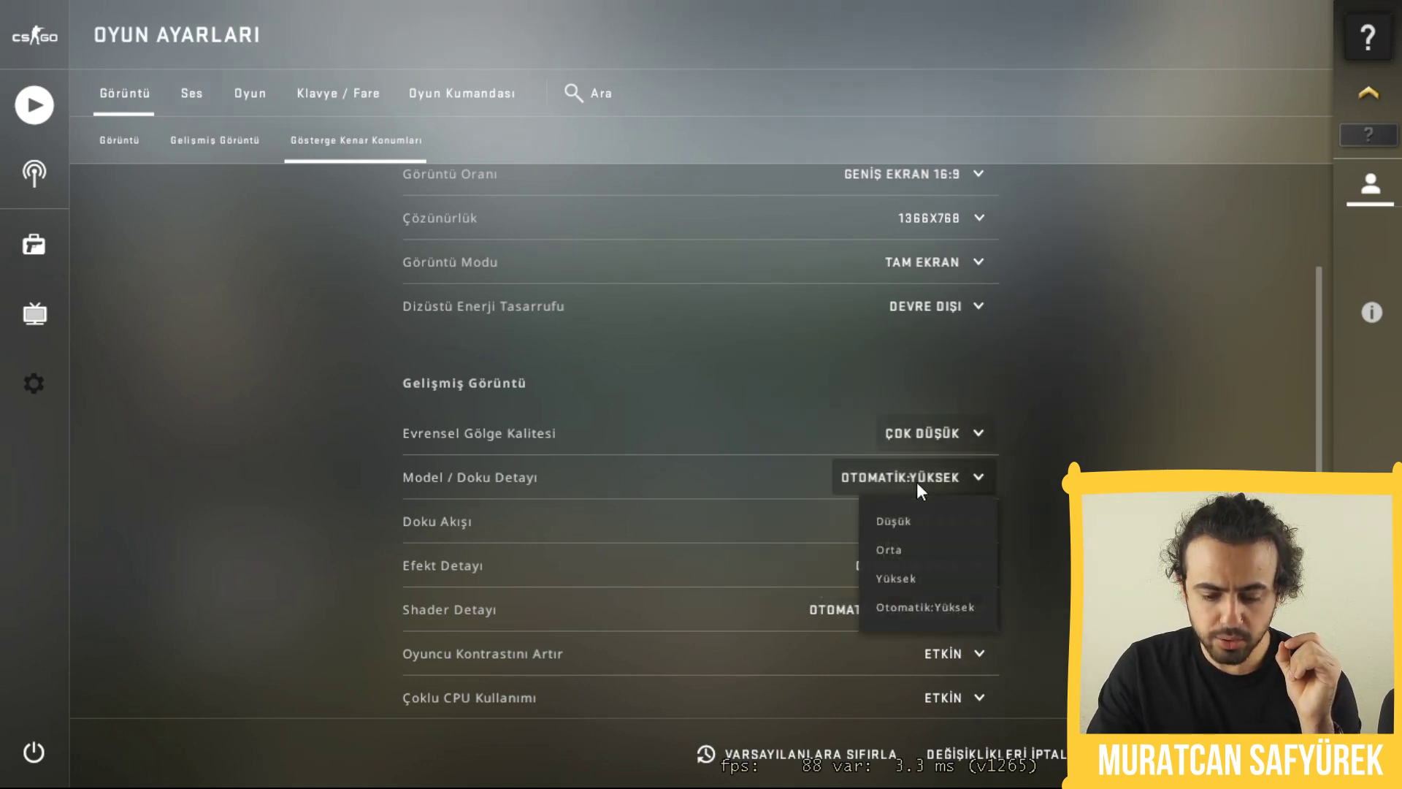
pyautogui.click(919, 517)
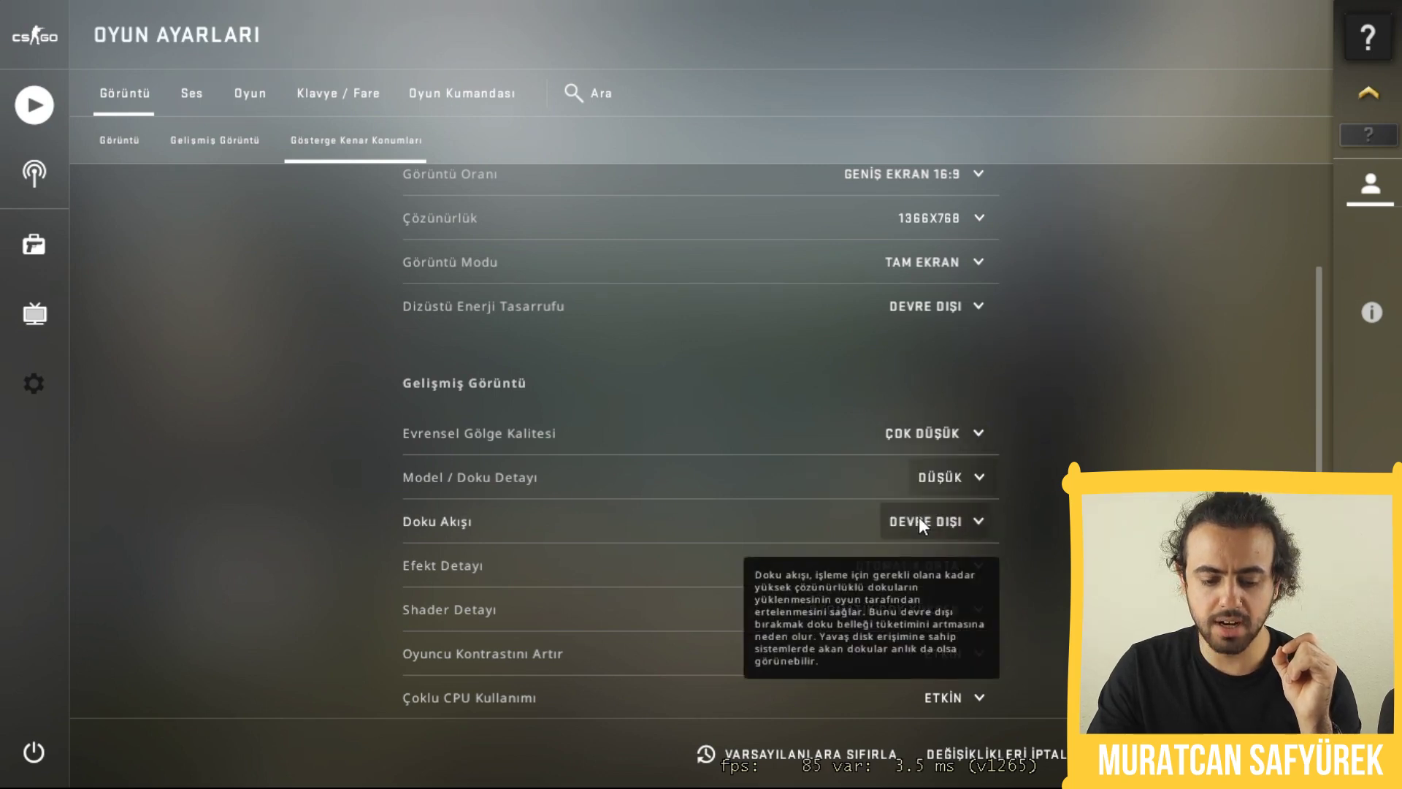
pyautogui.click(952, 517)
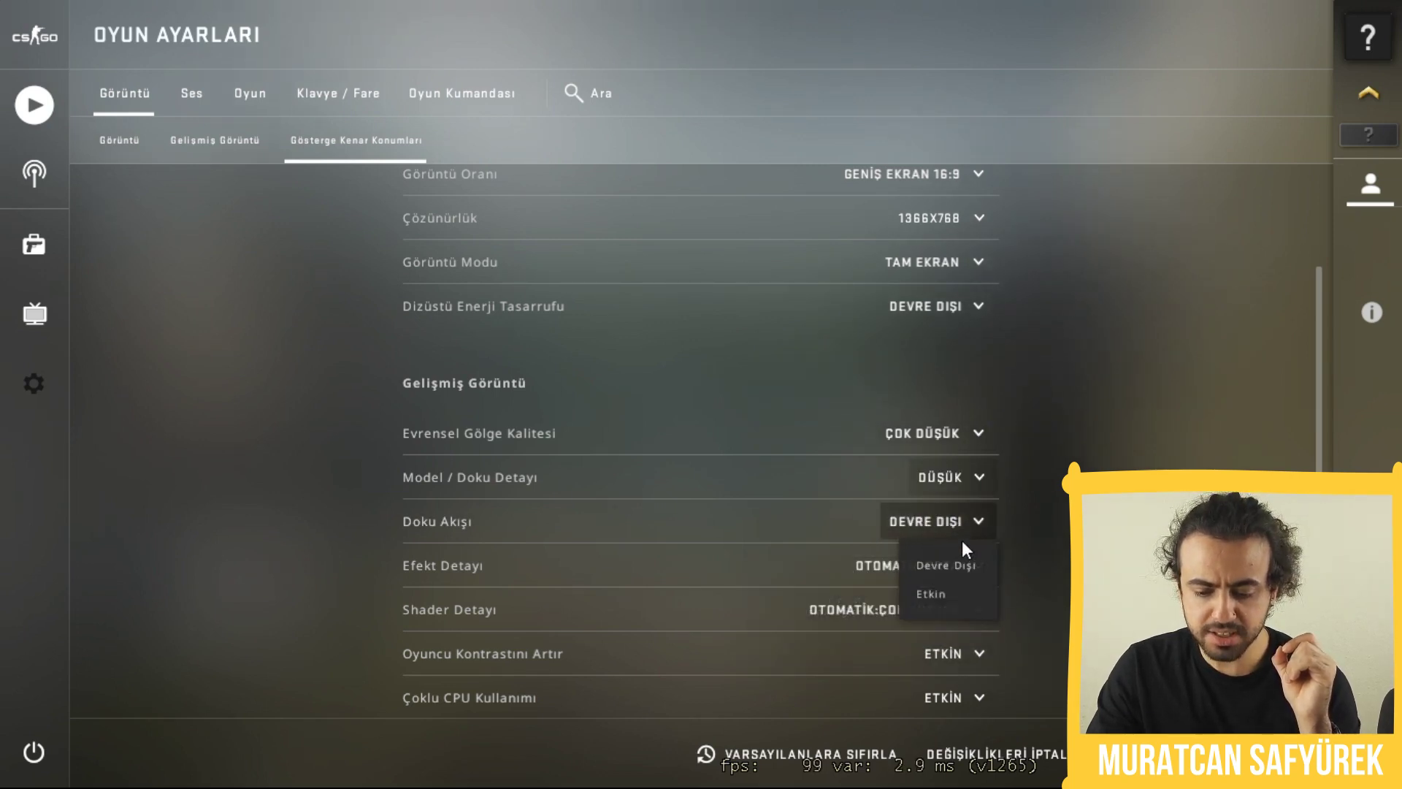
pyautogui.click(940, 580)
# - Set both the effect detail (Efekt Detayı) and the shader detail (Shader Detayı) to Düşük
pyautogui.scroll(-3, 1050, 335)
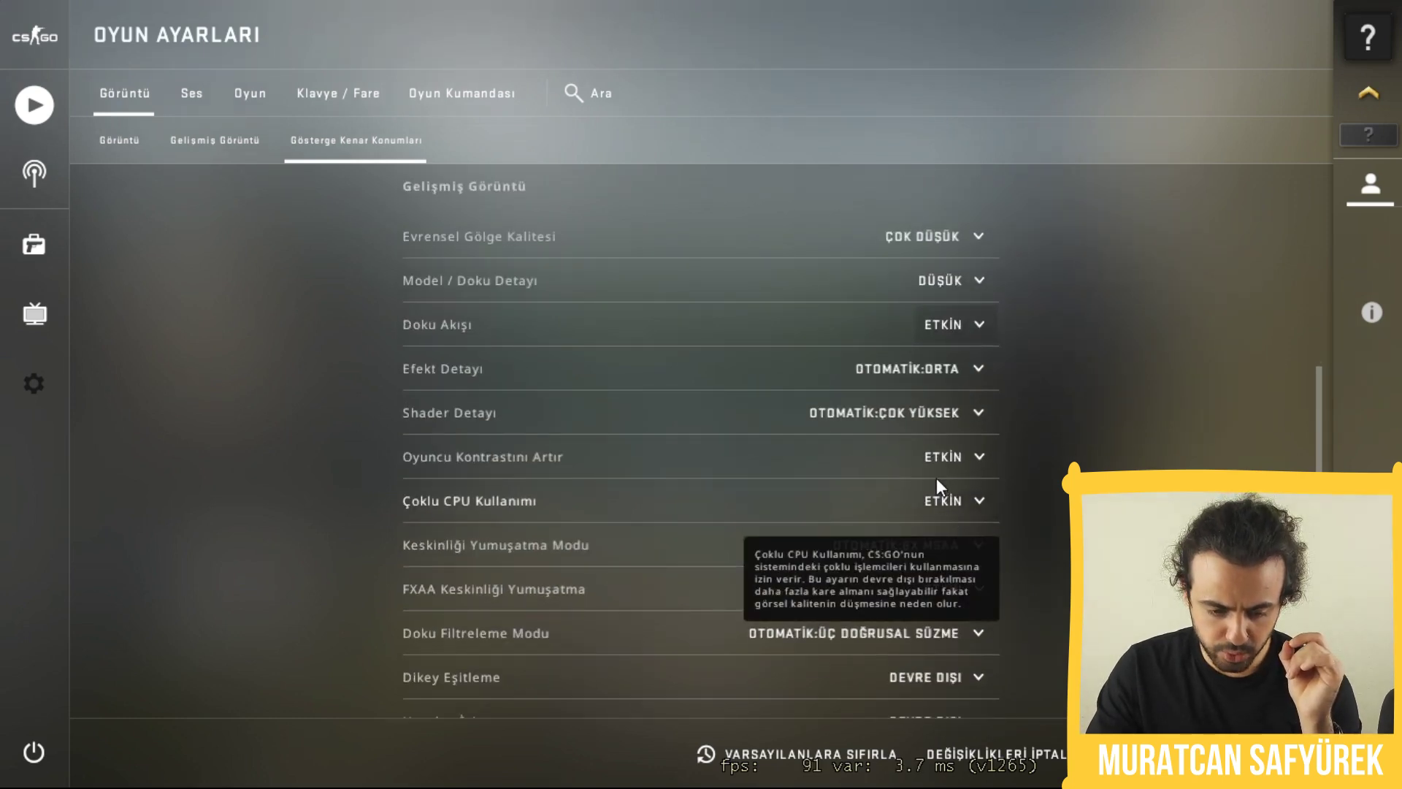
pyautogui.click(937, 379)
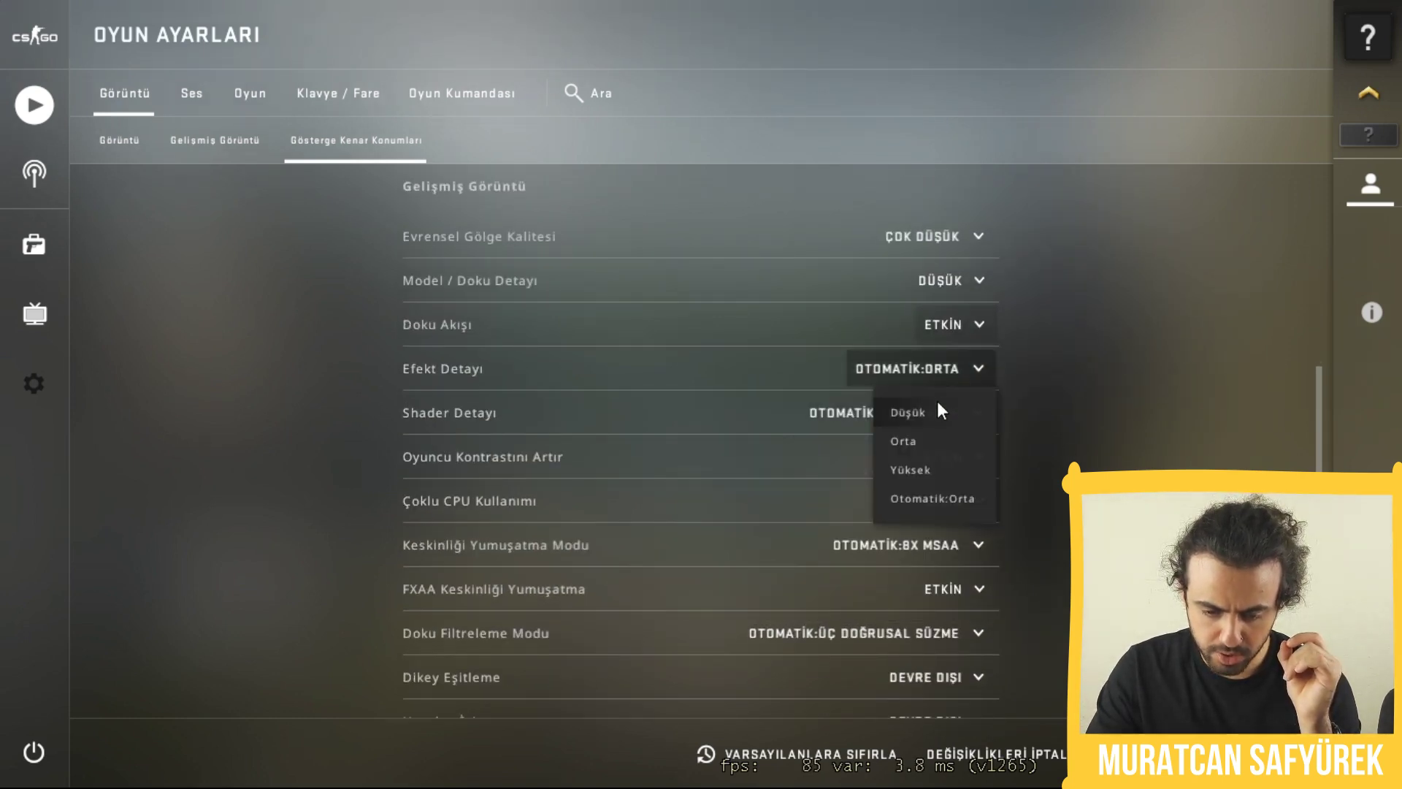
pyautogui.click(939, 411)
pyautogui.click(939, 413)
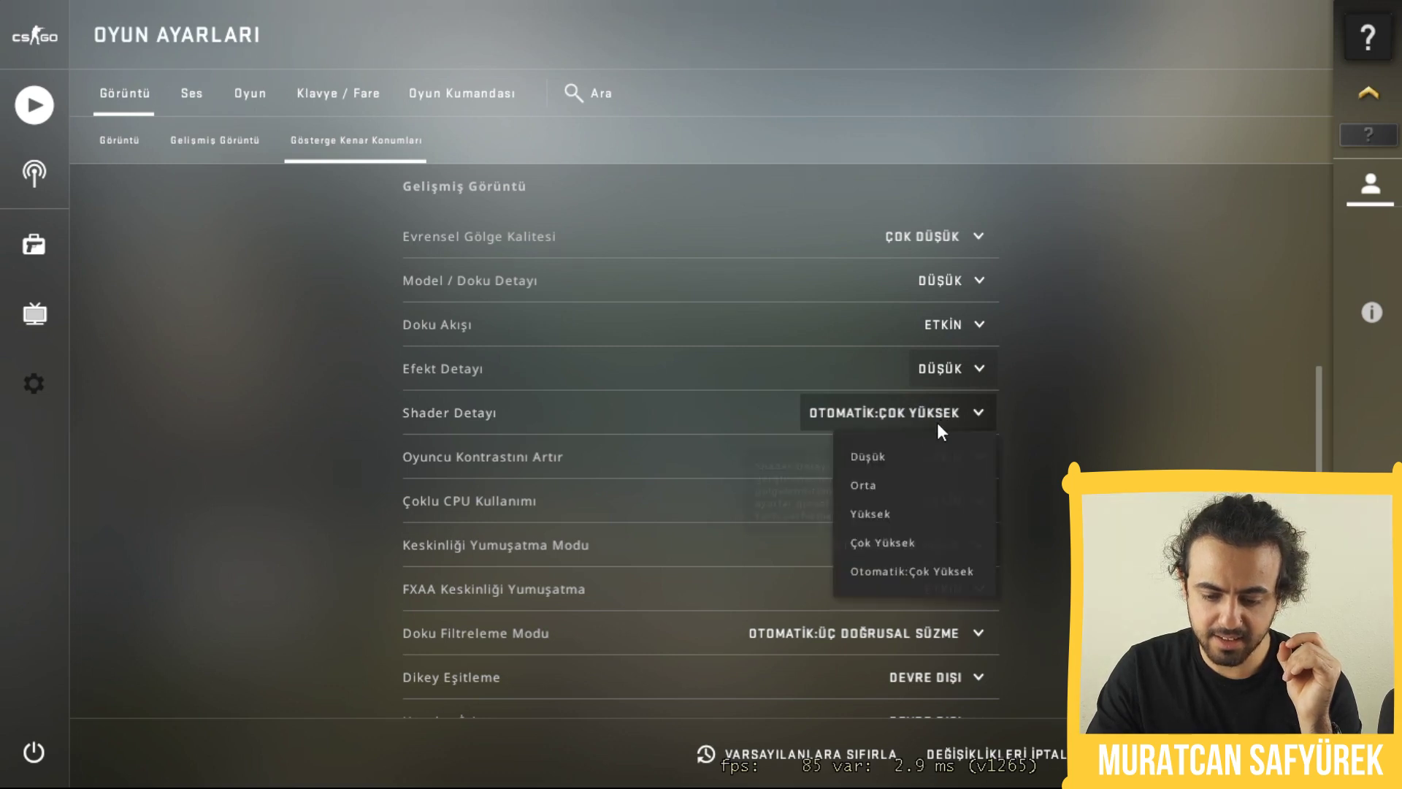
pyautogui.click(913, 453)
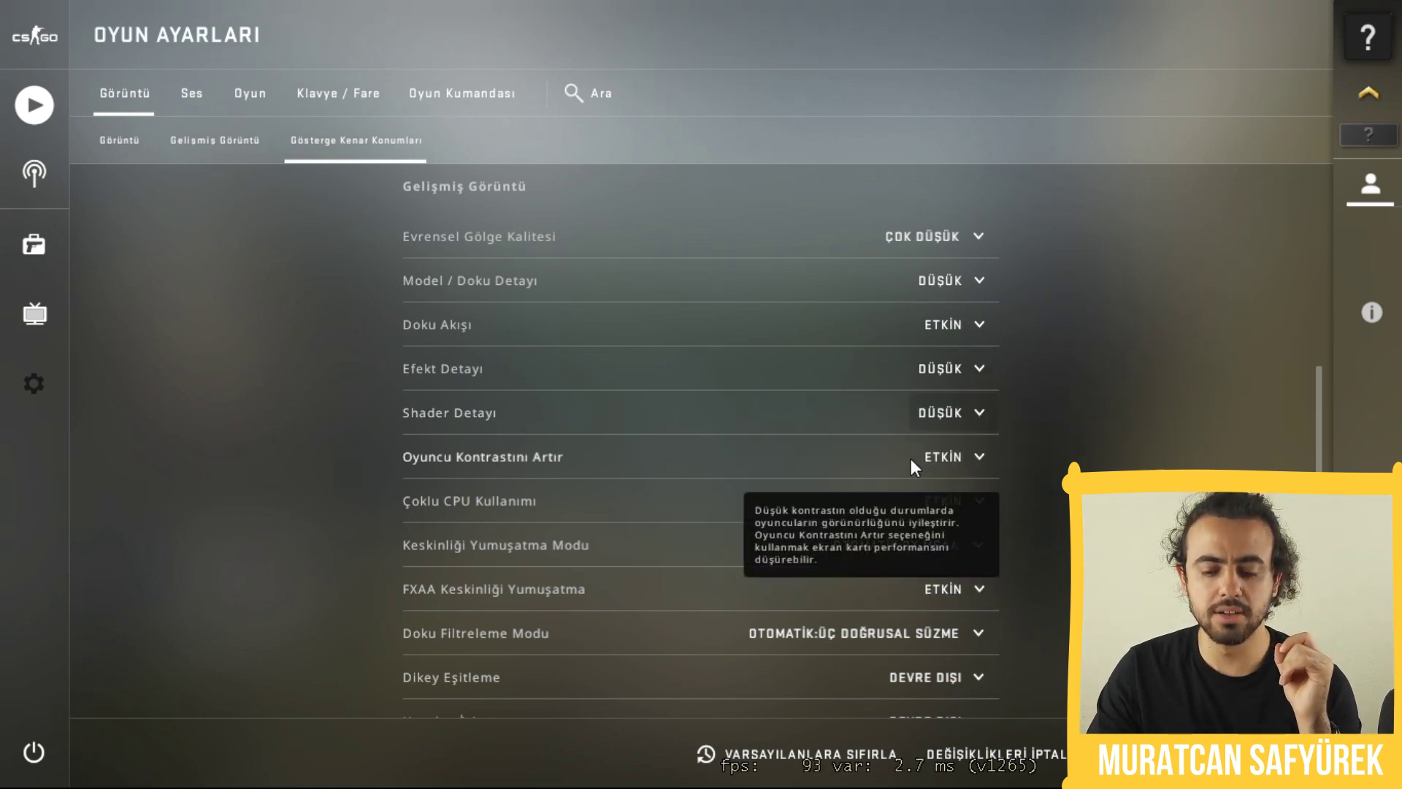
# - Set the player contrast boost (Oyuncu Kontrastını Artır) to Devre Dışı
pyautogui.moveTo(917, 504)
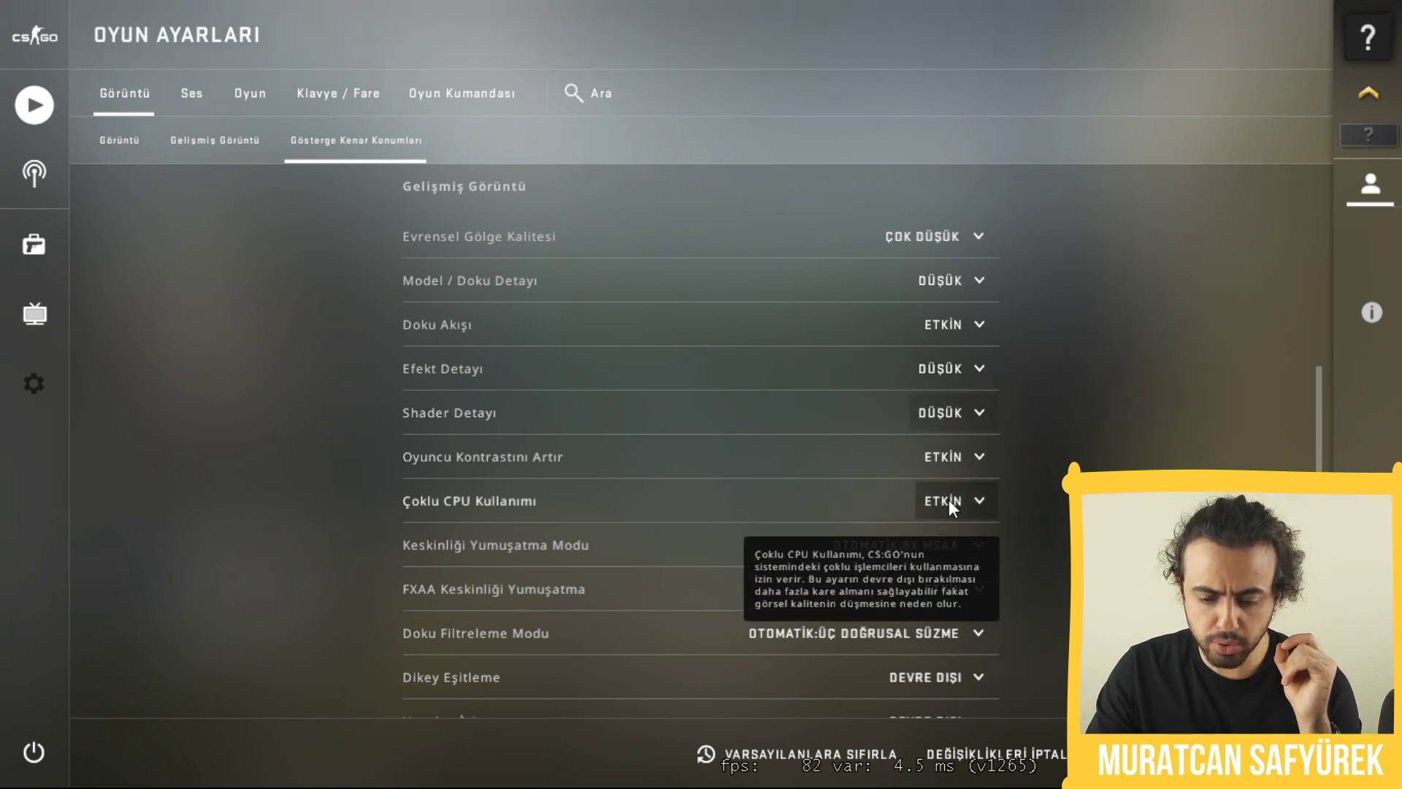
pyautogui.moveTo(937, 463)
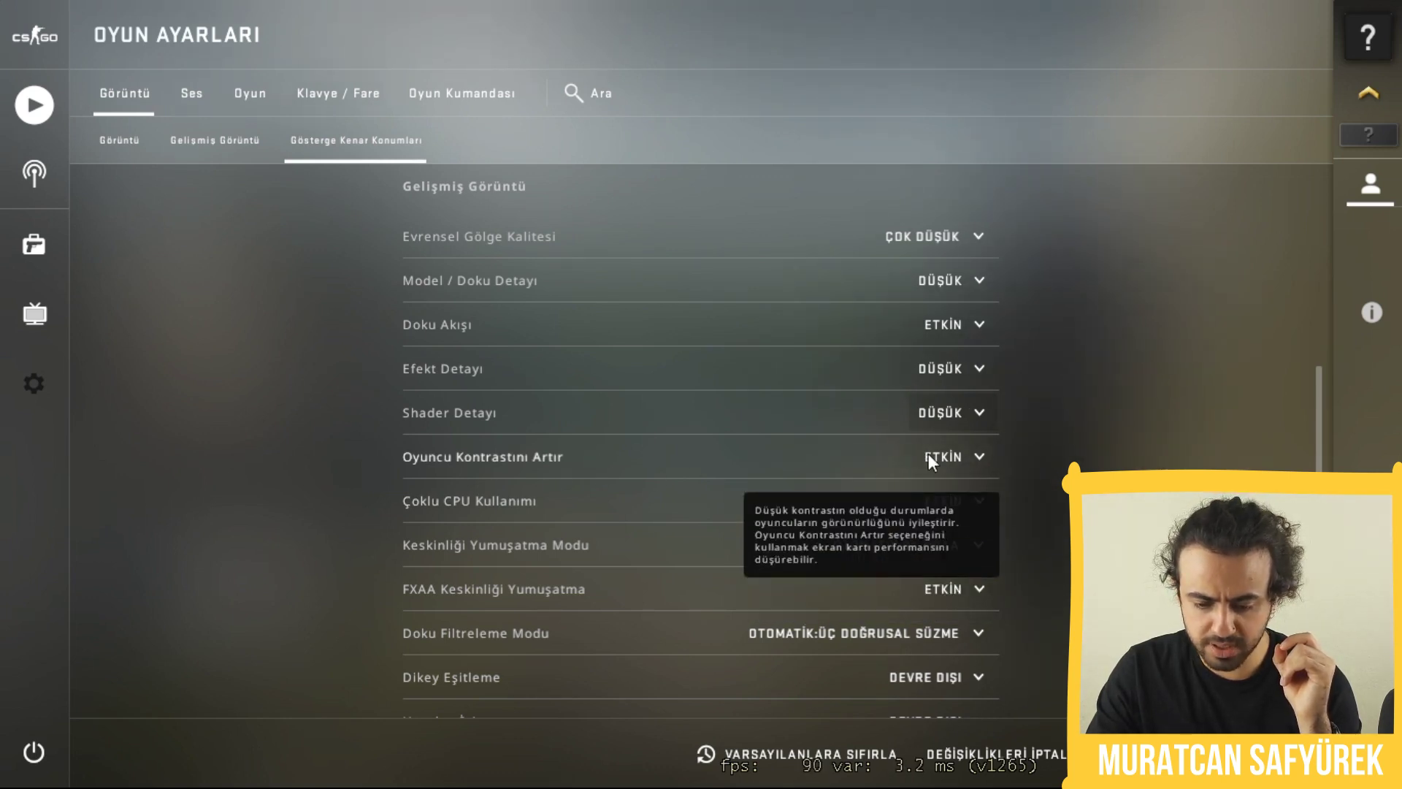
pyautogui.click(948, 453)
pyautogui.click(949, 489)
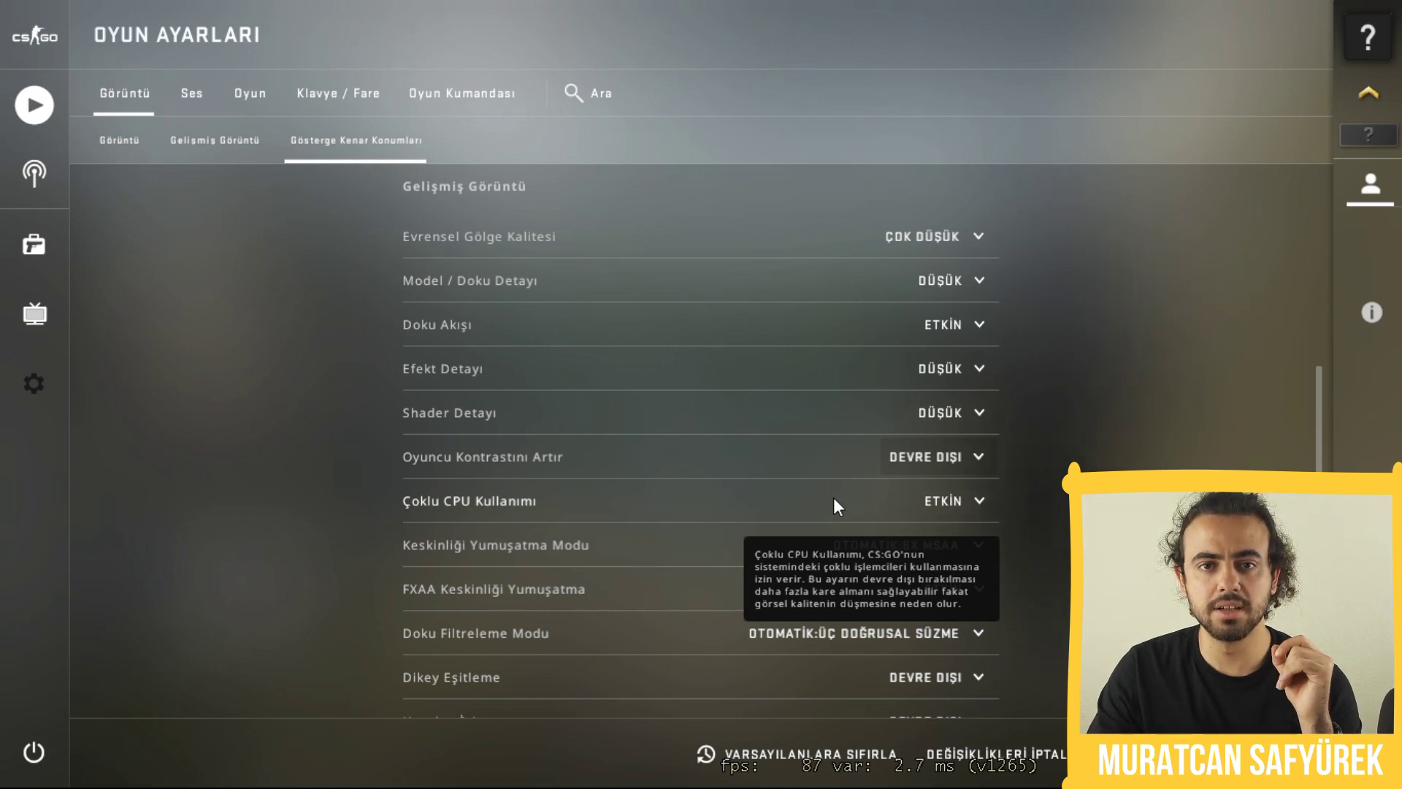
# - Set the anti-aliasing mode (Keskinliği Yumuşatma Modu) to Yok and FXAA Keskinliği Yumuşatma to Devre Dışı
pyautogui.scroll(-3, 834, 498)
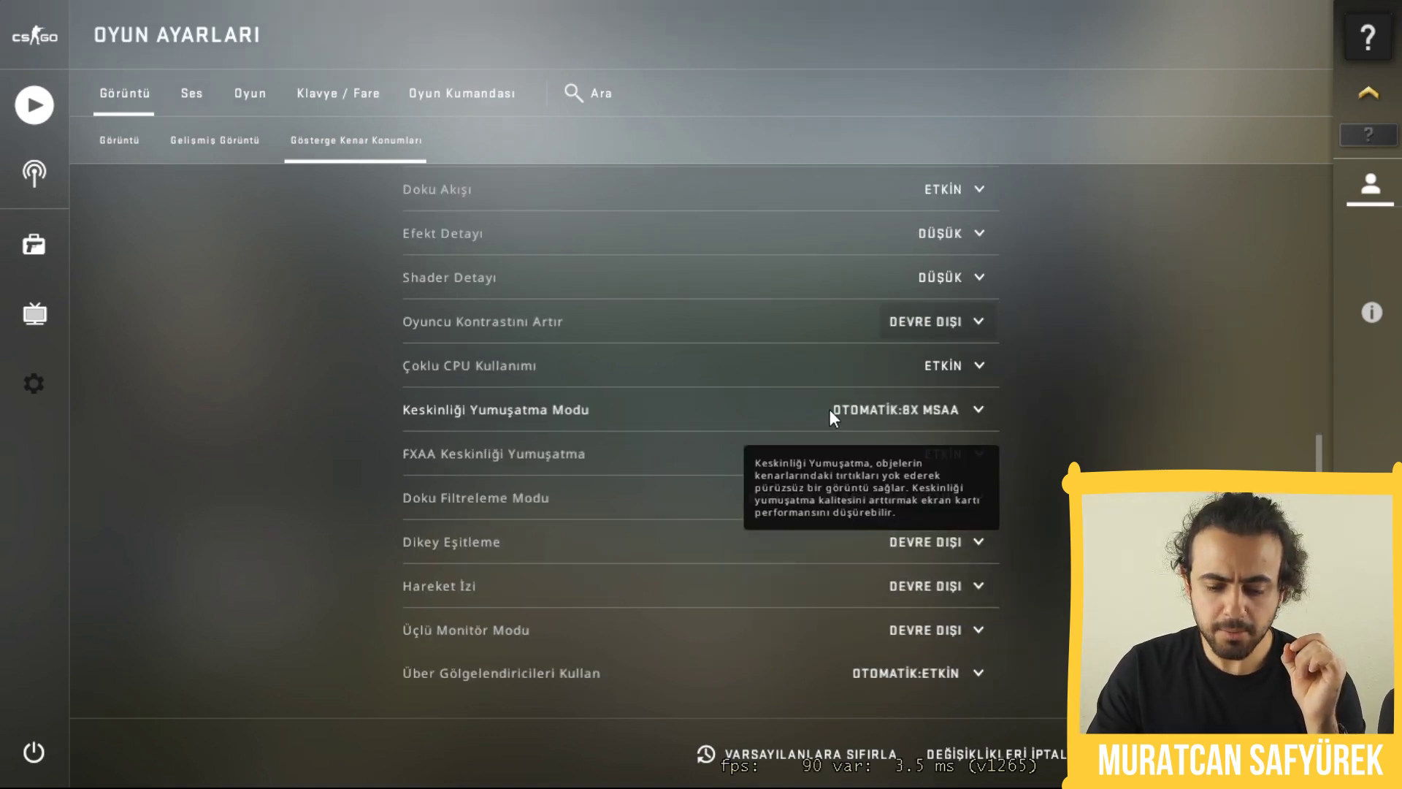
pyautogui.click(869, 411)
pyautogui.click(884, 452)
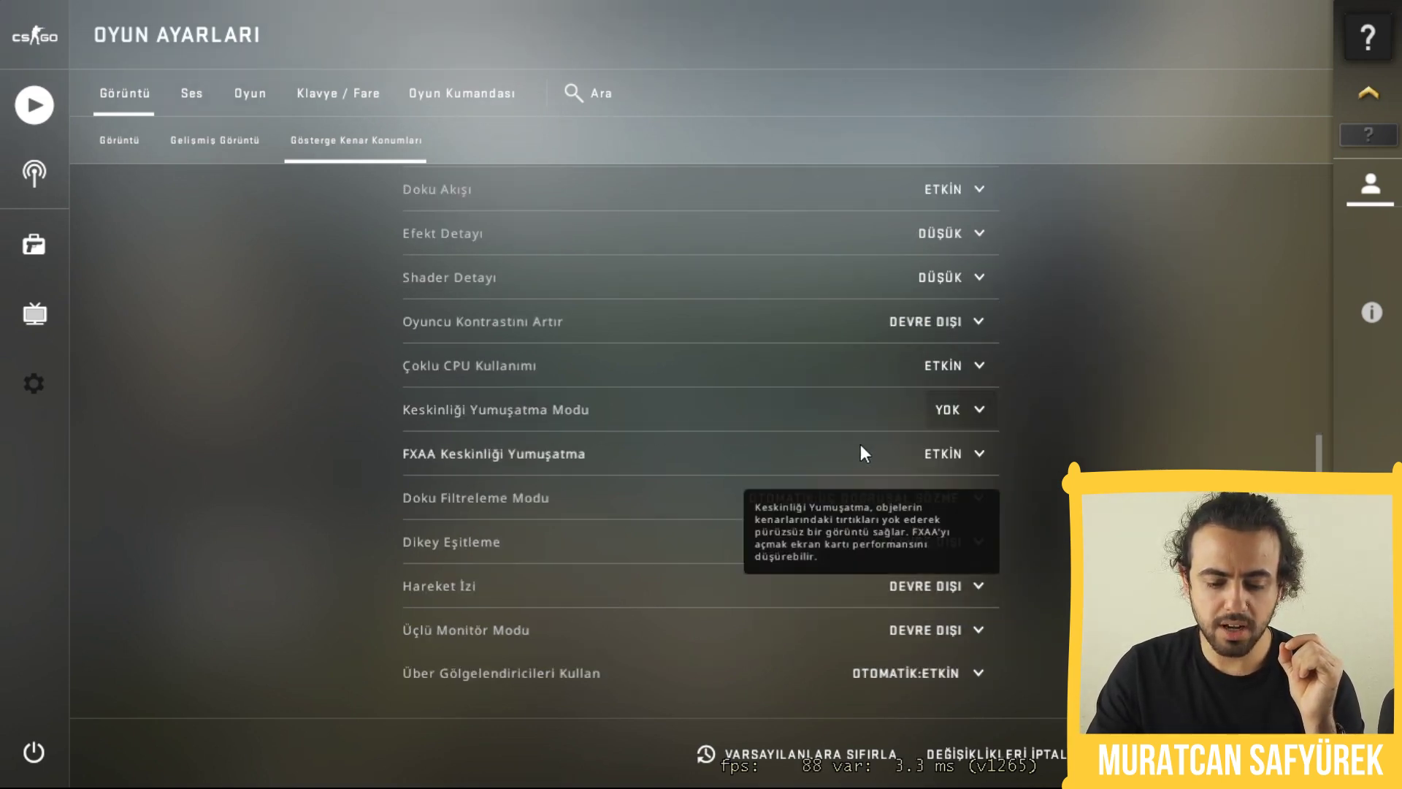
pyautogui.click(949, 454)
pyautogui.click(953, 493)
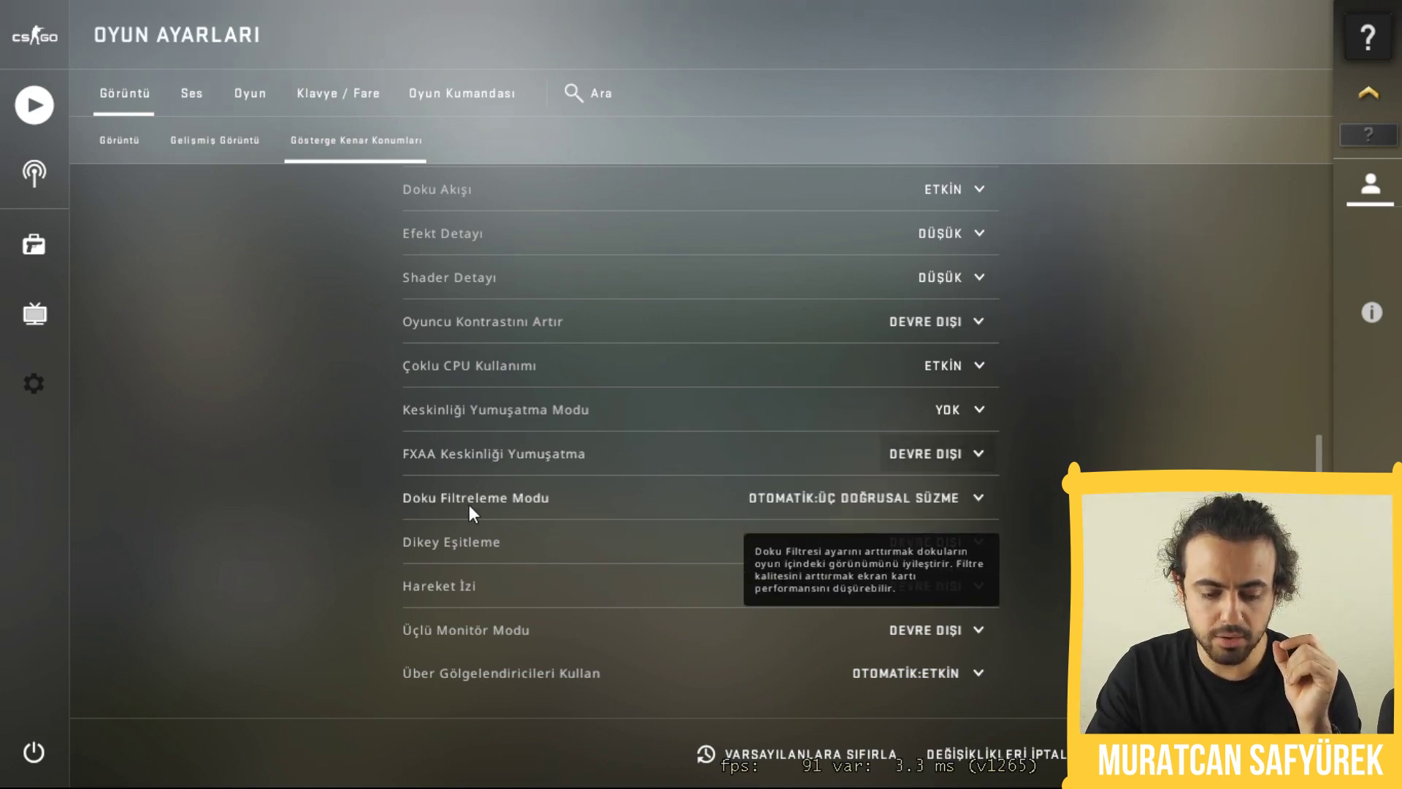
# - Set the texture filtering mode (Doku Filtreleme Modu) to İki Doğrusal Süzme and Über Gölgelendiricileri Kullan to Devre Dışı
pyautogui.click(844, 501)
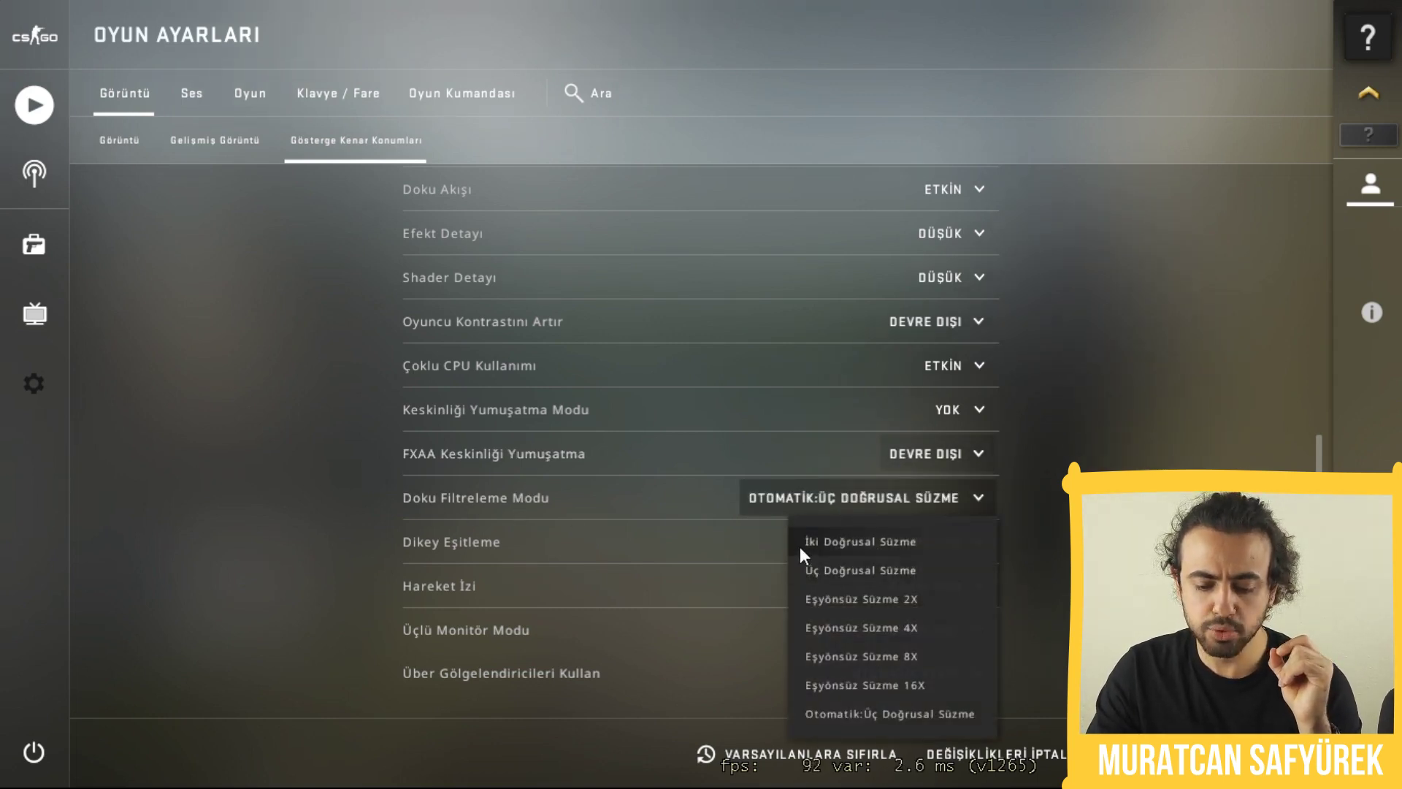
pyautogui.click(854, 549)
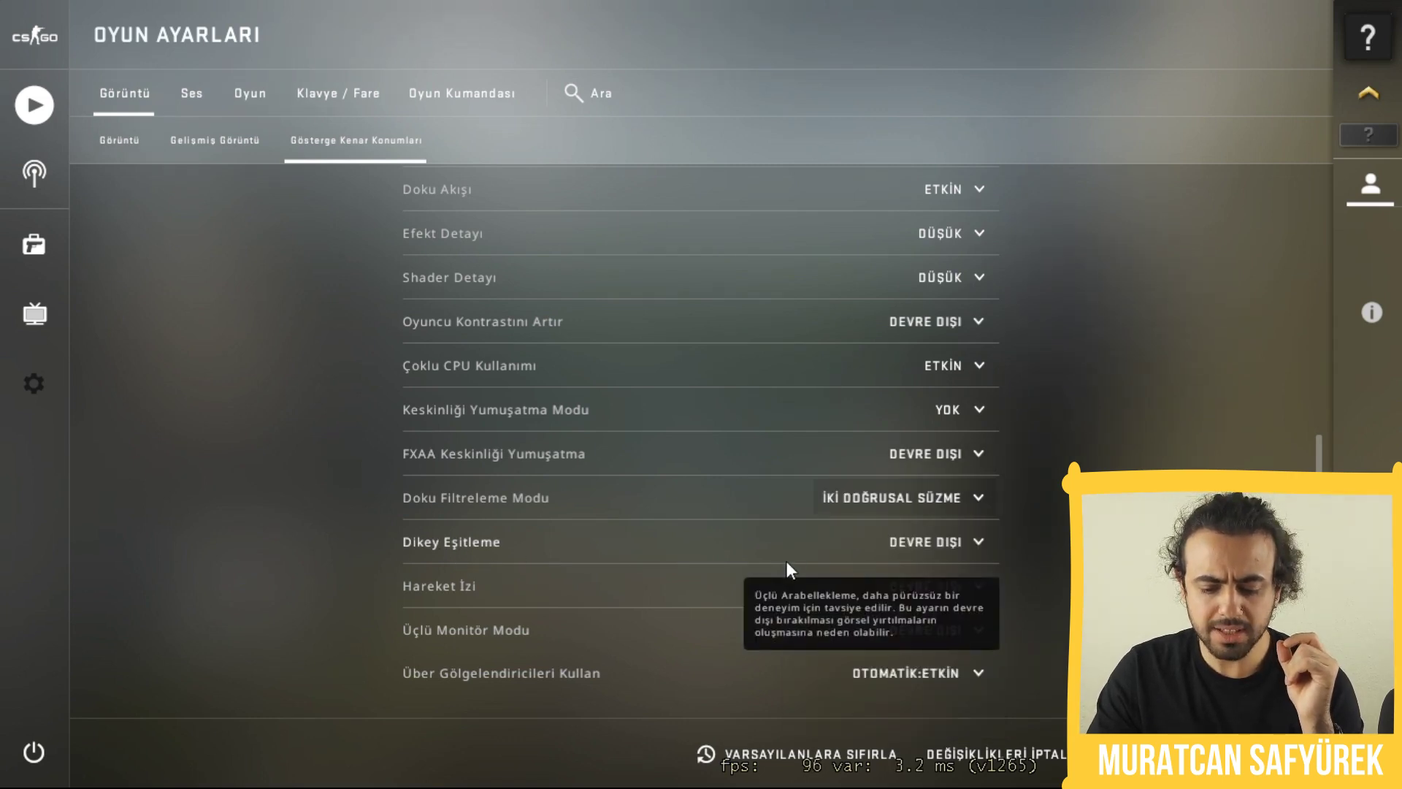
pyautogui.moveTo(696, 597)
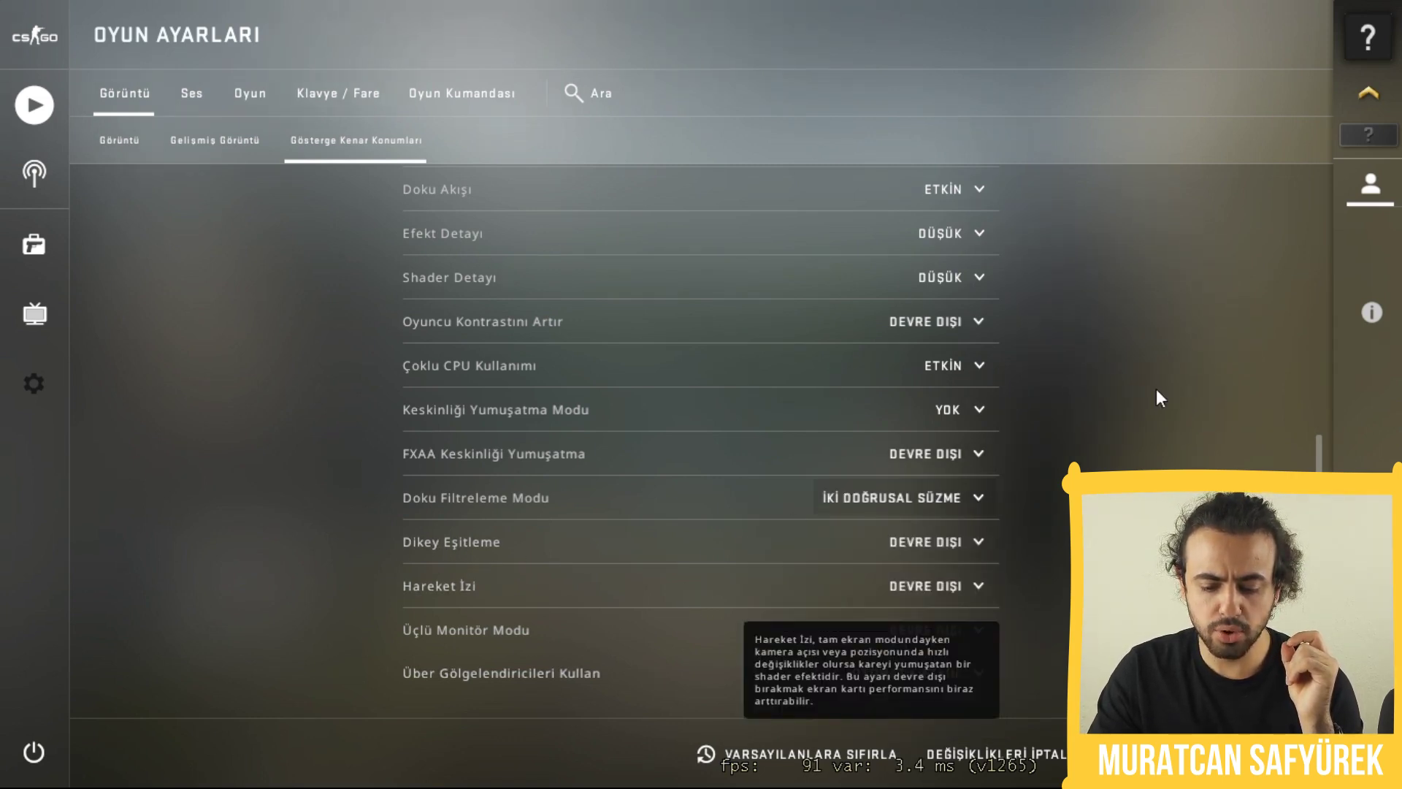
pyautogui.click(948, 668)
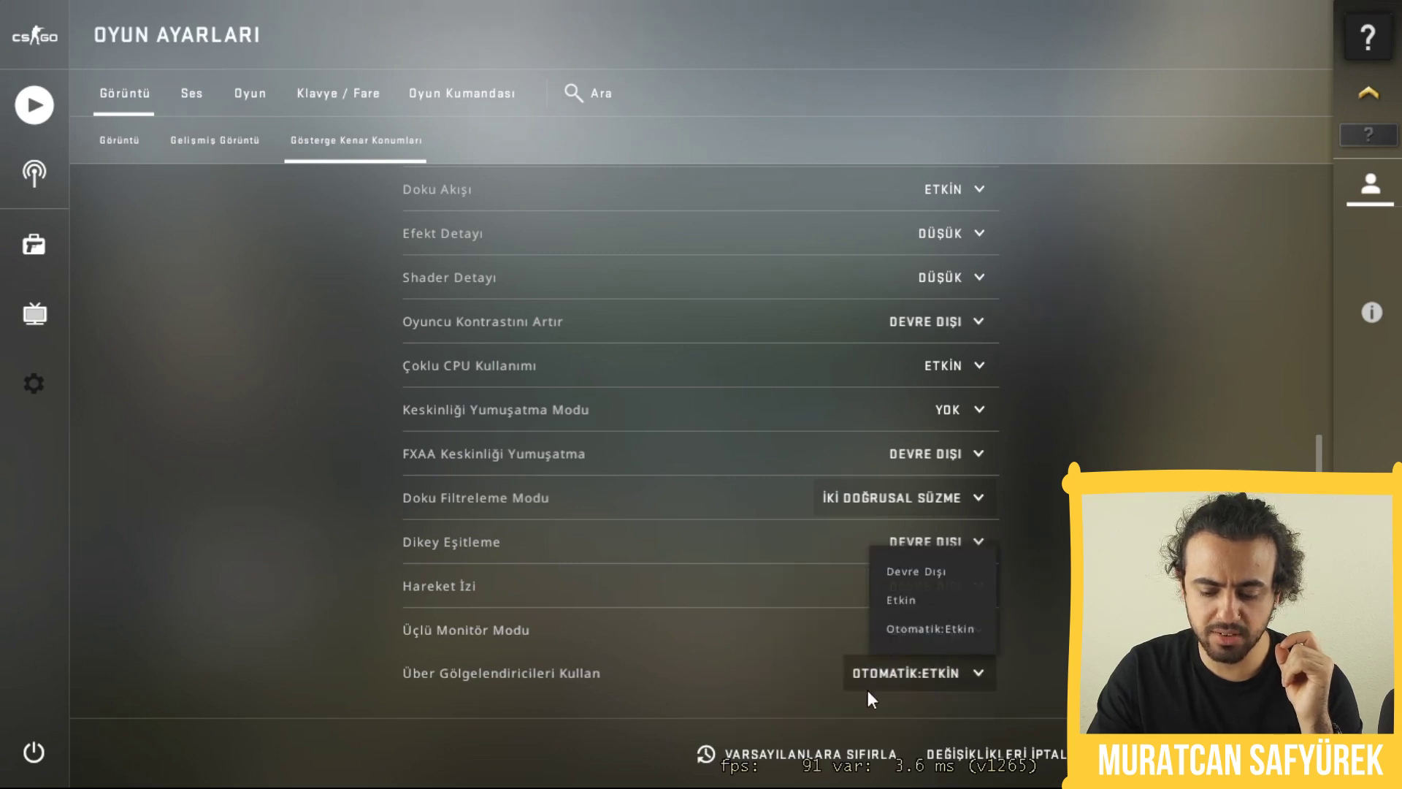
pyautogui.click(918, 578)
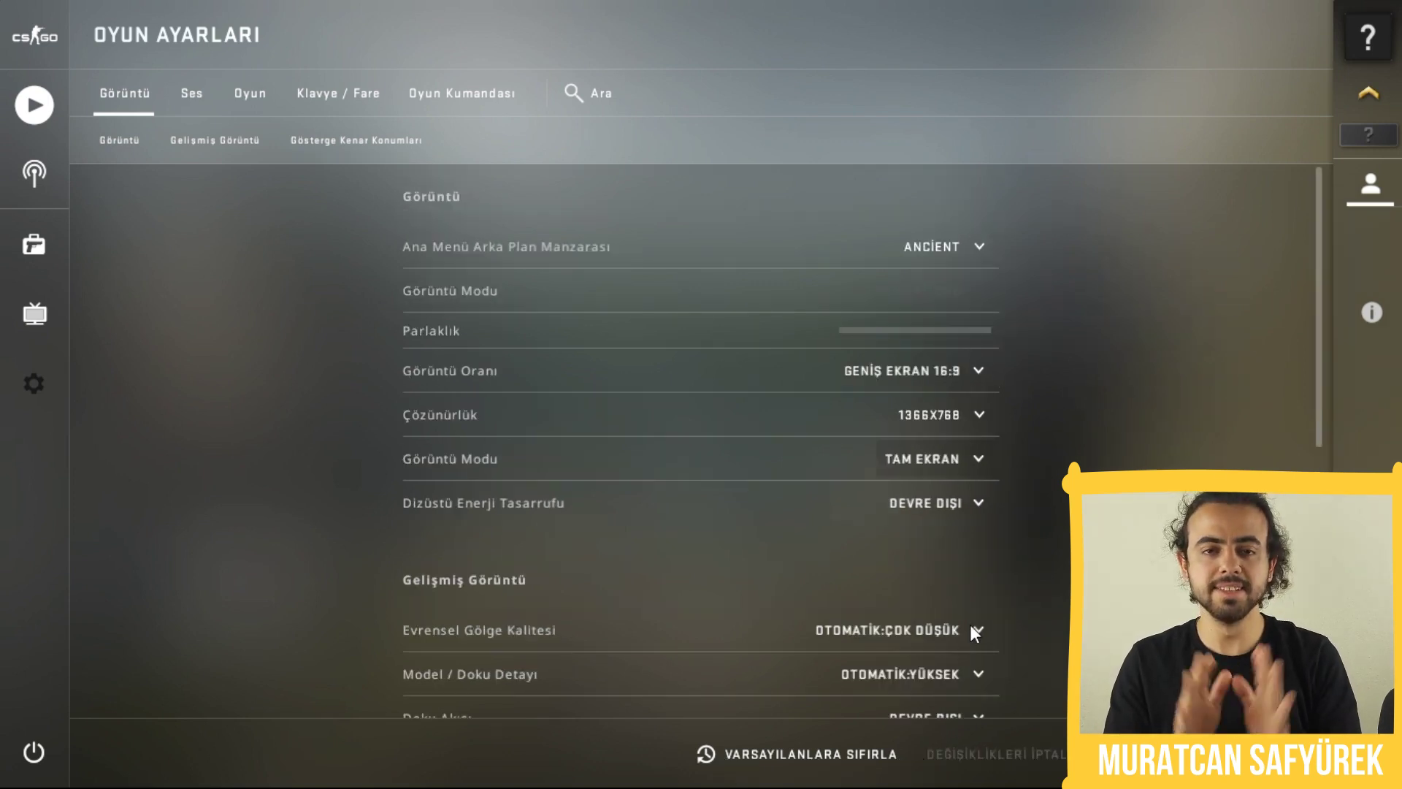
pyautogui.scroll(-8, 970, 625)
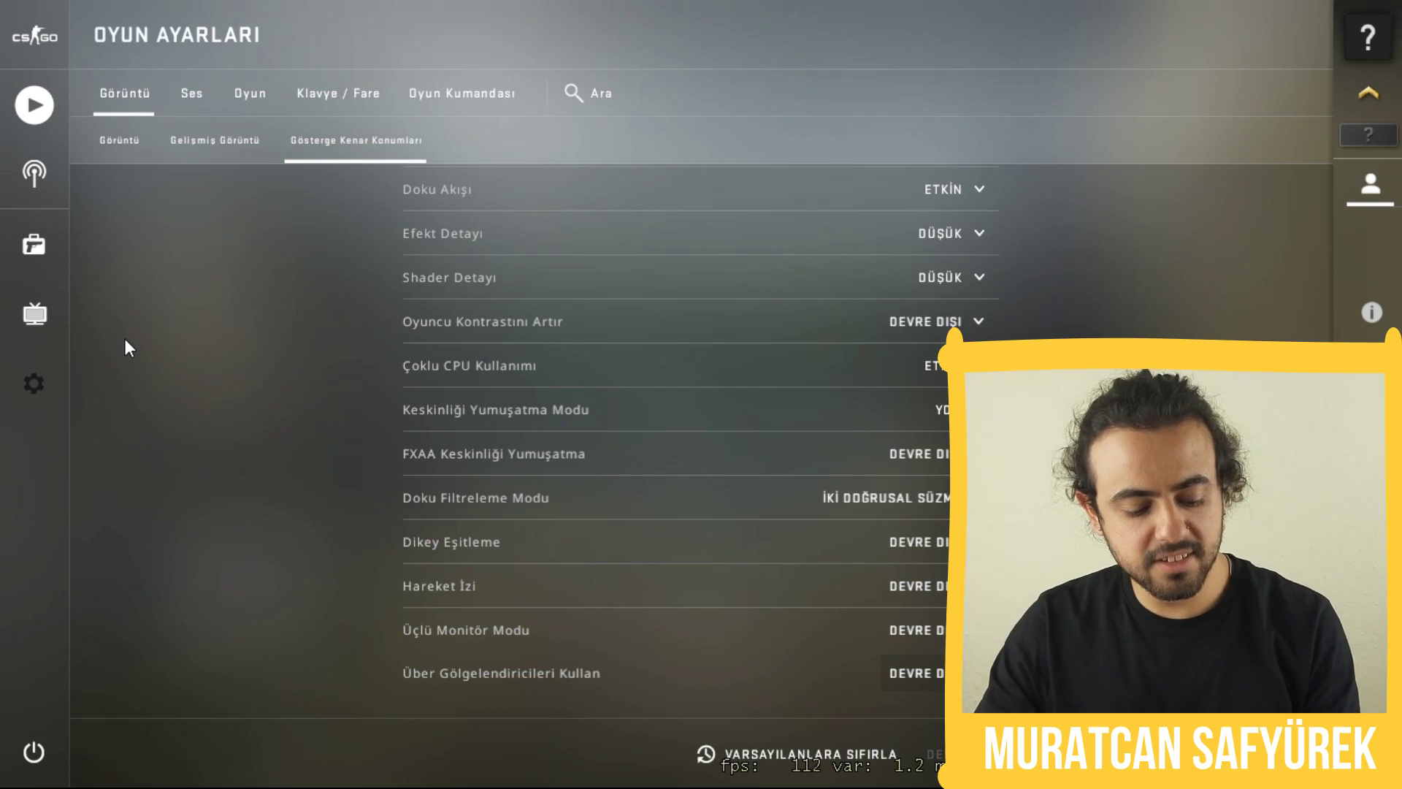
# - Enter the command fps_max 0 in the game's developer console
pyautogui.press('`')
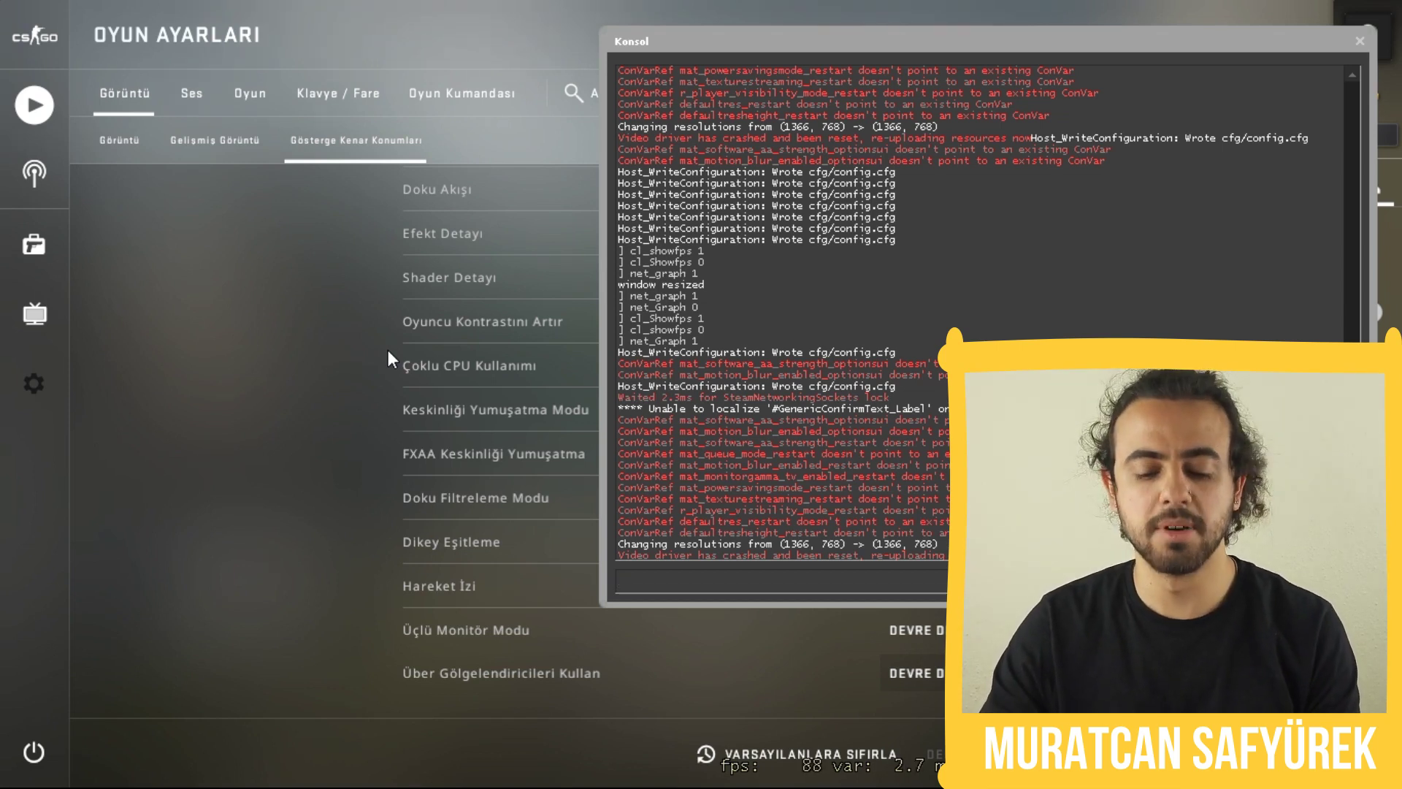
pyautogui.write('g')
pyautogui.press('Return')
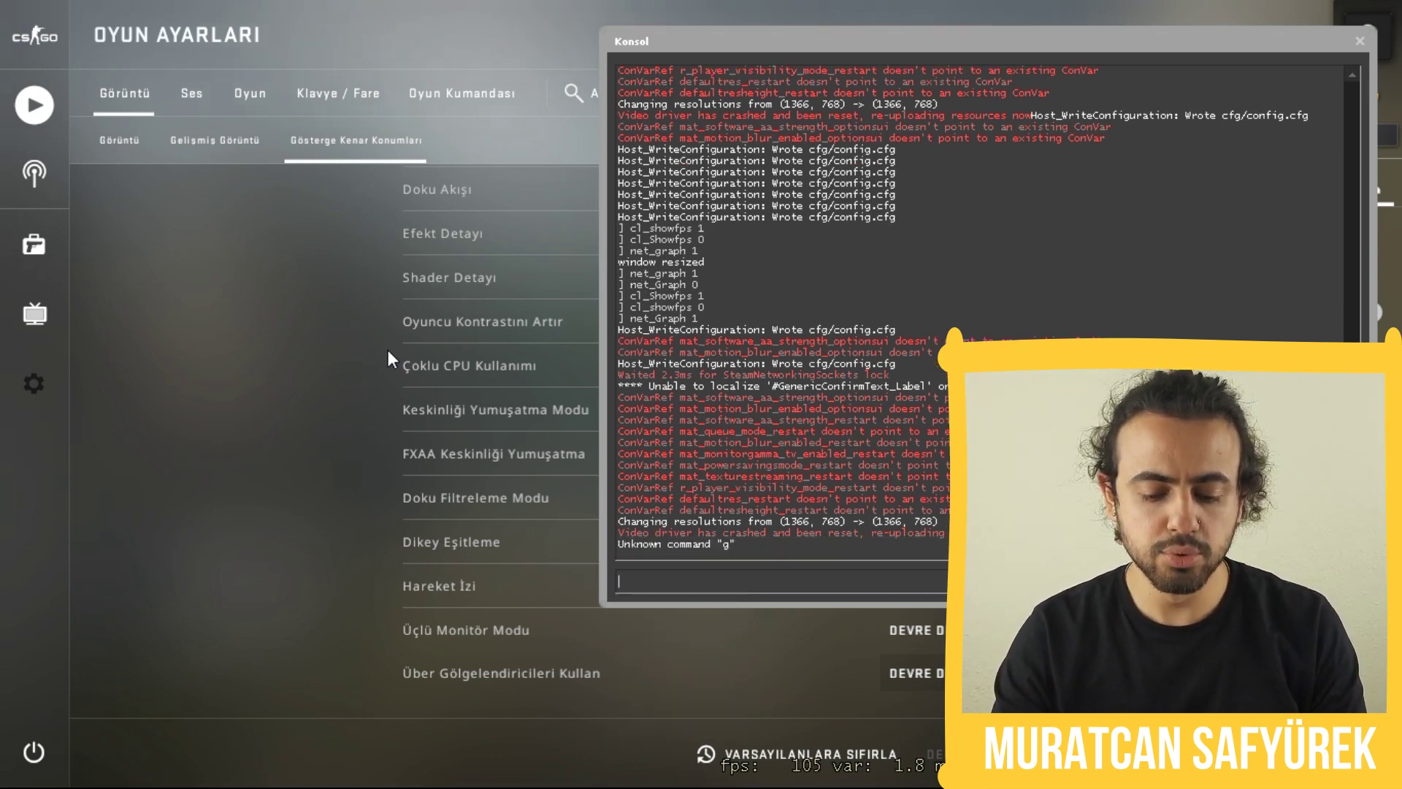
pyautogui.write('fps_max 0')
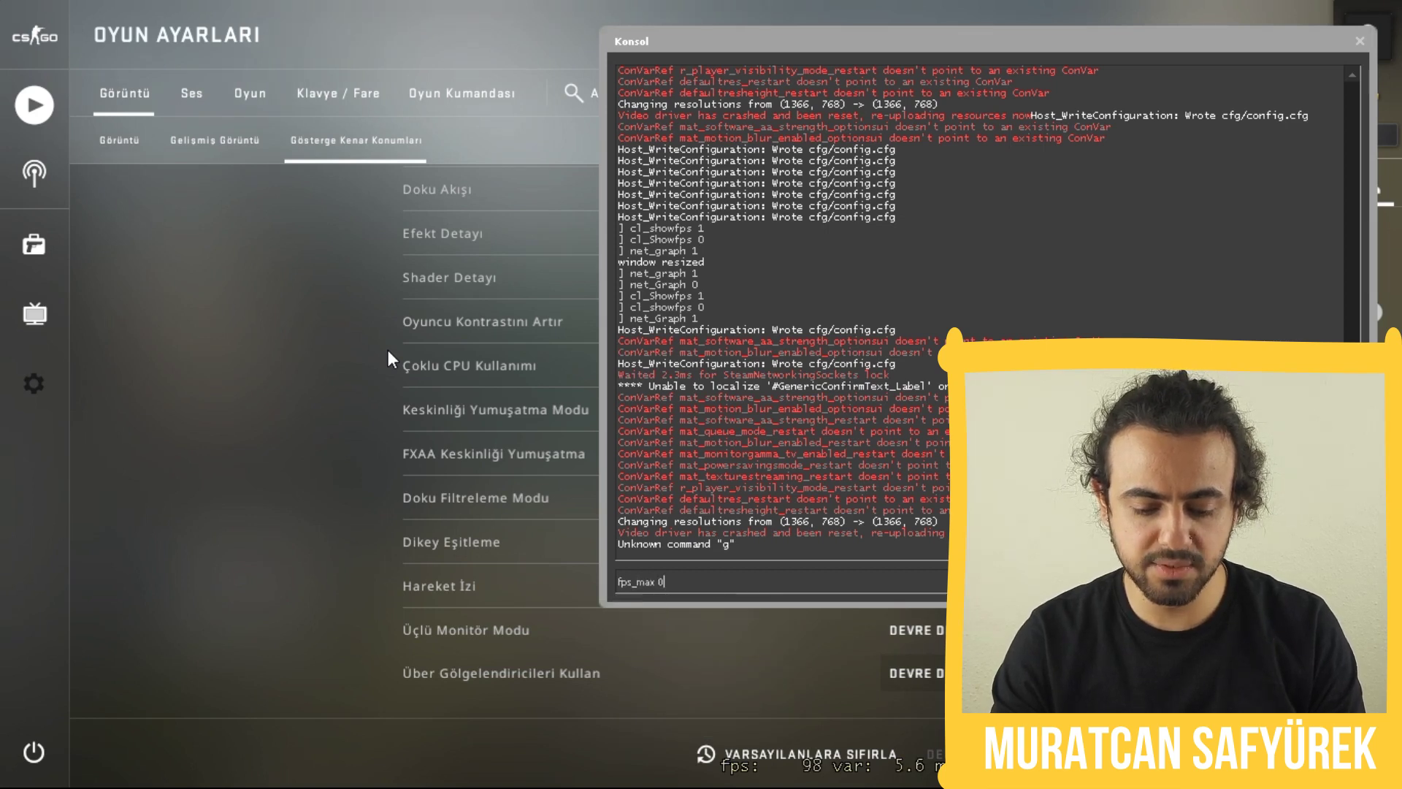
pyautogui.press('Return')
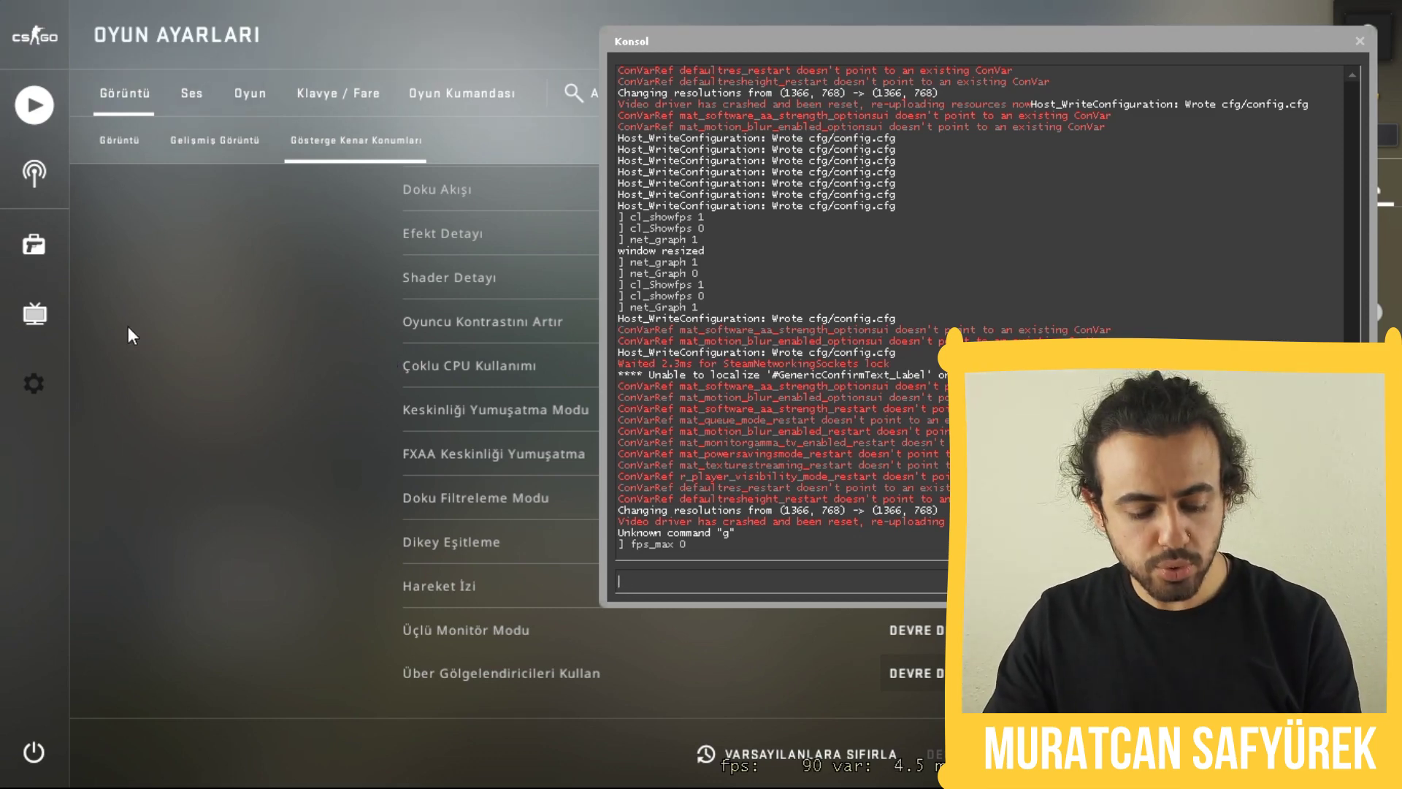
# - Leave the game for the Windows desktop and open Task Manager (Görev Yöneticisi), moving its window clear of the desktop icons
pyautogui.hotkey('alt', 'Tab')
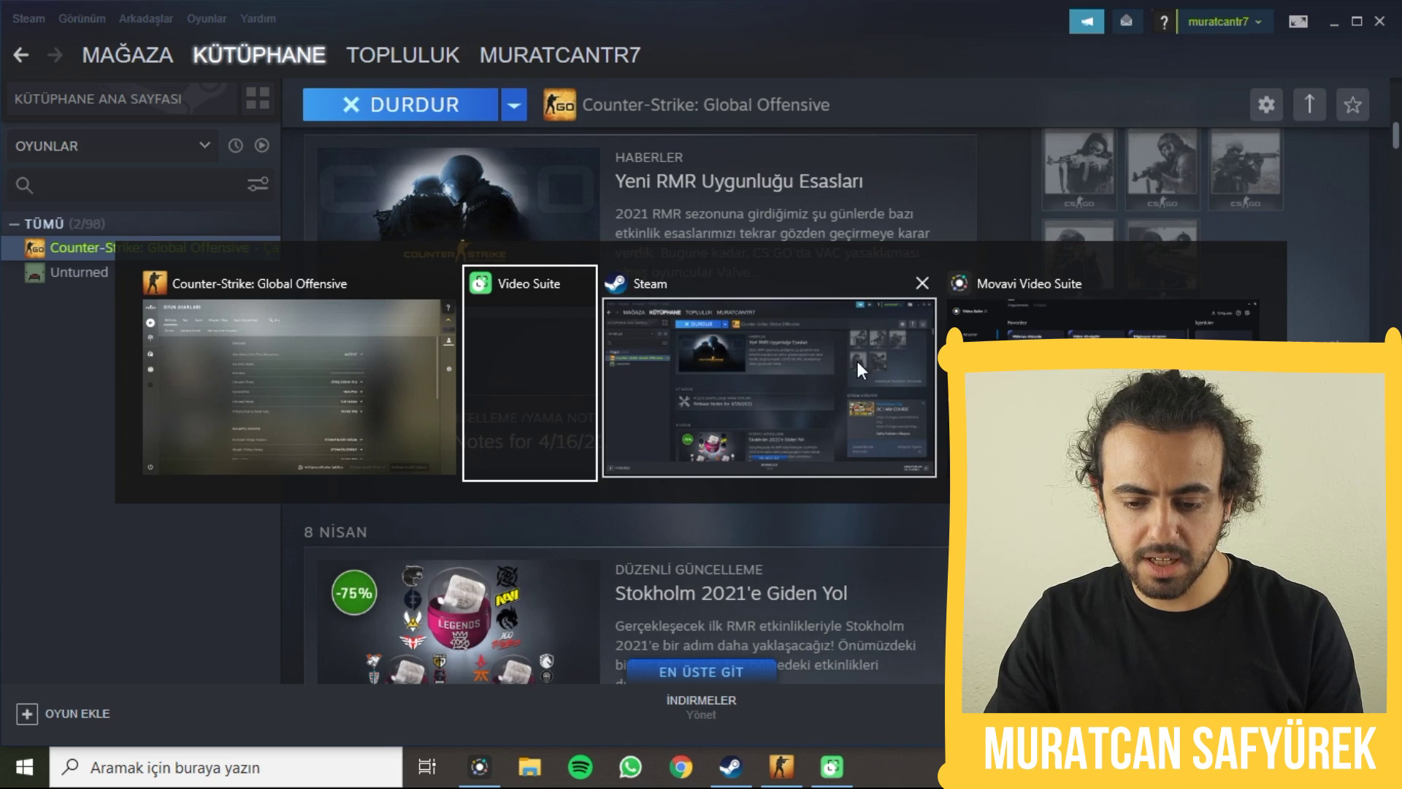
pyautogui.click(718, 396)
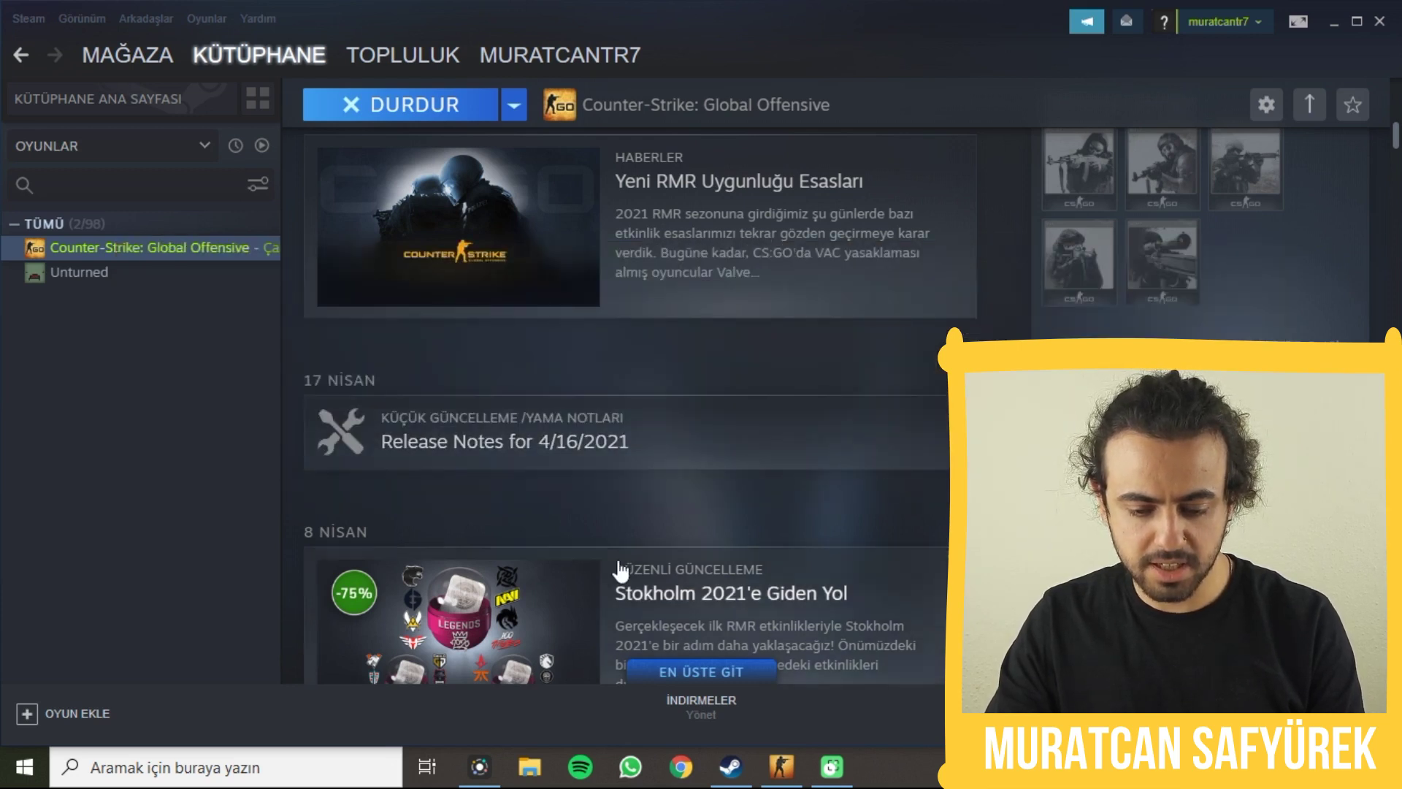
pyautogui.press('super+d')
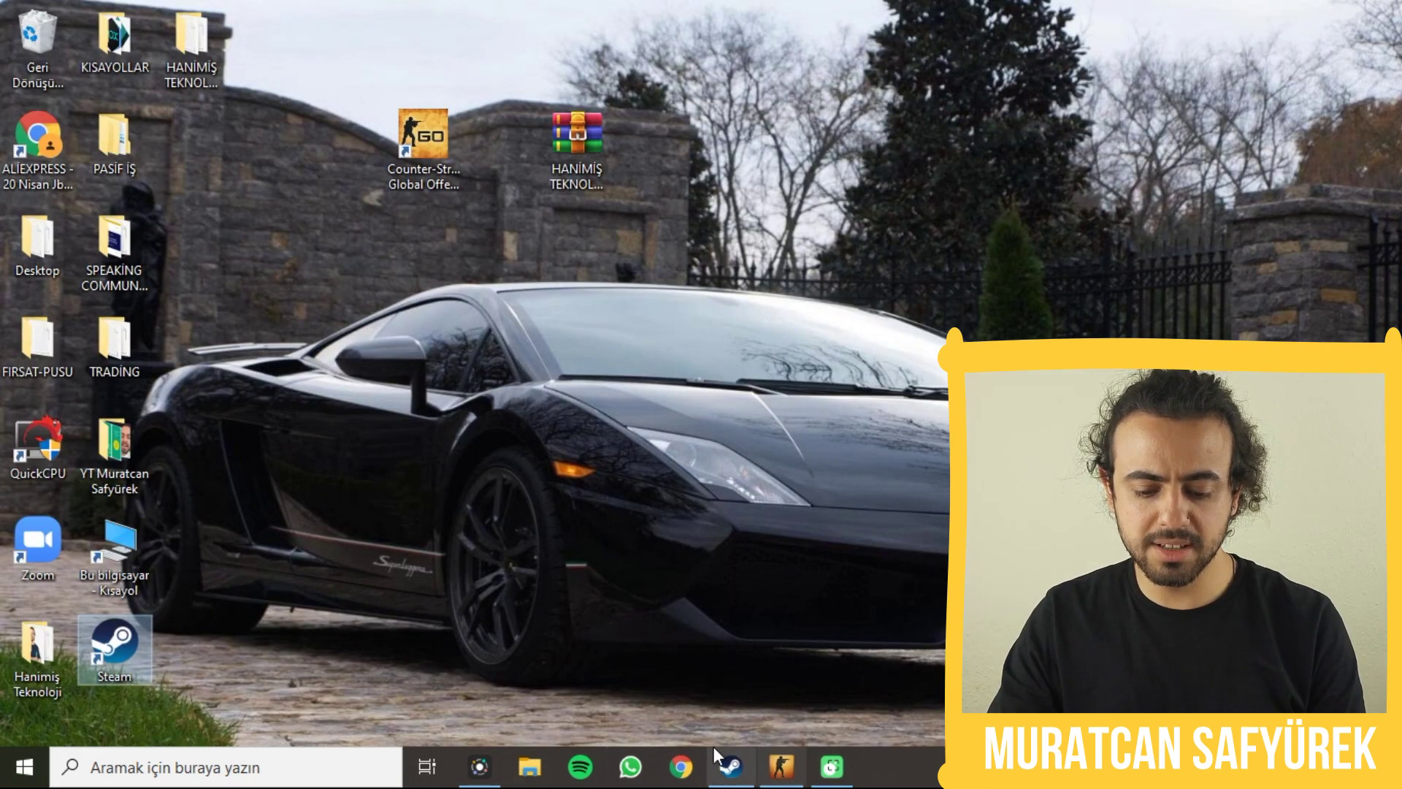
pyautogui.moveTo(803, 775)
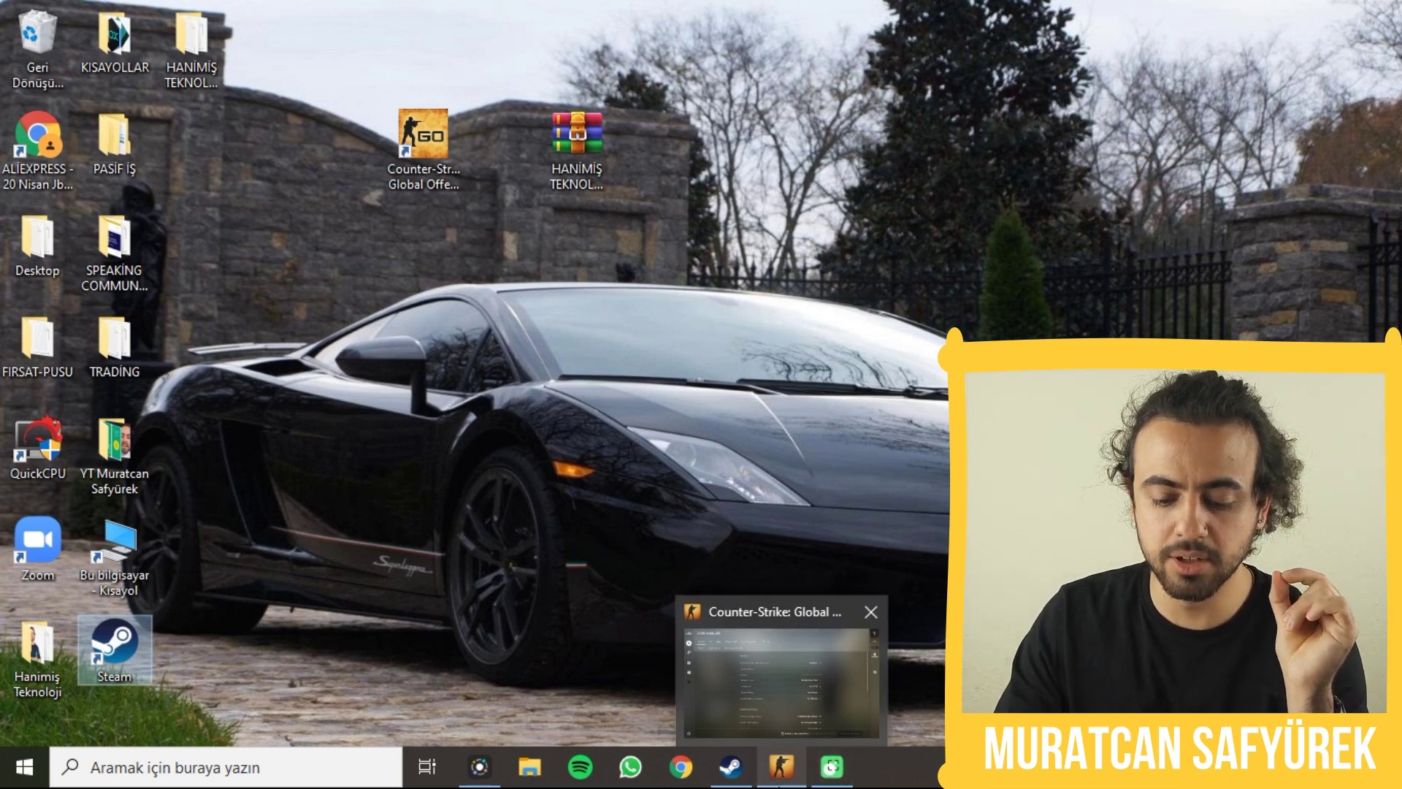
pyautogui.rightClick(937, 776)
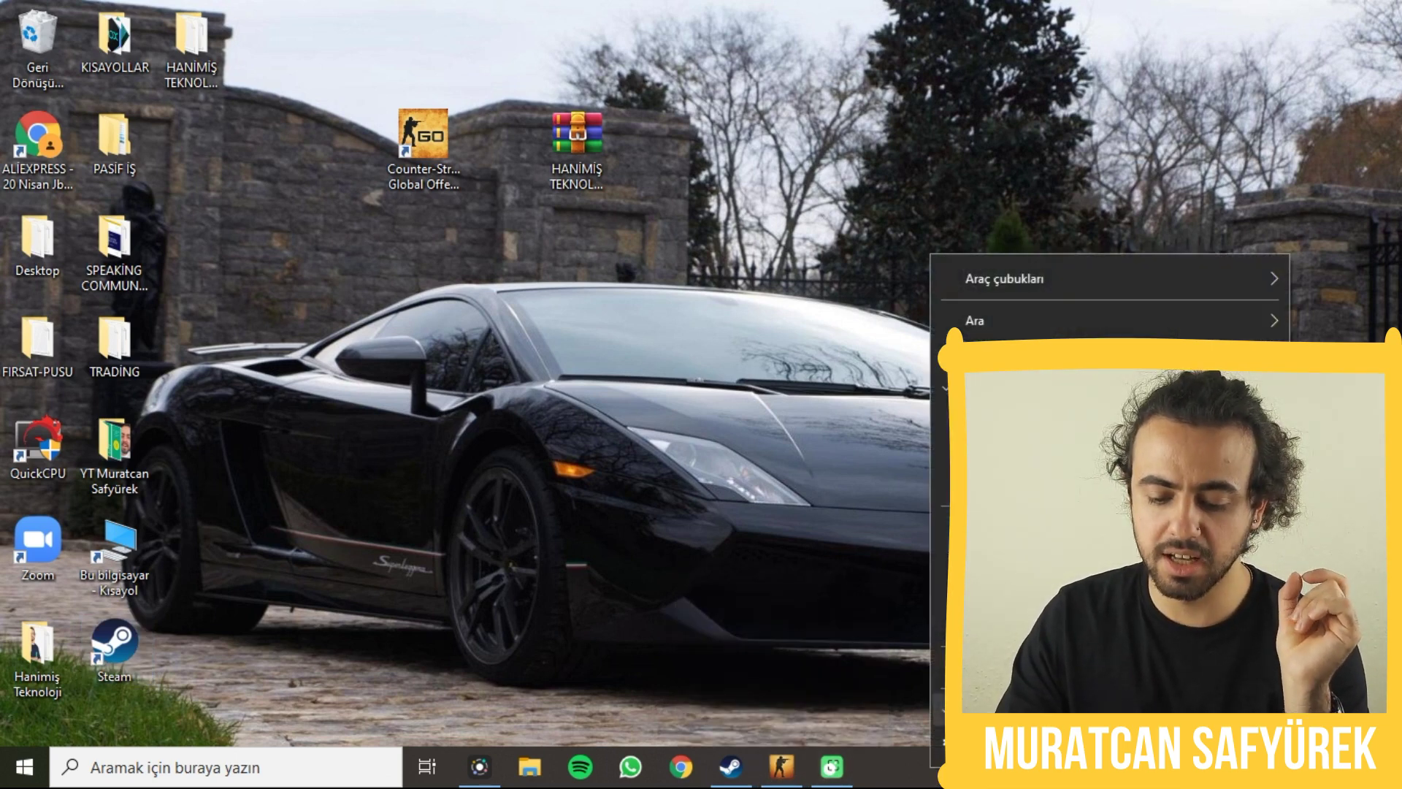
pyautogui.click(941, 667)
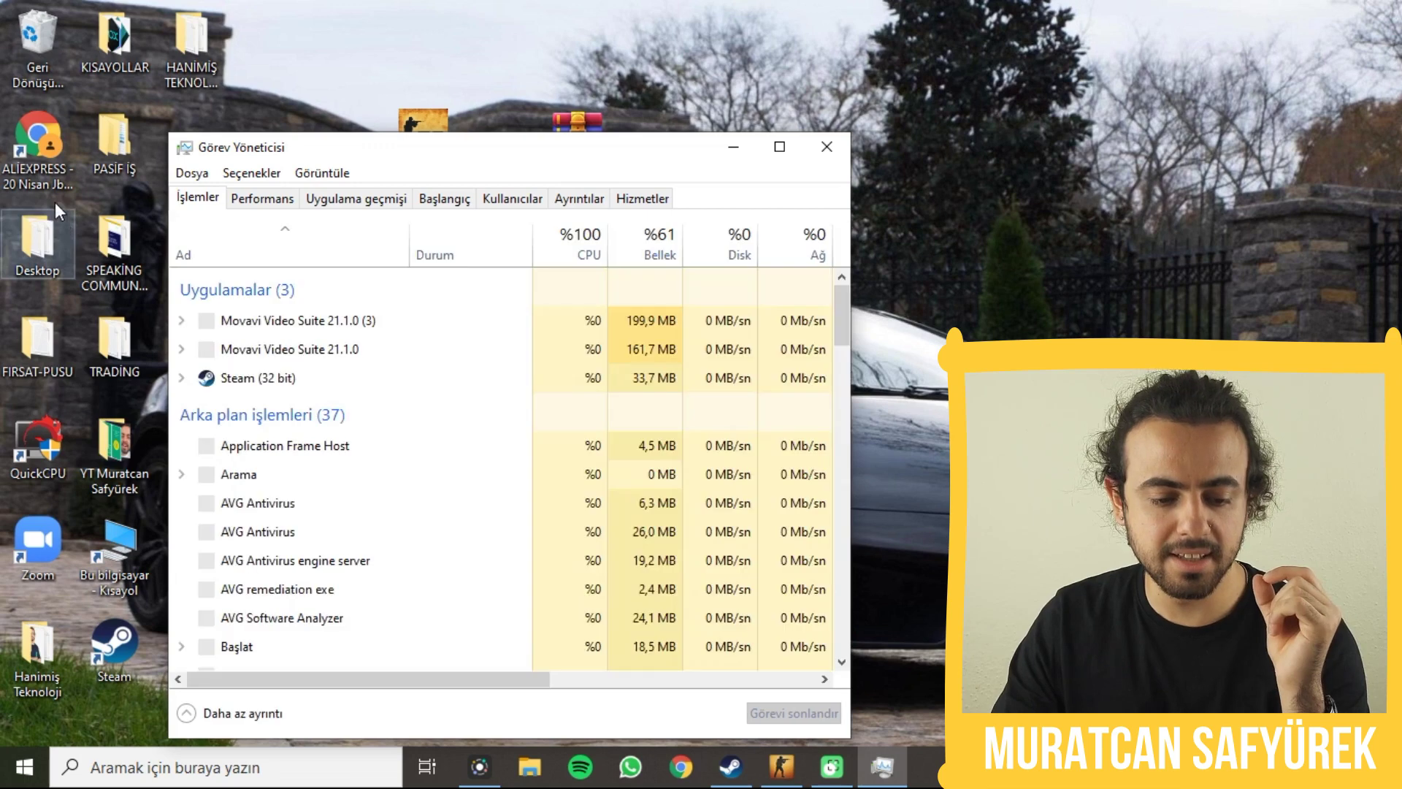
pyautogui.moveTo(306, 154); pyautogui.dragTo(564, 158)
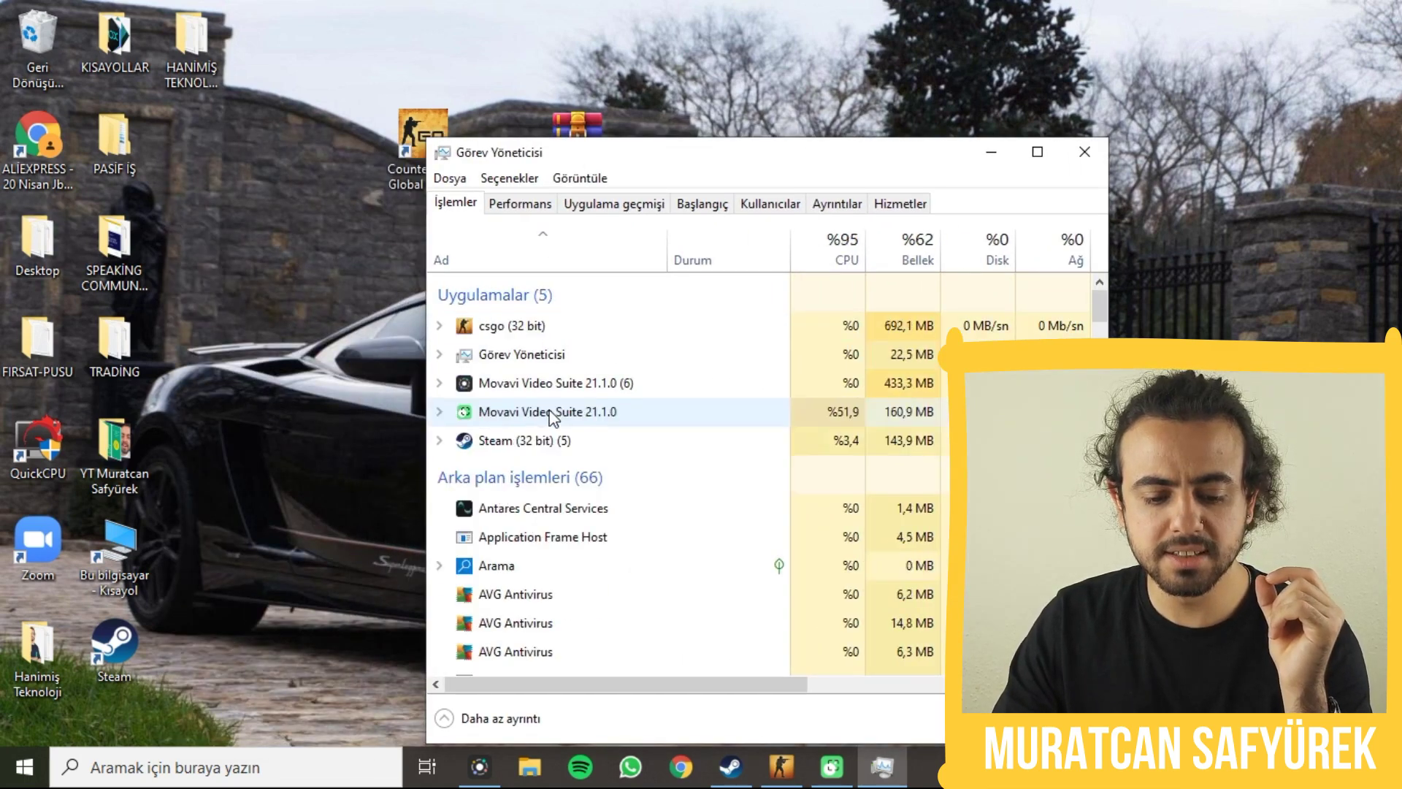
# - Go to the details of the csgo process and exclude CPU 0 from the processor affinity of csgo.exe
pyautogui.rightClick(505, 328)
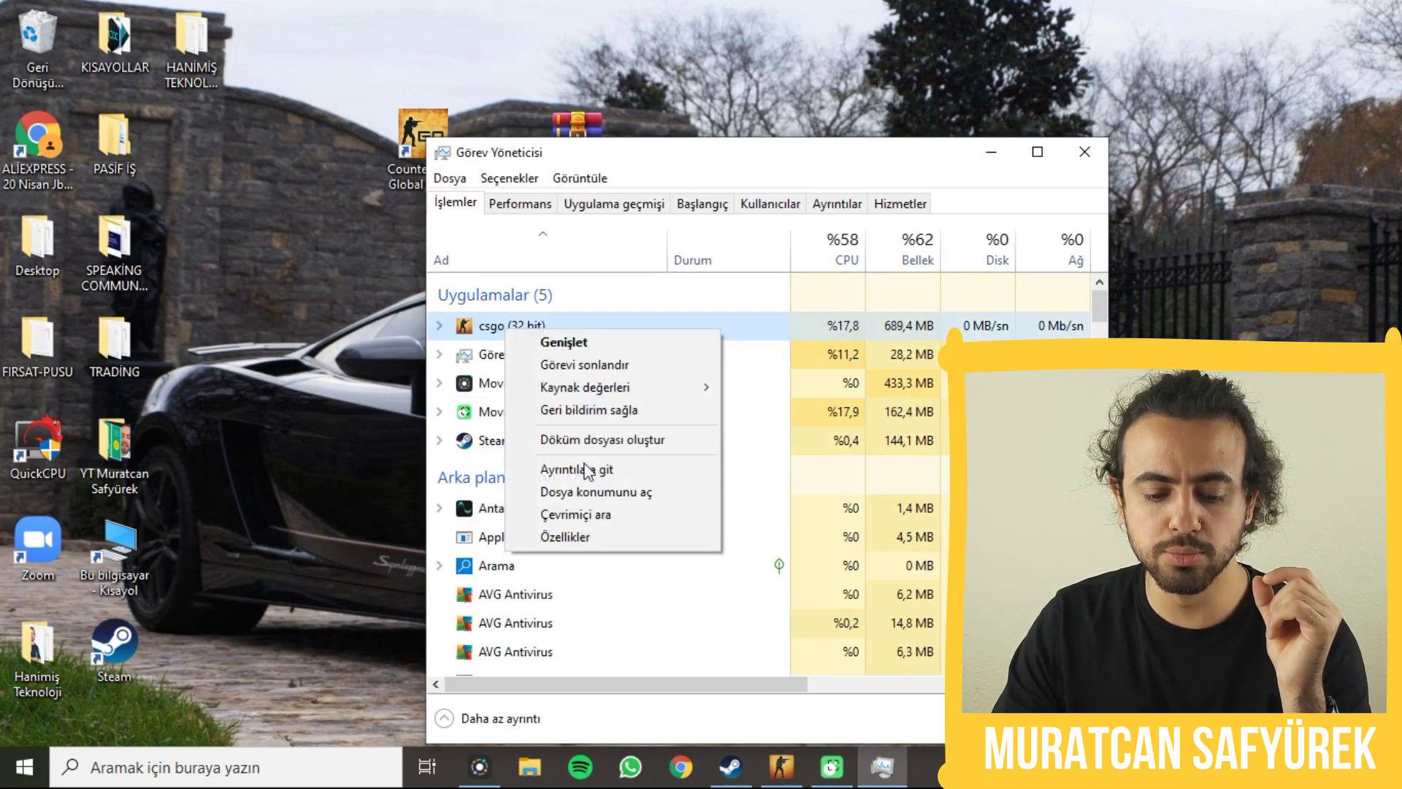
pyautogui.click(632, 469)
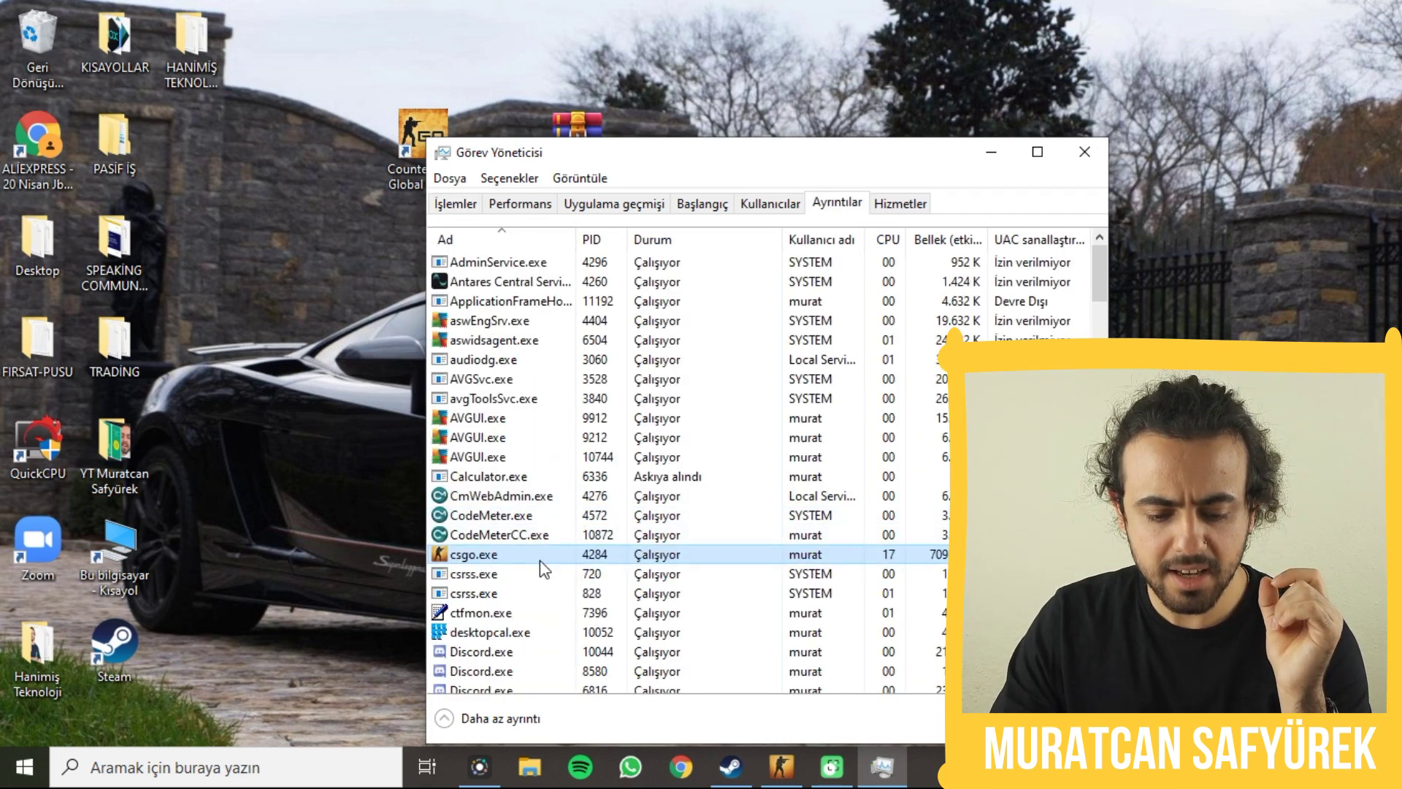
pyautogui.rightClick(474, 554)
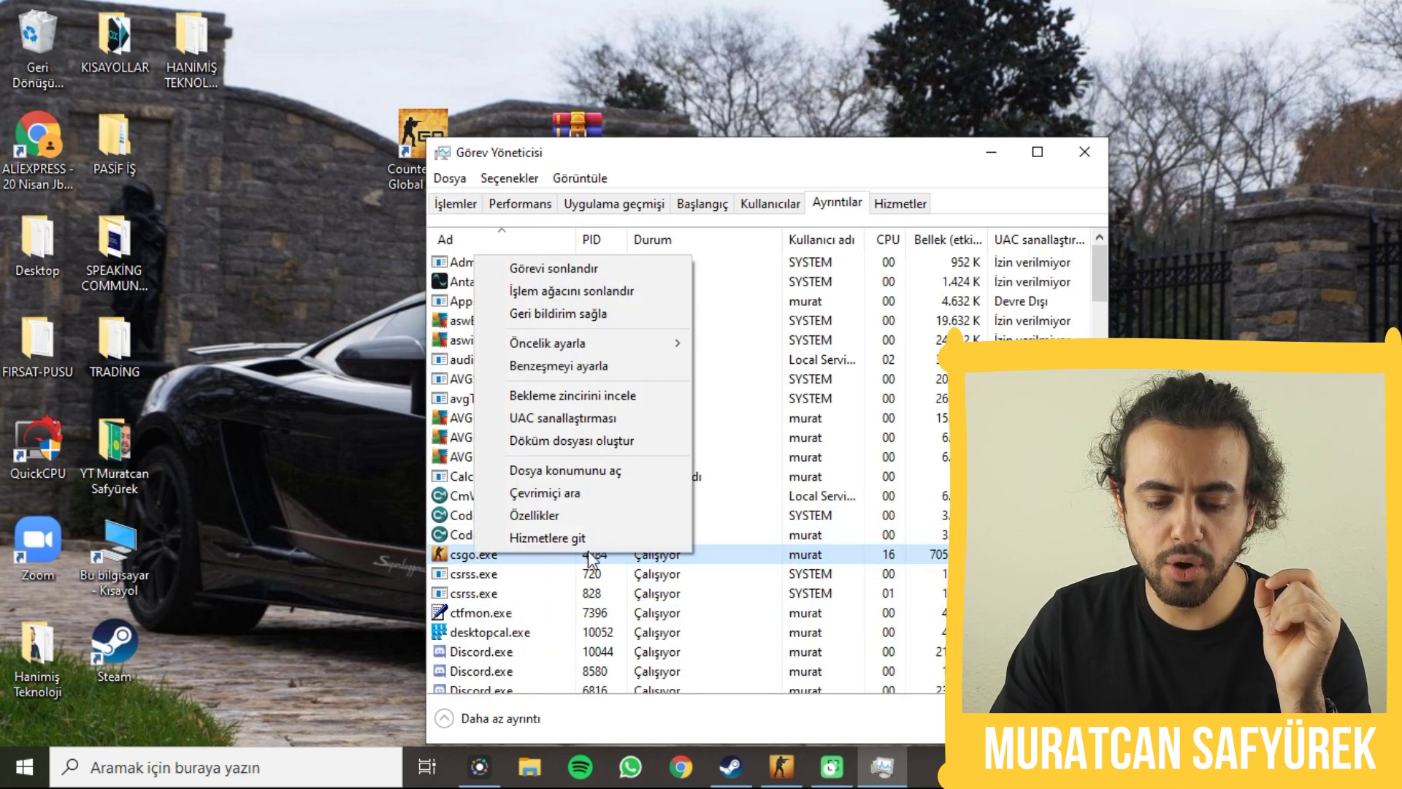
pyautogui.click(646, 371)
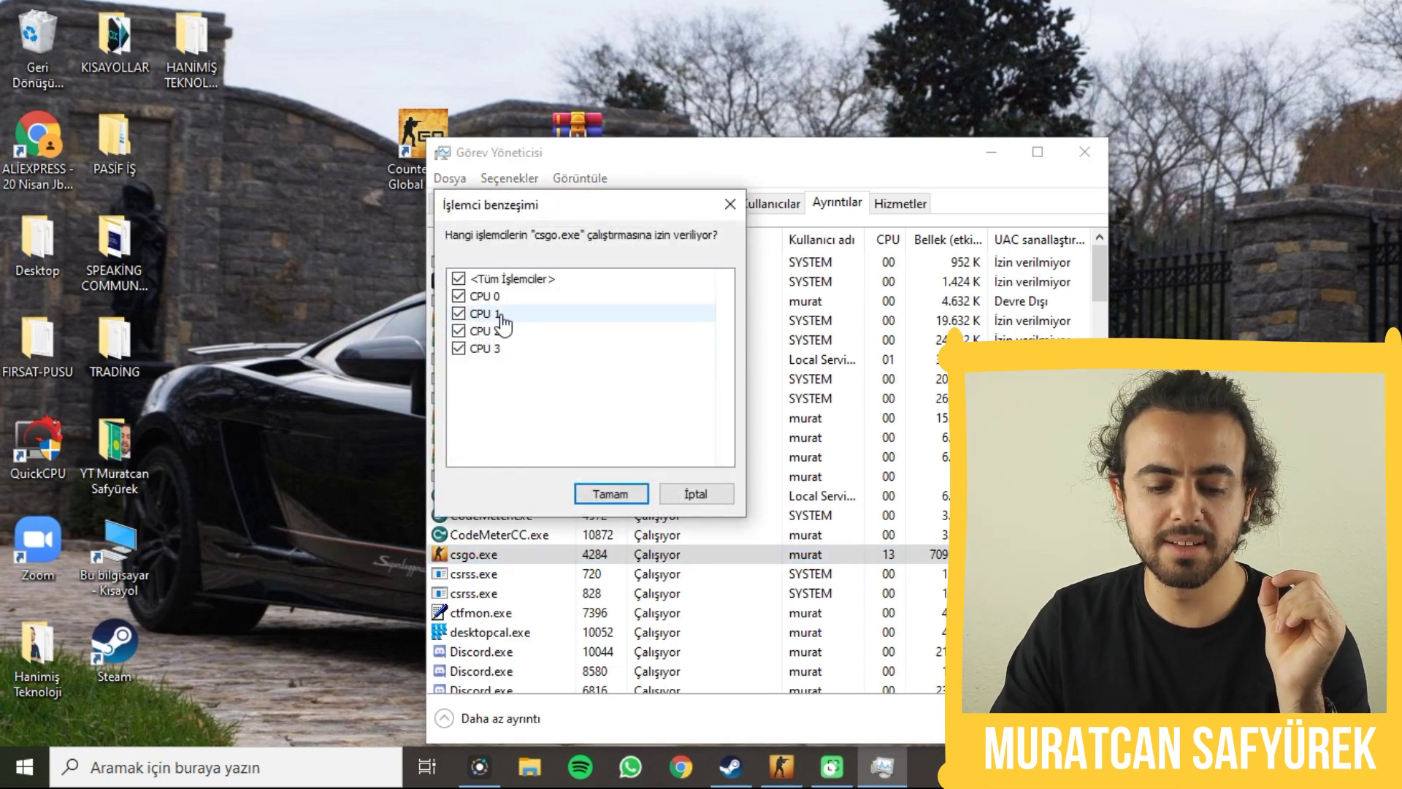
pyautogui.click(458, 296)
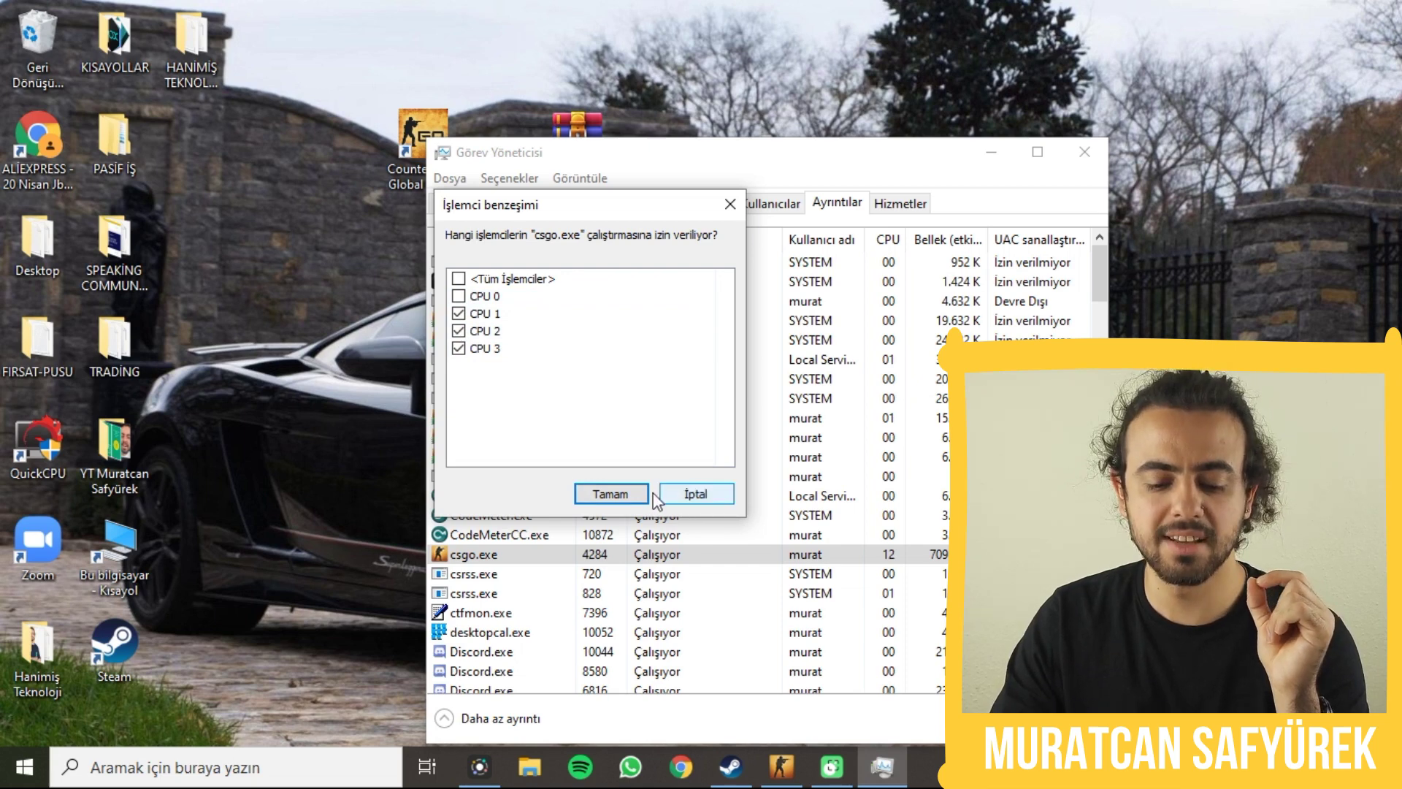
pyautogui.click(611, 493)
# - Set the priority of csgo.exe to Gerçek zamanda and confirm the priority change
pyautogui.rightClick(585, 555)
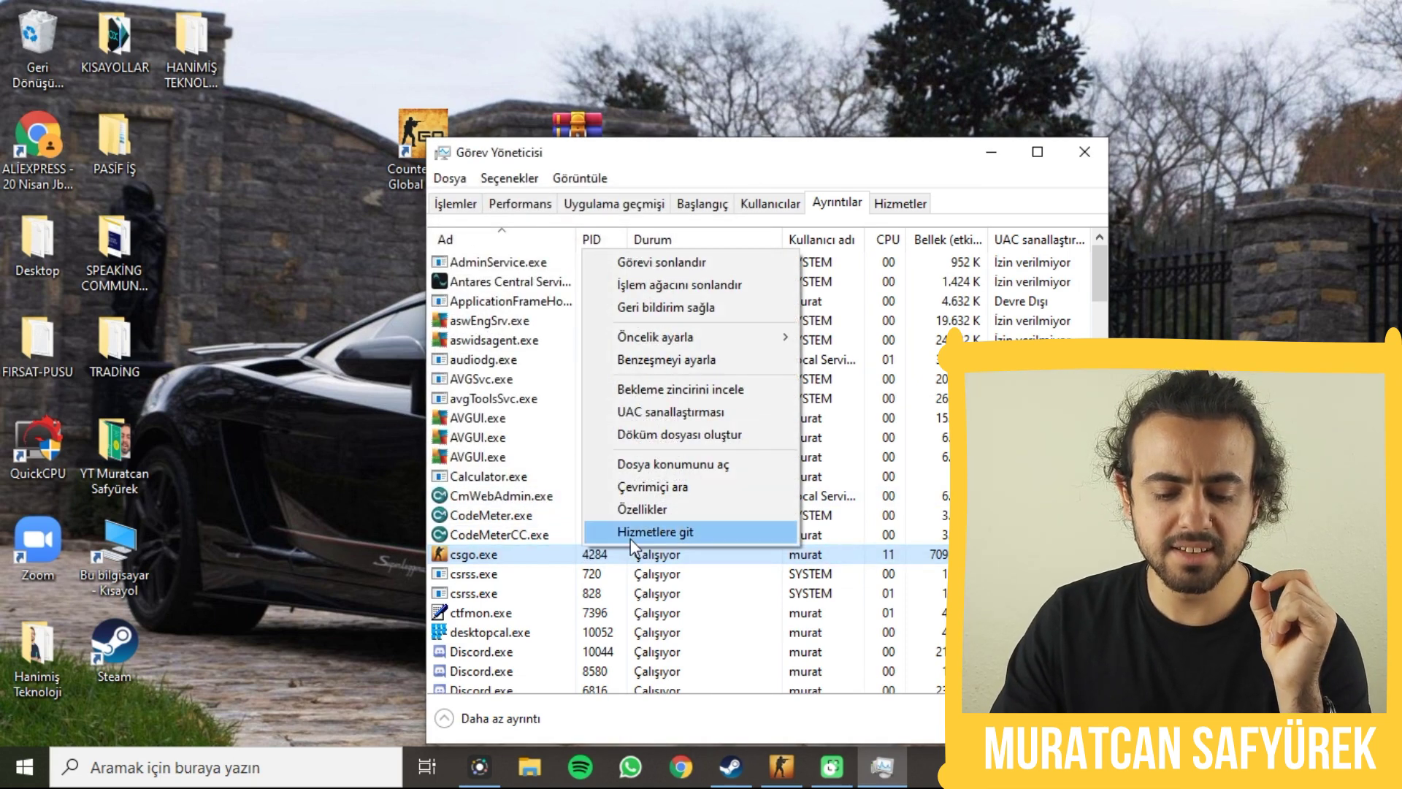
pyautogui.moveTo(738, 337)
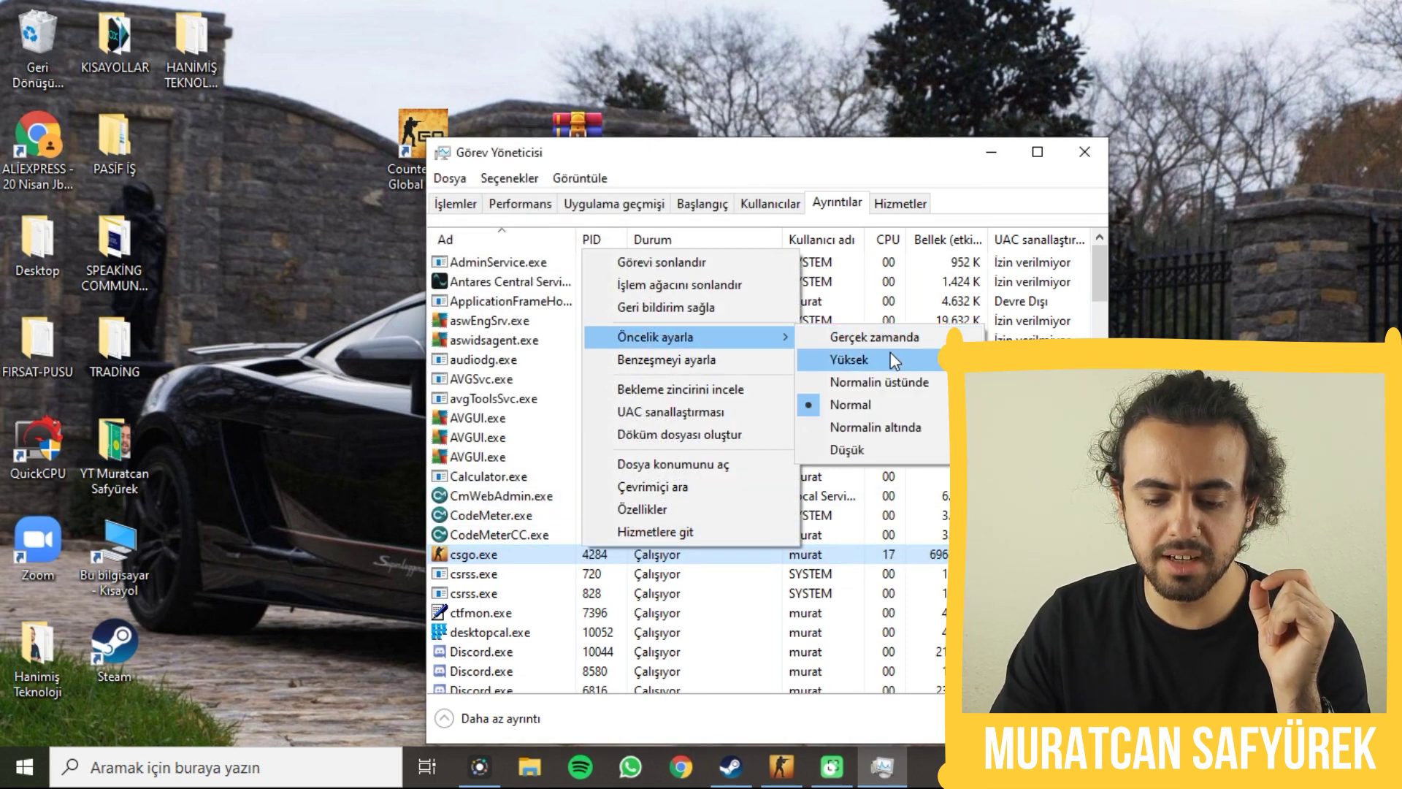
pyautogui.click(884, 337)
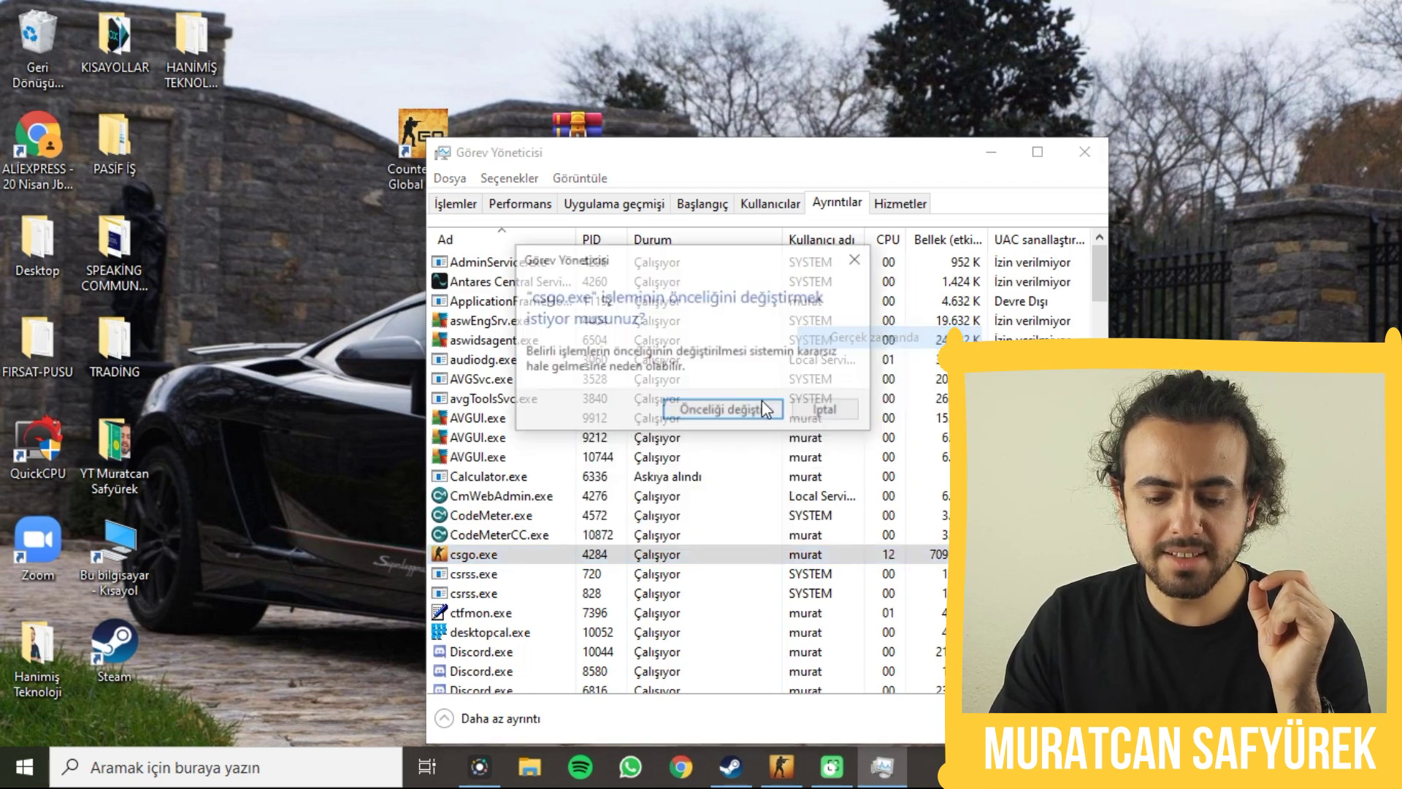
pyautogui.click(730, 410)
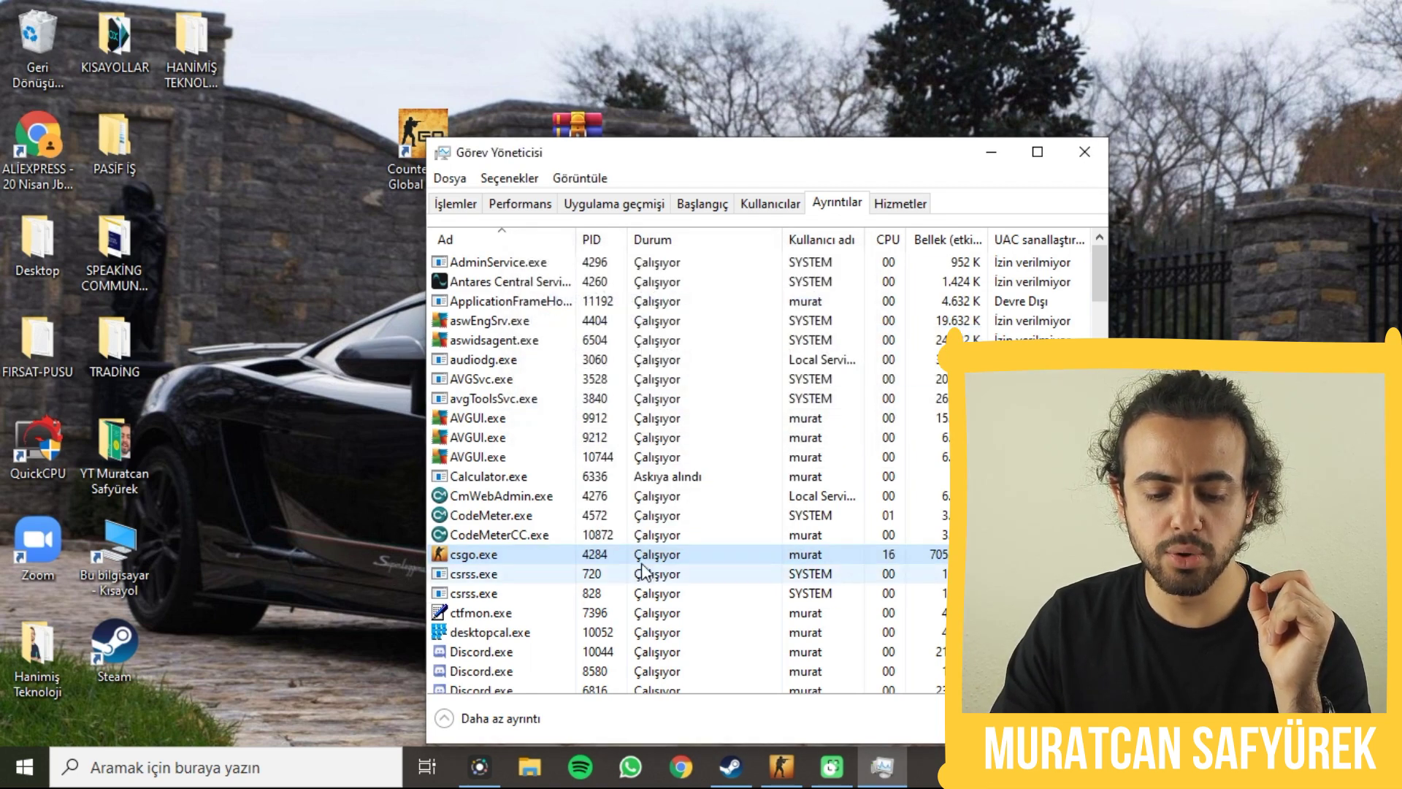
pyautogui.rightClick(539, 564)
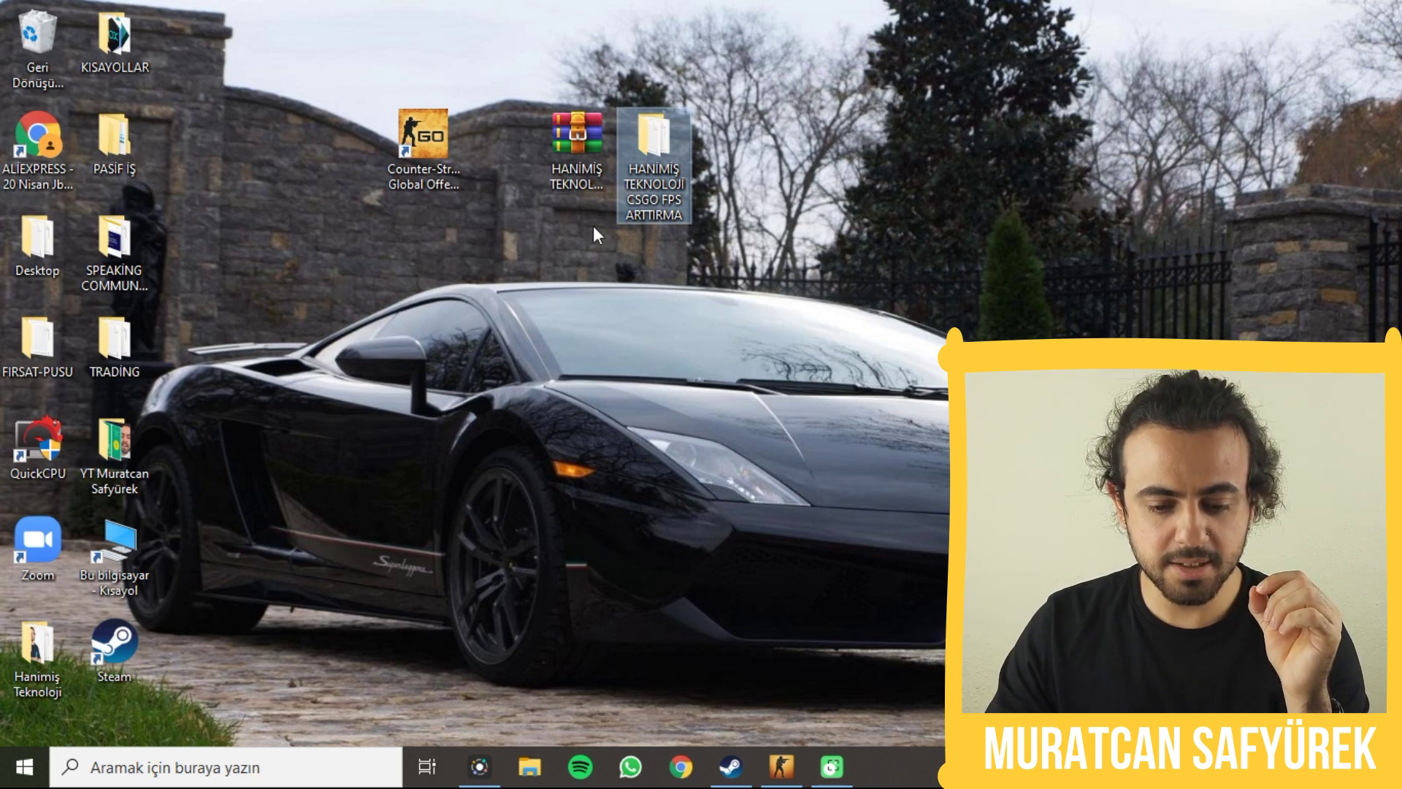
# - Open the x64 folder under 6) QuickCPU in the HANİMİŞ TEKNOLOJİ CSGO FPS ARTTIRMA folder on the desktop
pyautogui.doubleClick(679, 122)
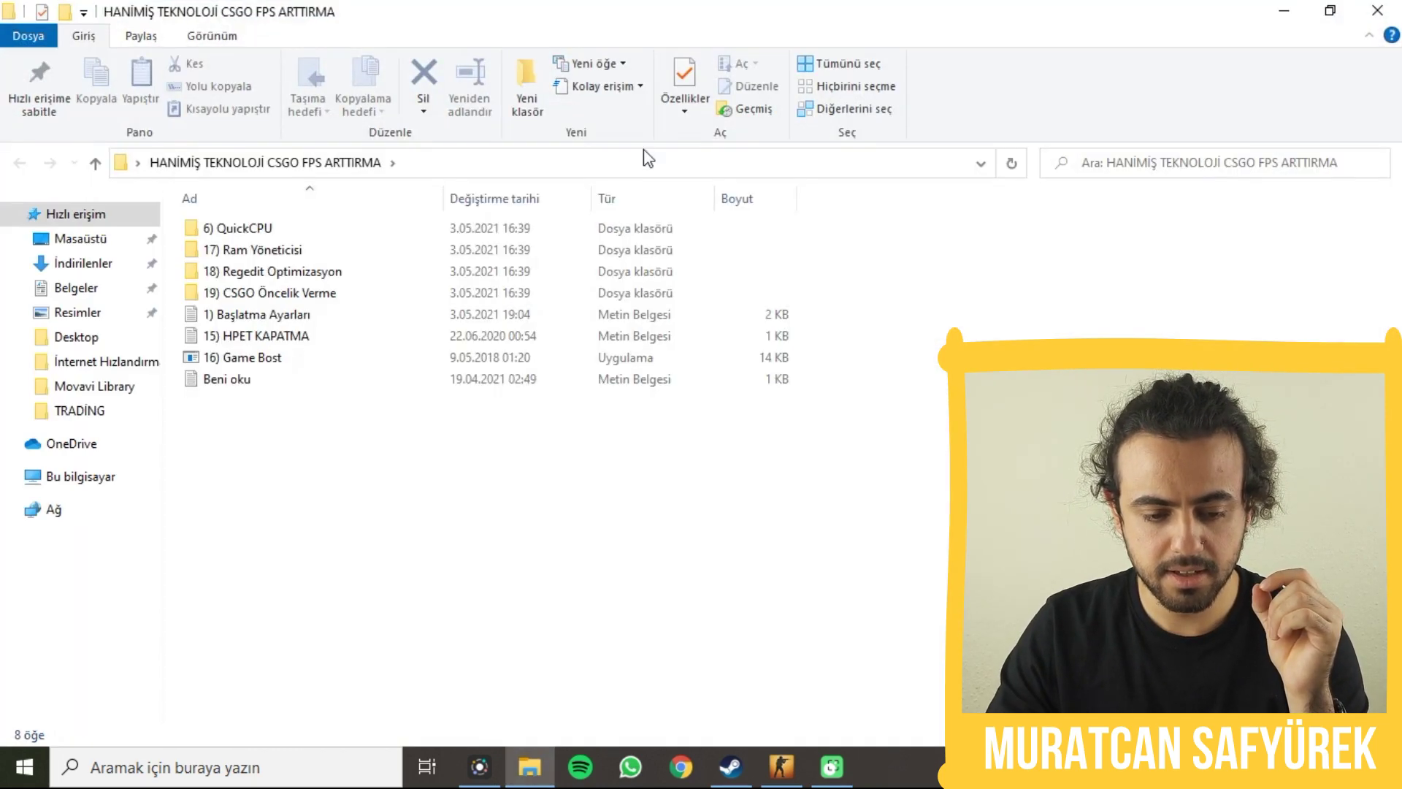
pyautogui.doubleClick(266, 228)
pyautogui.doubleClick(212, 250)
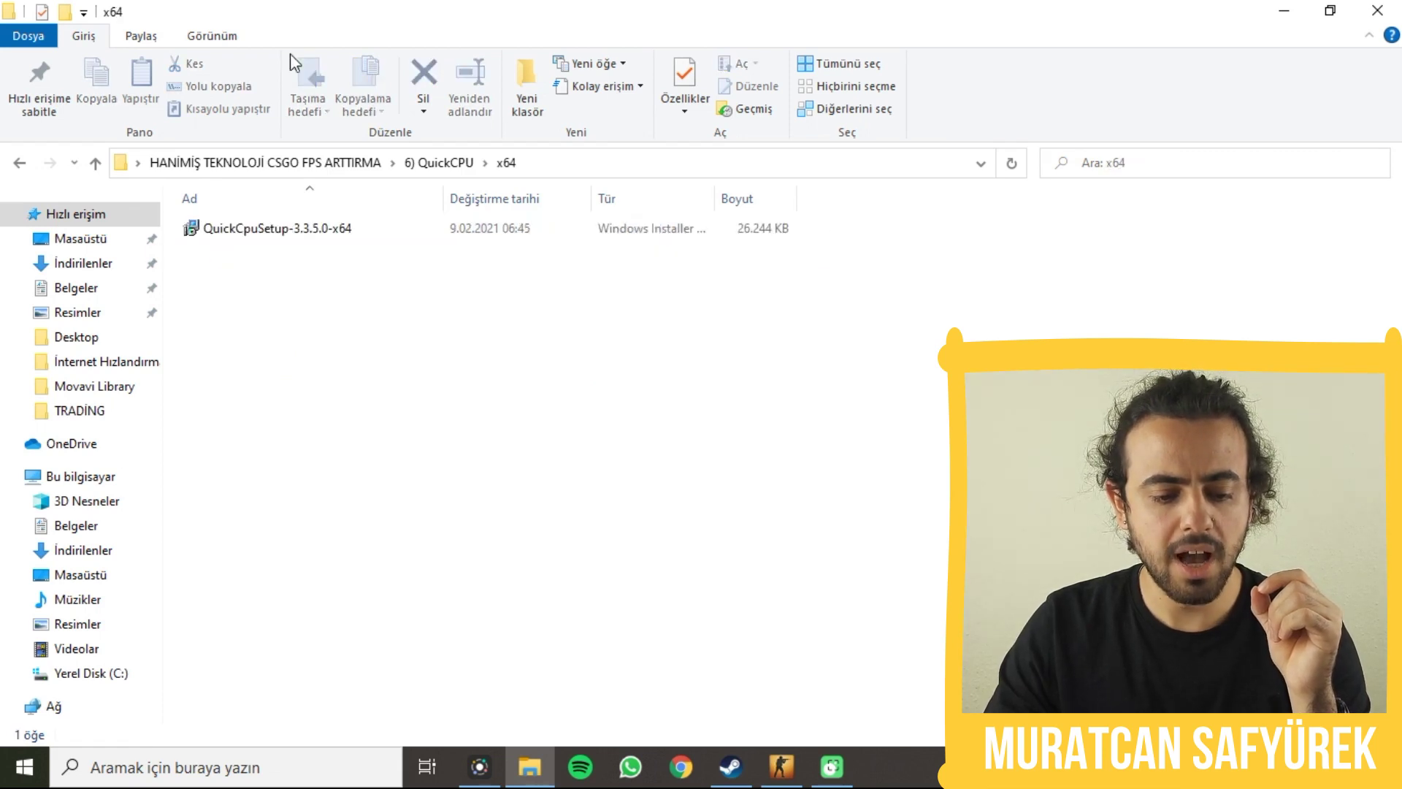
pyautogui.click(17, 165)
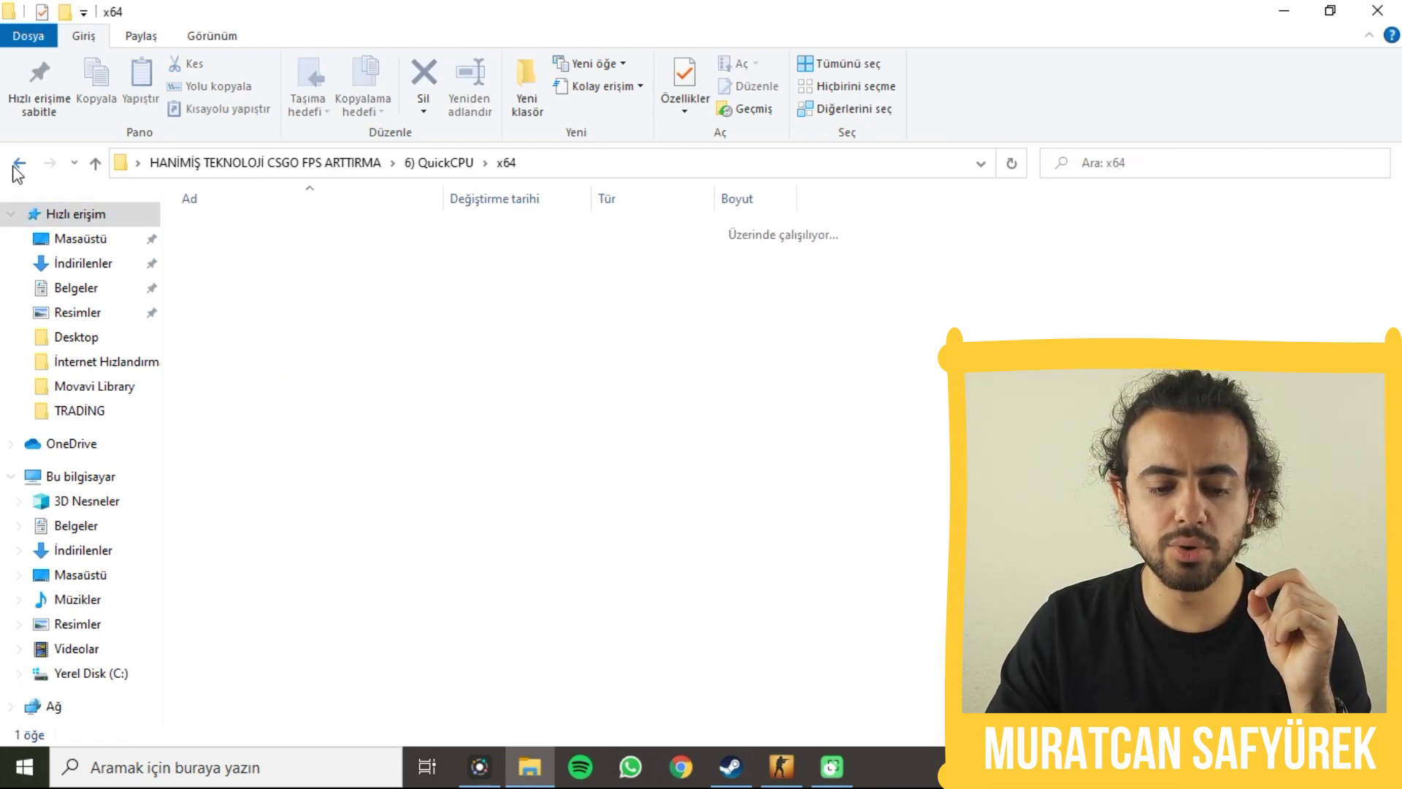
pyautogui.doubleClick(229, 257)
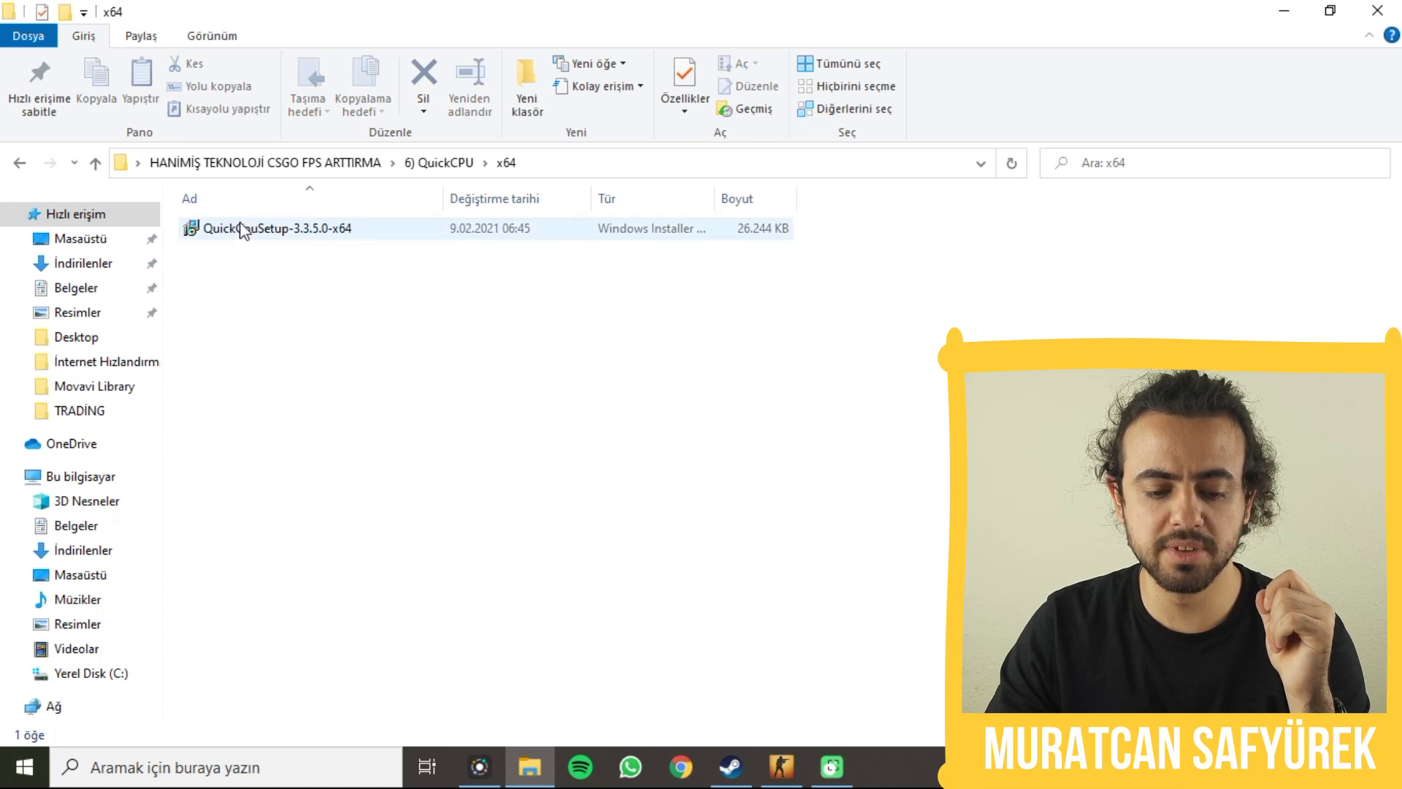
pyautogui.doubleClick(248, 229)
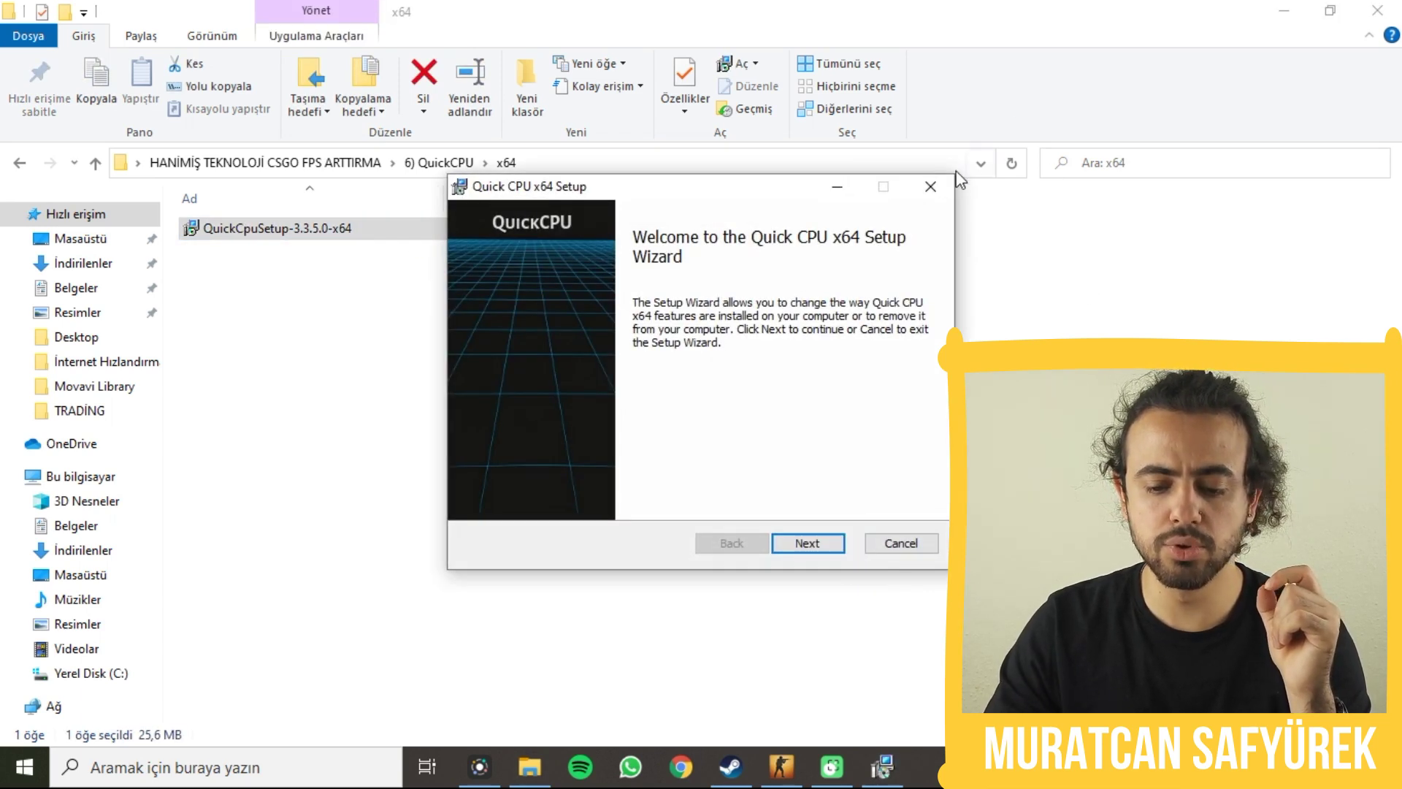
pyautogui.click(929, 189)
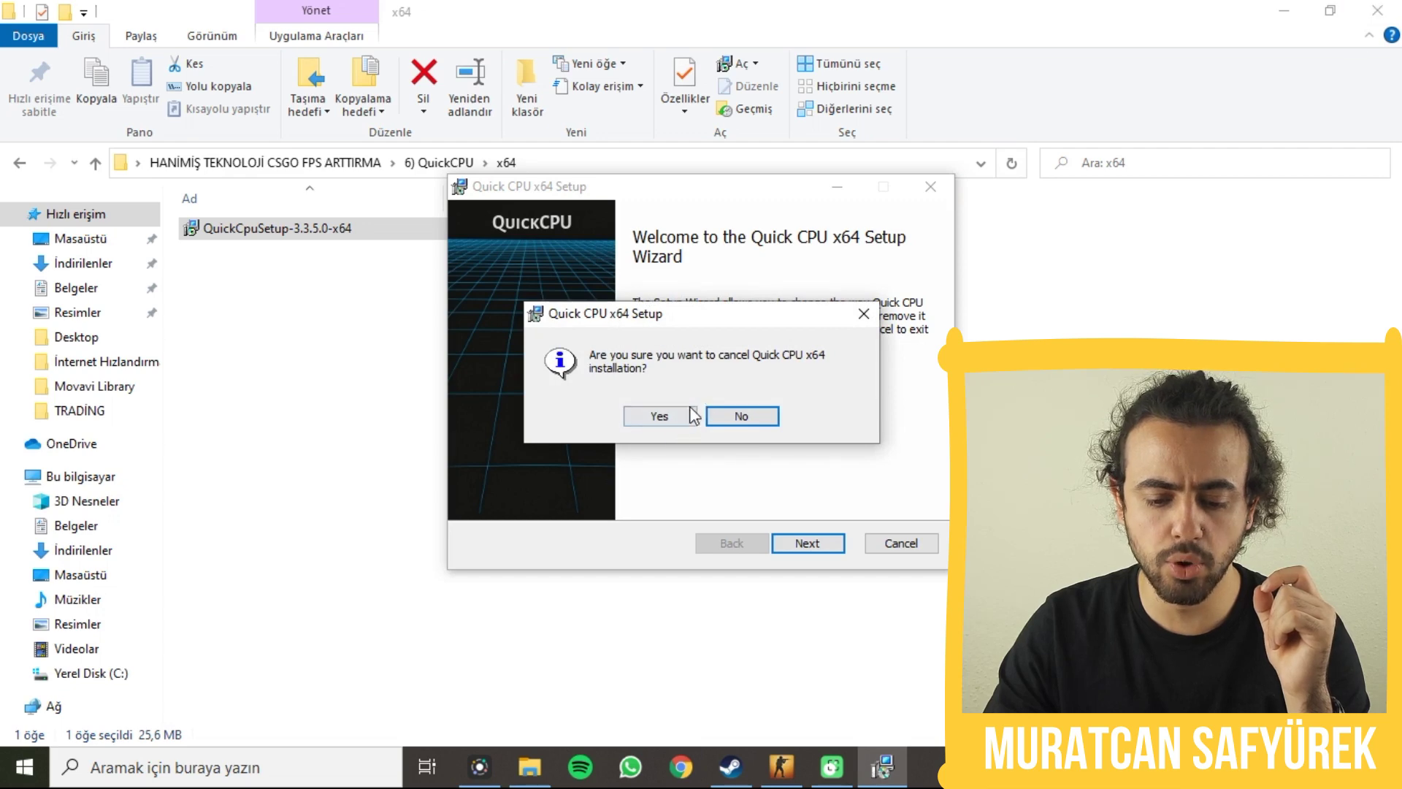
pyautogui.click(660, 416)
pyautogui.press('Return')
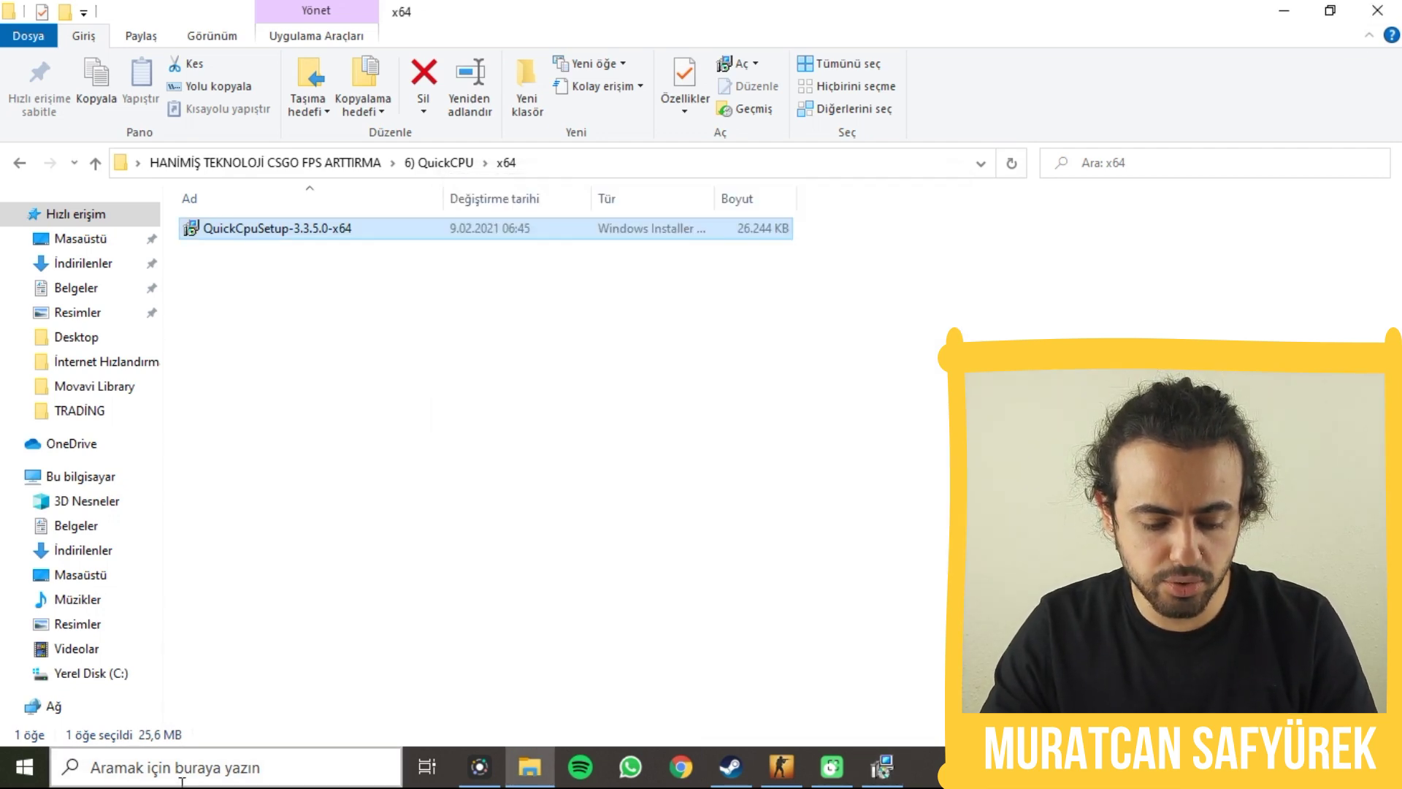
# - Launch QuickCPU through a Windows search, choose Yüksek performans as the system power plan and apply the settings
pyautogui.click(182, 782)
pyautogui.write('qui')
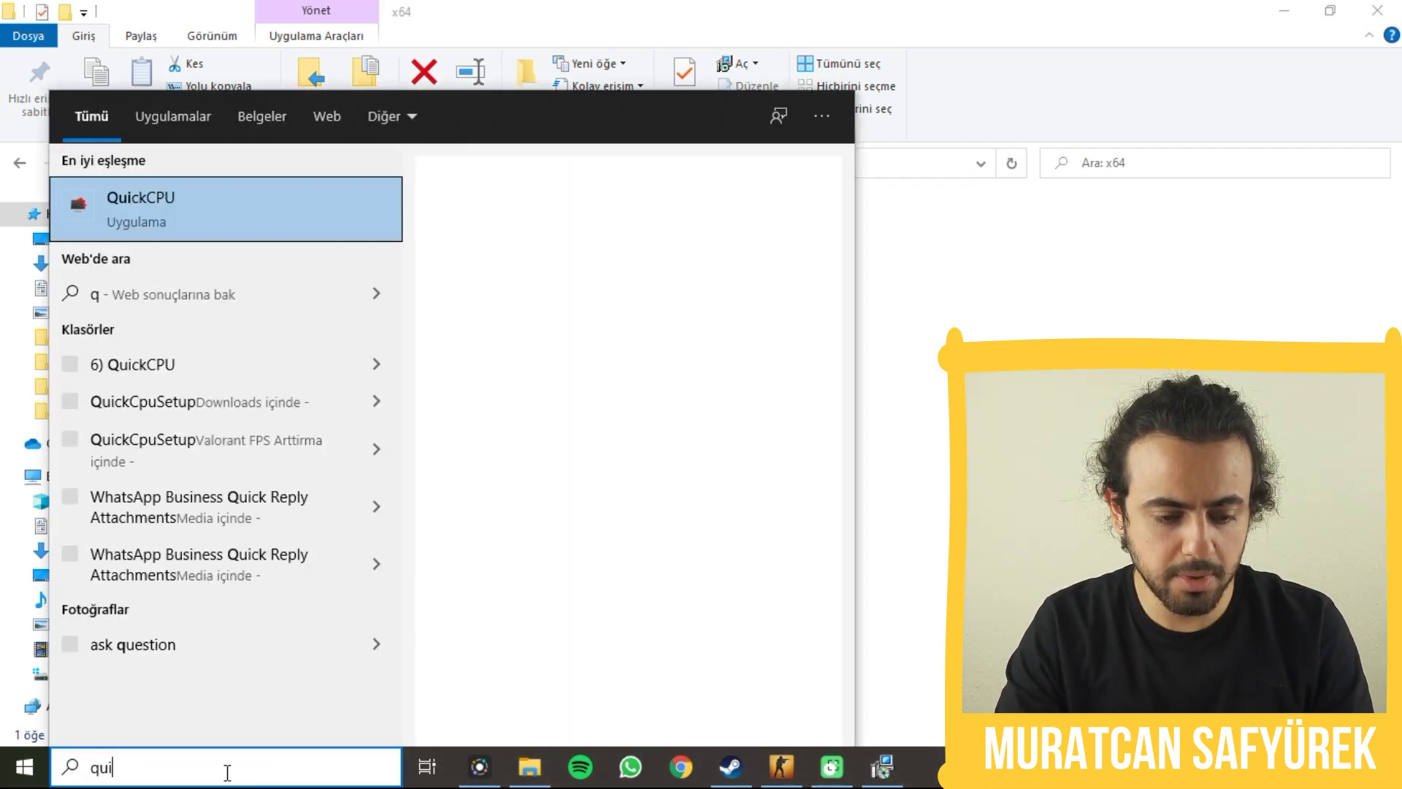
pyautogui.press('Escape')
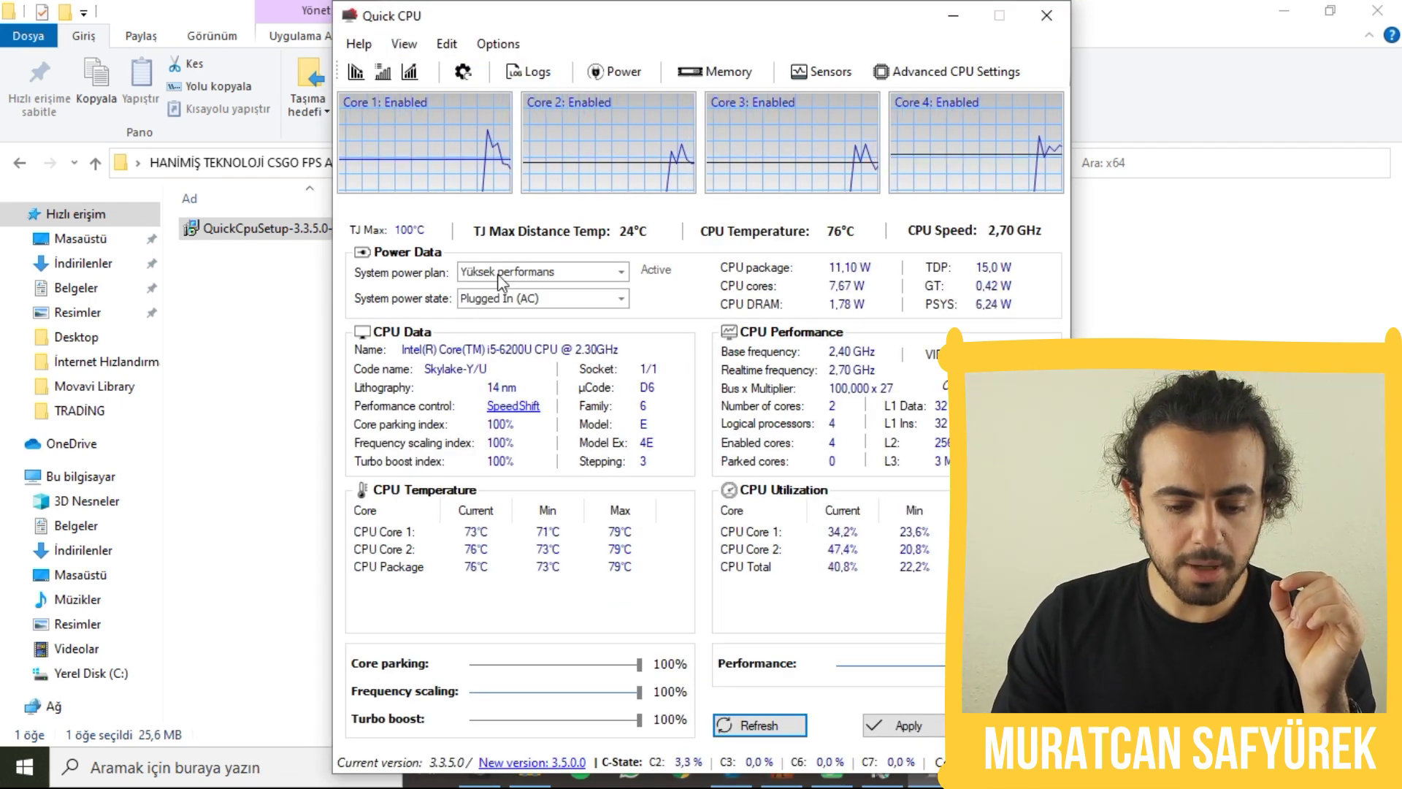
pyautogui.click(509, 275)
pyautogui.click(652, 330)
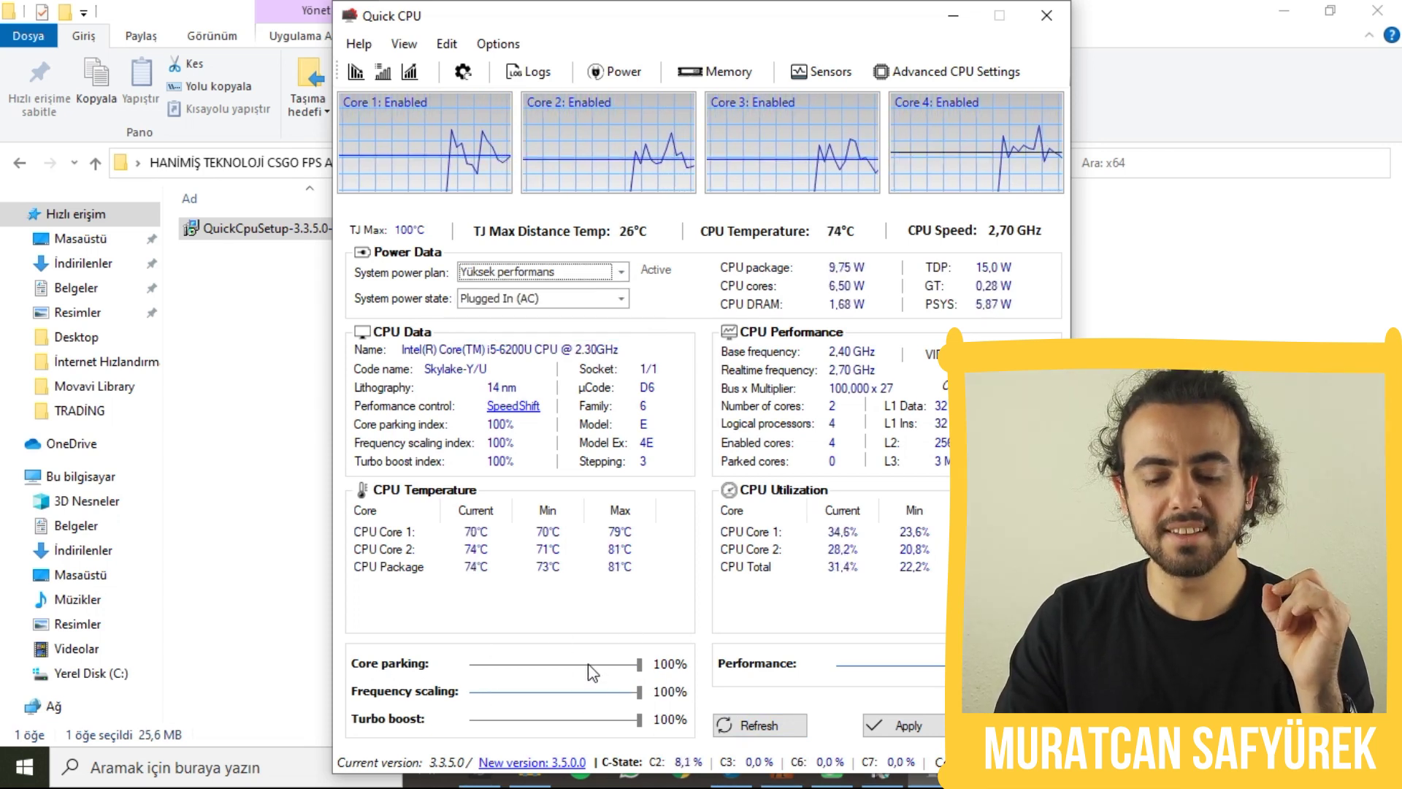
pyautogui.click(891, 726)
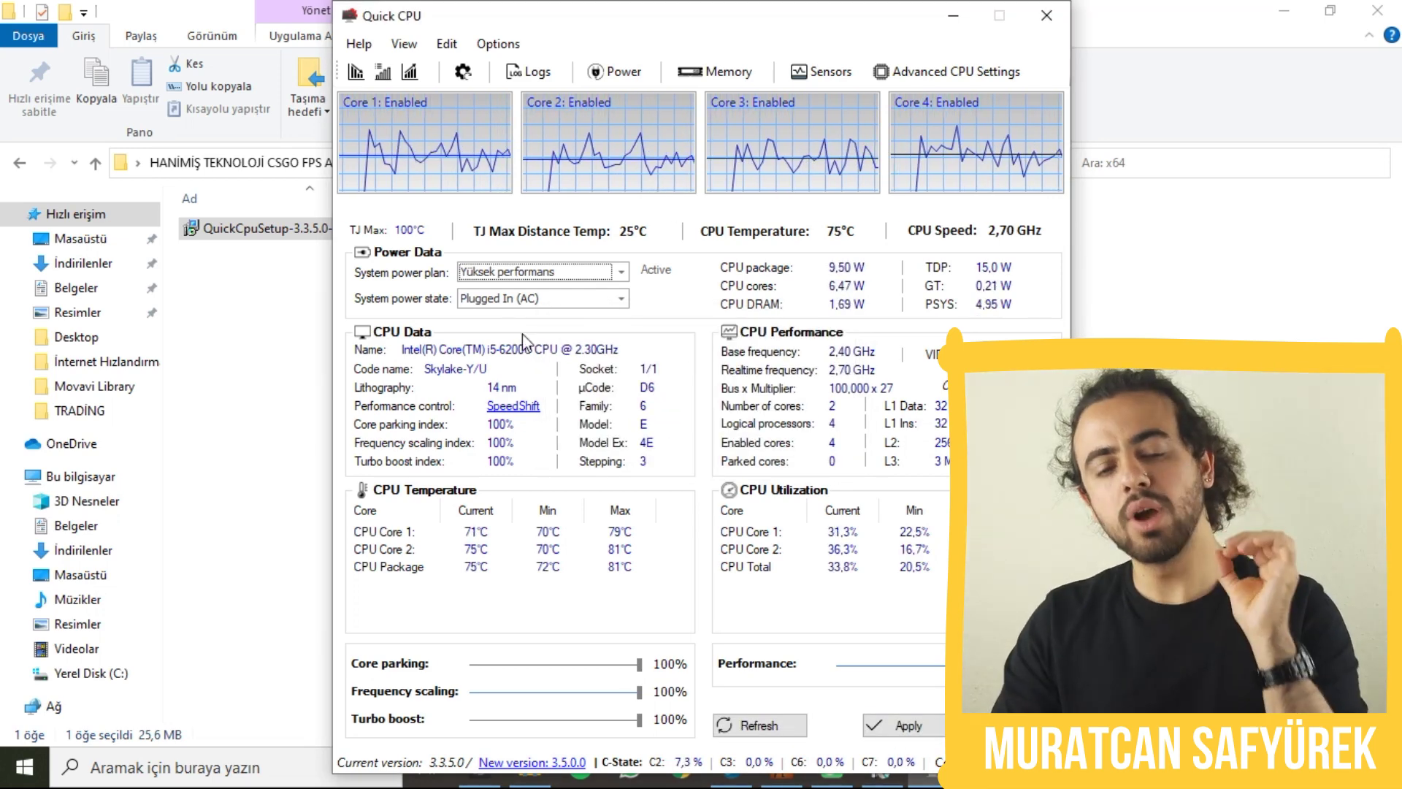
# - Open the Güç planını düzenle page through a Windows search and go up to Güç Seçenekleri
pyautogui.click(535, 273)
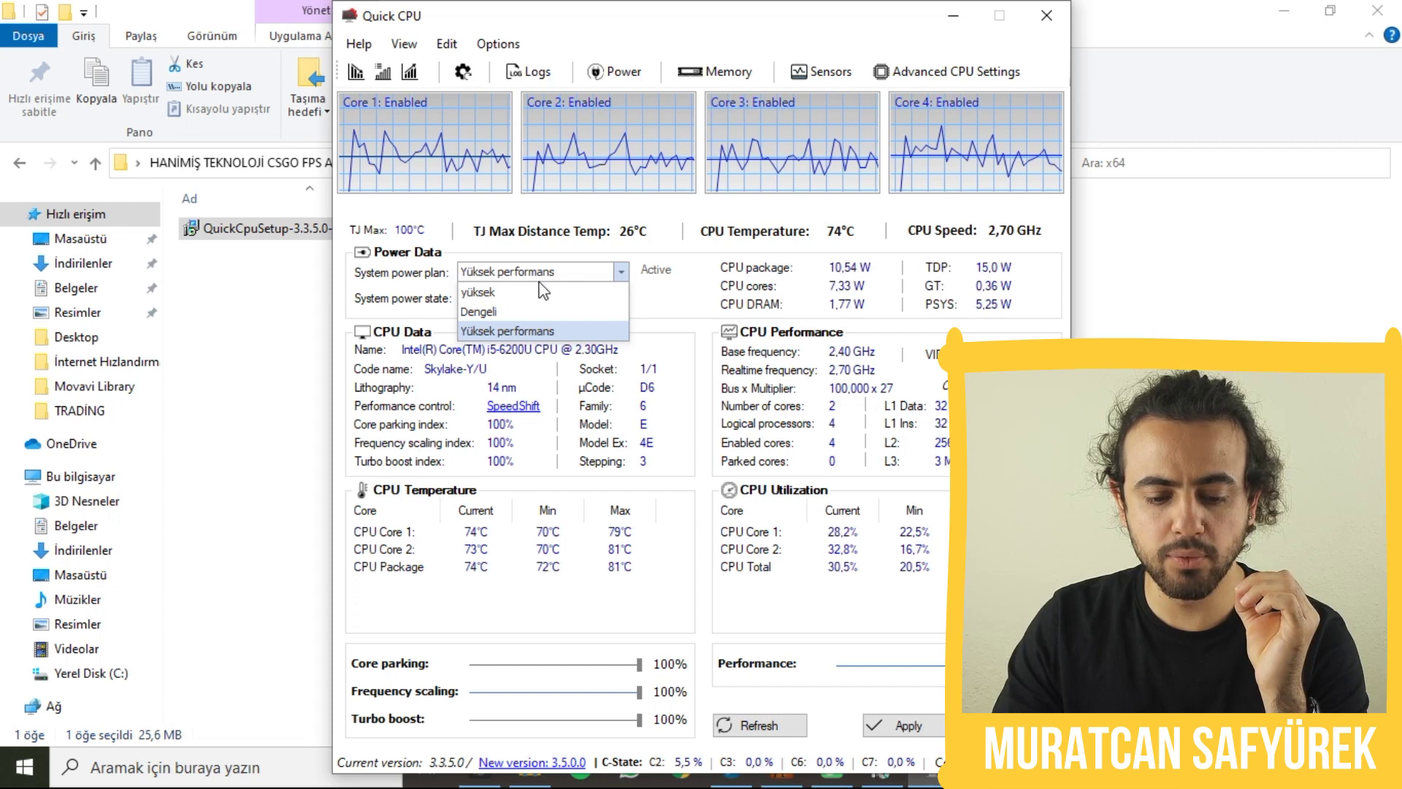
pyautogui.click(284, 767)
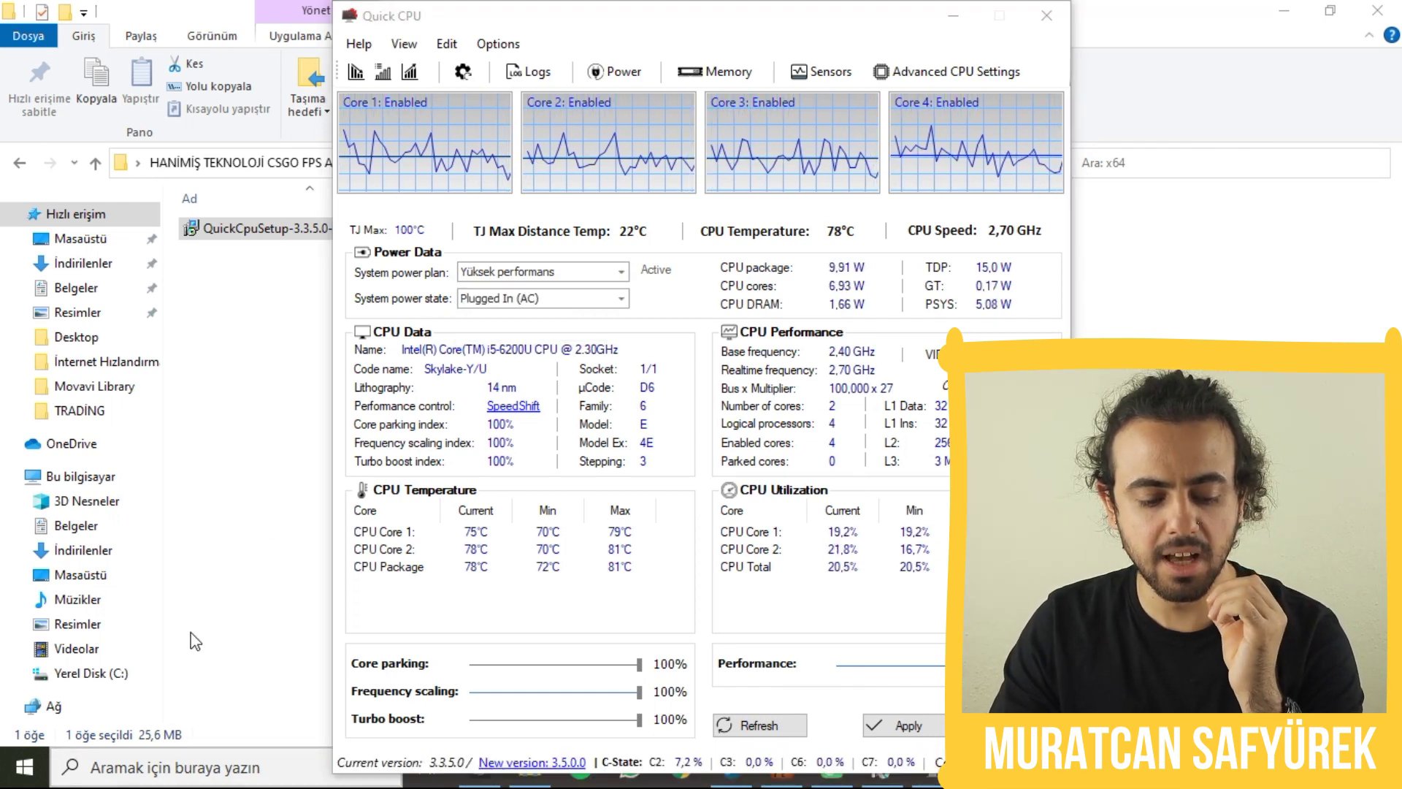
pyautogui.write('güç')
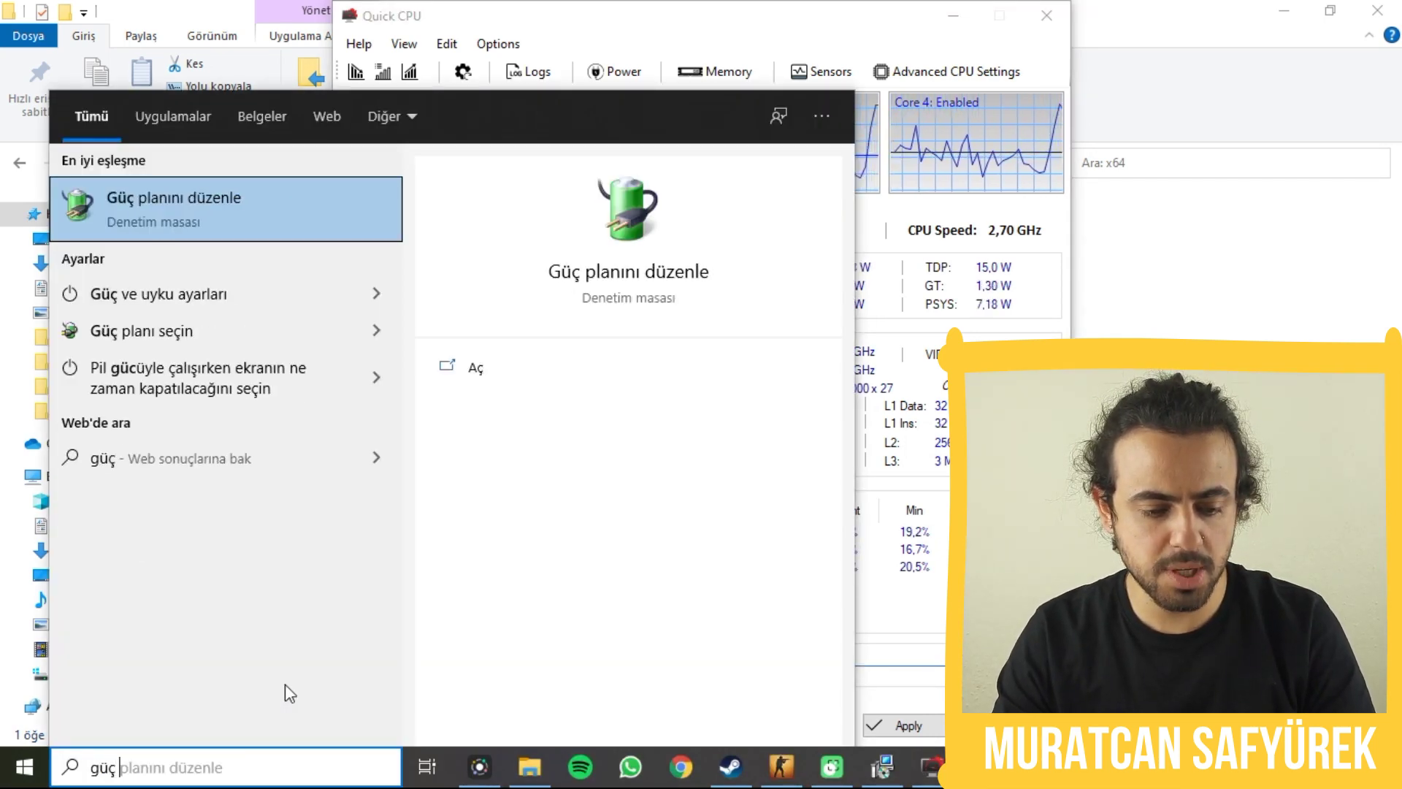
pyautogui.press('Return')
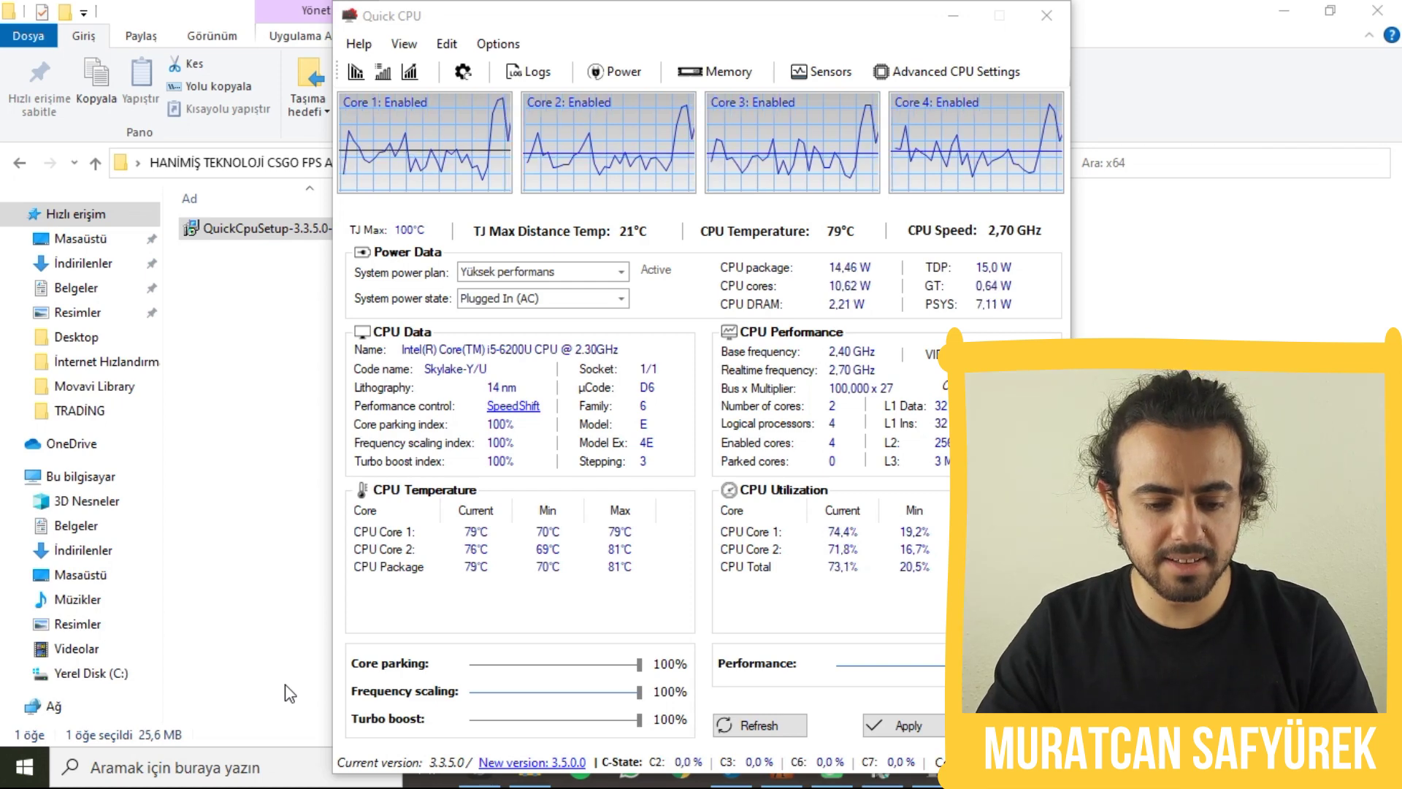
pyautogui.click(495, 393)
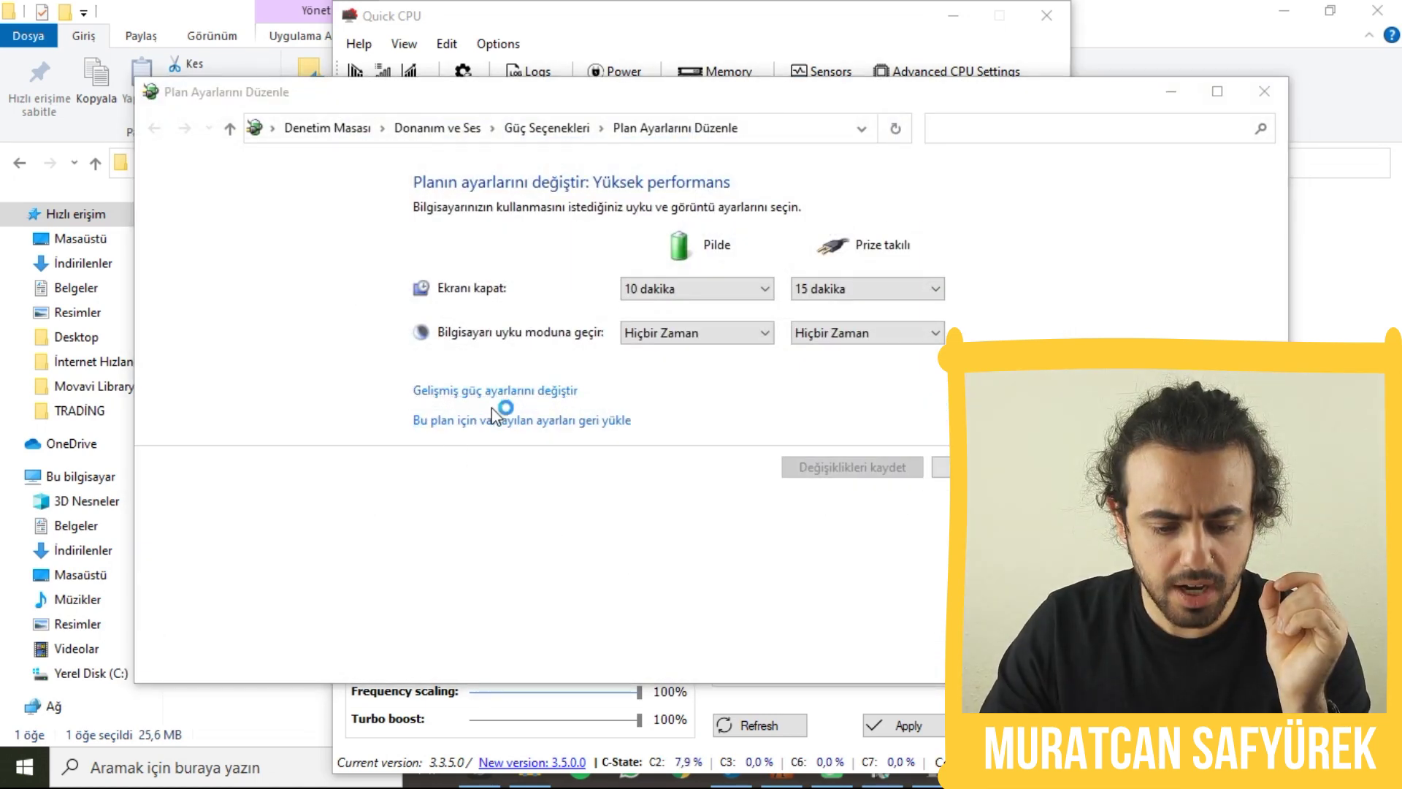
pyautogui.click(531, 149)
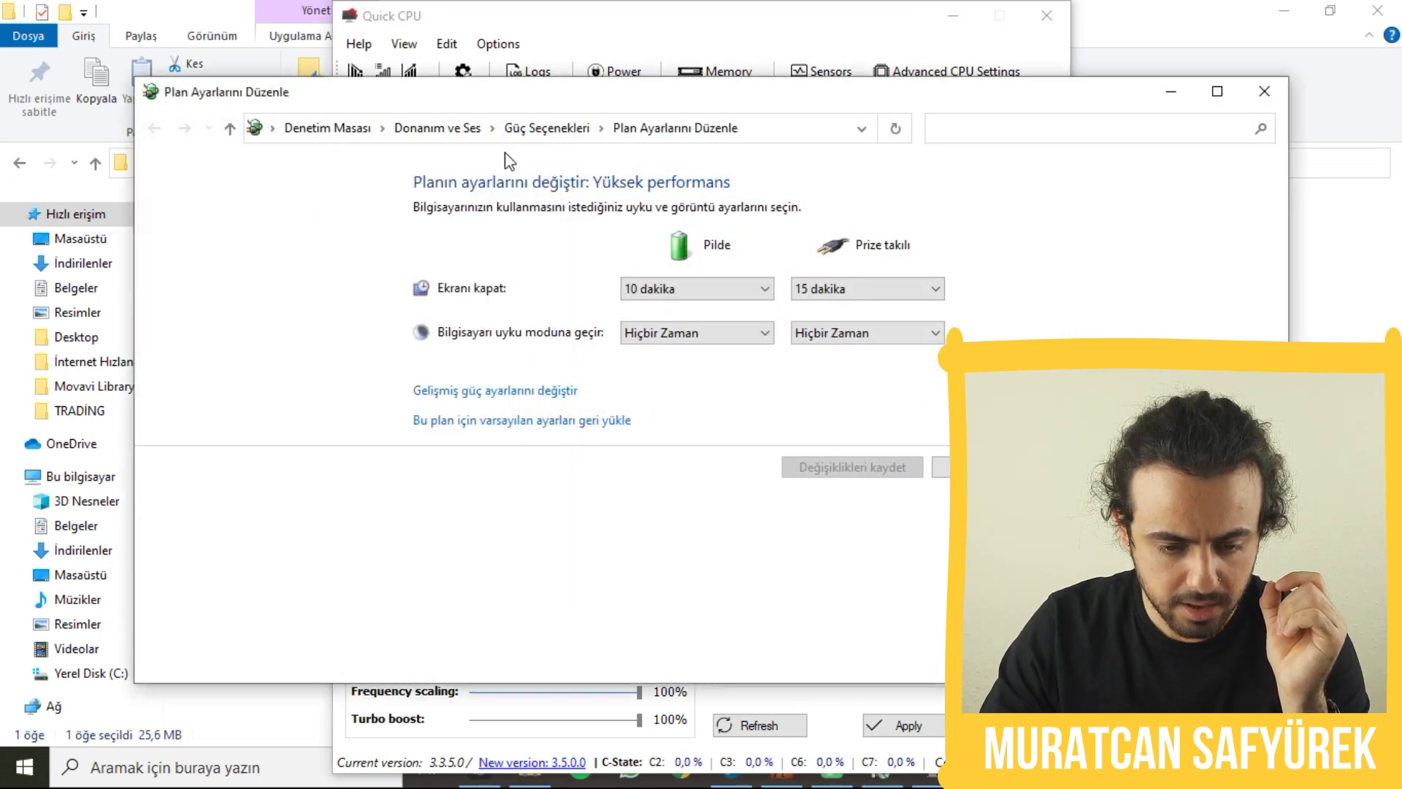
pyautogui.click(554, 130)
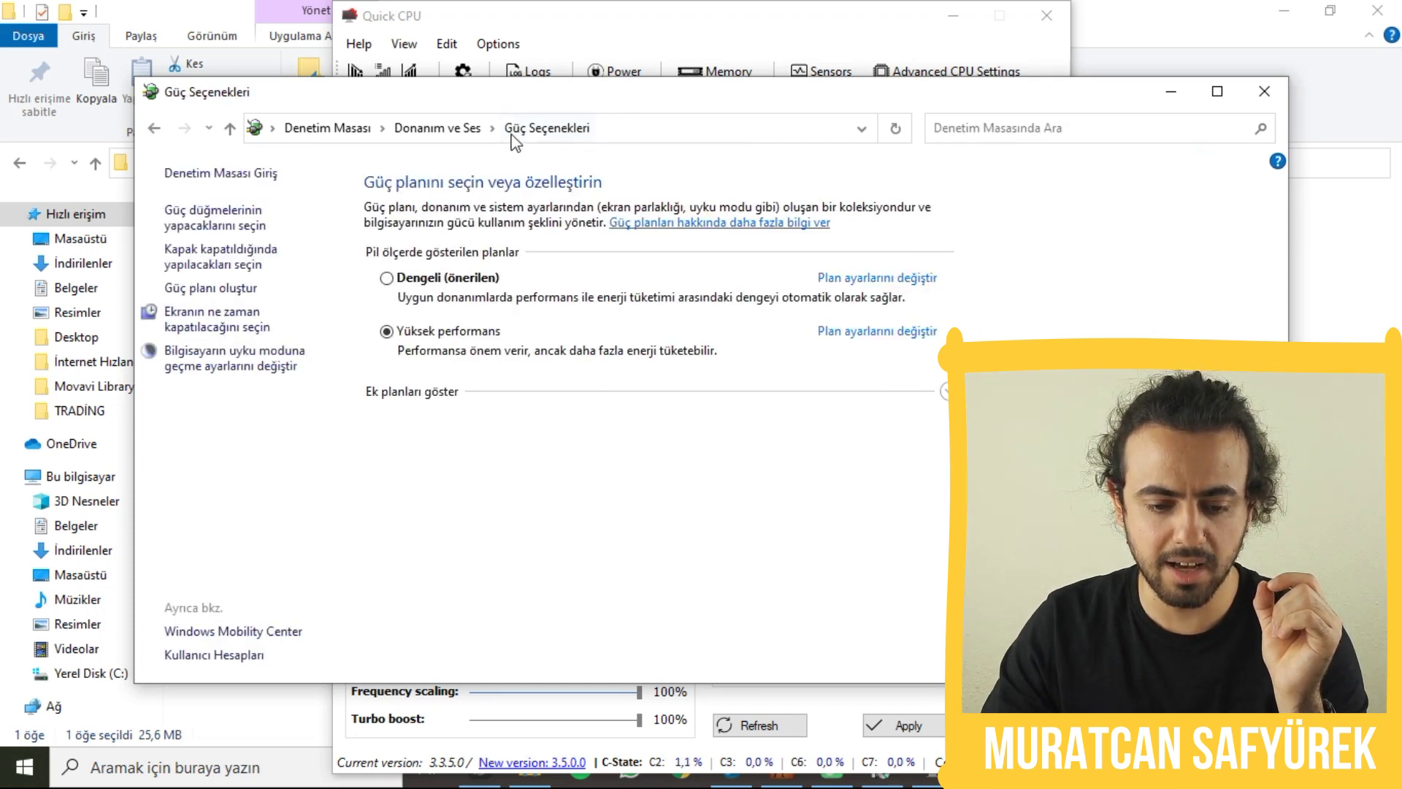
# - Try to create a power plan named yüksek yüksek tepeler based on Yüksek performans, and close the power options window
pyautogui.click(217, 289)
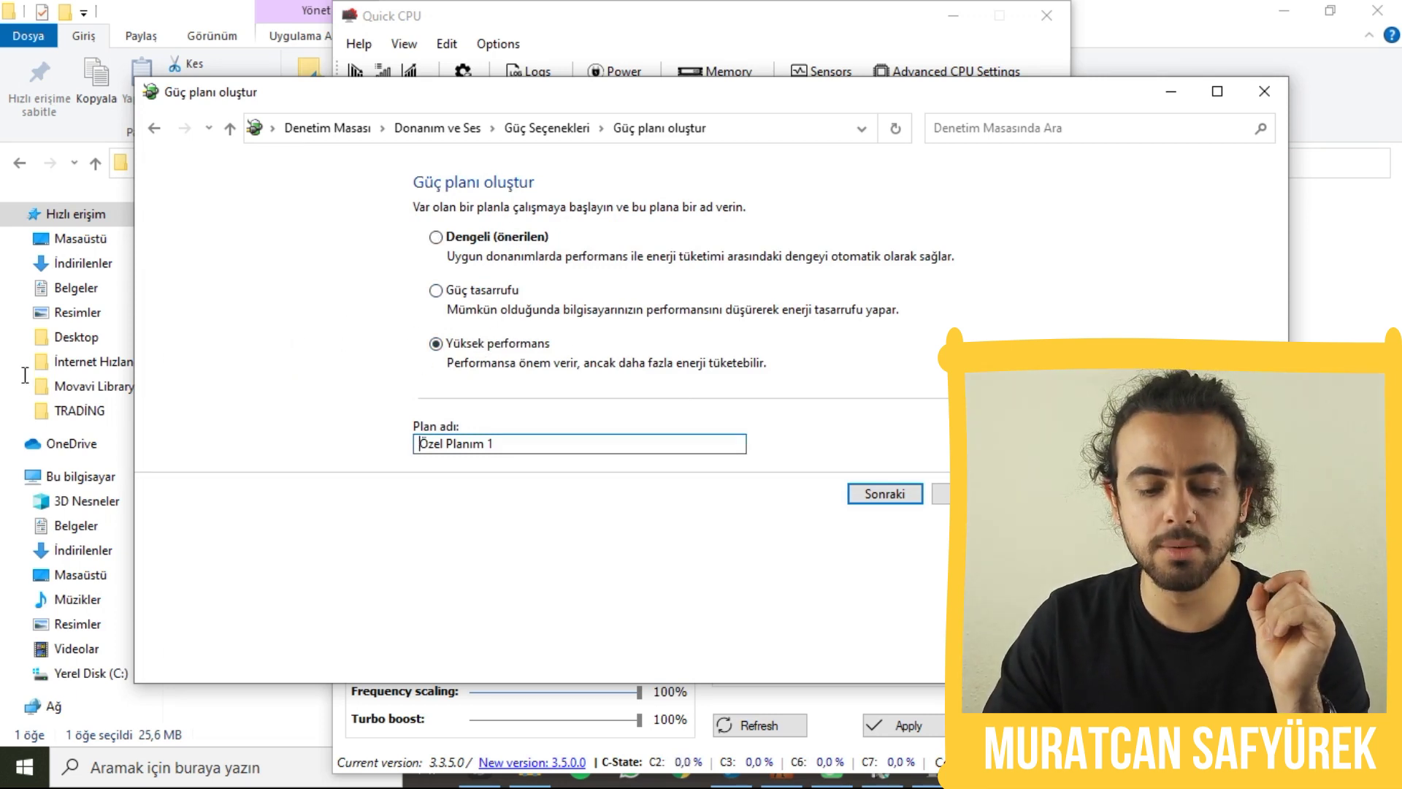
pyautogui.hotkey('ctrl', 'a')
pyautogui.write('y')
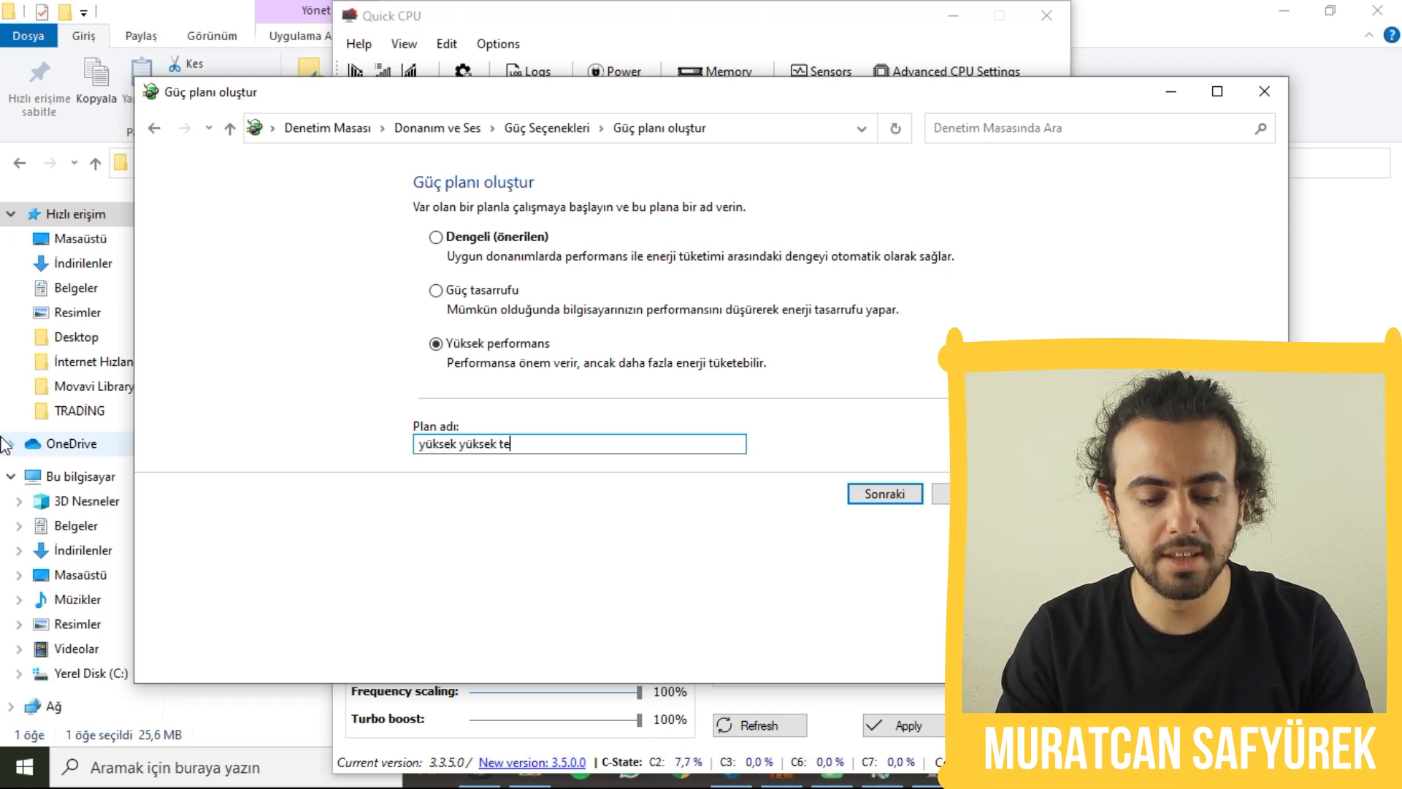
pyautogui.press('Return')
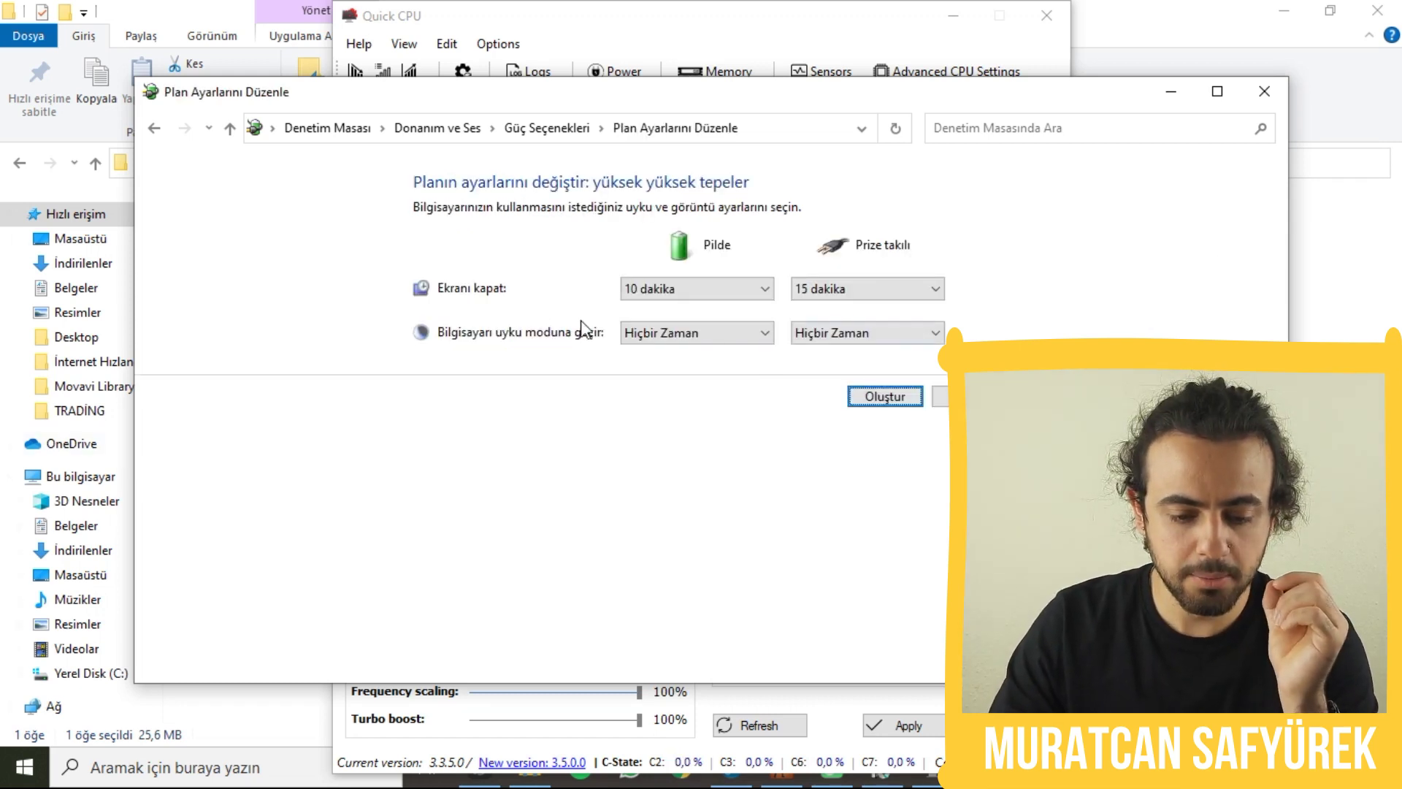
pyautogui.click(1265, 91)
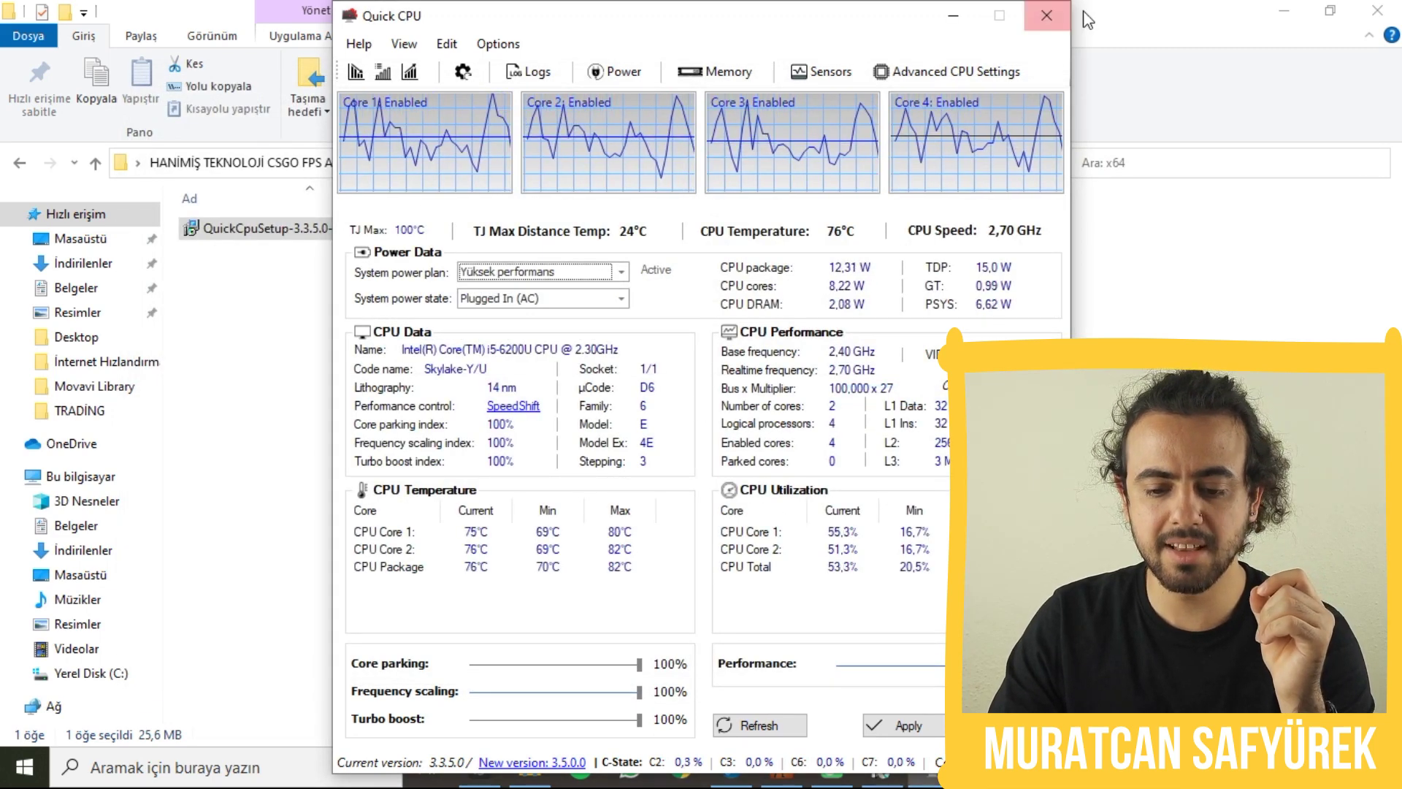
pyautogui.moveTo(657, 15); pyautogui.dragTo(675, 15)
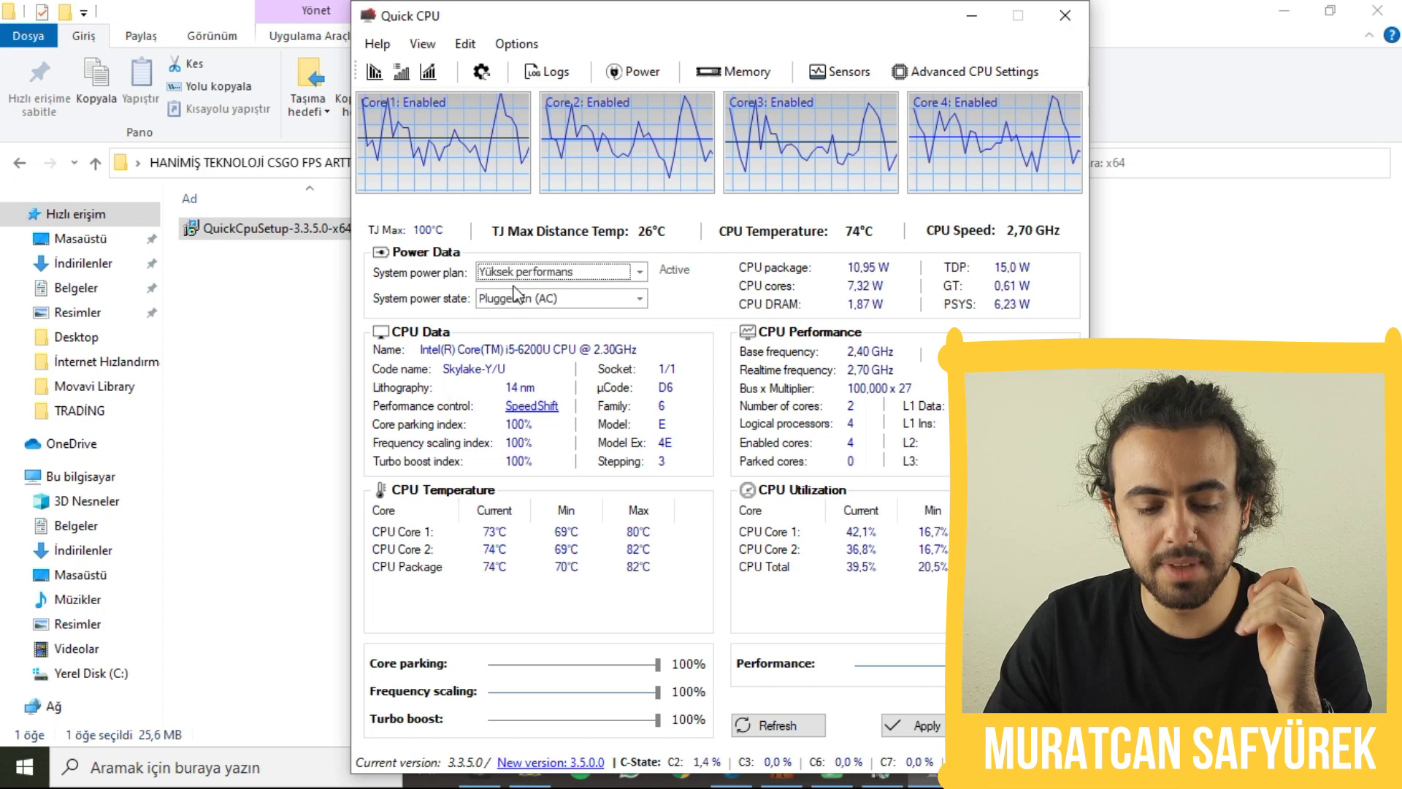
pyautogui.click(506, 273)
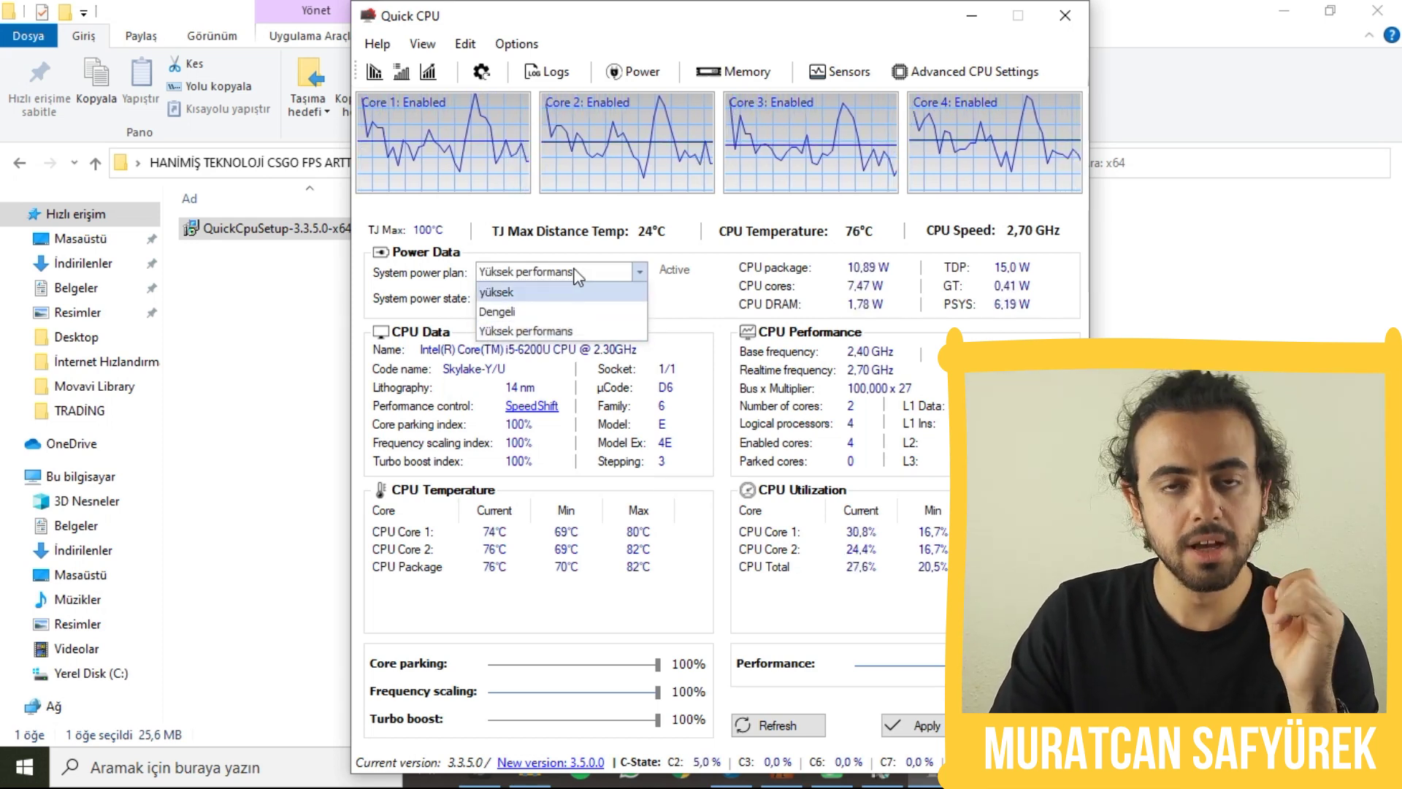
pyautogui.click(667, 366)
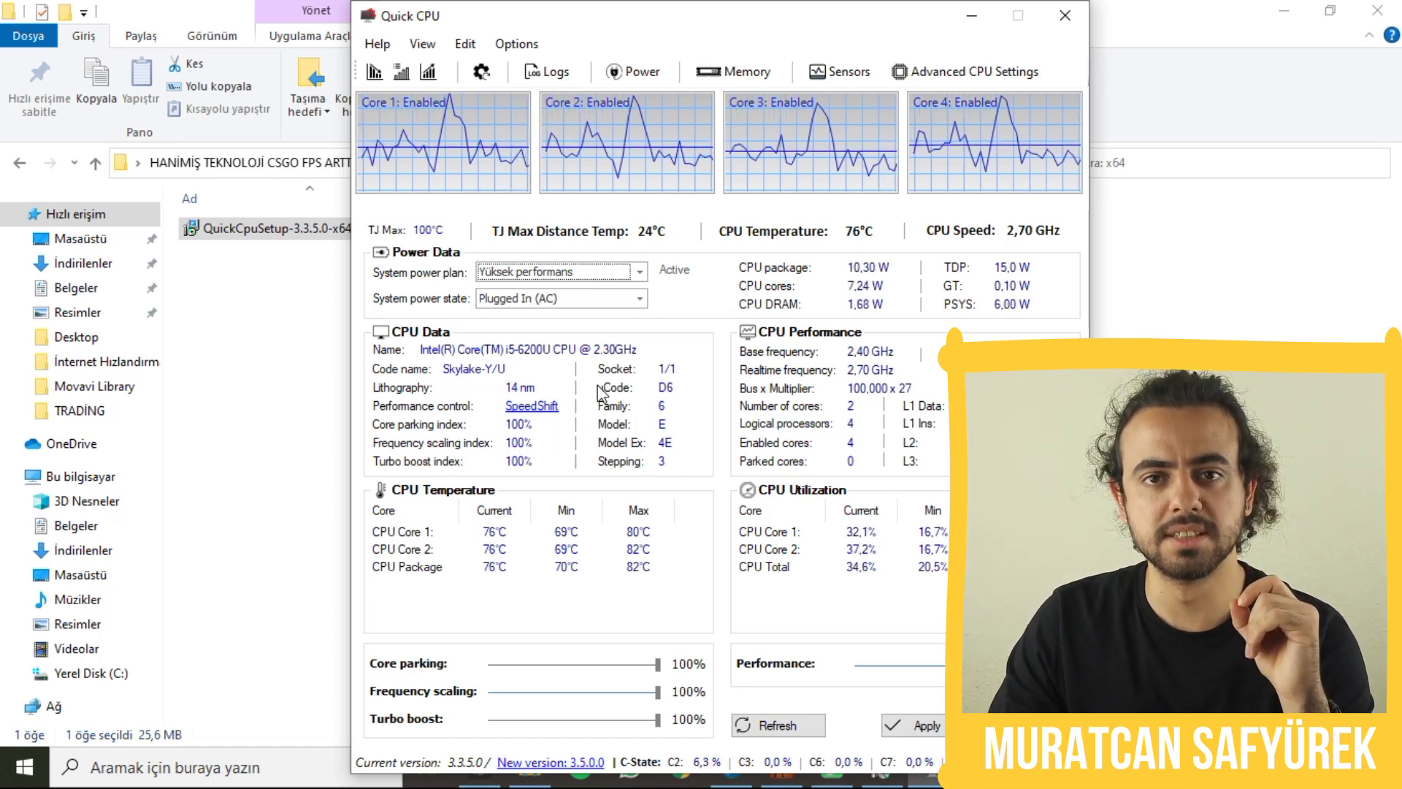
# - In the Speed Shift section of Advanced CPU Settings, raise the minimum allowed performance and desired performance to 28
pyautogui.click(926, 73)
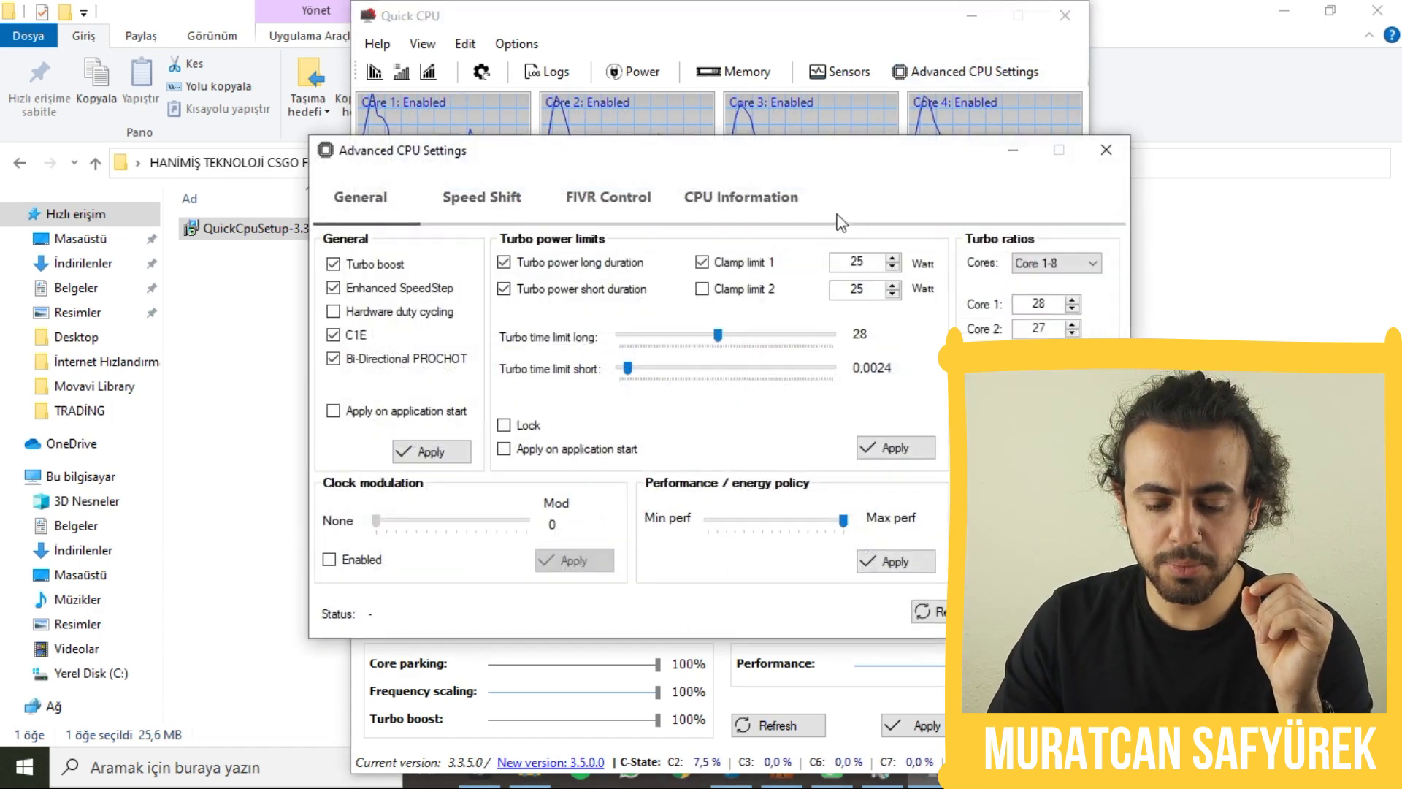
pyautogui.click(486, 203)
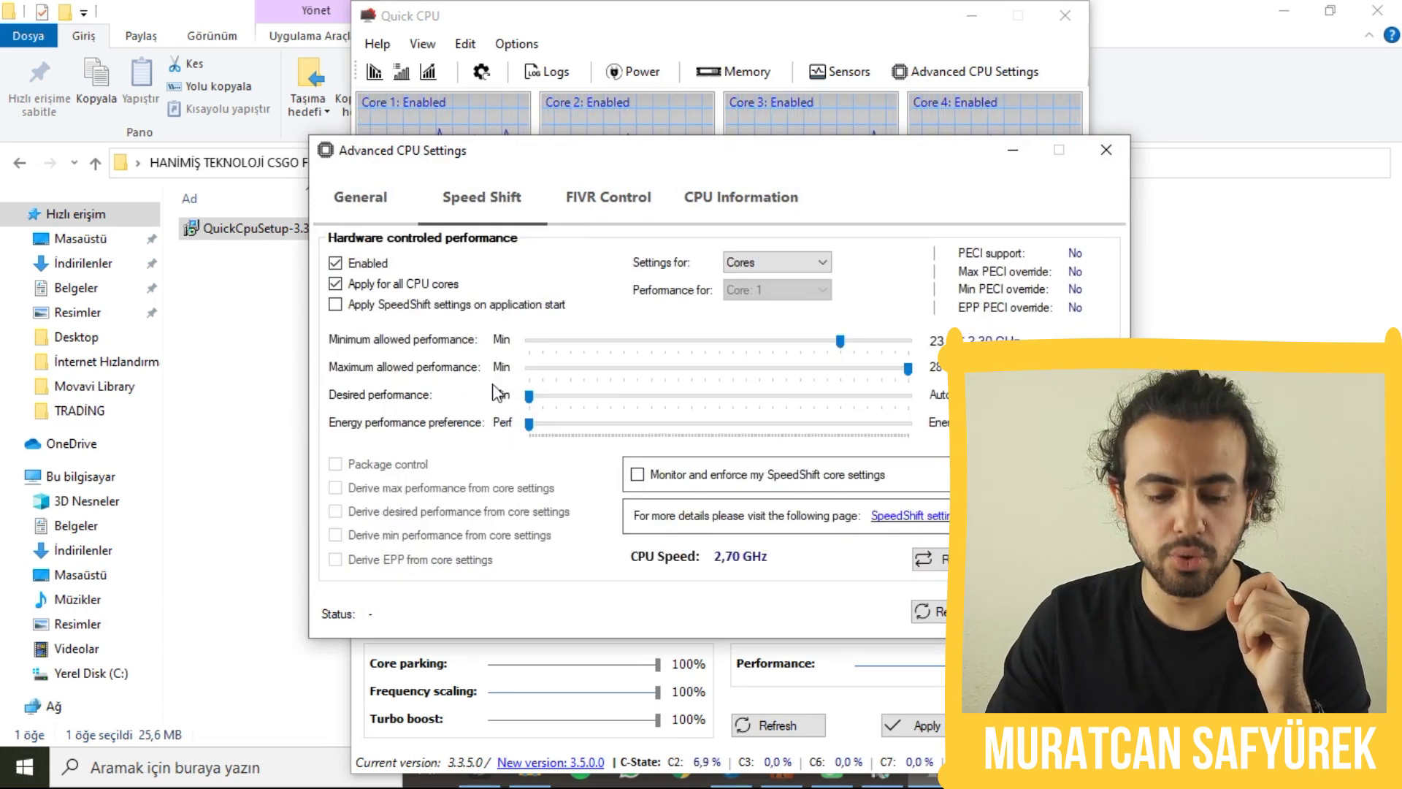
pyautogui.moveTo(840, 342); pyautogui.dragTo(908, 342)
pyautogui.moveTo(531, 398); pyautogui.dragTo(908, 398)
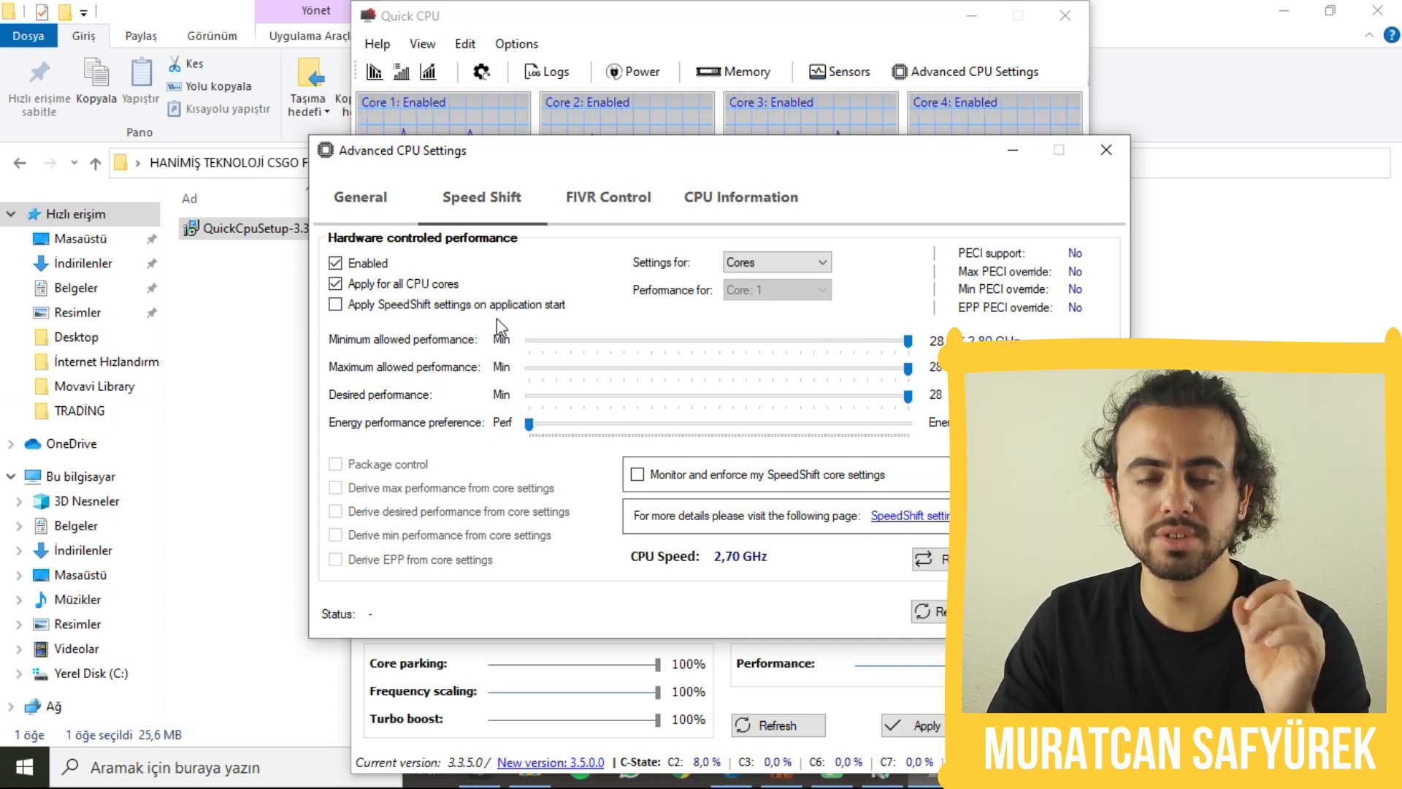
# - Apply the SpeedShift changes from the main Quick CPU window and accept them with the QuickCpuScheme power plan activated
pyautogui.moveTo(570, 171); pyautogui.dragTo(508, 159)
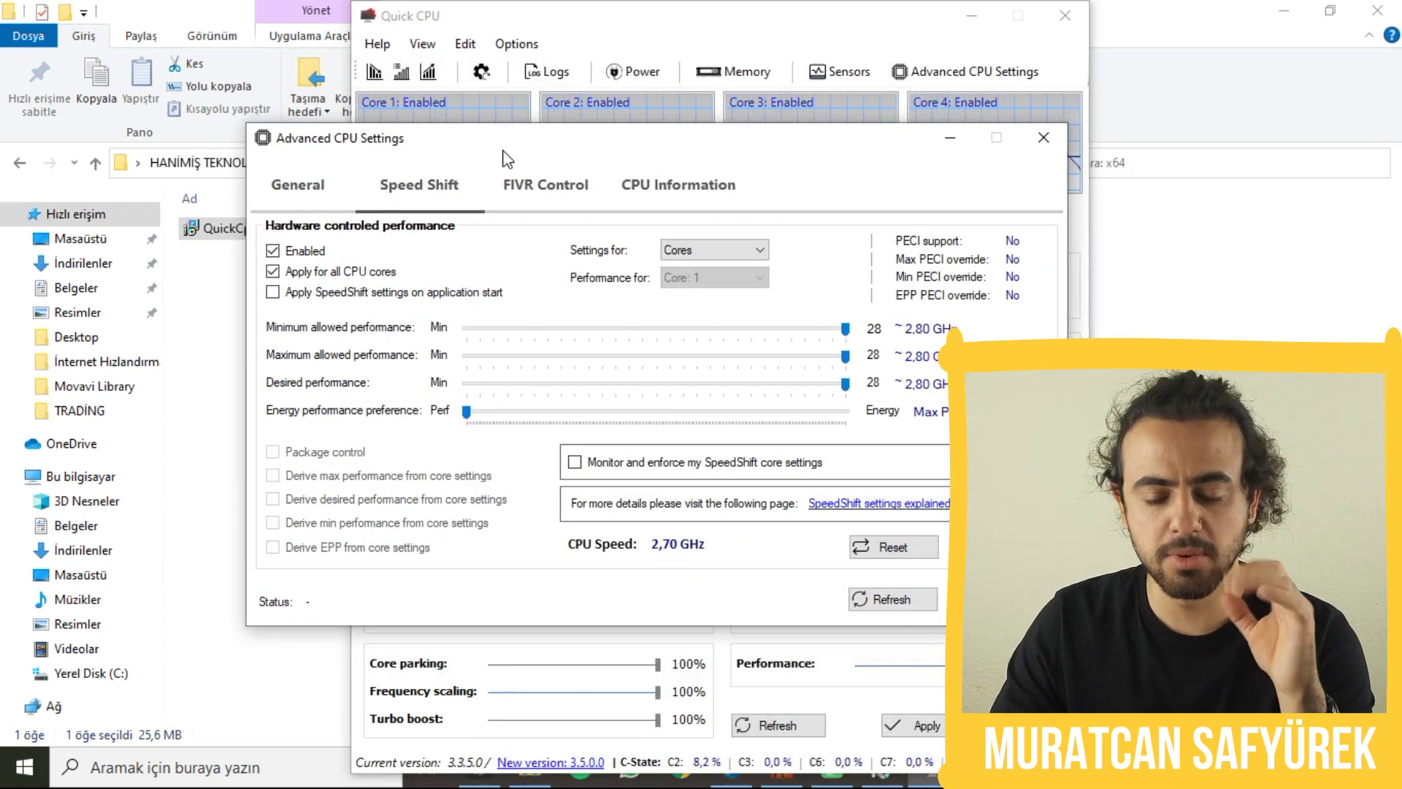
pyautogui.moveTo(508, 159); pyautogui.dragTo(611, 105)
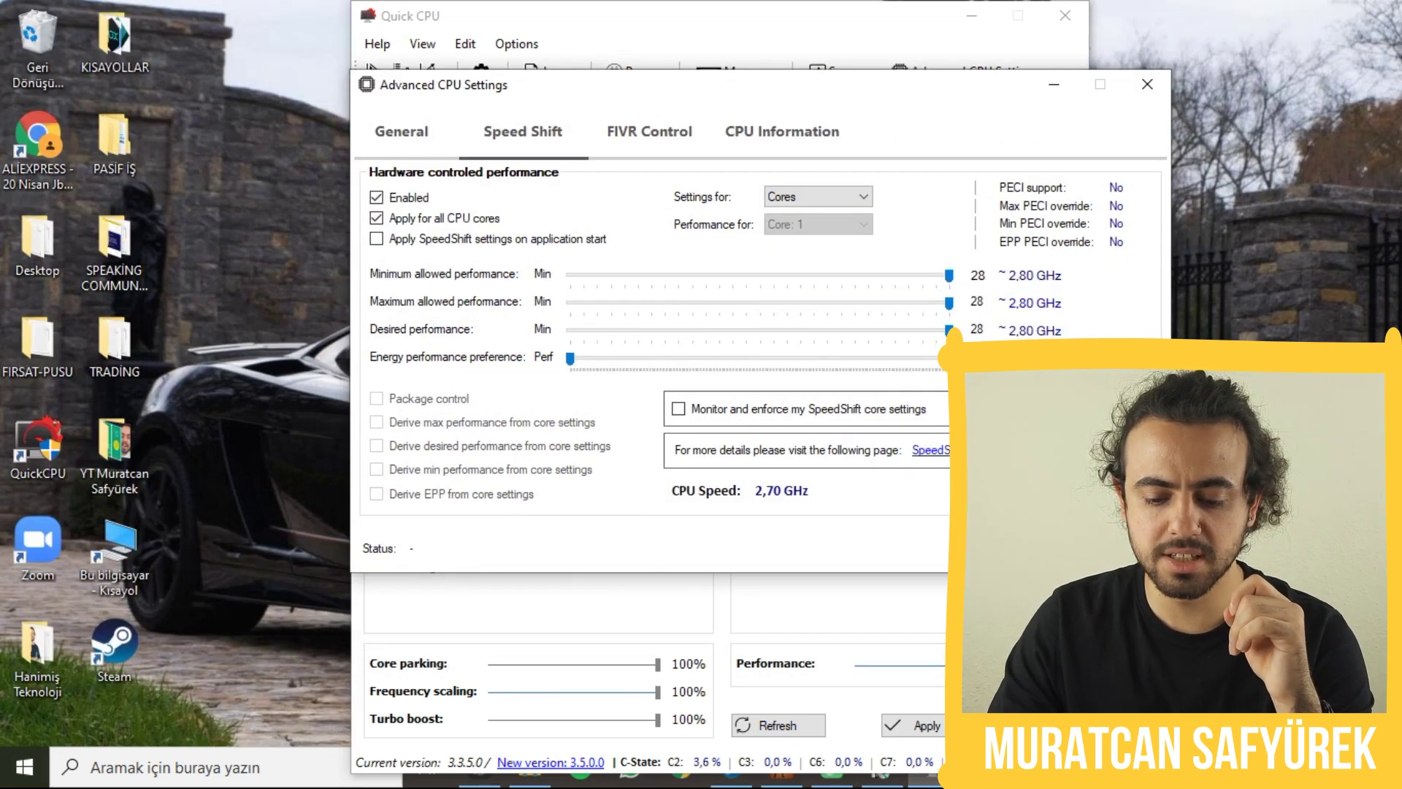
pyautogui.click(913, 725)
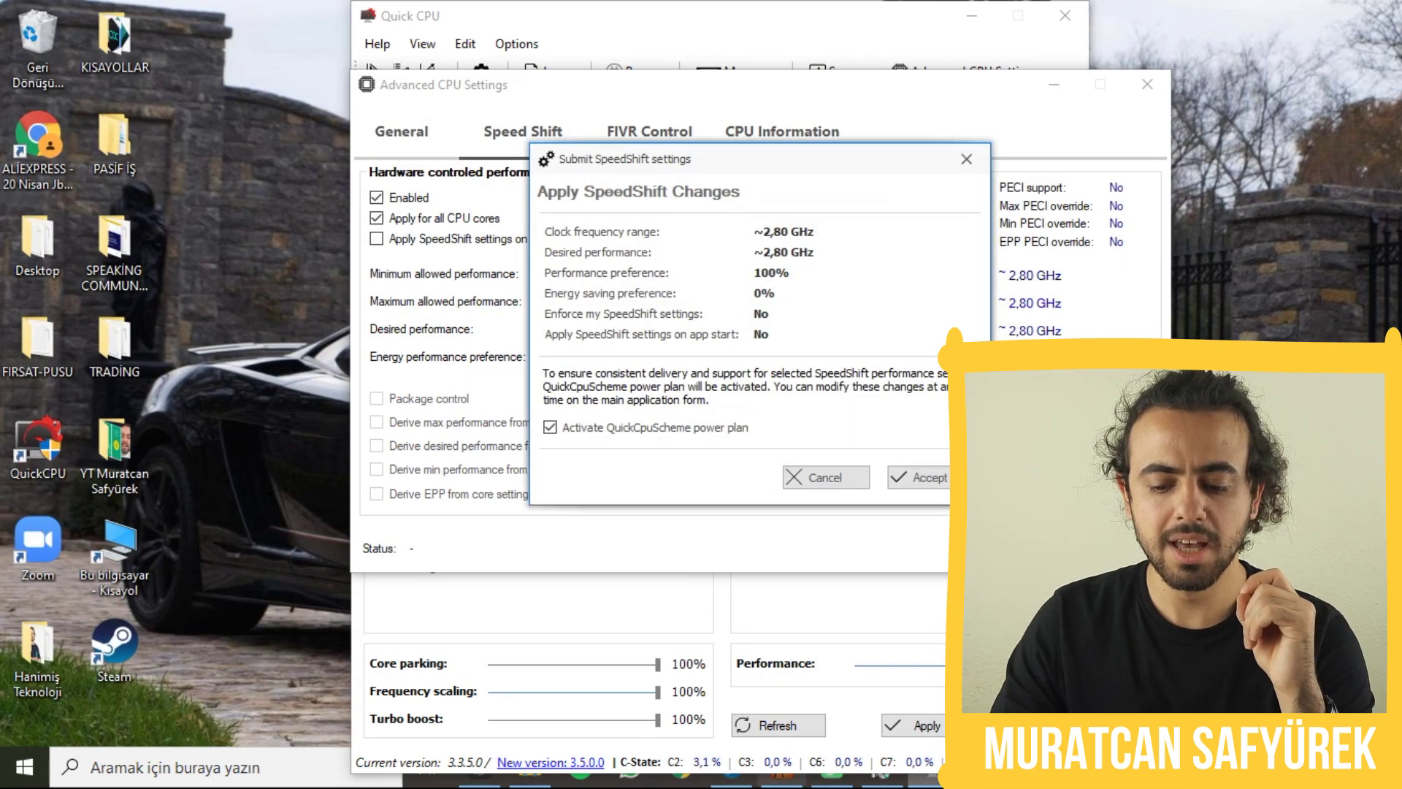
pyautogui.click(918, 476)
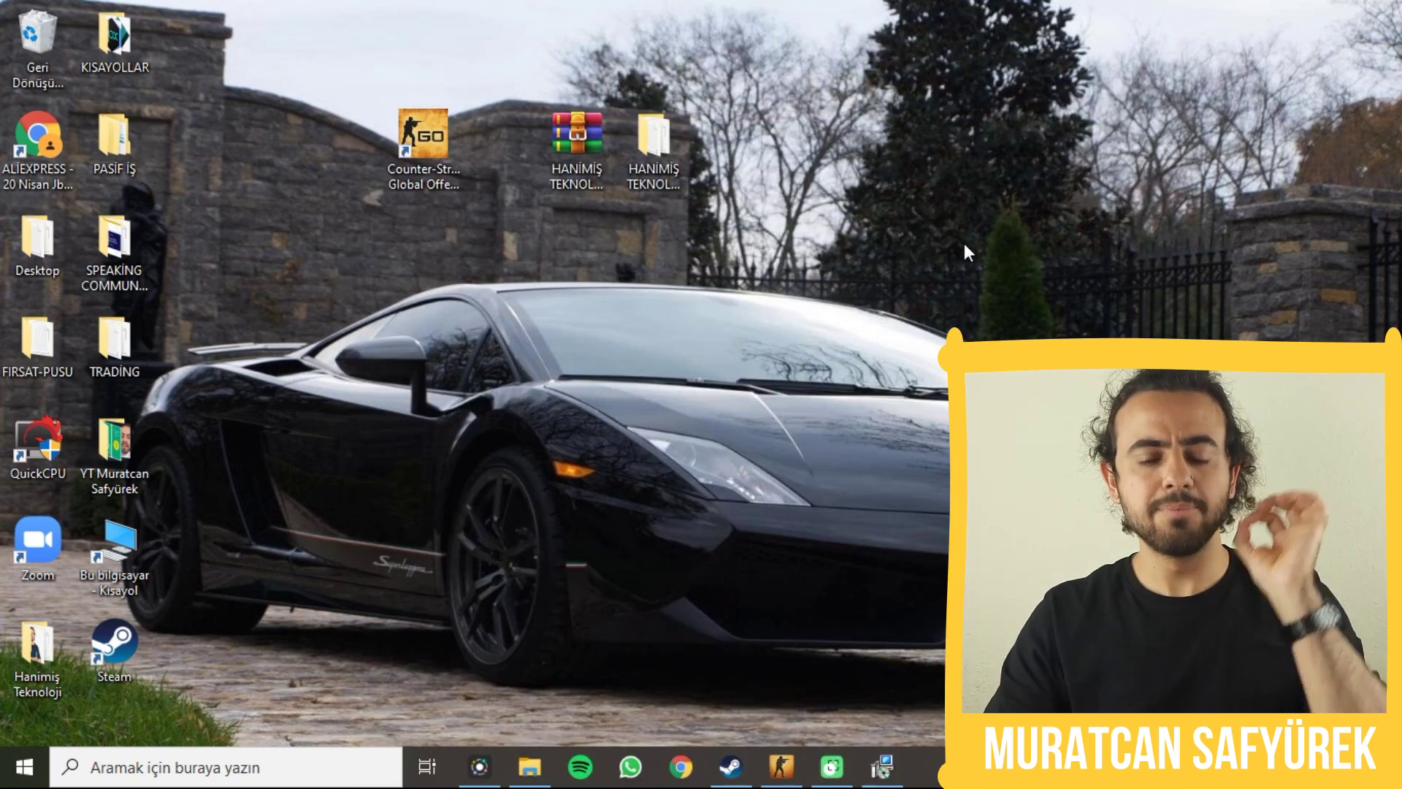
# - Find the Windows appearance and performance settings by searching for performans and open Performans Seçenekleri
pyautogui.click(223, 778)
pyautogui.write('perfor')
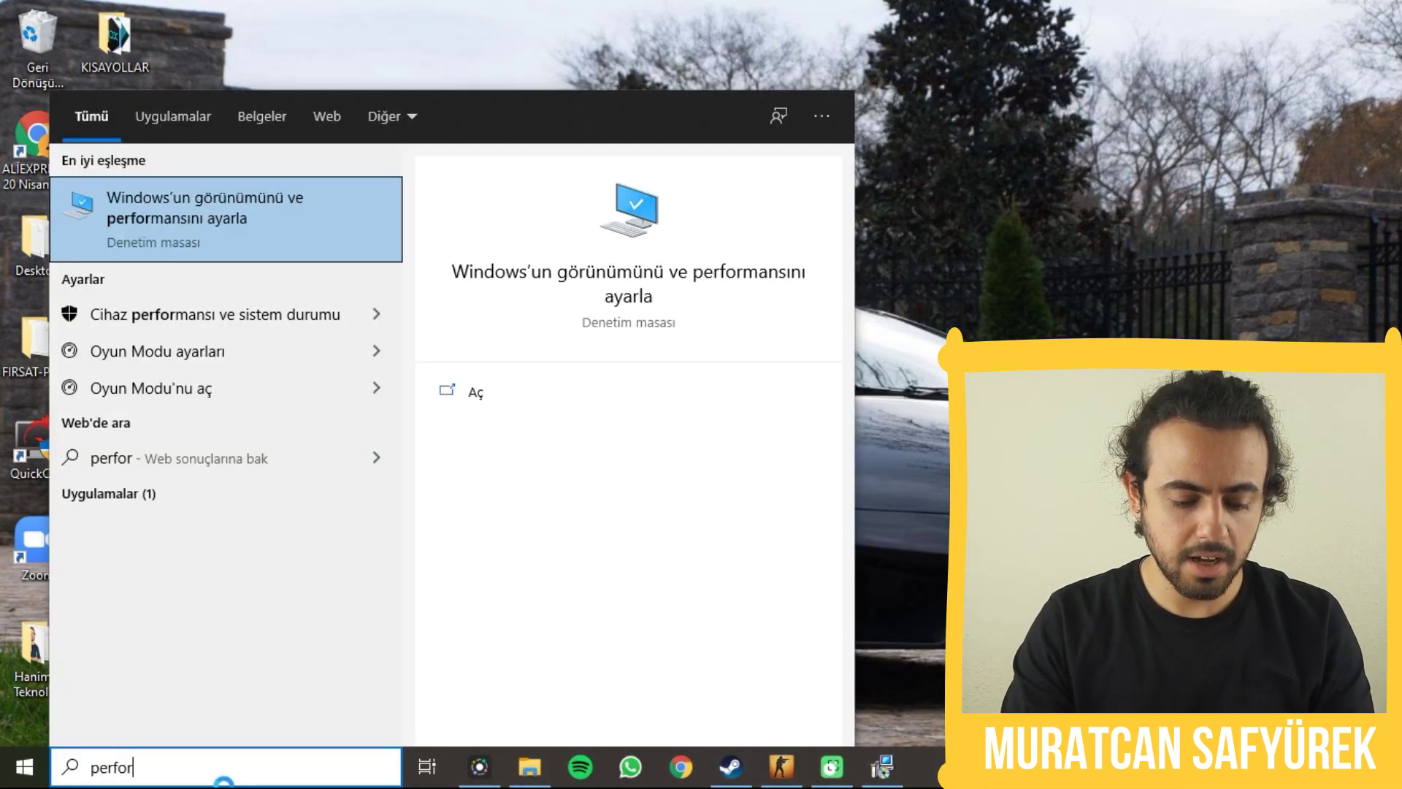
pyautogui.write('mans')
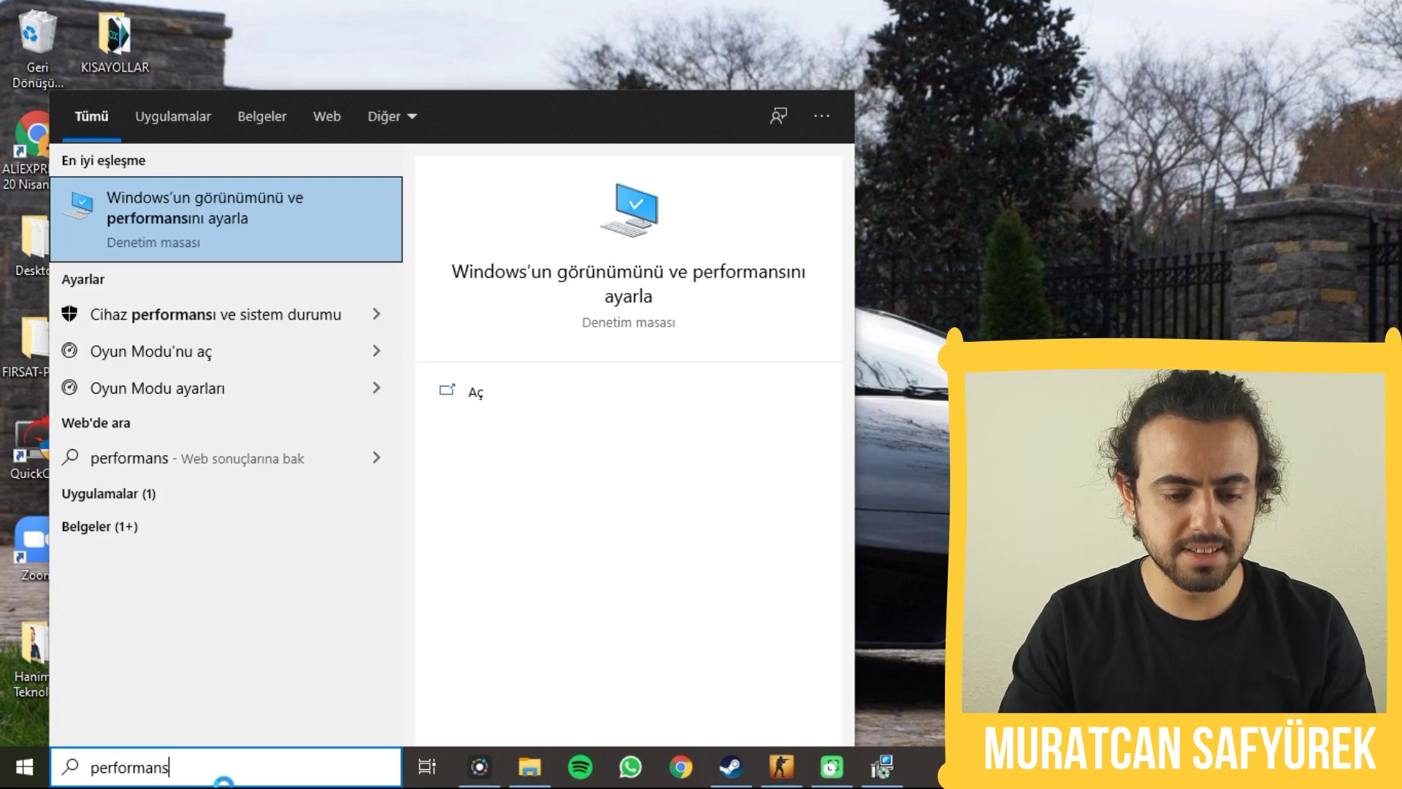
pyautogui.click(264, 228)
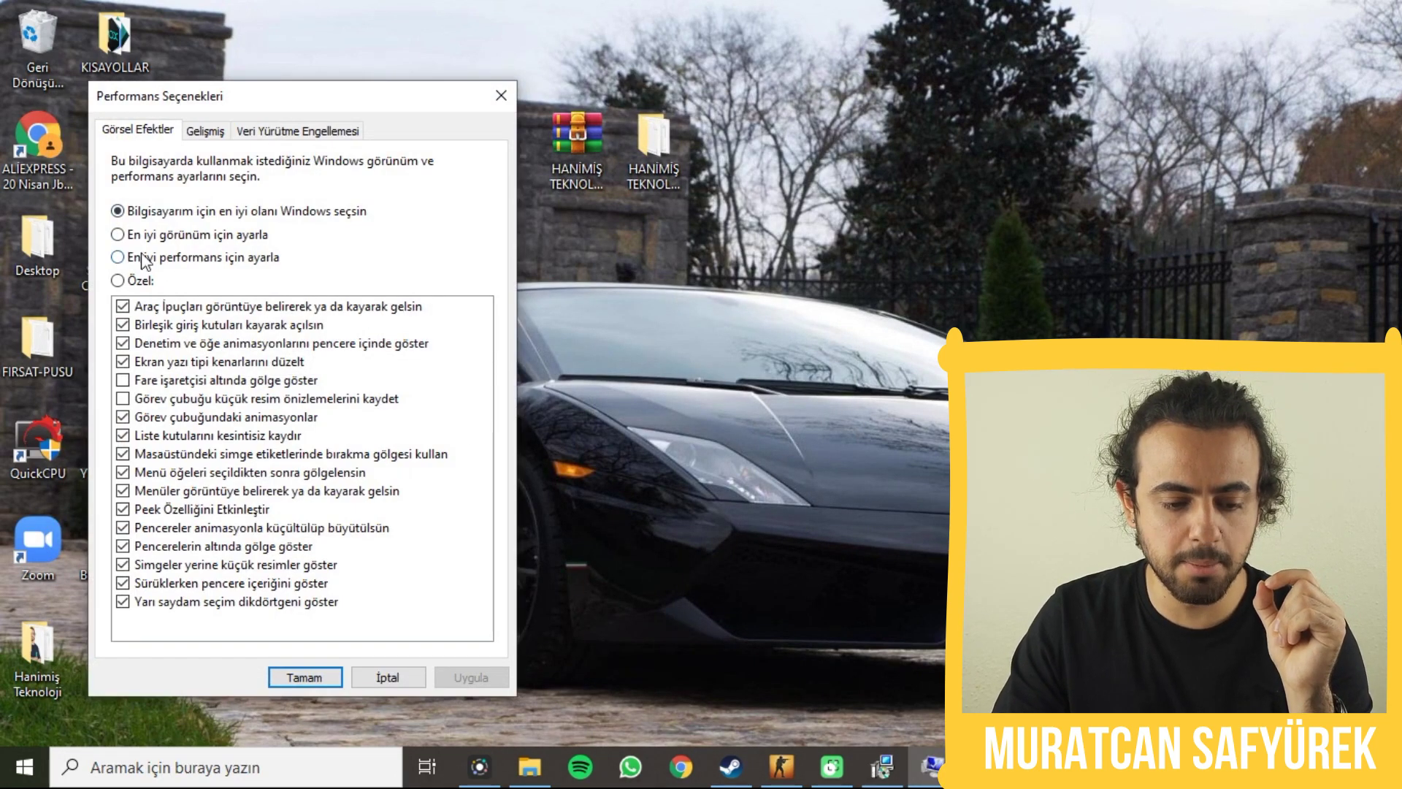
pyautogui.moveTo(274, 95); pyautogui.dragTo(474, 90)
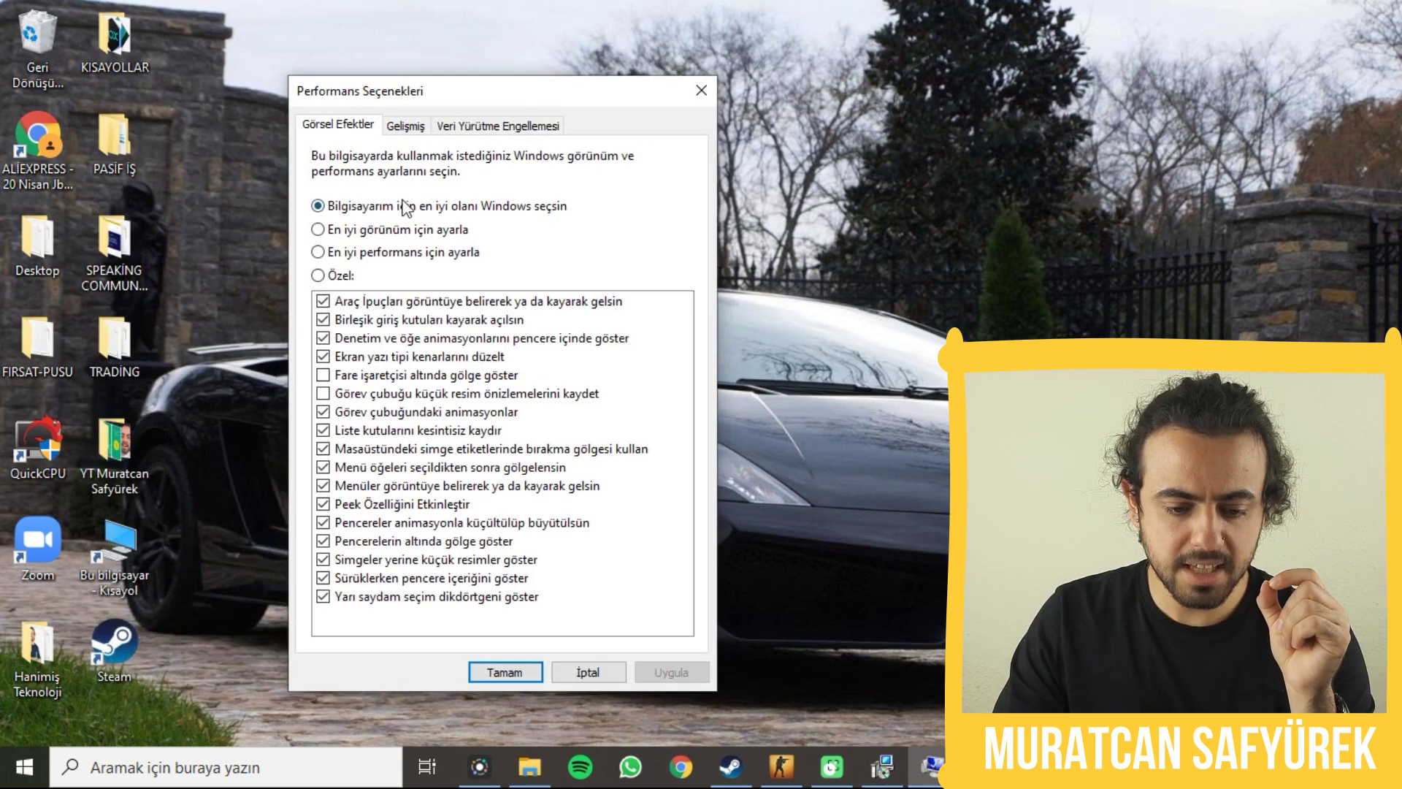
# - Set visual effects to En iyi performans için ayarla, enable Simgeler yerine küçük resimler göster and Ekran yazı tipi kenarlarını düzelt, and apply the settings
pyautogui.click(371, 257)
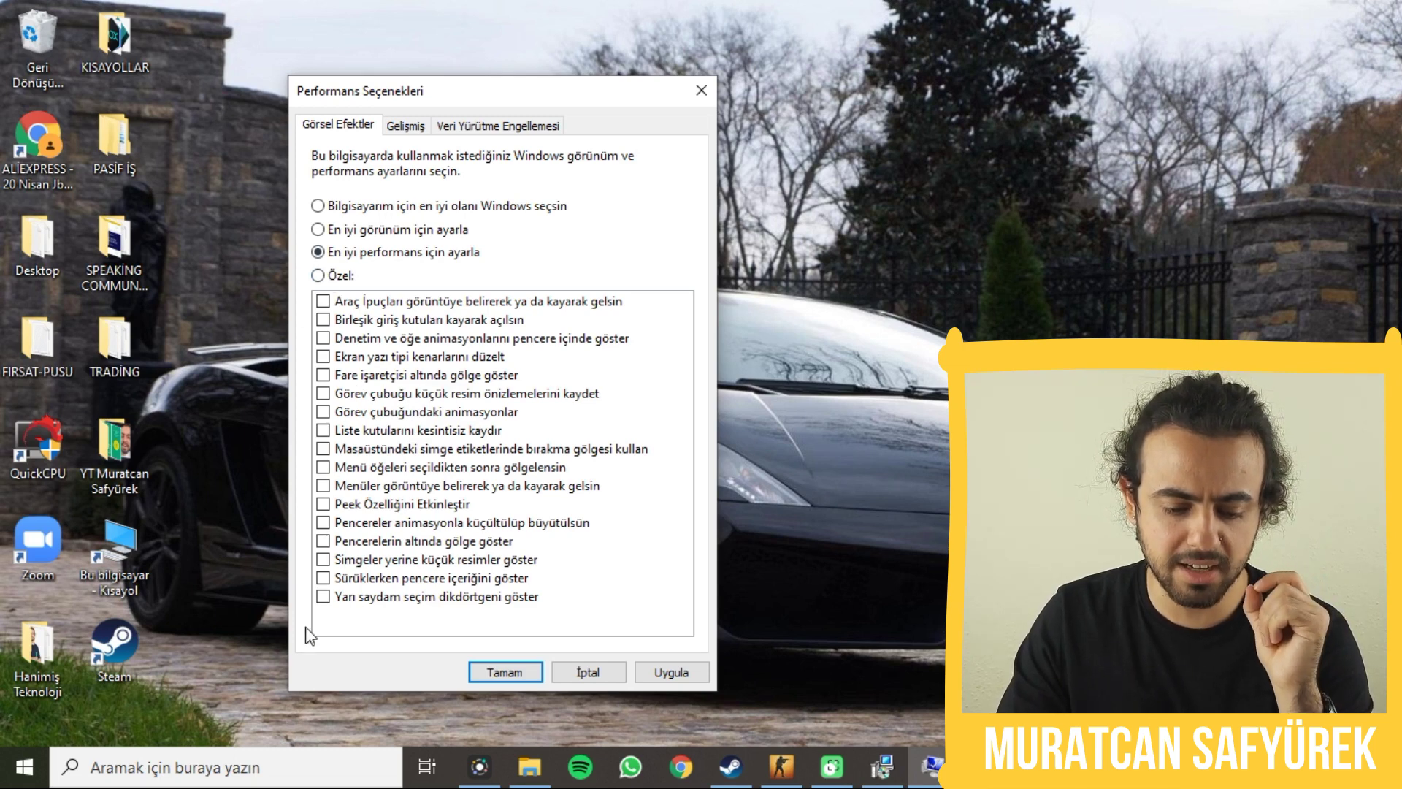
pyautogui.click(324, 560)
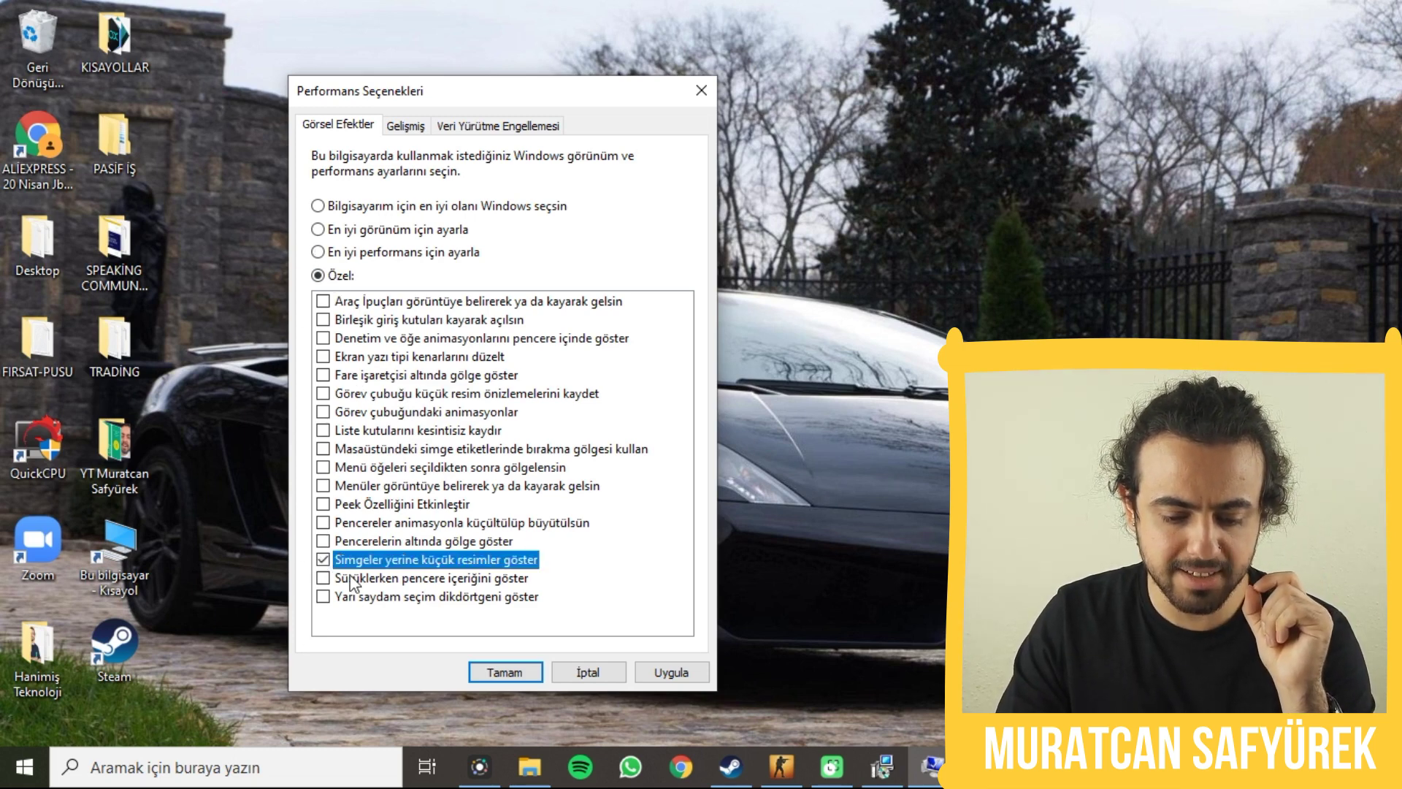
pyautogui.click(323, 357)
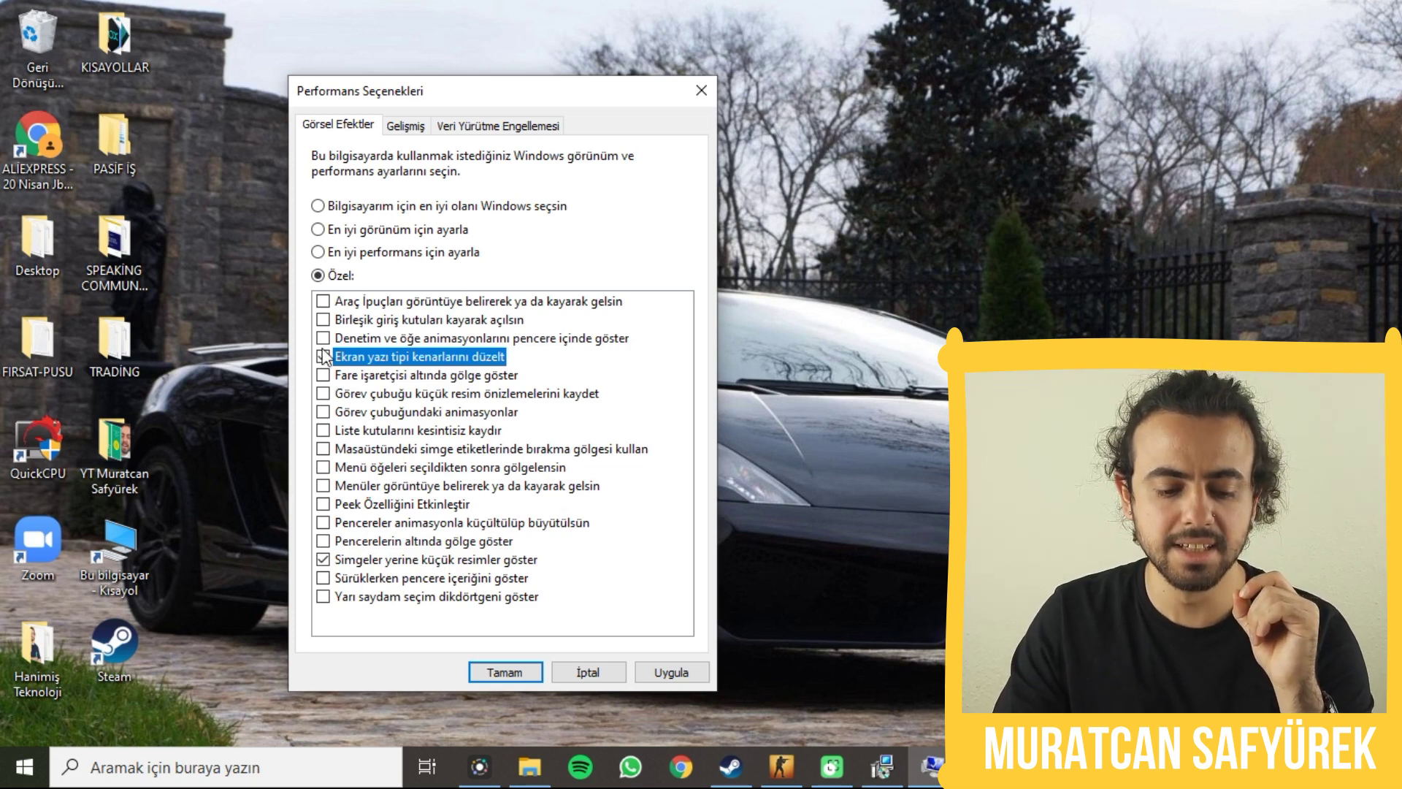
pyautogui.click(646, 670)
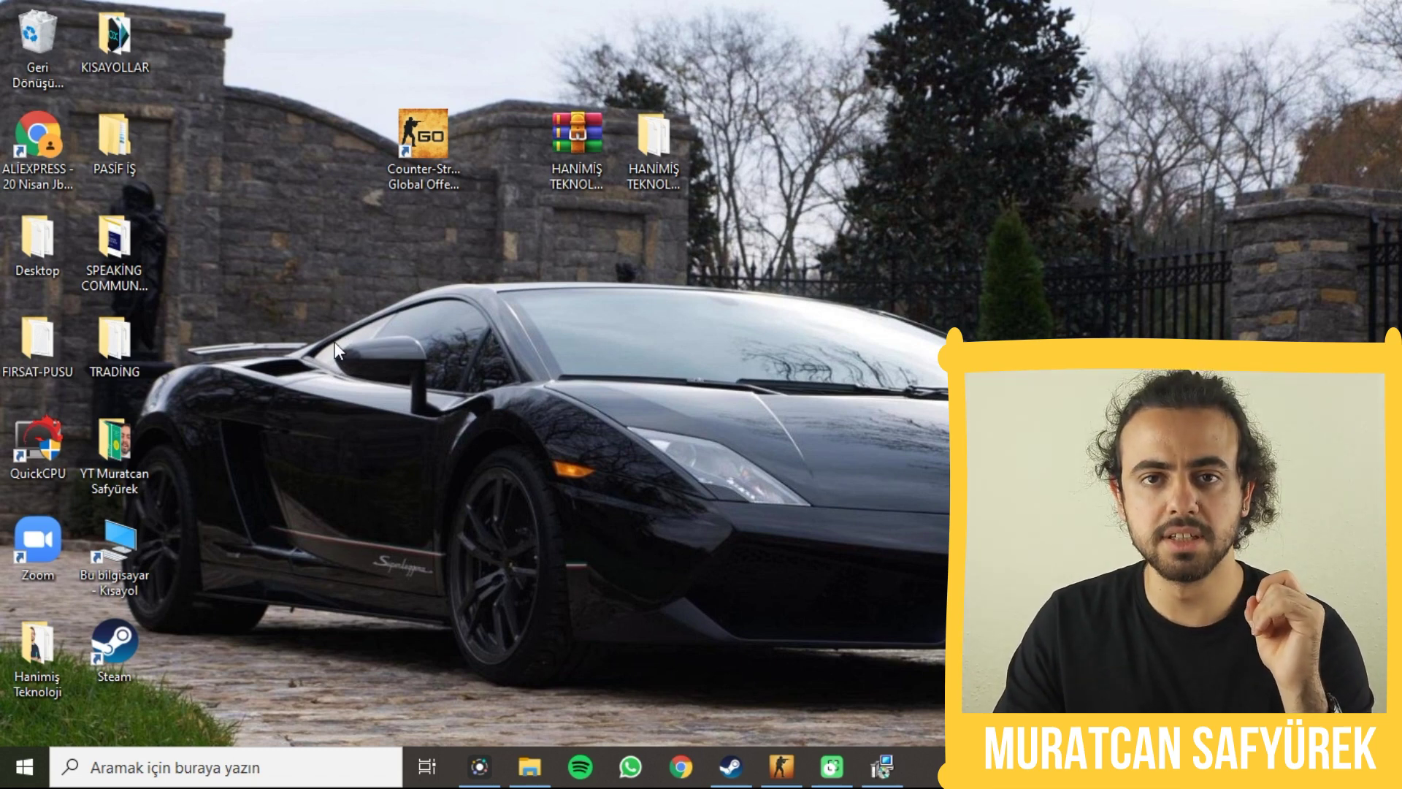
# - Open the Odaklanma yardımı system settings by searching Windows for odaklanma
pyautogui.click(175, 767)
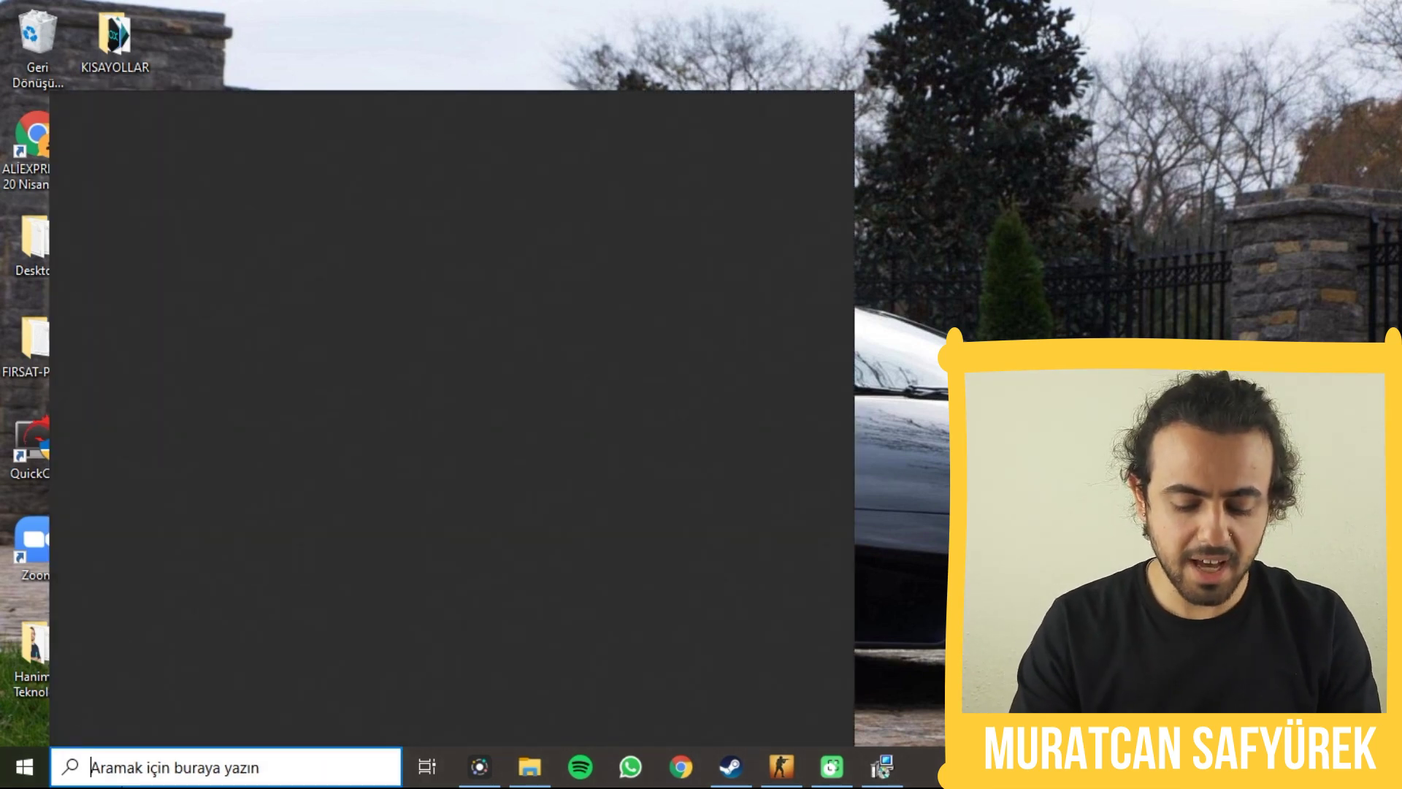
pyautogui.write('odaklanma')
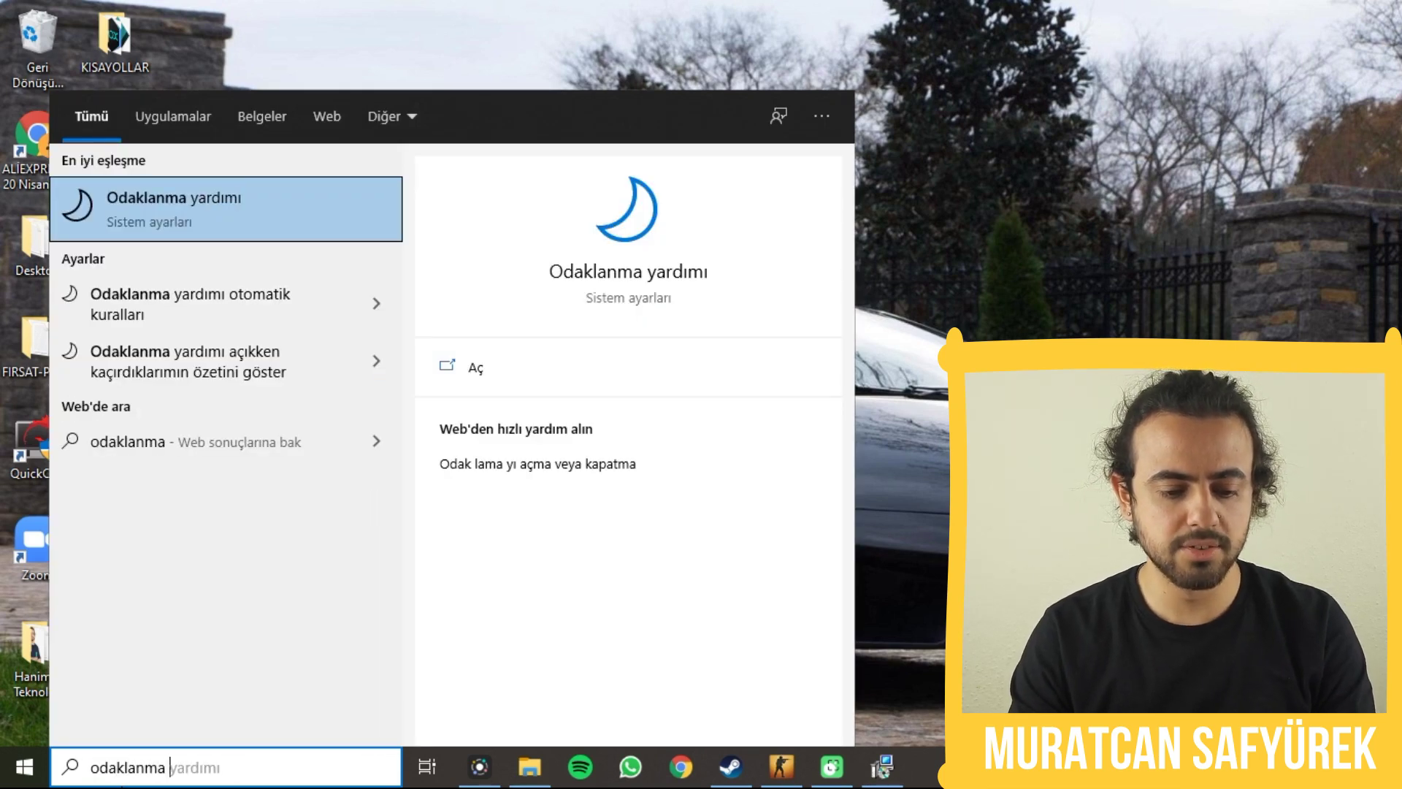
pyautogui.press('Return')
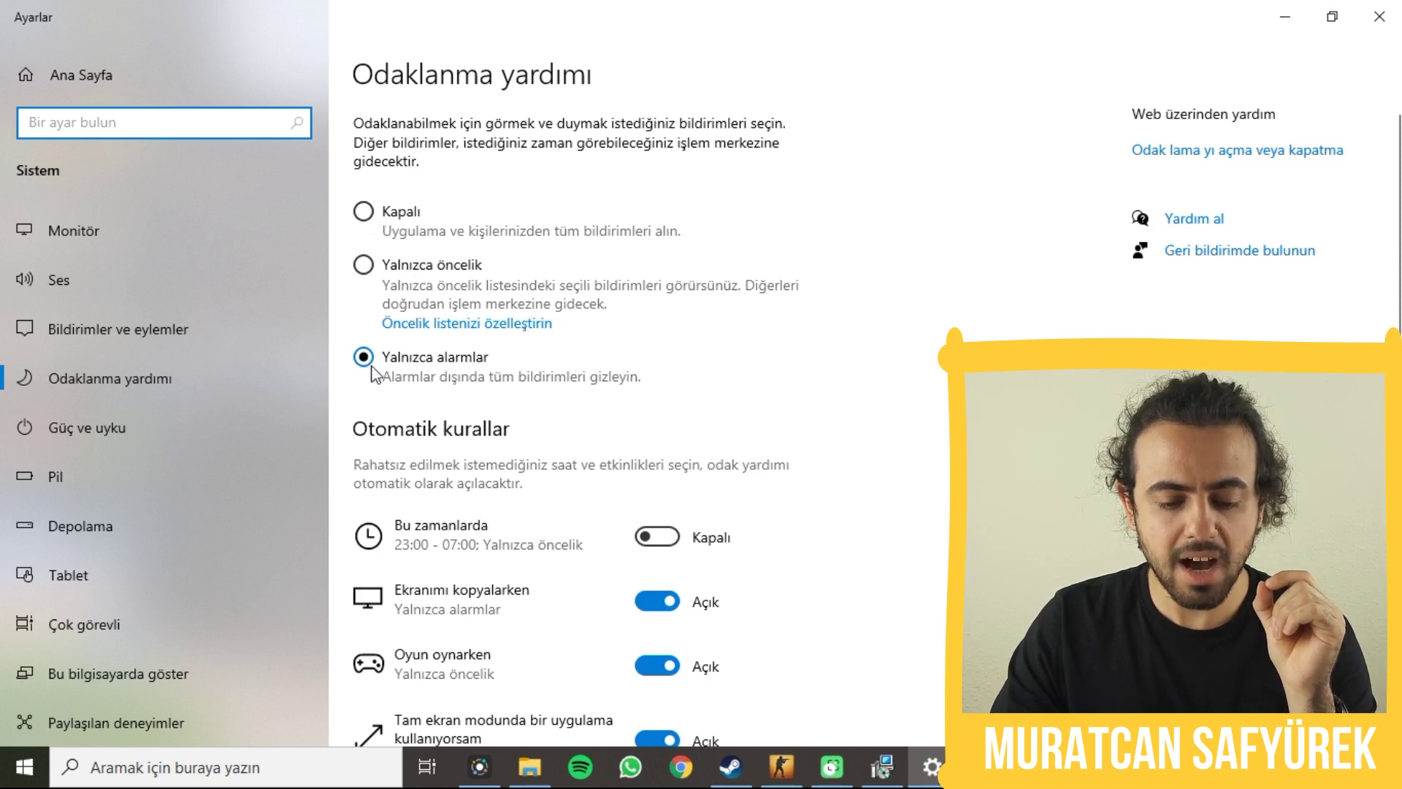
# - Open the Öncelik listesi of Odaklanma yardımı and review its notification options and listed apps
pyautogui.click(459, 327)
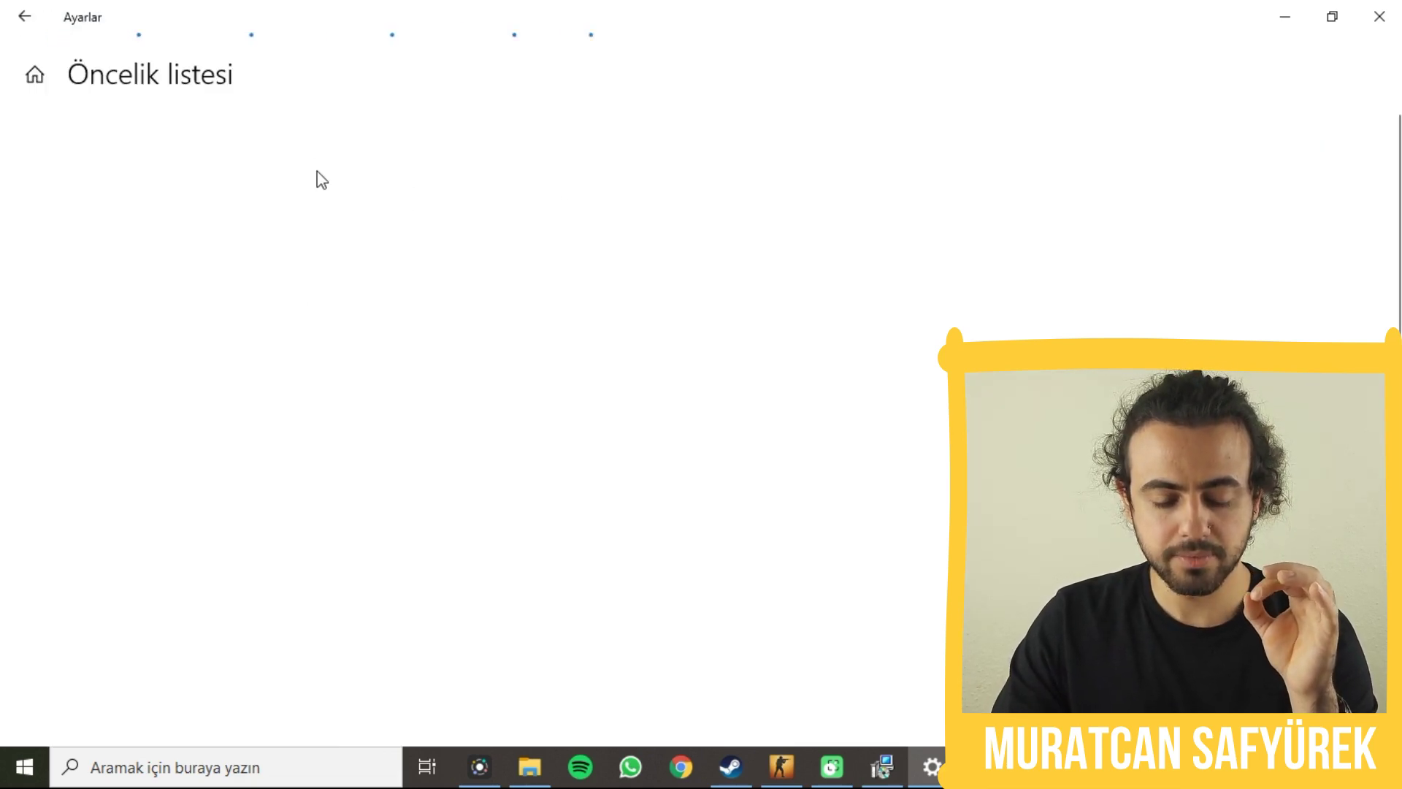
pyautogui.scroll(-5, 454, 363)
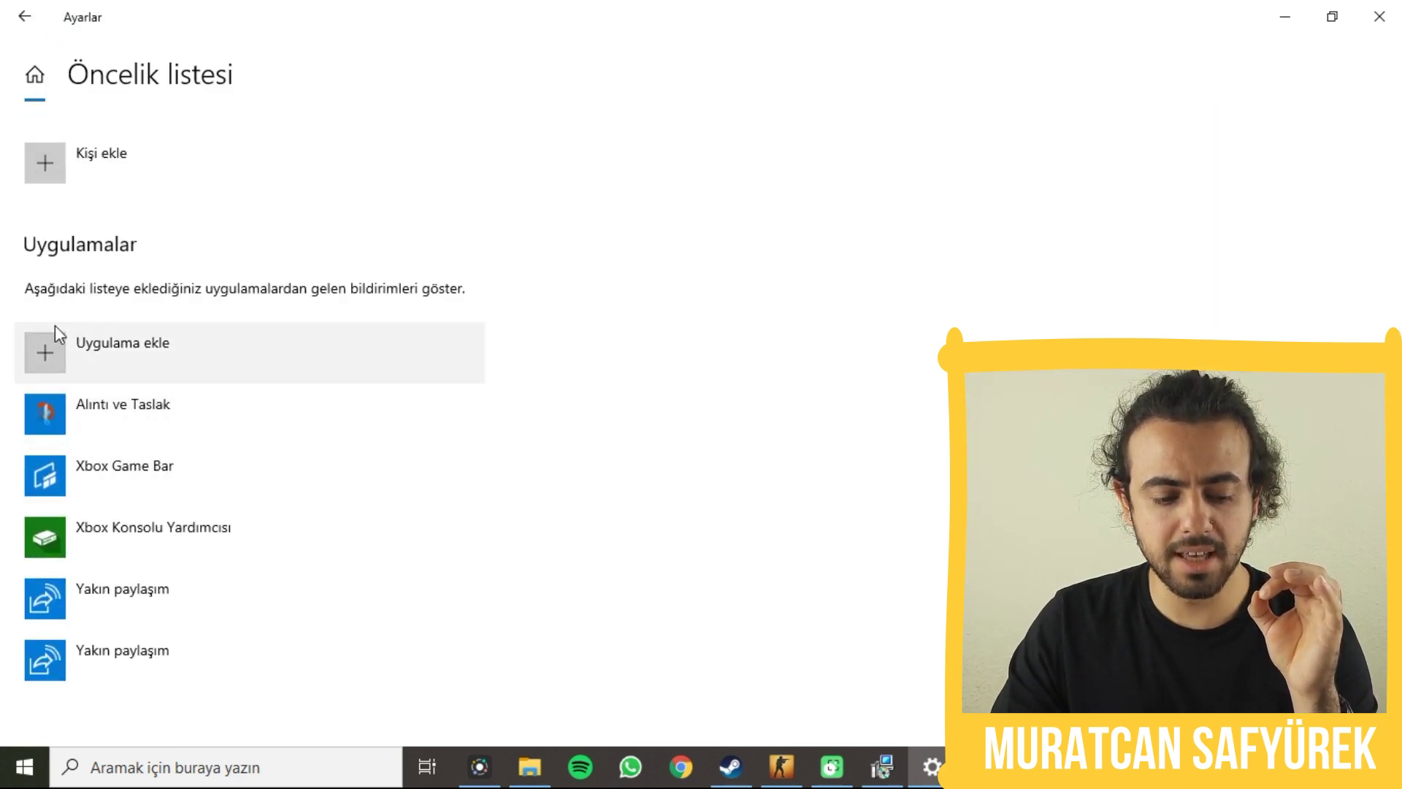
pyautogui.scroll(5, 182, 356)
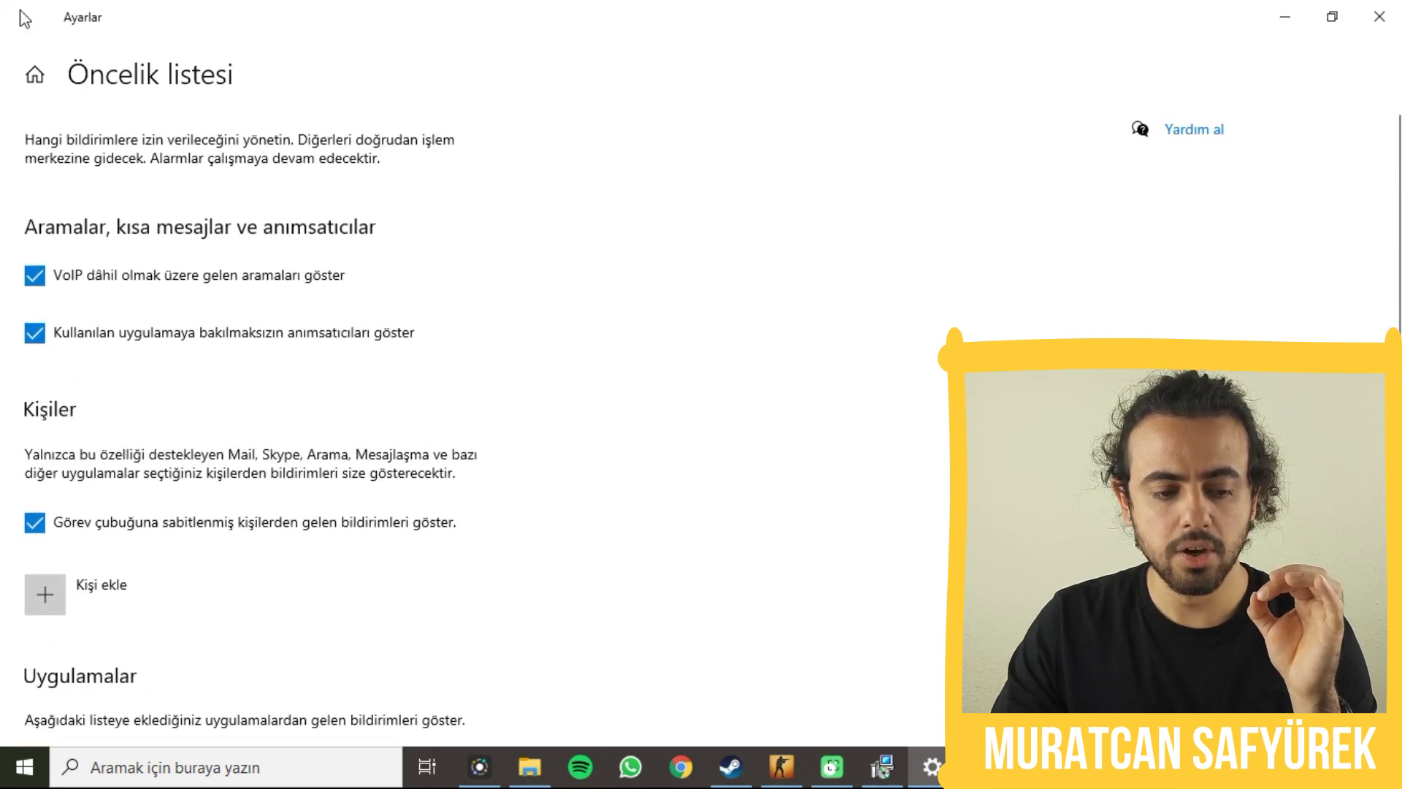
# - Return from the Öncelik listesi to Odaklanma yardımı and set the focus mode to Yalnızca alarmlar
pyautogui.click(24, 16)
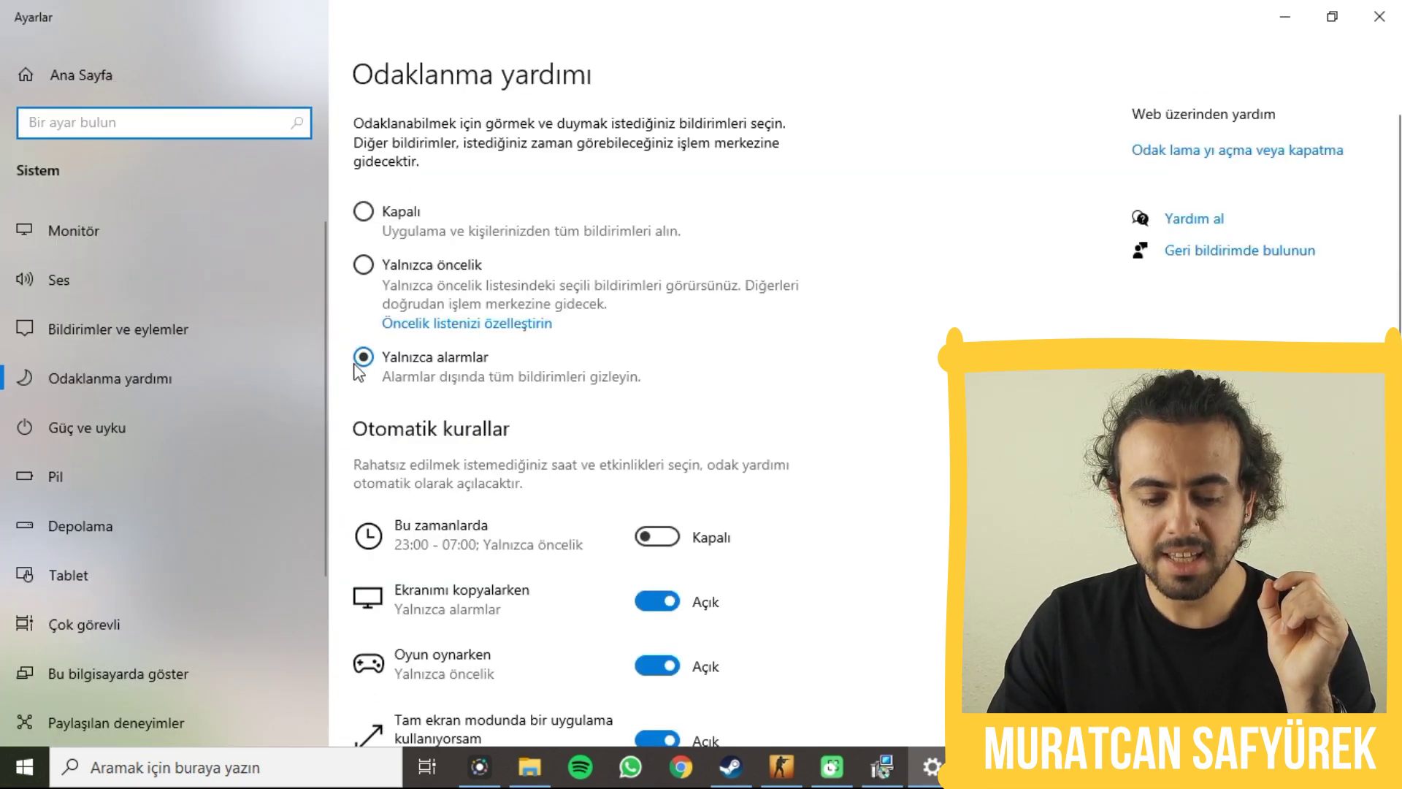
pyautogui.click(448, 377)
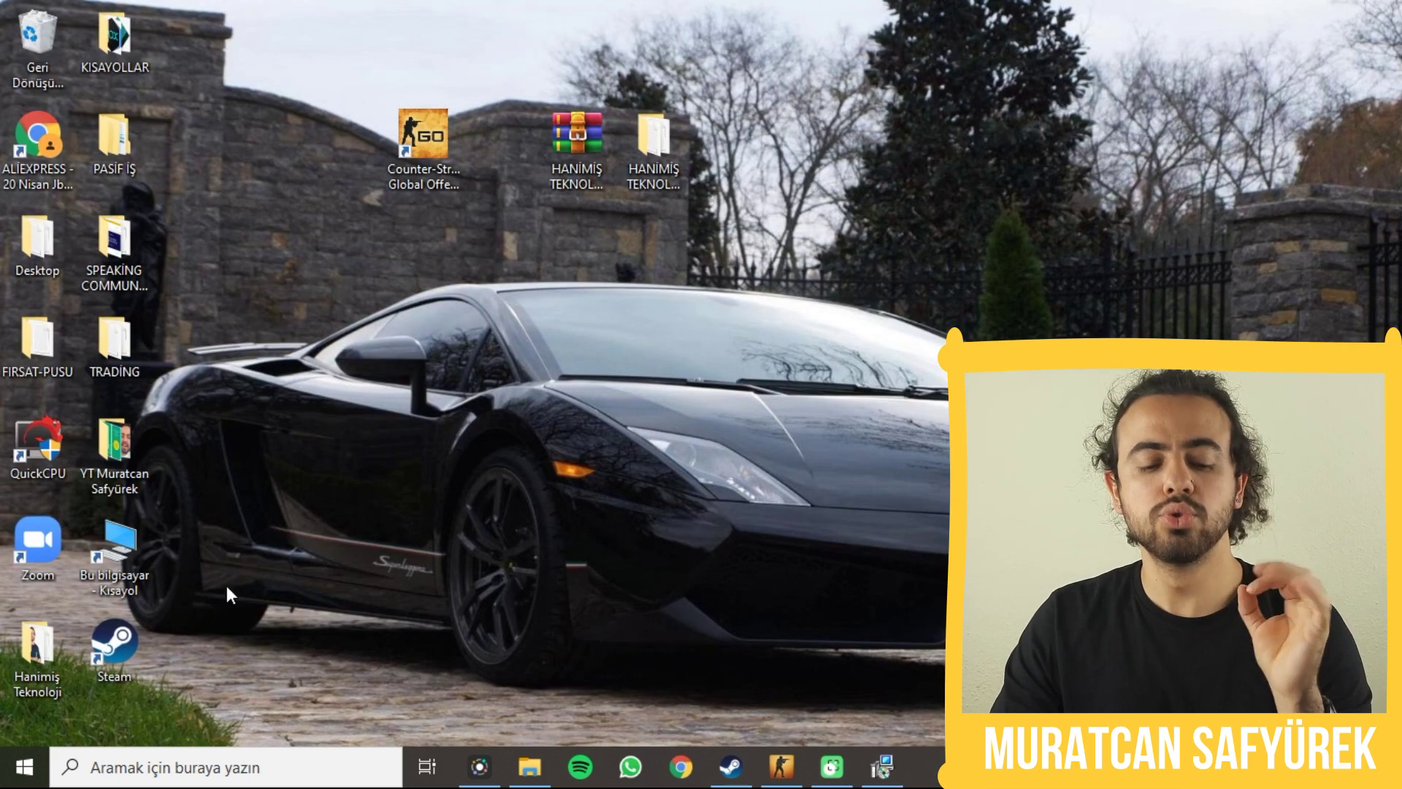
# - Search Windows for oyun modu to reach the game settings, and switch Xbox Game Bar off
pyautogui.click(103, 763)
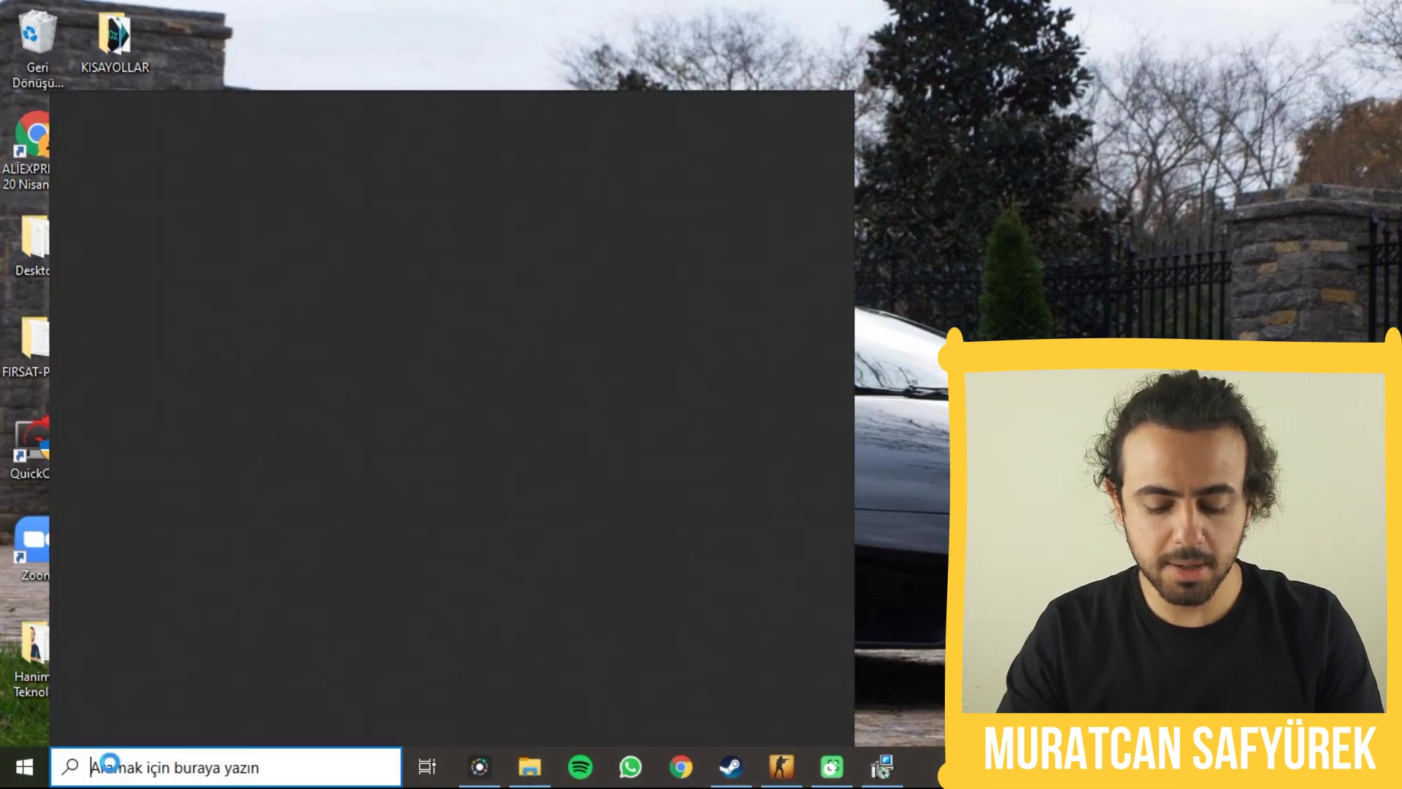
pyautogui.write('oyun modu')
pyautogui.press('Return')
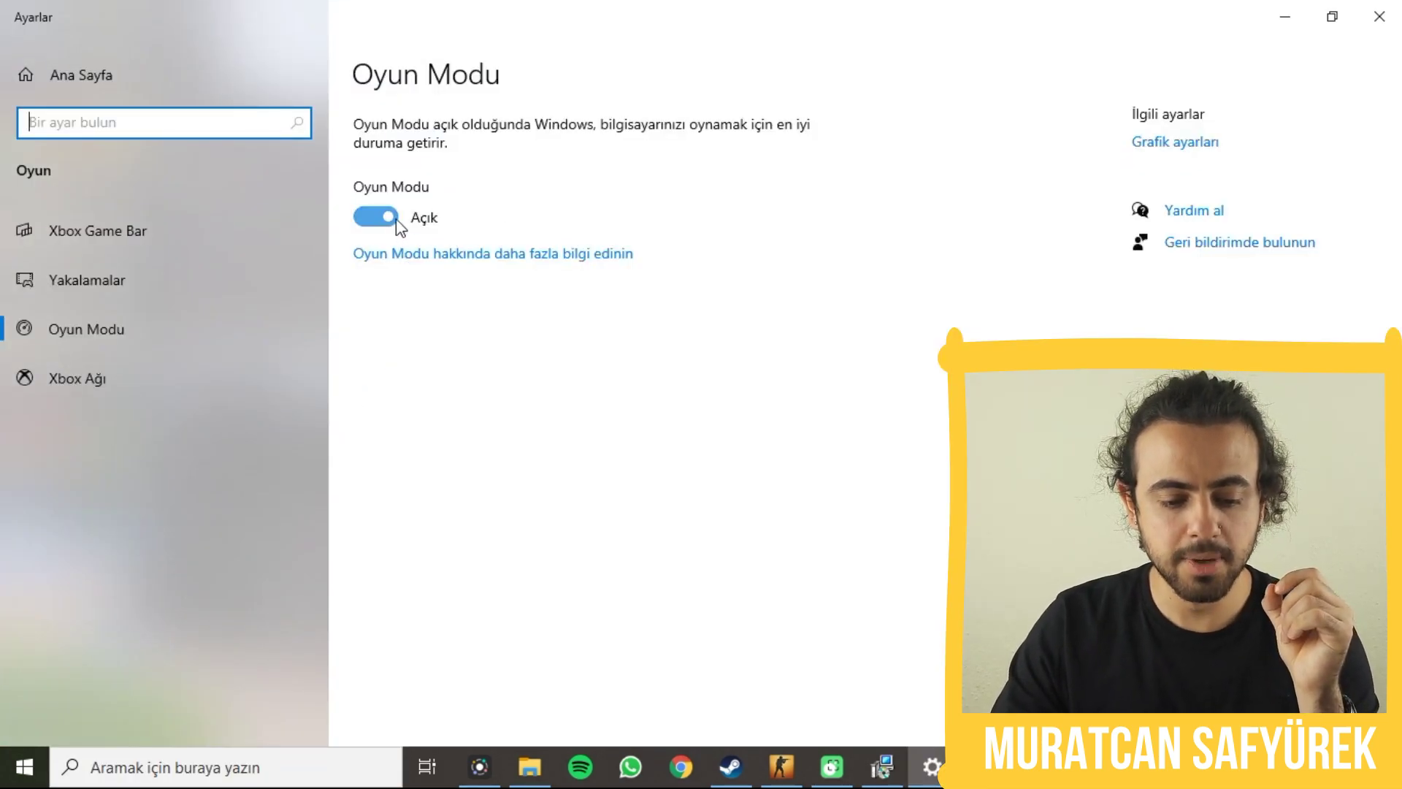
pyautogui.click(130, 227)
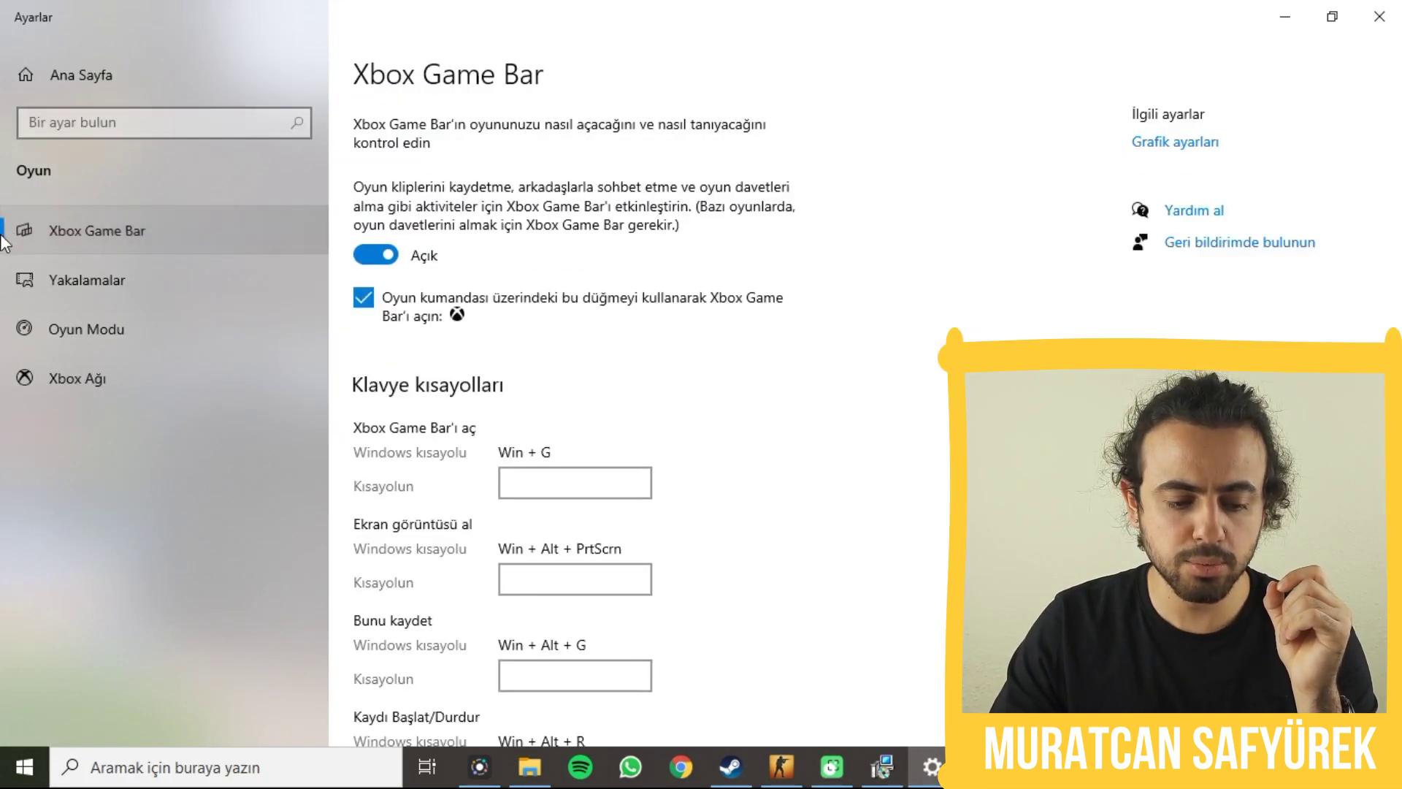
pyautogui.click(387, 260)
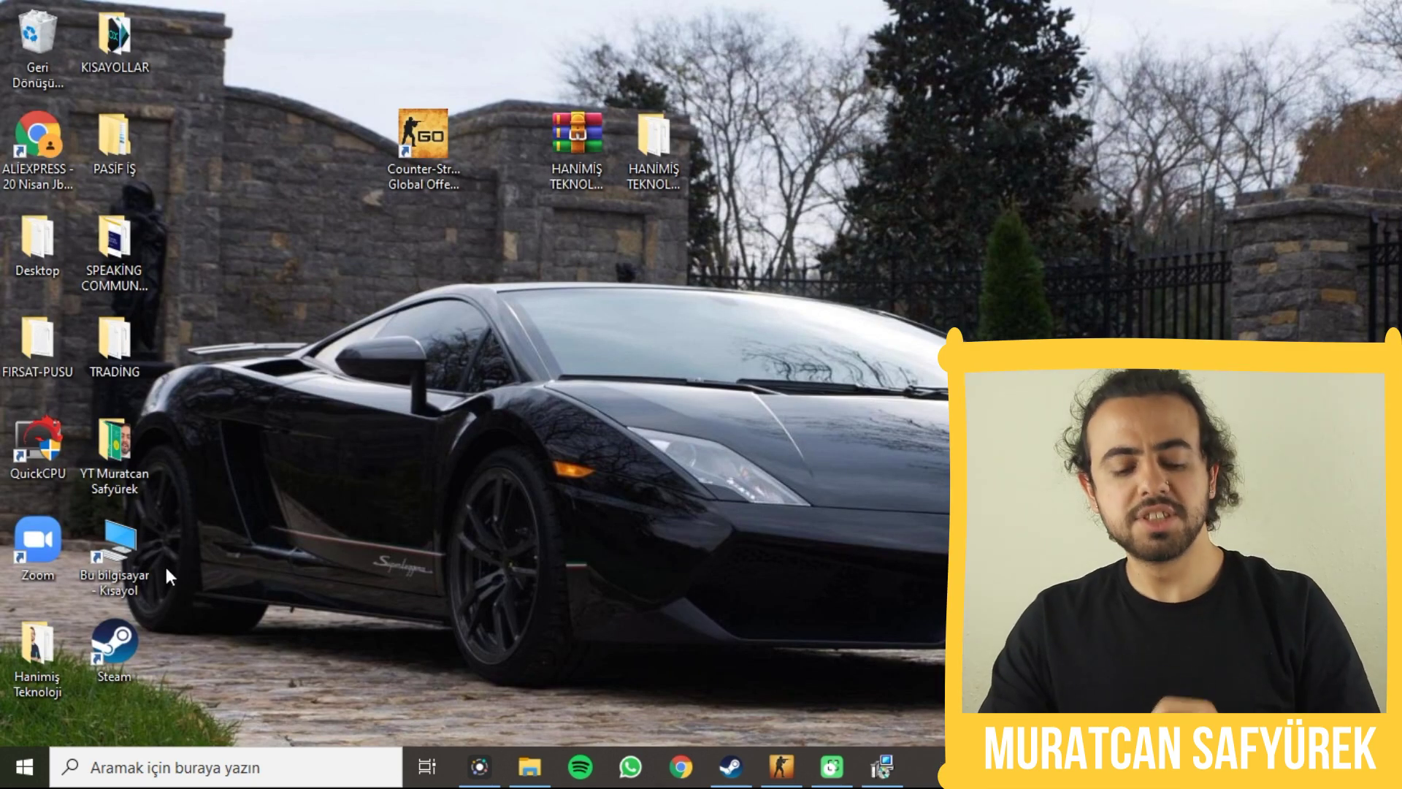
# - Open the Grafik ayarları system settings by searching Windows for grafik a, and dismiss the application file picker
pyautogui.click(234, 767)
pyautogui.write('grafik a')
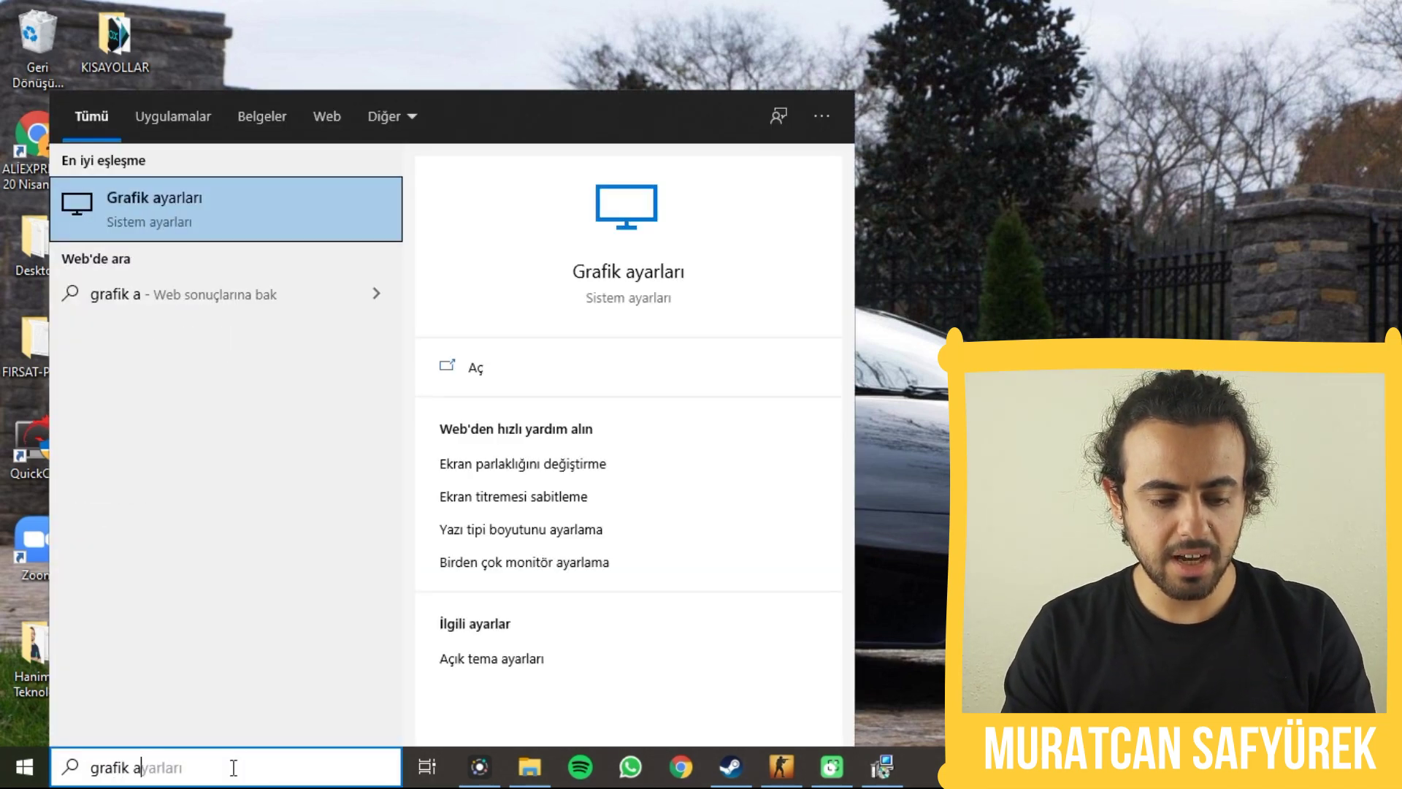
pyautogui.press('Return')
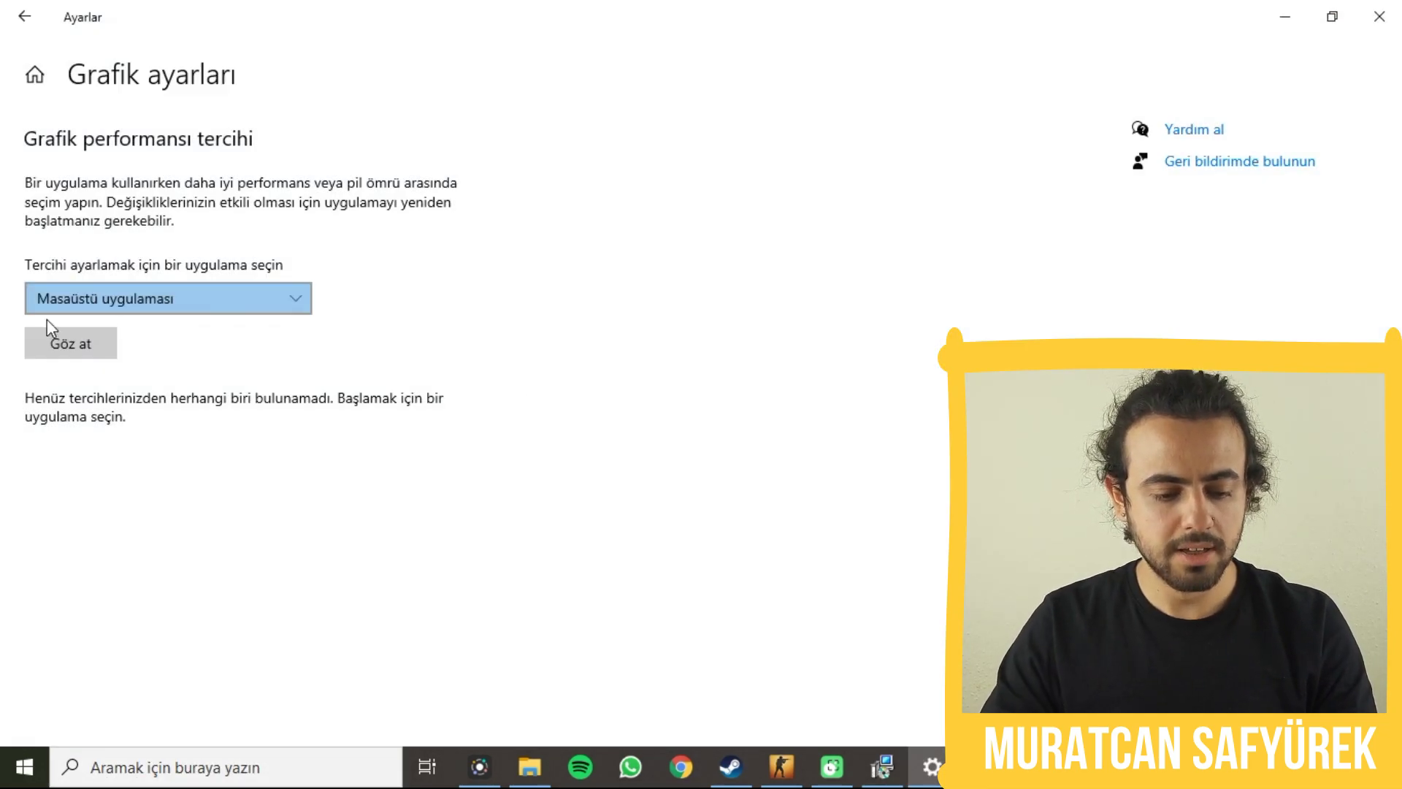
pyautogui.click(54, 339)
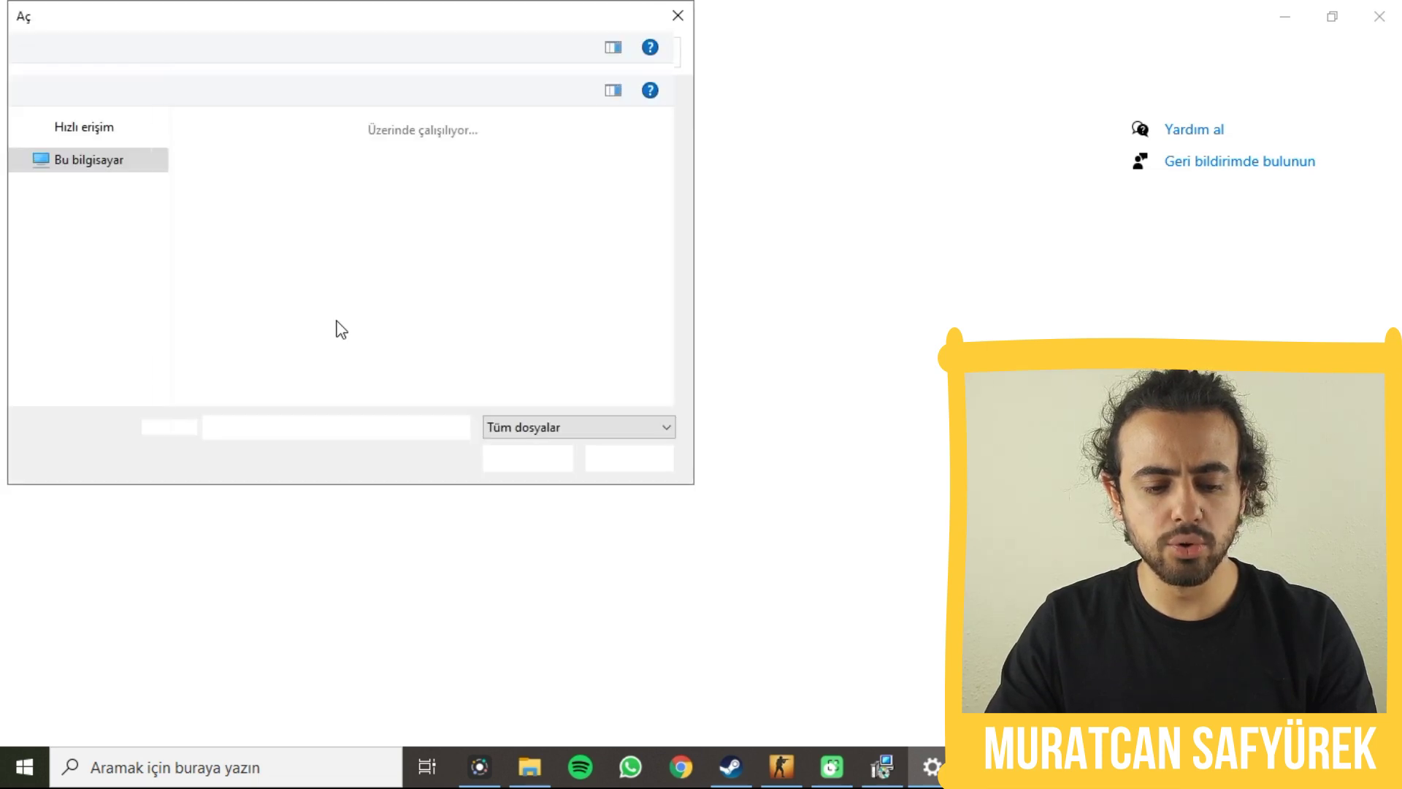
pyautogui.click(677, 16)
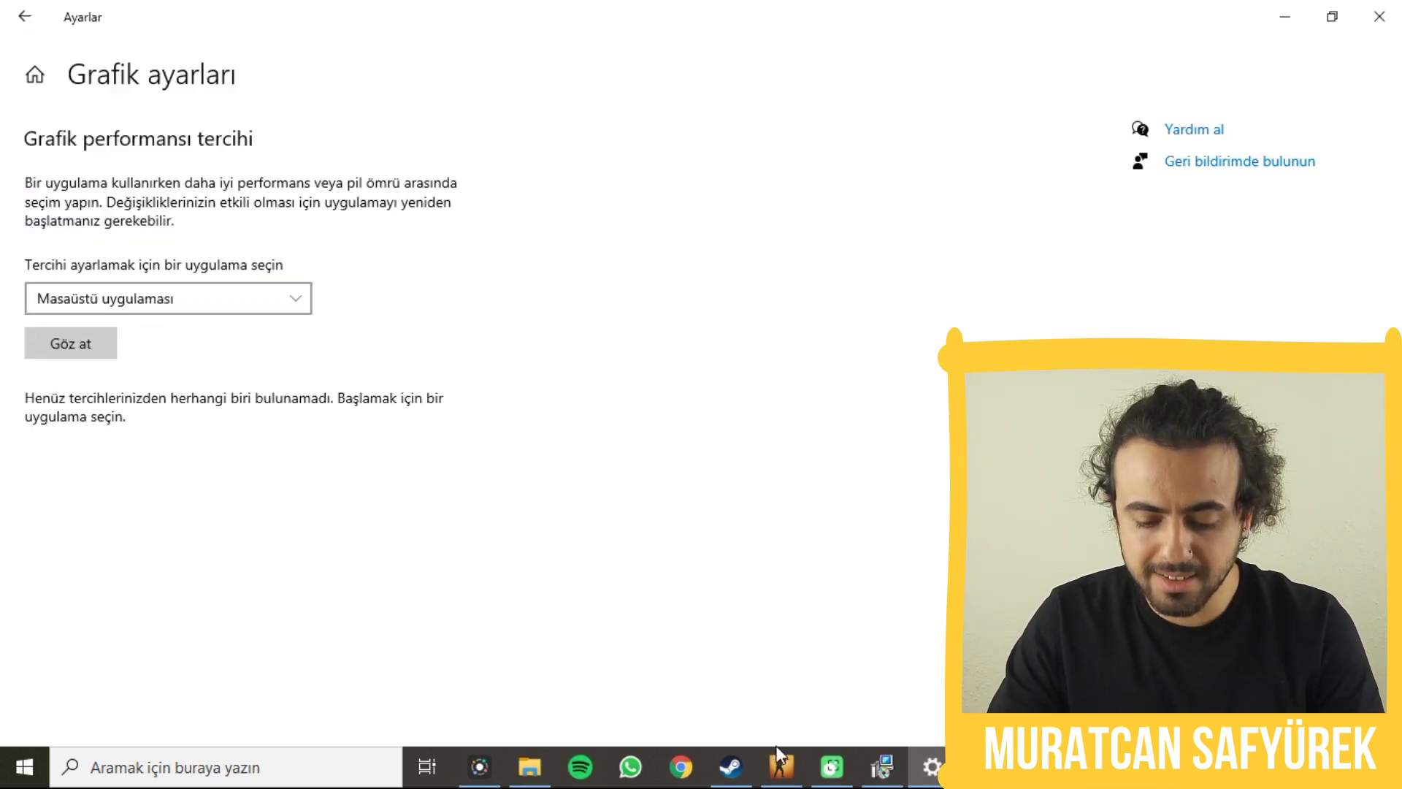
# - Switch to Steam, browse to the local files folder of Counter-Strike: Global Offensive, and copy the folder's path
pyautogui.click(731, 767)
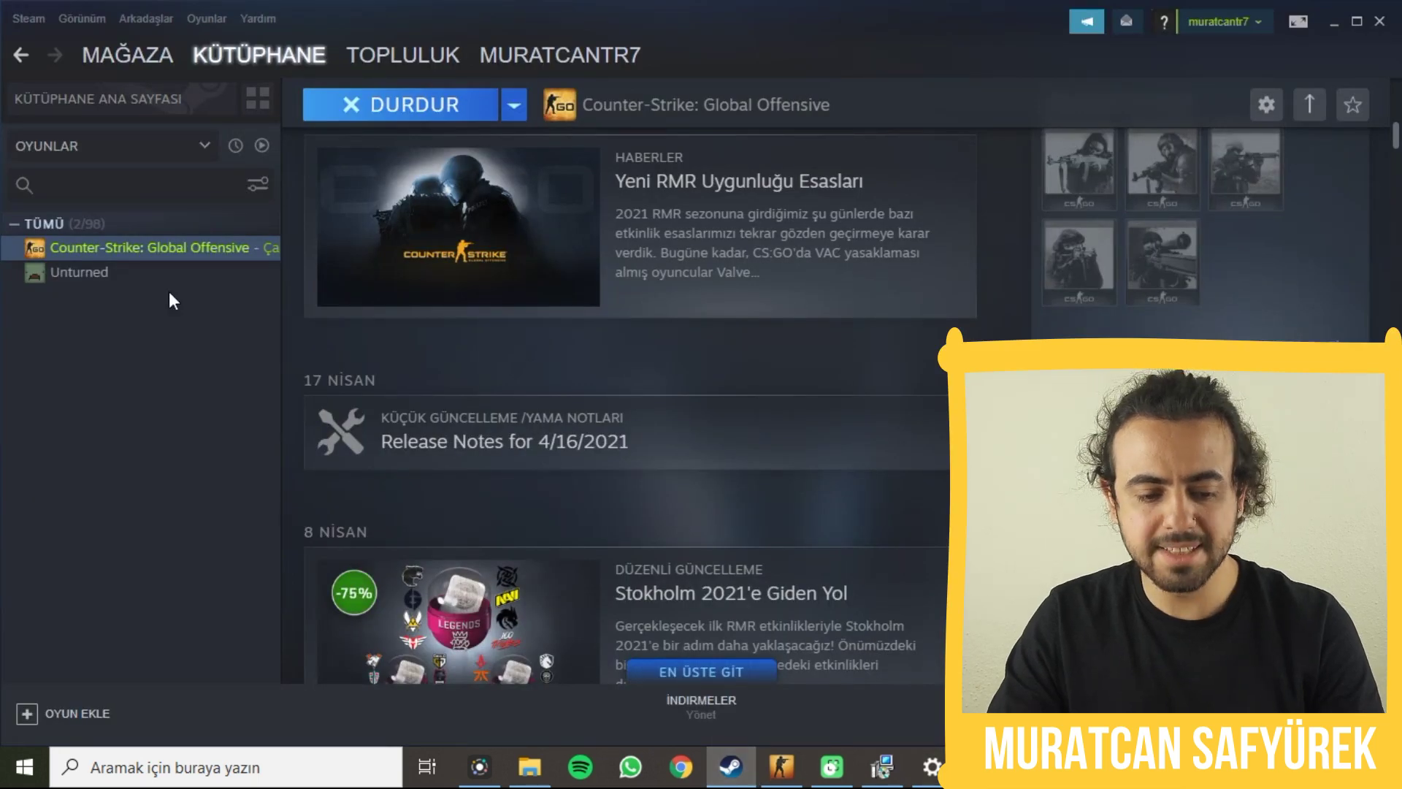
pyautogui.rightClick(100, 255)
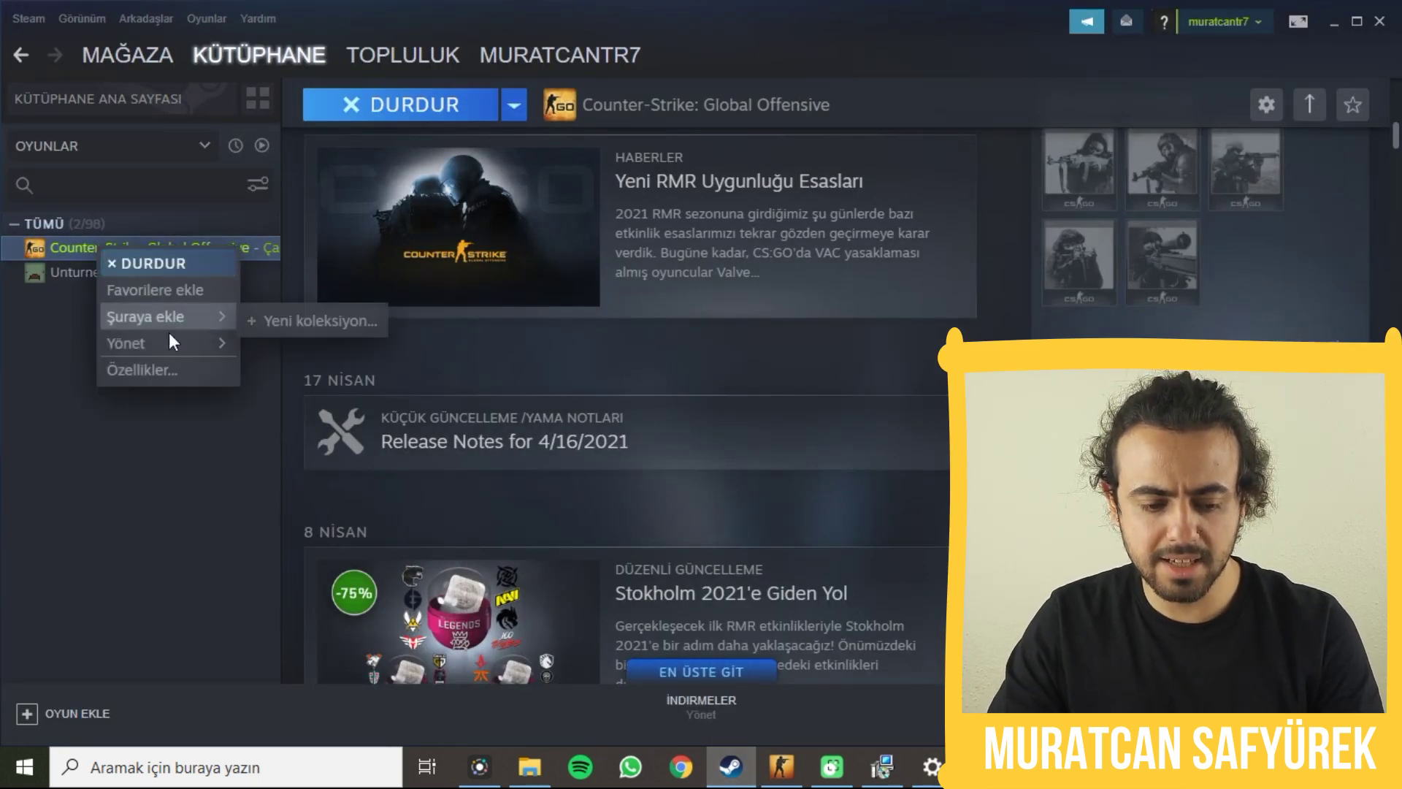
pyautogui.click(172, 369)
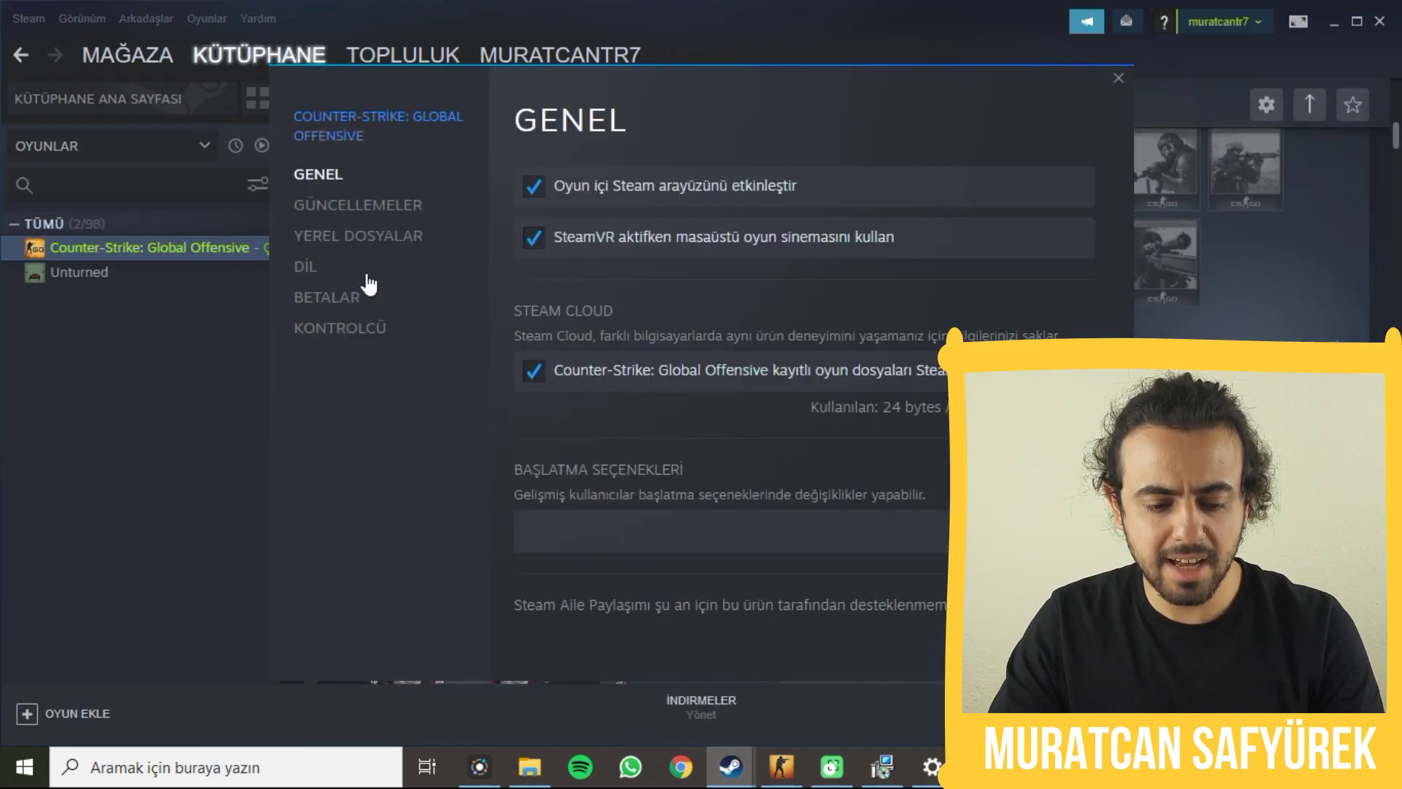
pyautogui.click(360, 236)
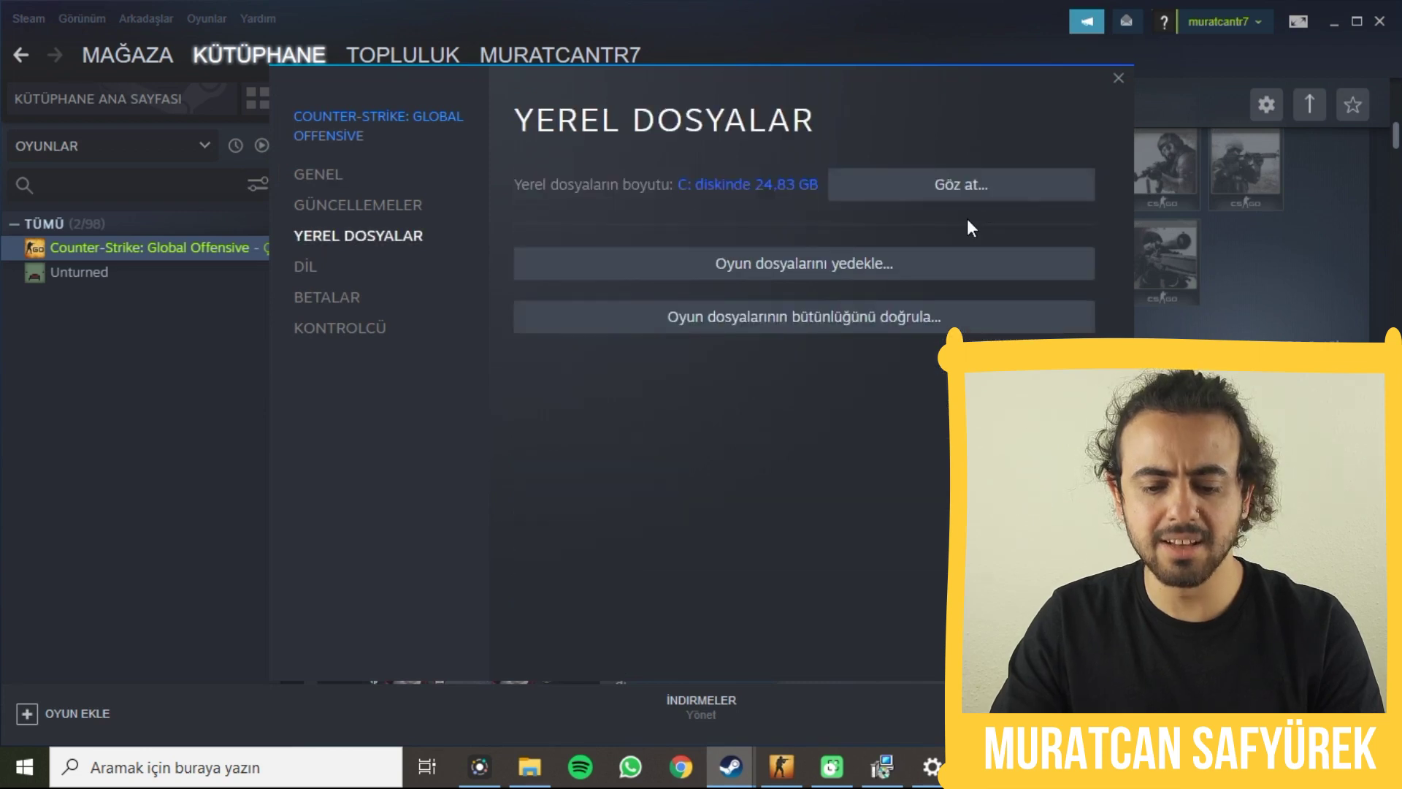
pyautogui.click(936, 185)
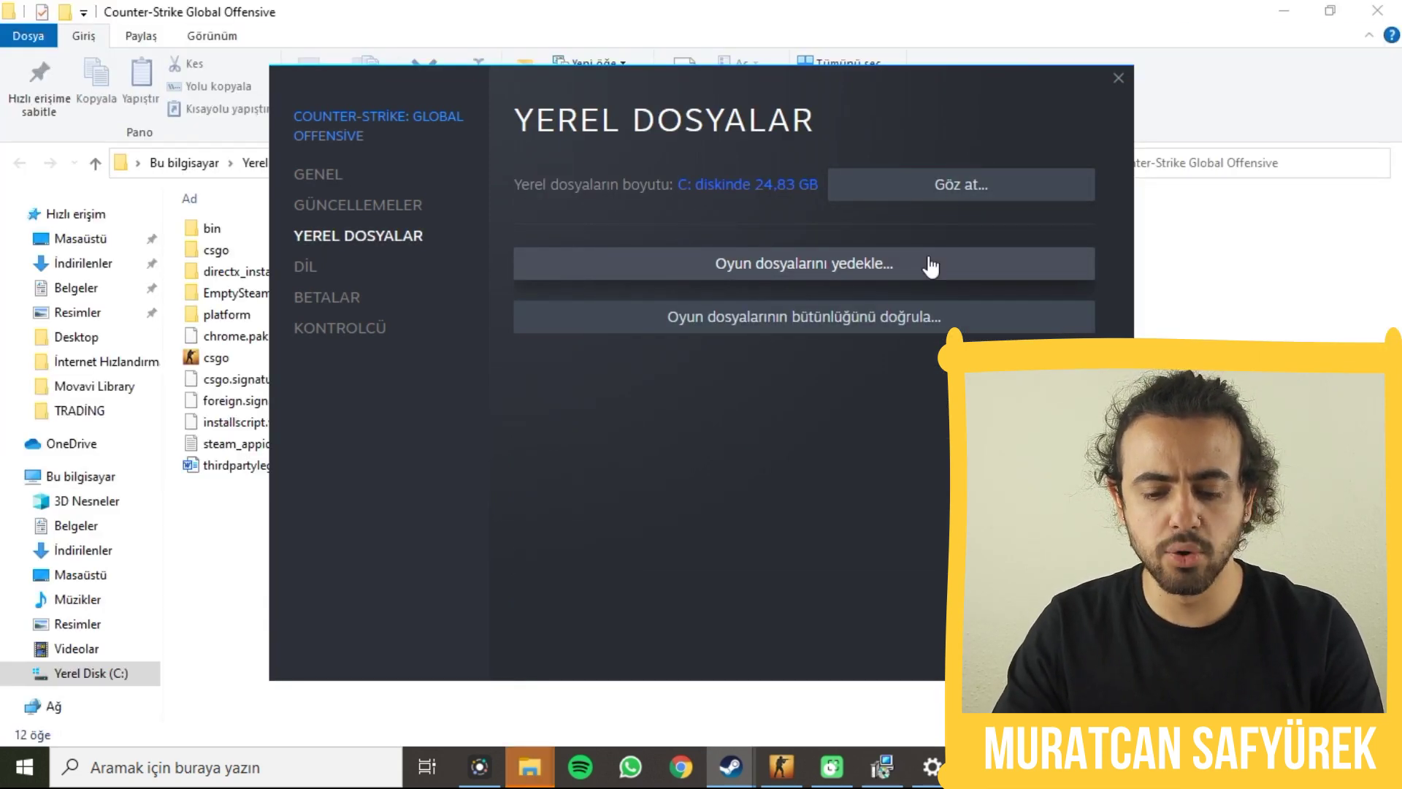
pyautogui.click(1251, 312)
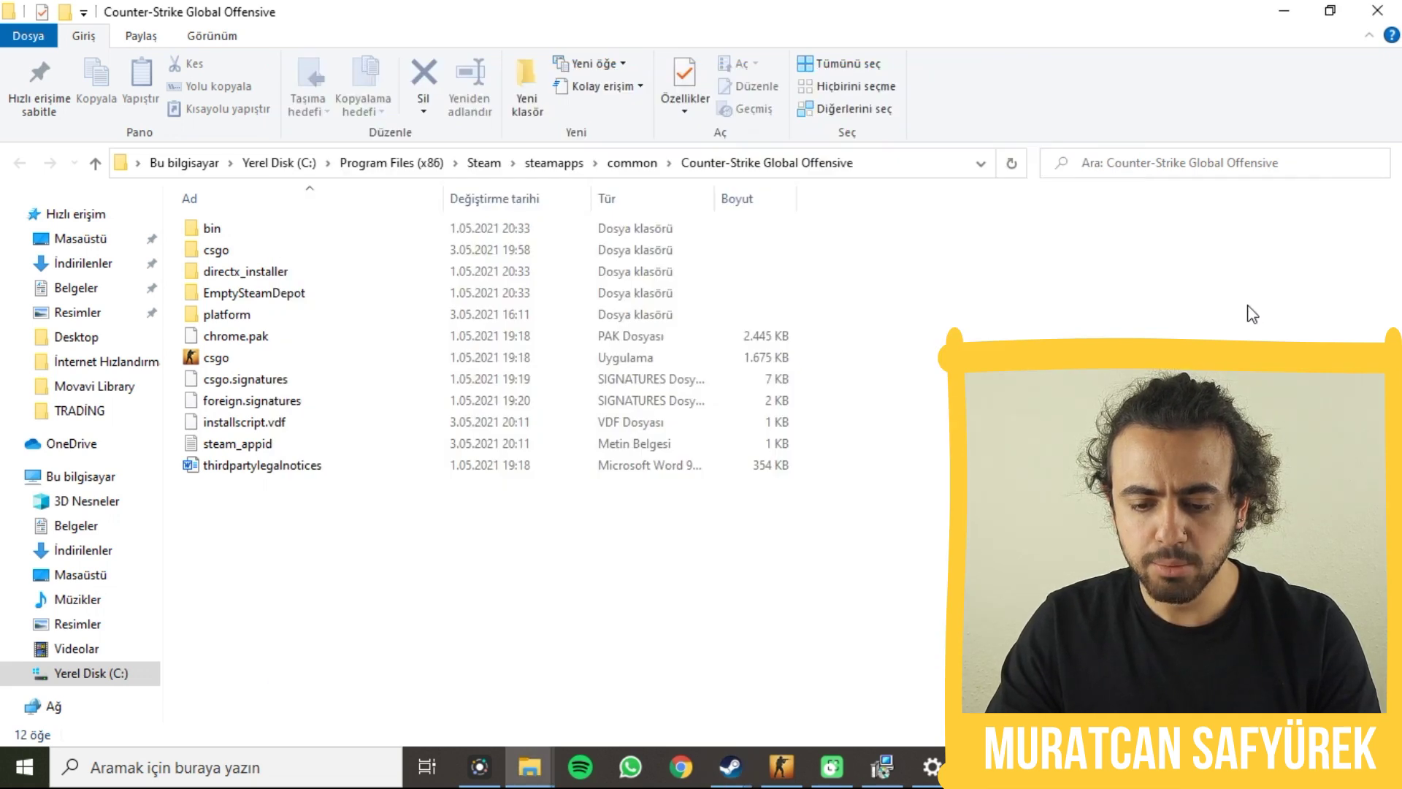
pyautogui.click(868, 169)
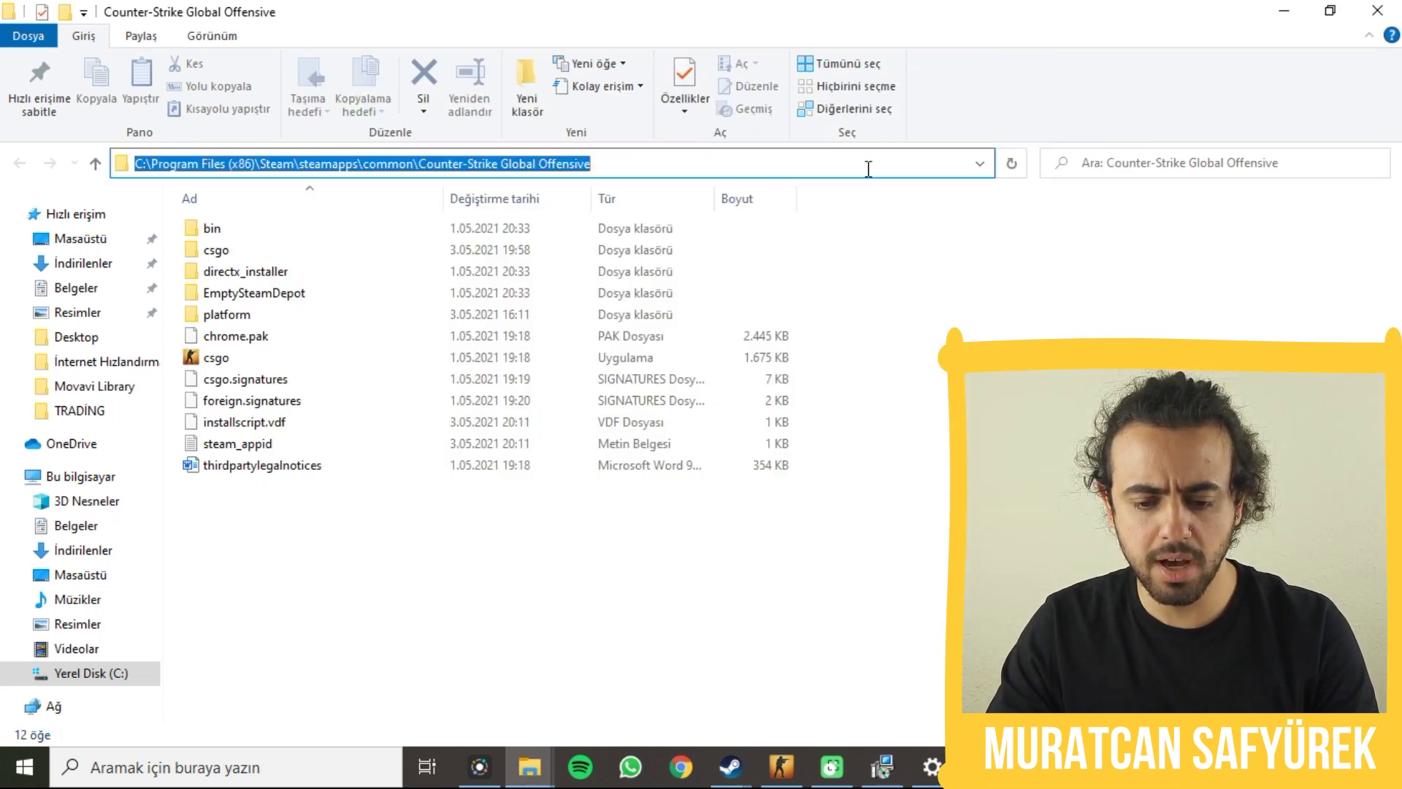
pyautogui.rightClick(370, 169)
pyautogui.click(454, 232)
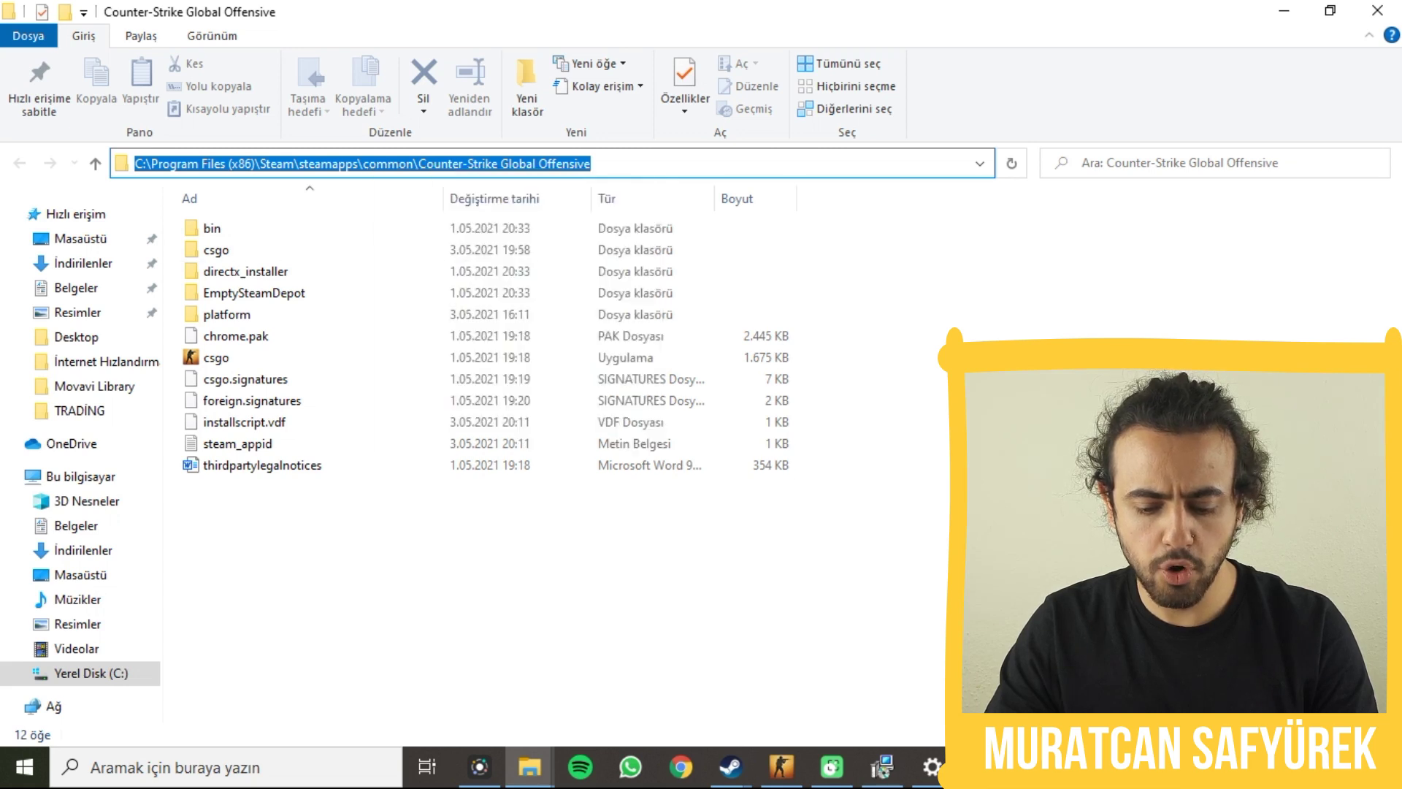
# - Back in Grafik ayarları, add the csgo application from the copied Counter-Strike Global Offensive folder path as a Masaüstü uygulaması
pyautogui.click(932, 767)
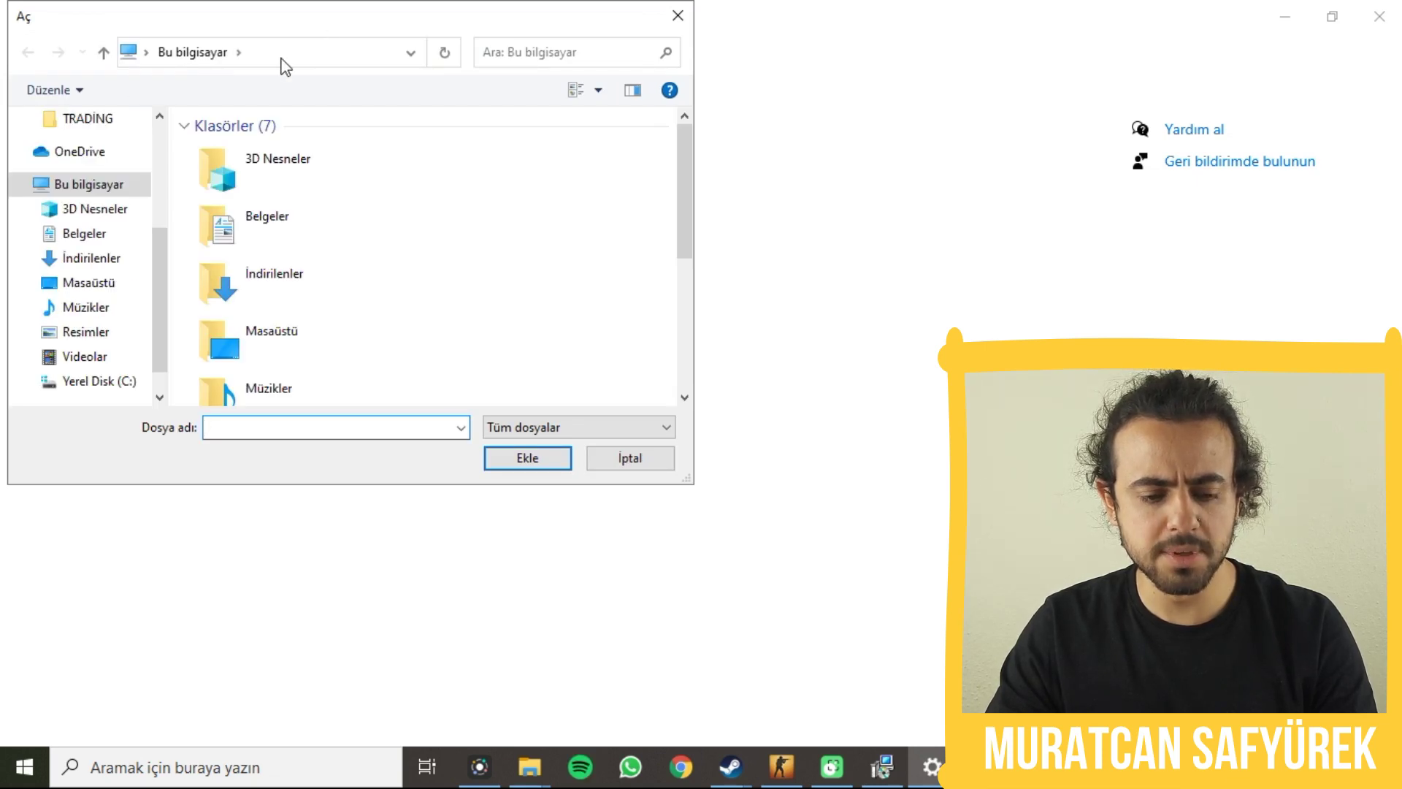
pyautogui.click(287, 52)
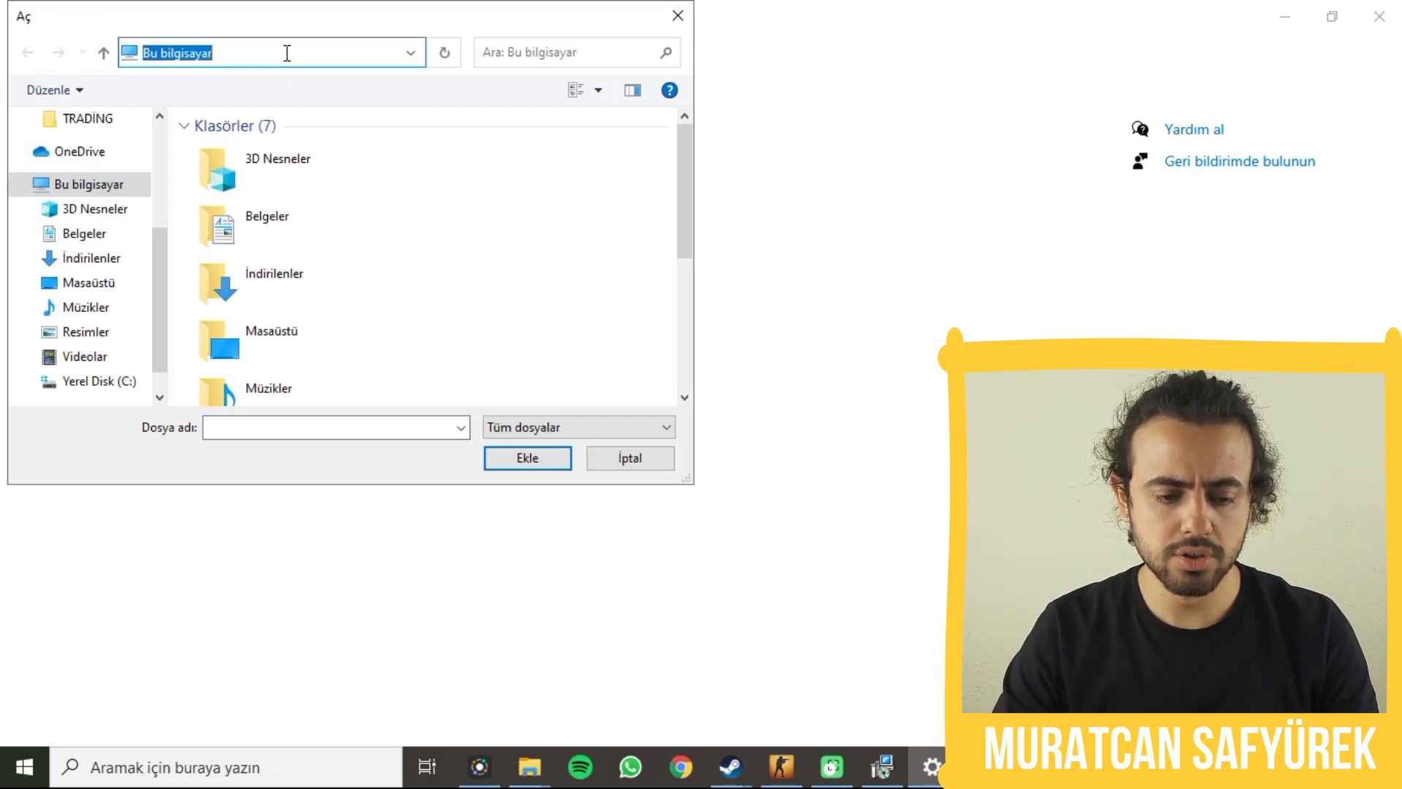
pyautogui.press('BackSpace')
pyautogui.hotkey('ctrl', 'v')
pyautogui.press('Return')
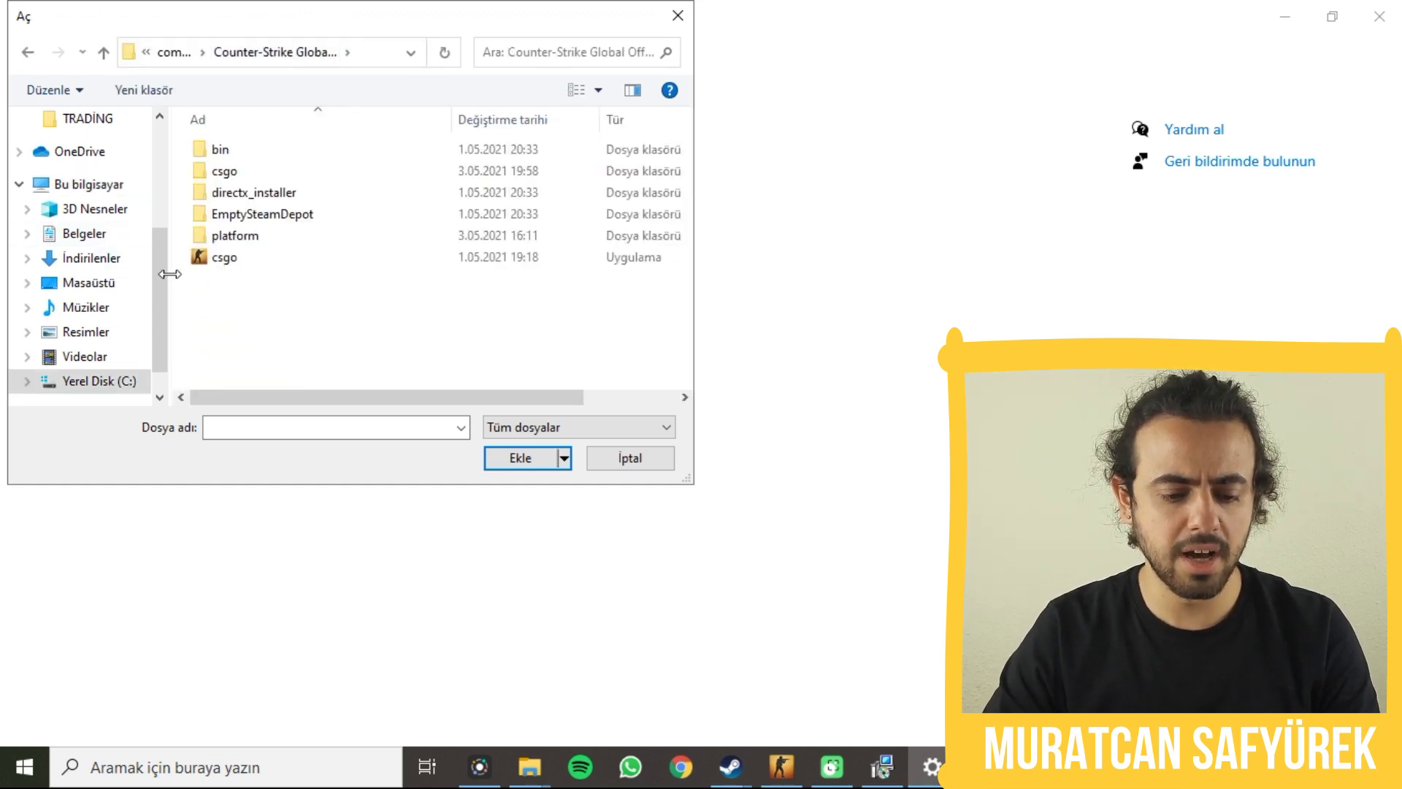
pyautogui.click(206, 265)
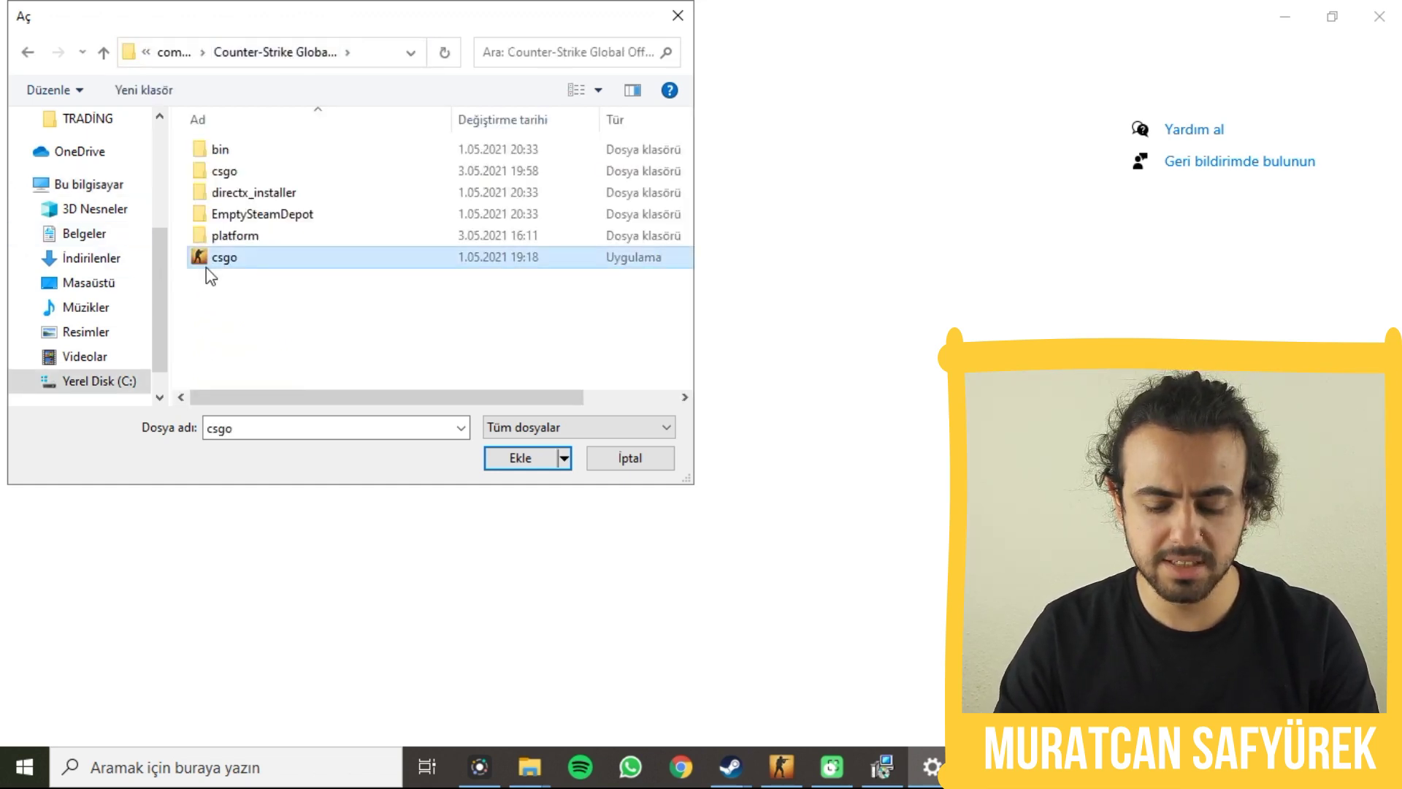
pyautogui.doubleClick(206, 268)
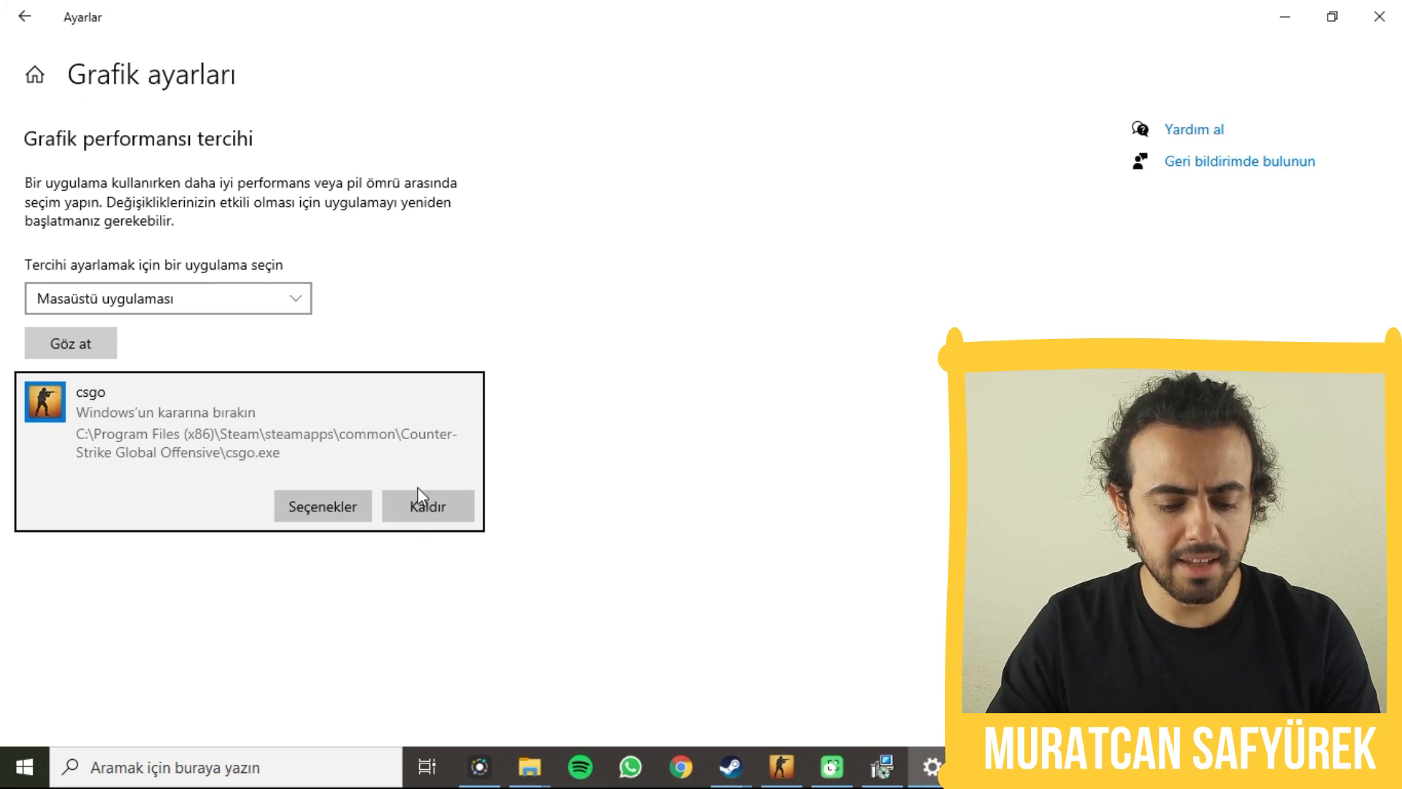
# - Set the graphics preference of csgo to Yüksek performans and save it
pyautogui.click(365, 507)
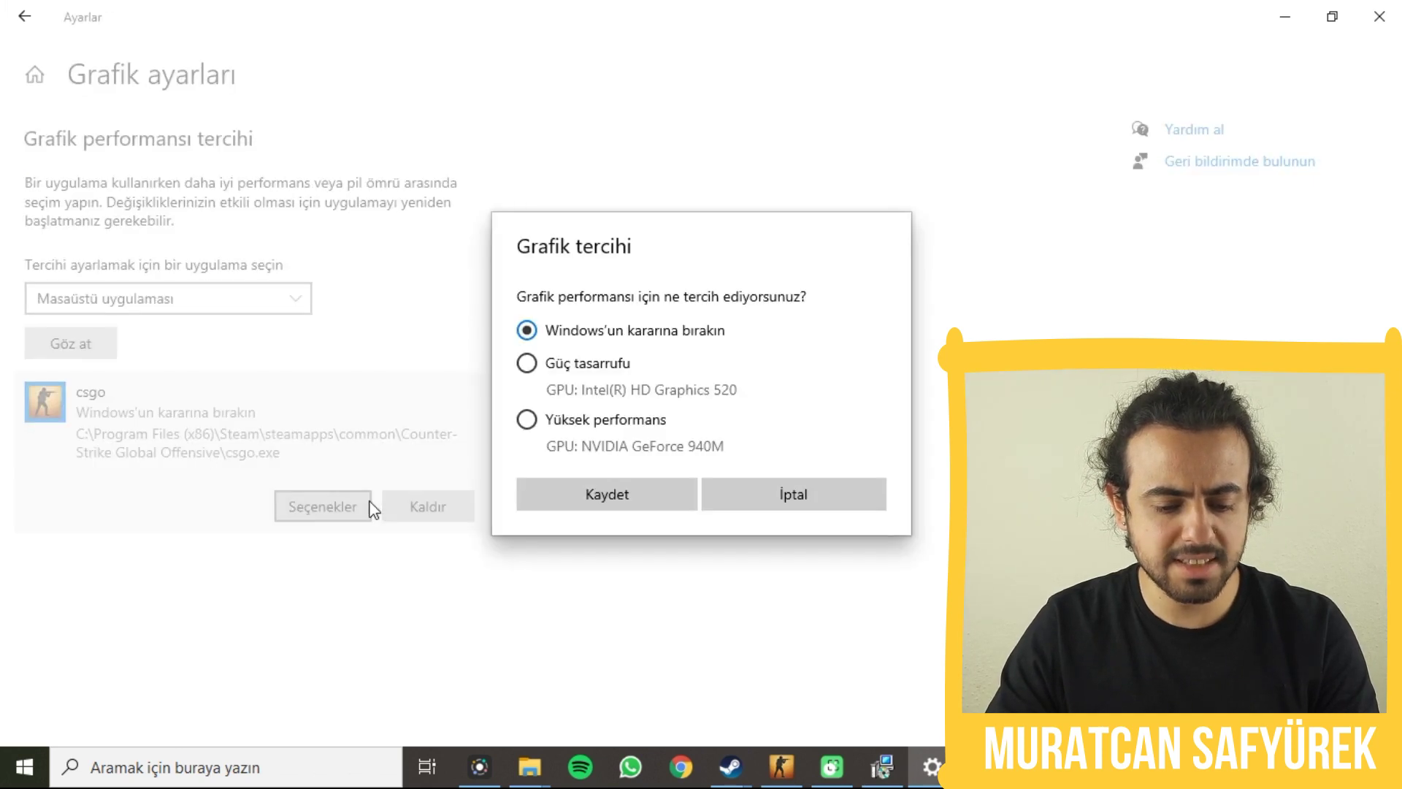
pyautogui.click(599, 423)
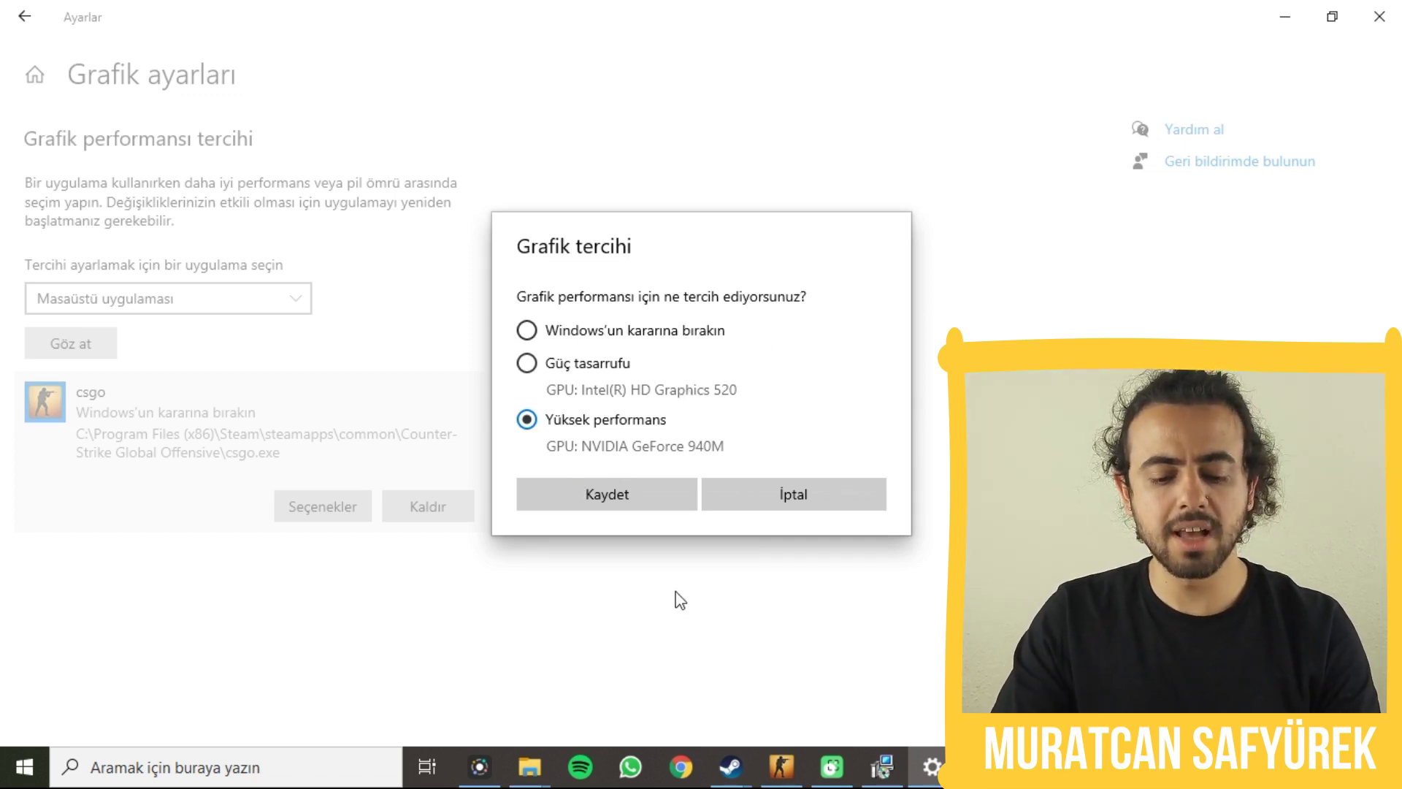
pyautogui.click(645, 501)
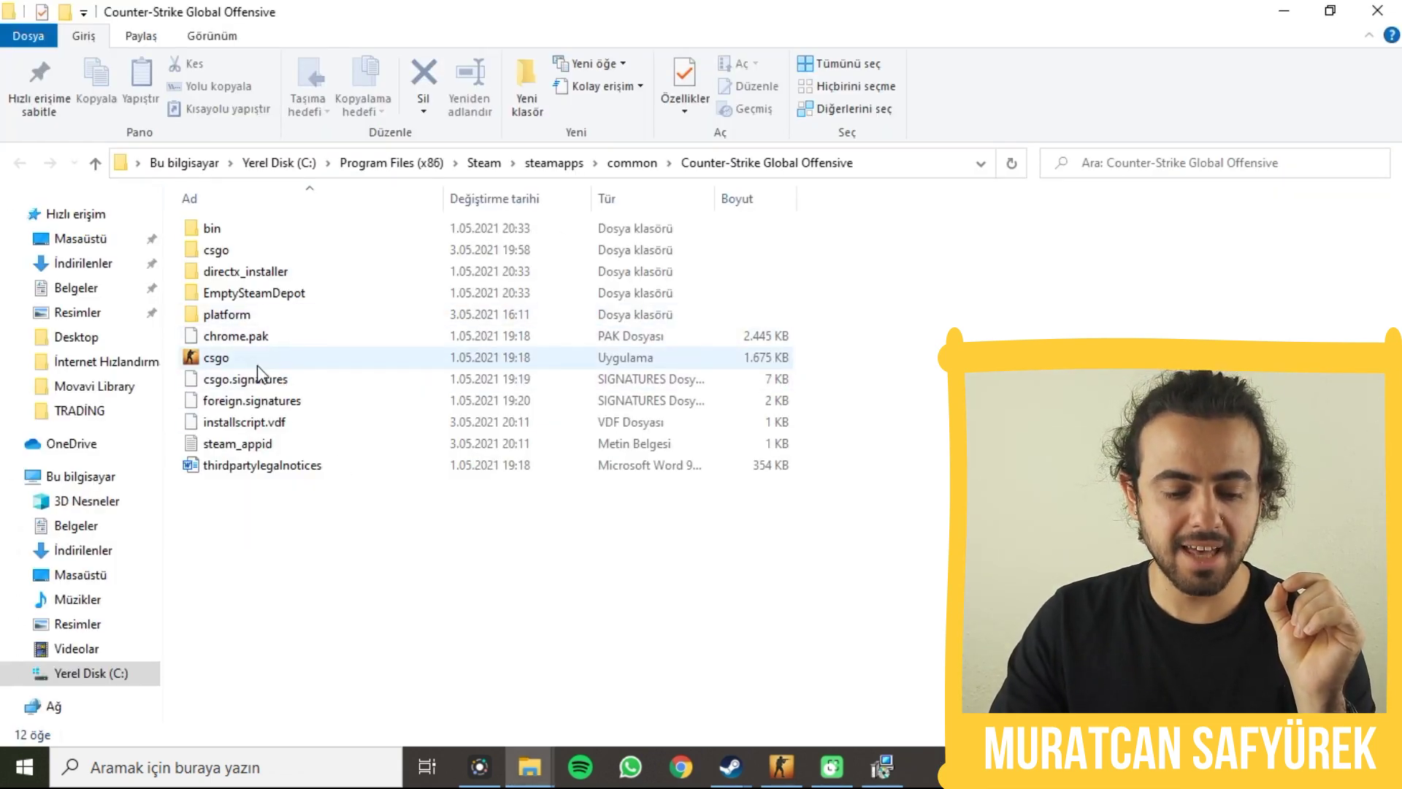
# - Open the Uyumluluk properties of the csgo application in the Counter-Strike Global Offensive folder
pyautogui.click(286, 358)
pyautogui.doubleClick(229, 358)
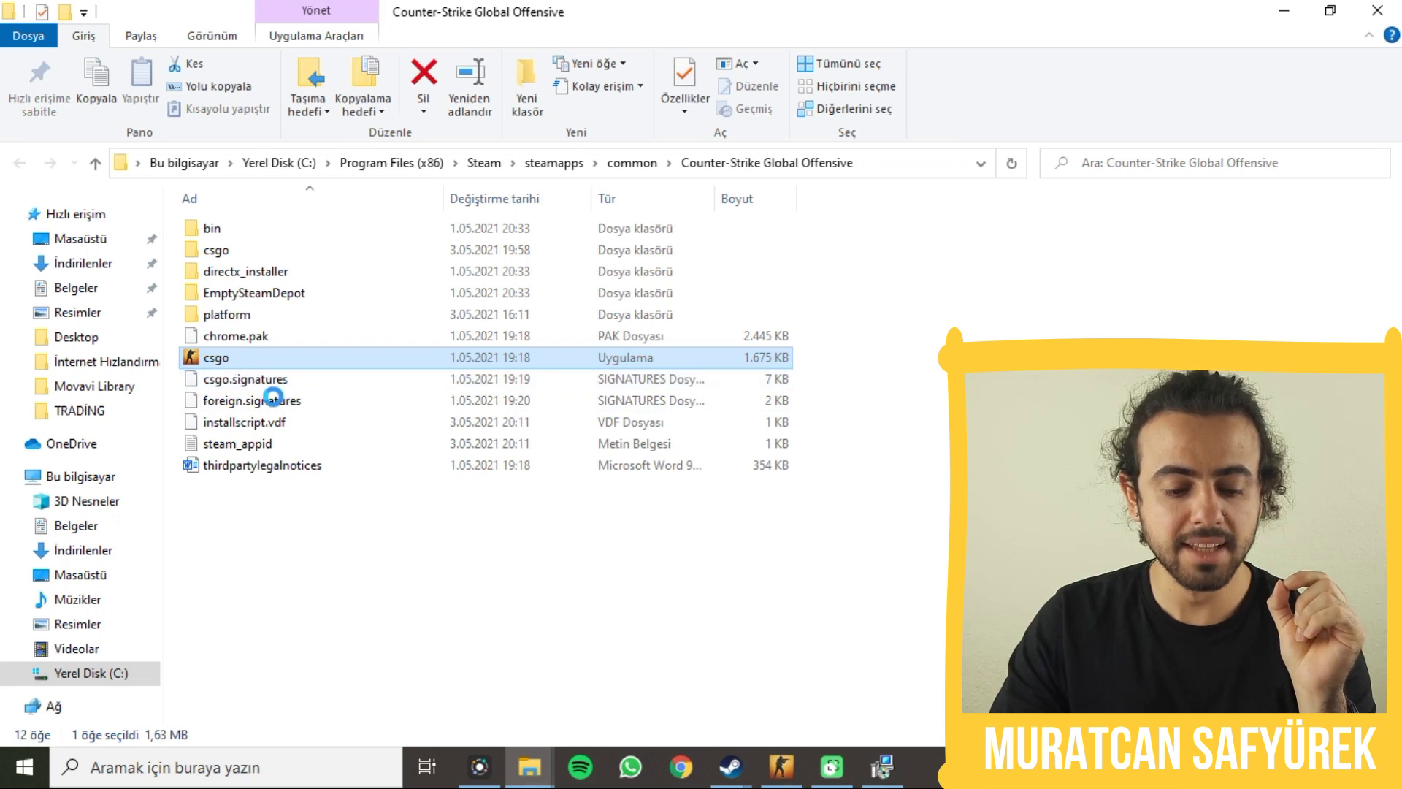
pyautogui.rightClick(230, 358)
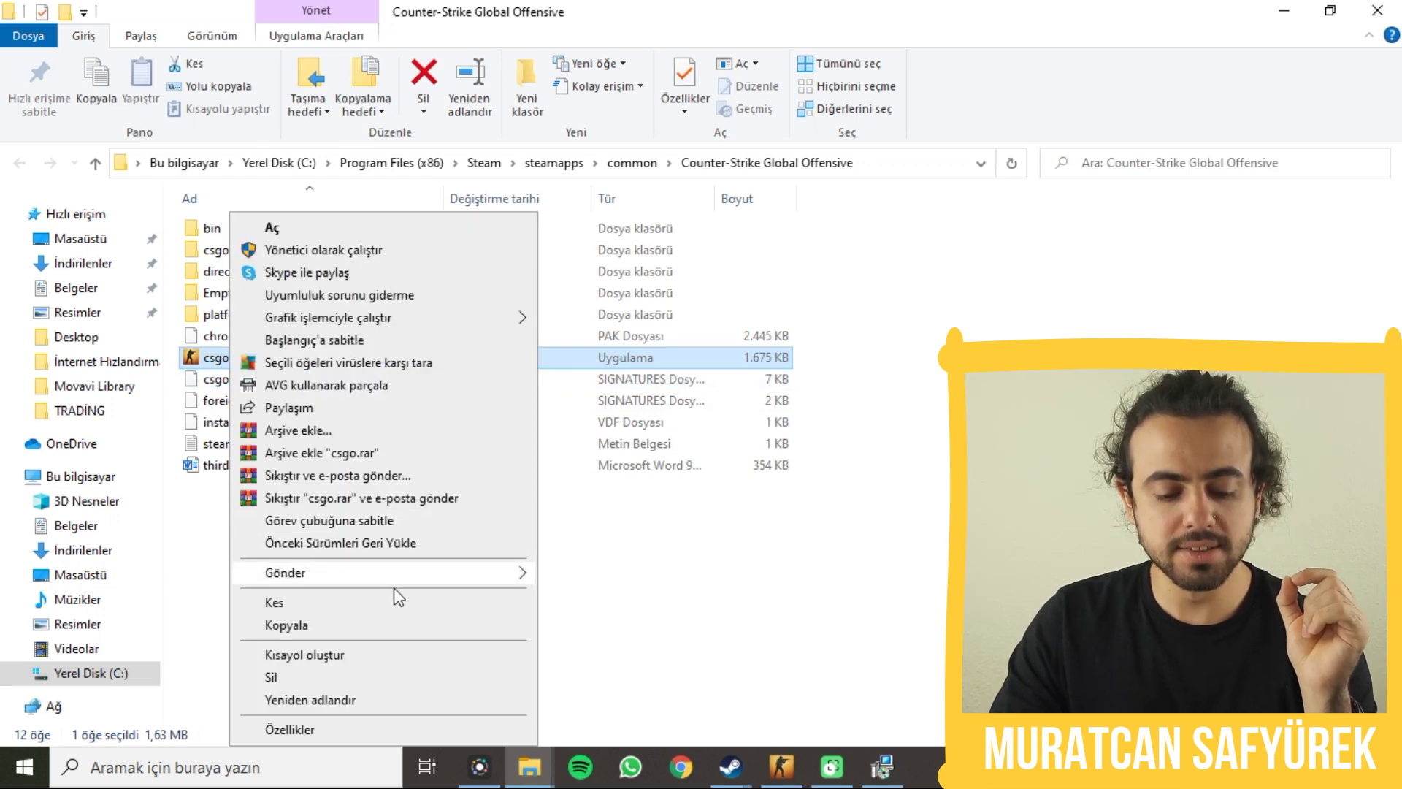
pyautogui.click(304, 727)
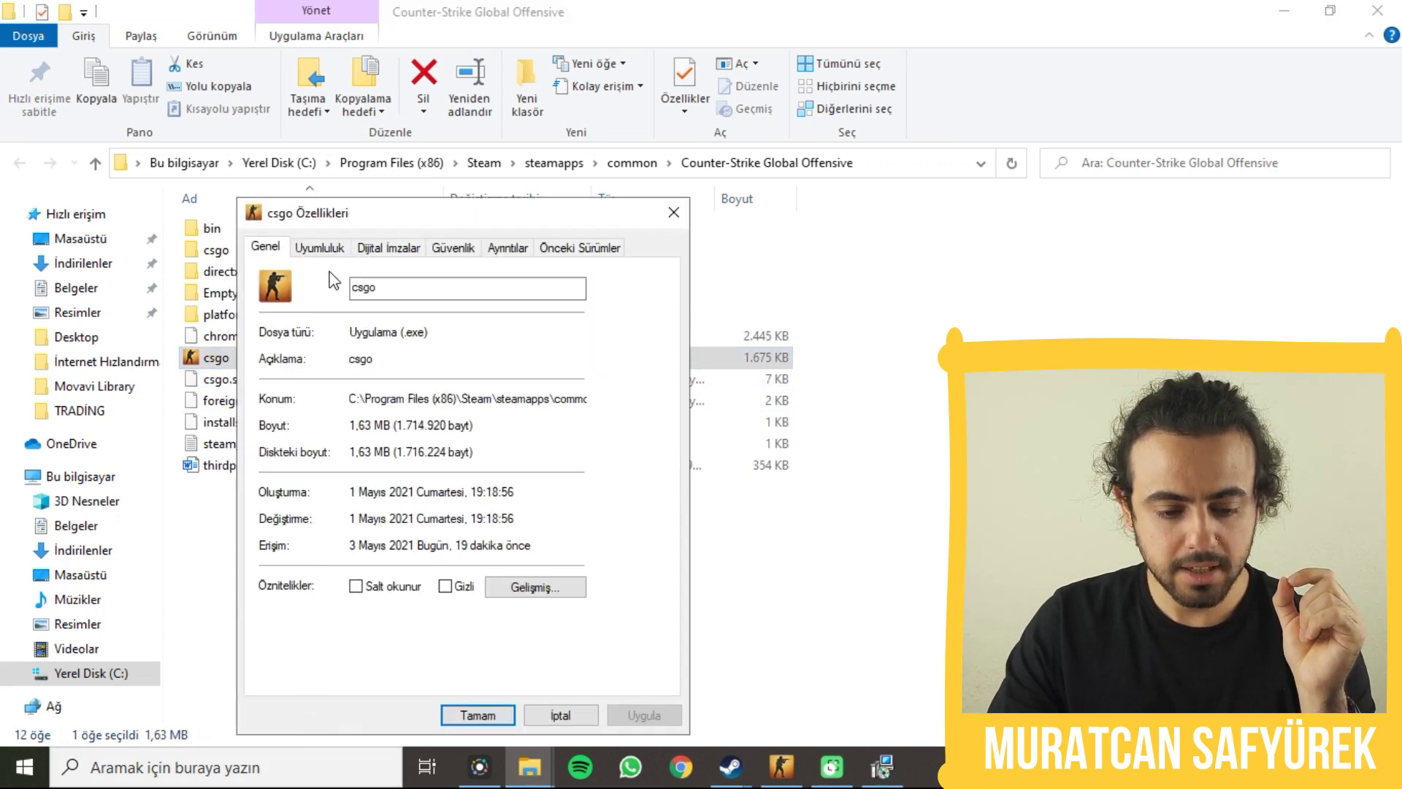
pyautogui.click(321, 252)
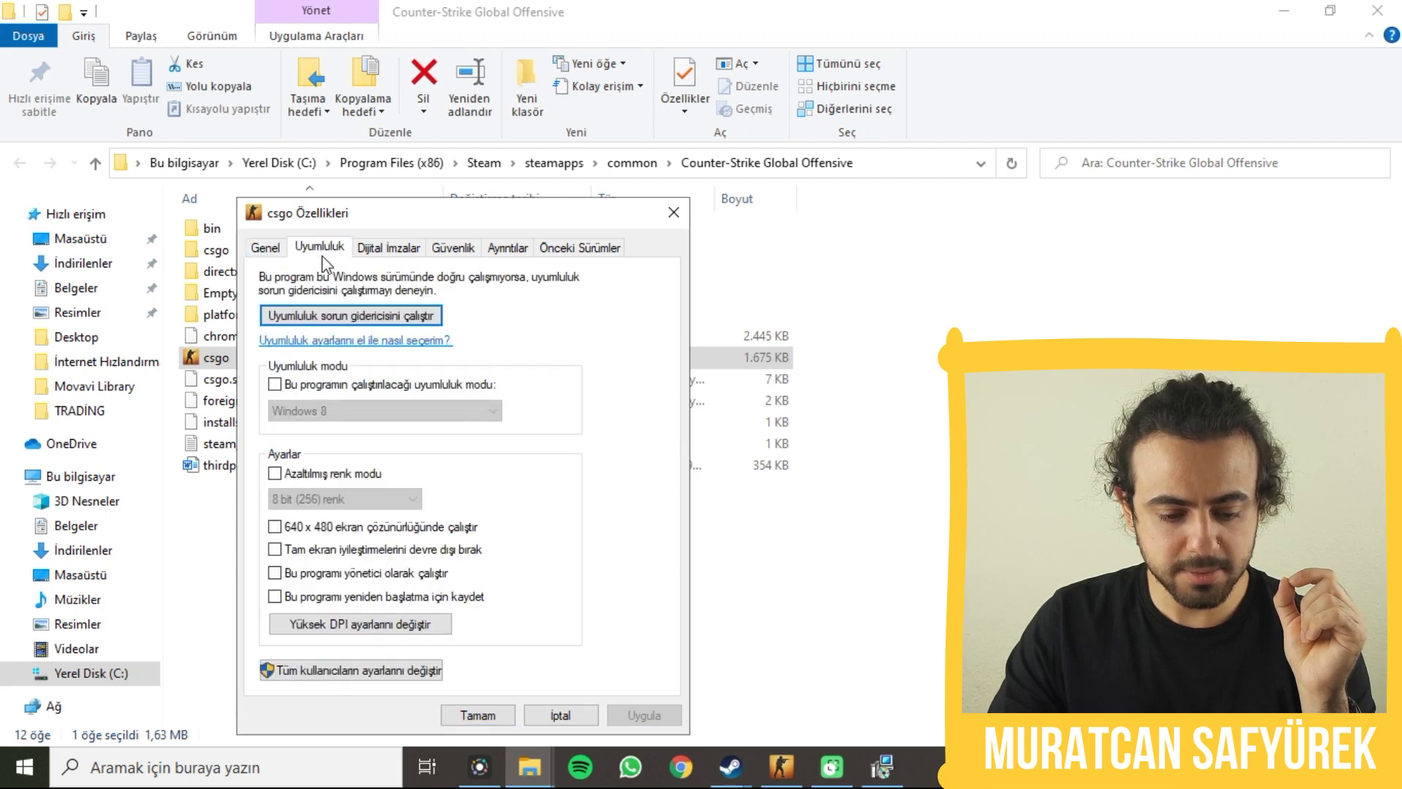
# - Enable the high DPI scaling override performed by Uygulama and Tam ekran iyileştirmelerini devre dışı bırak for csgo, and apply the properties
pyautogui.click(330, 632)
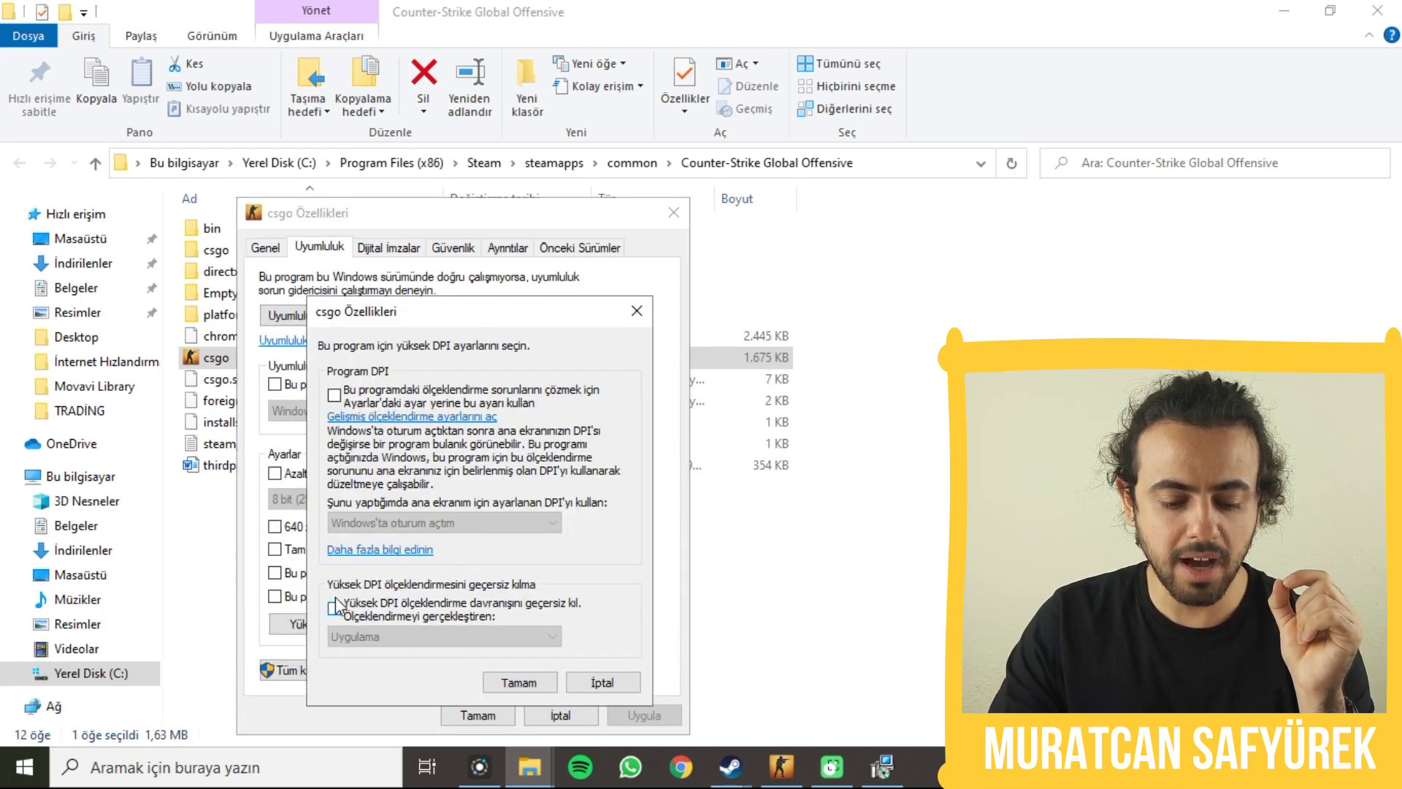
pyautogui.click(335, 608)
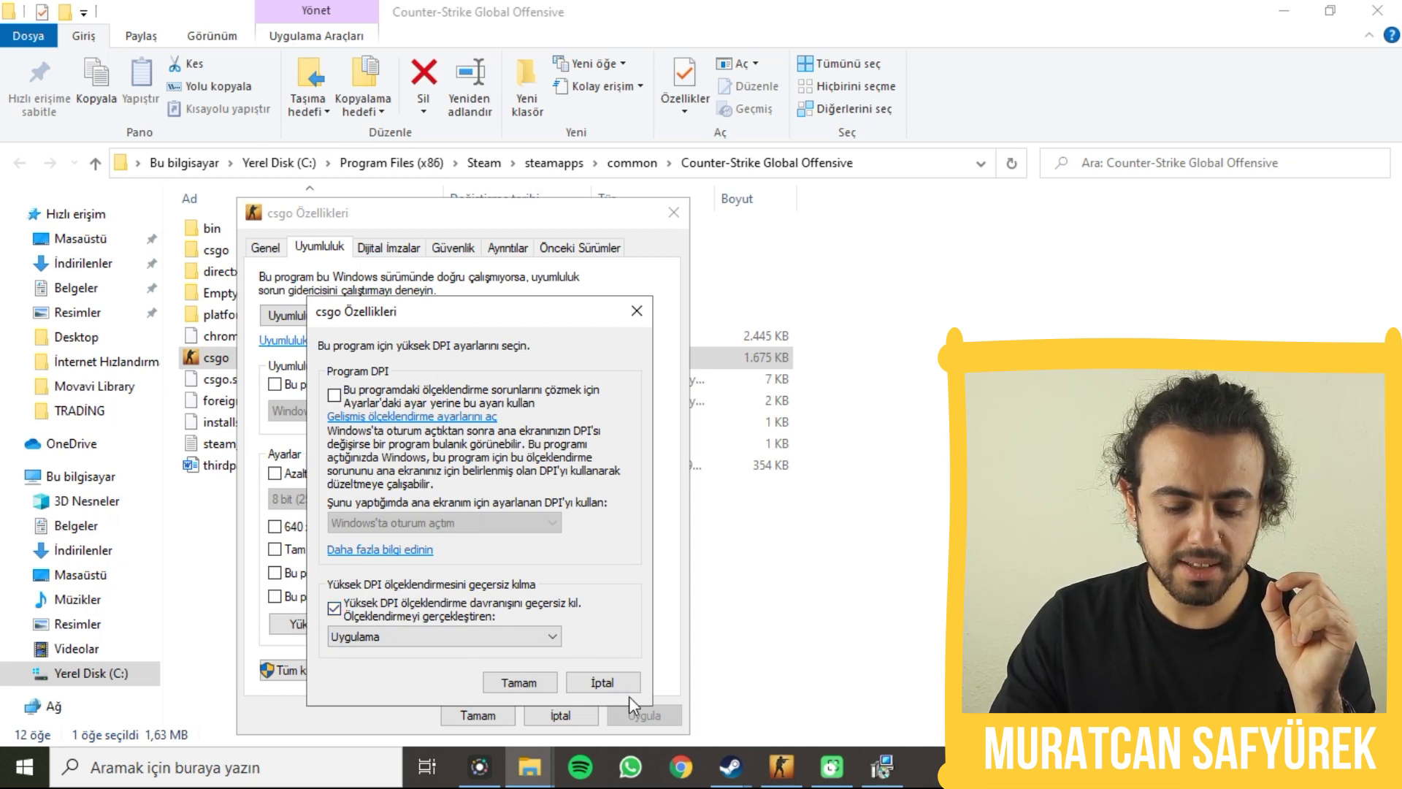
pyautogui.click(516, 683)
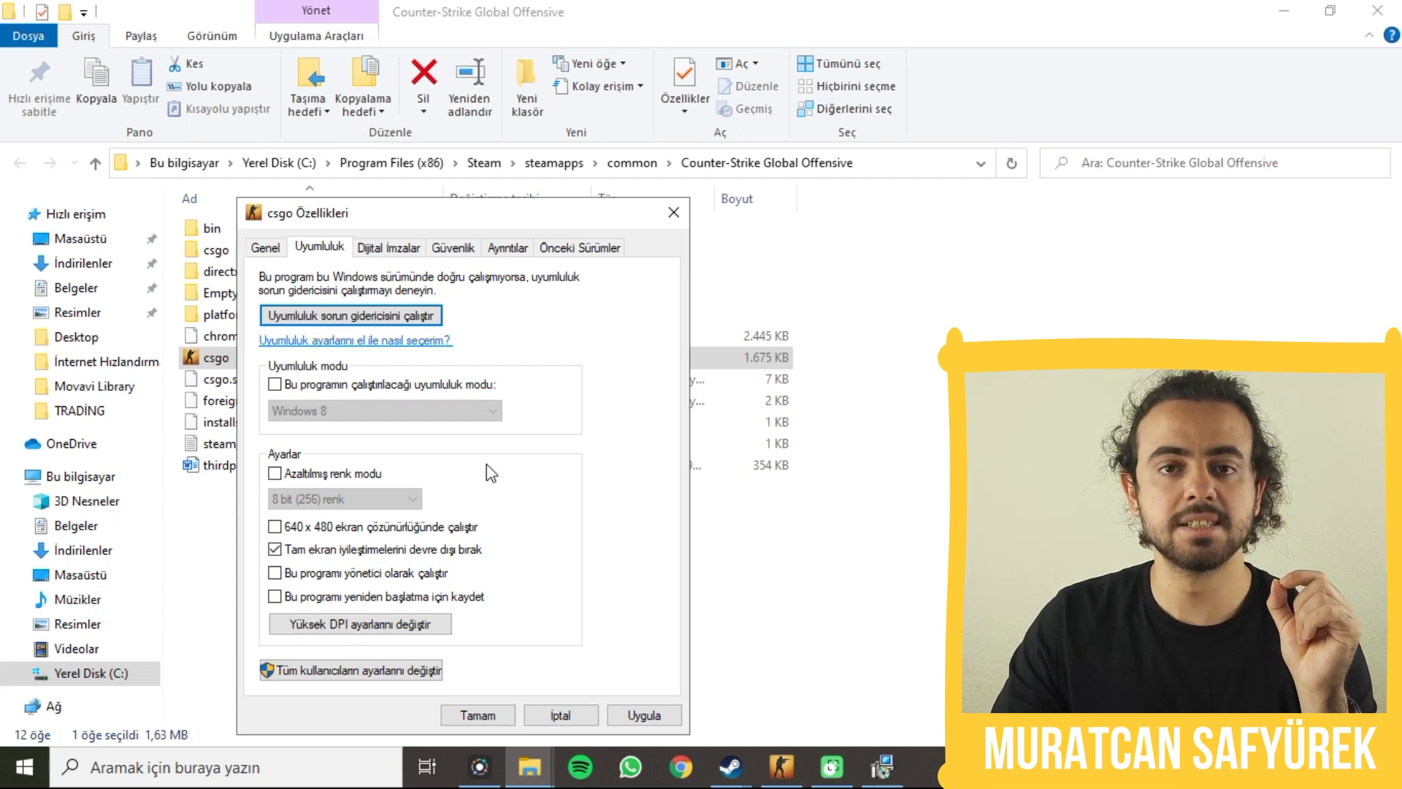
pyautogui.click(661, 712)
pyautogui.click(467, 717)
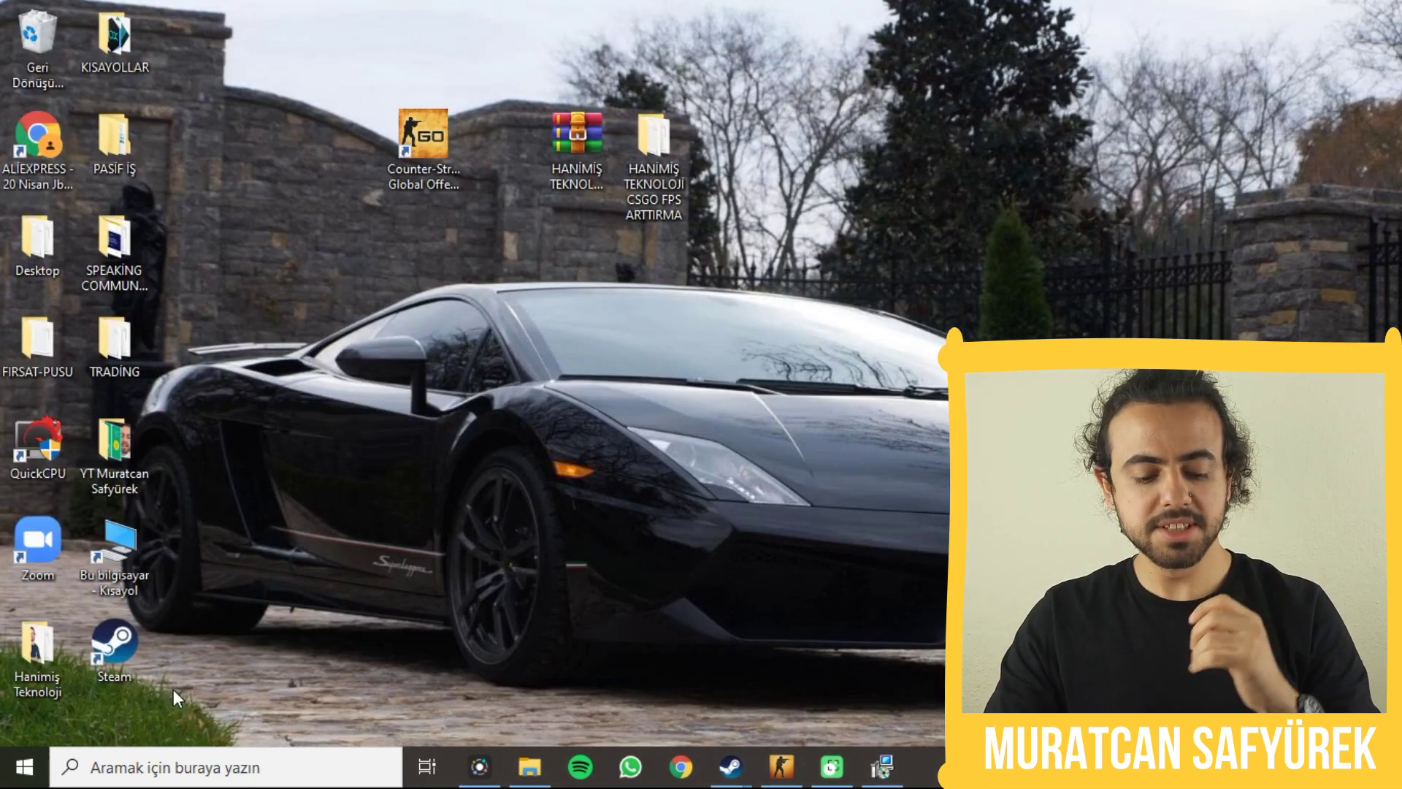
# - Open the Windows Temp folder by running temp from Çalıştır
pyautogui.click(185, 772)
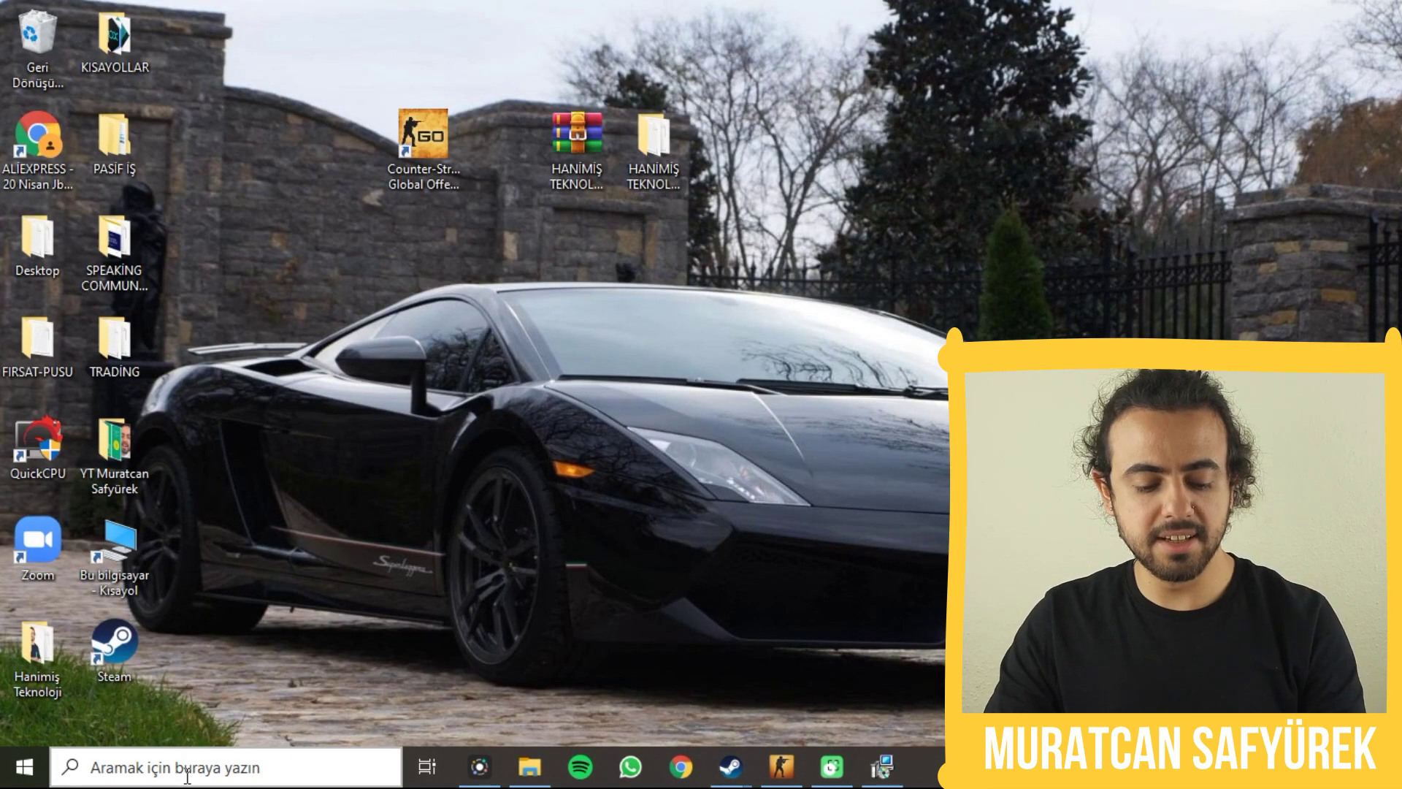
pyautogui.write('çalıştır')
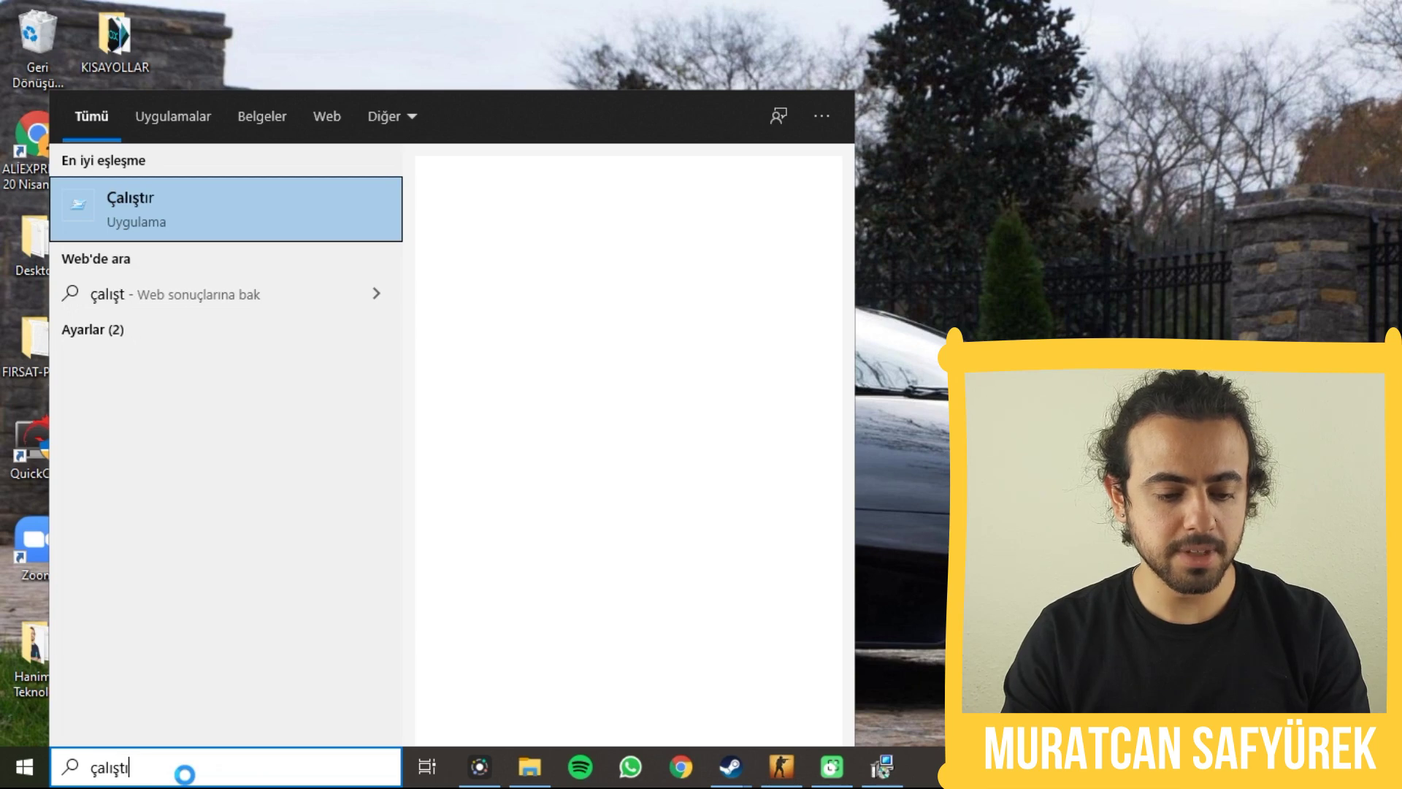
pyautogui.press('Return')
pyautogui.write('tempo')
pyautogui.press('Return')
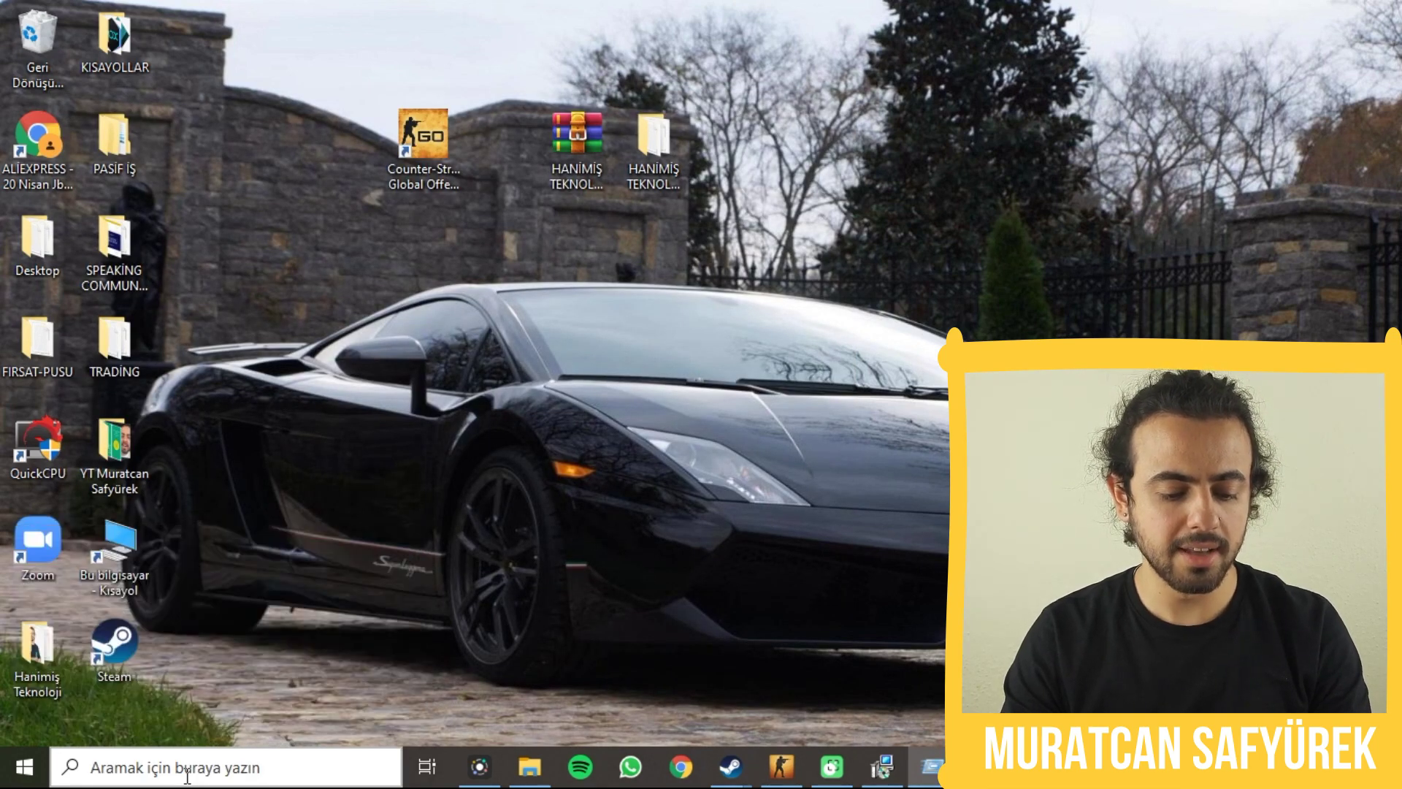
pyautogui.press('Return')
pyautogui.press('BackSpace')
pyautogui.write('%temp%')
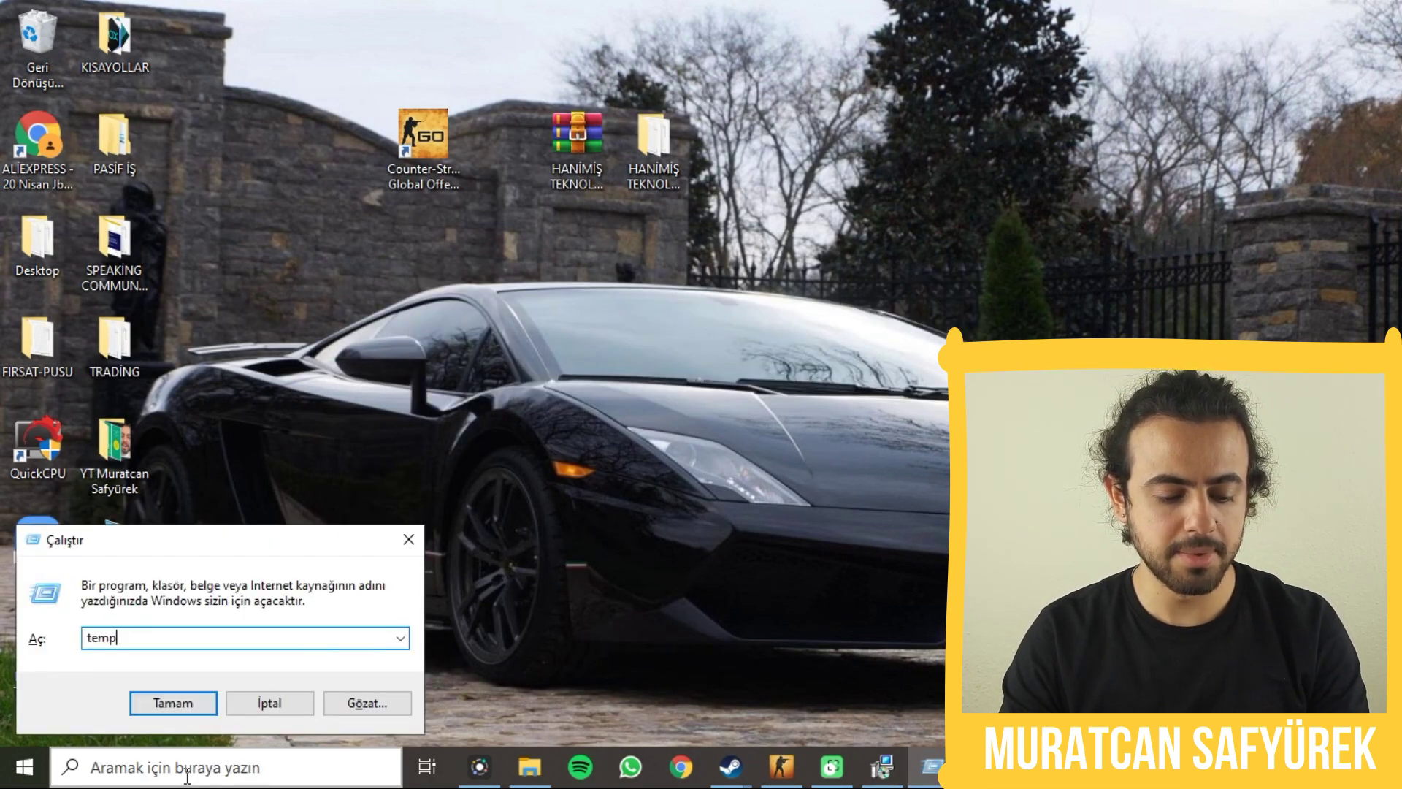
pyautogui.press('Return')
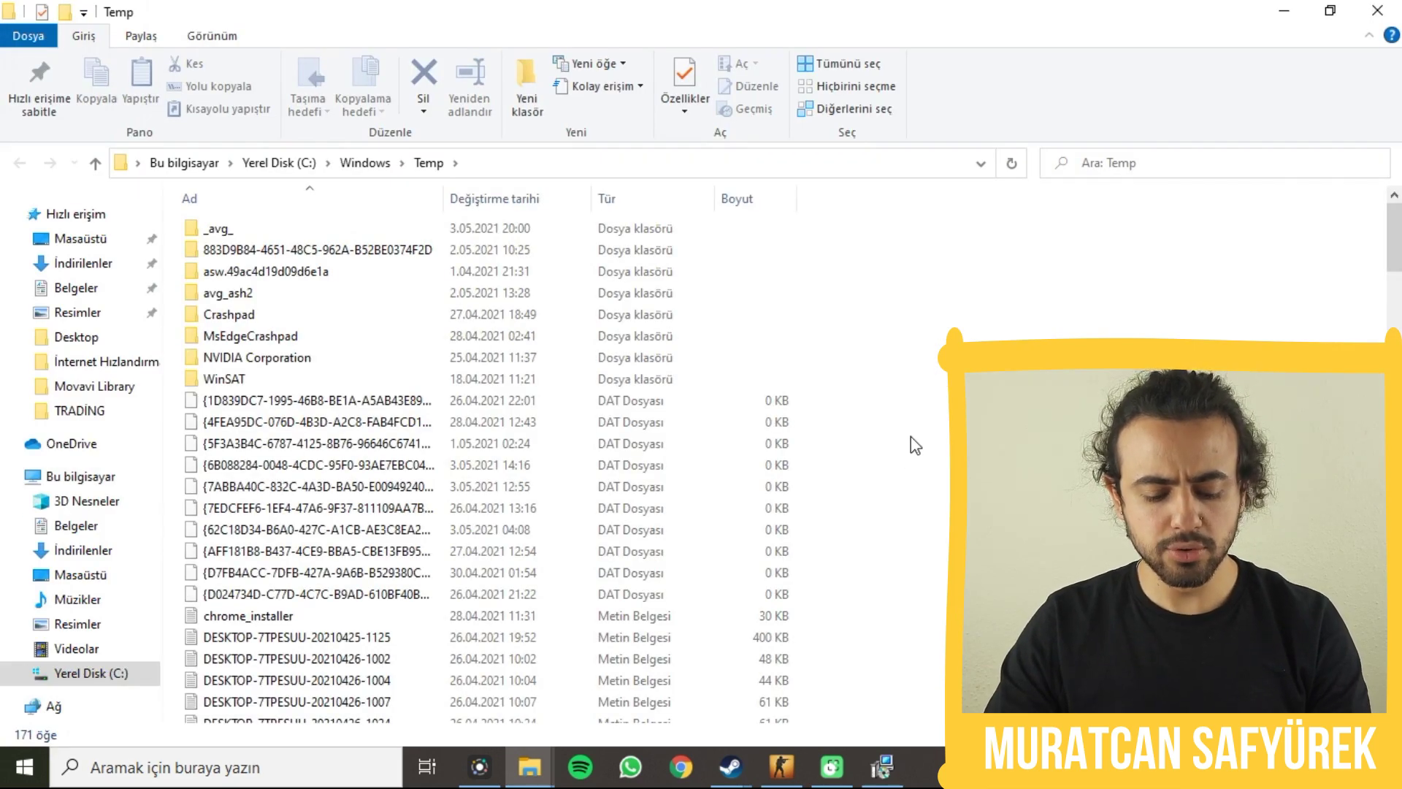
# - Delete all items in the Windows Temp folder, continuing with administrator permission for all items, dismiss the file-in-use dialog and close the folder
pyautogui.hotkey('ctrl', 'a')
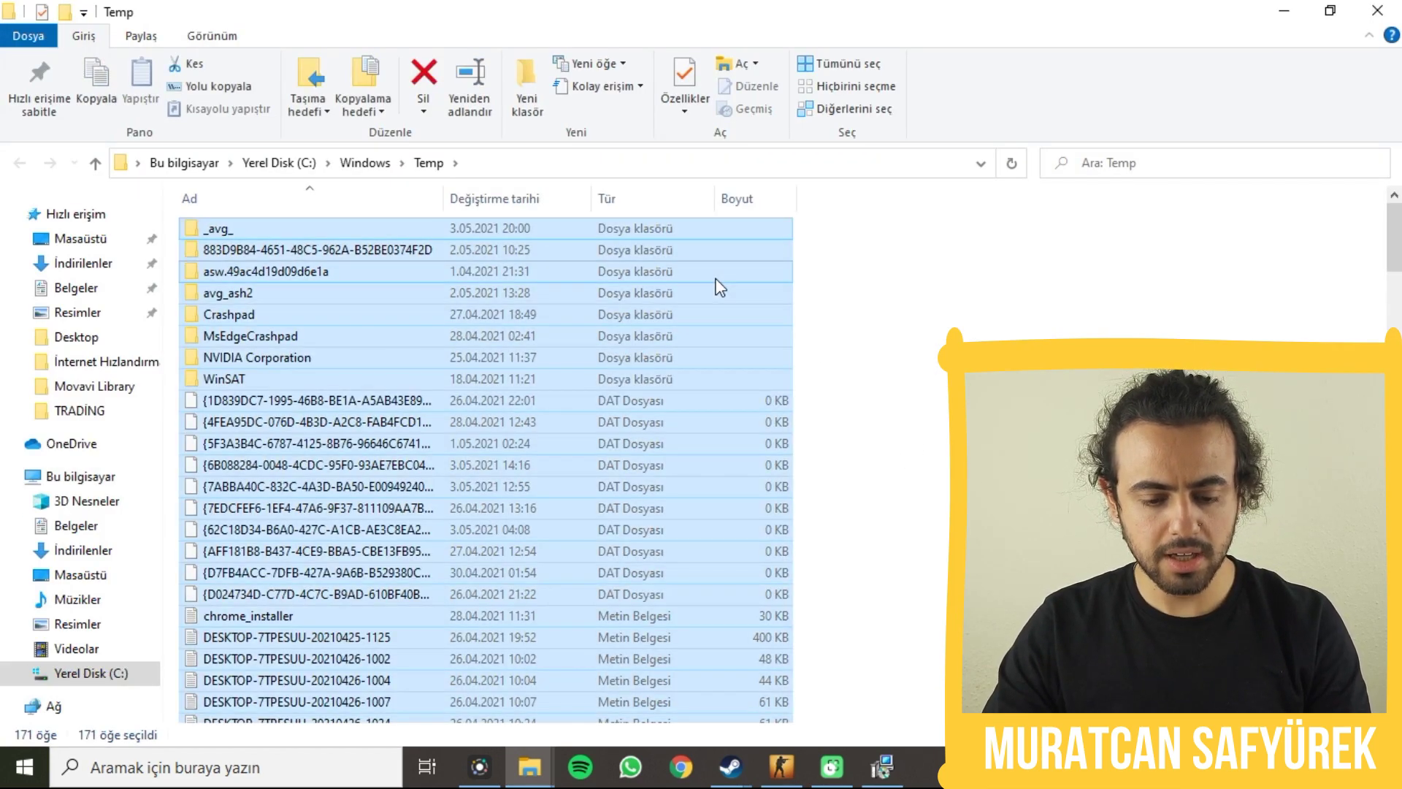
pyautogui.scroll(-18, 611, 345)
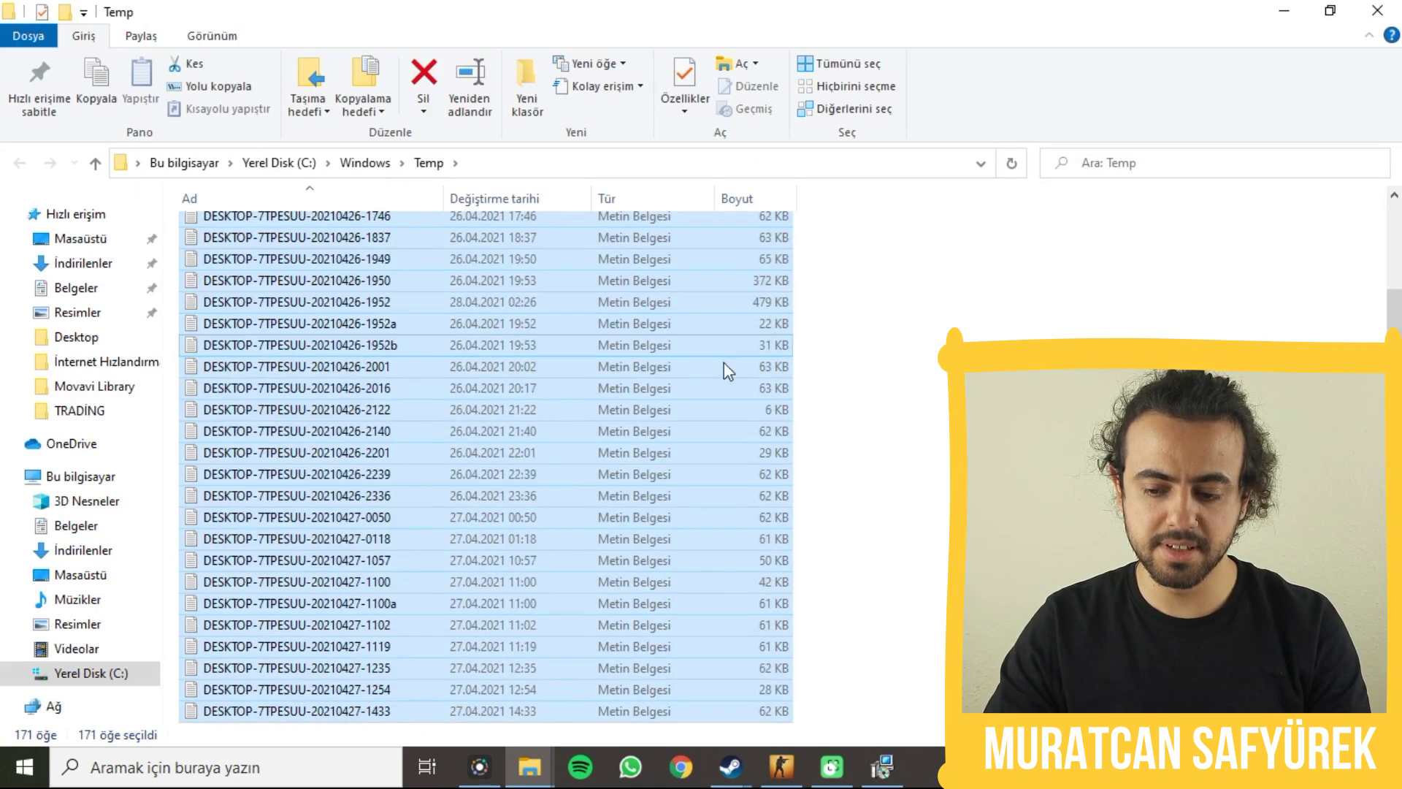
pyautogui.rightClick(482, 400)
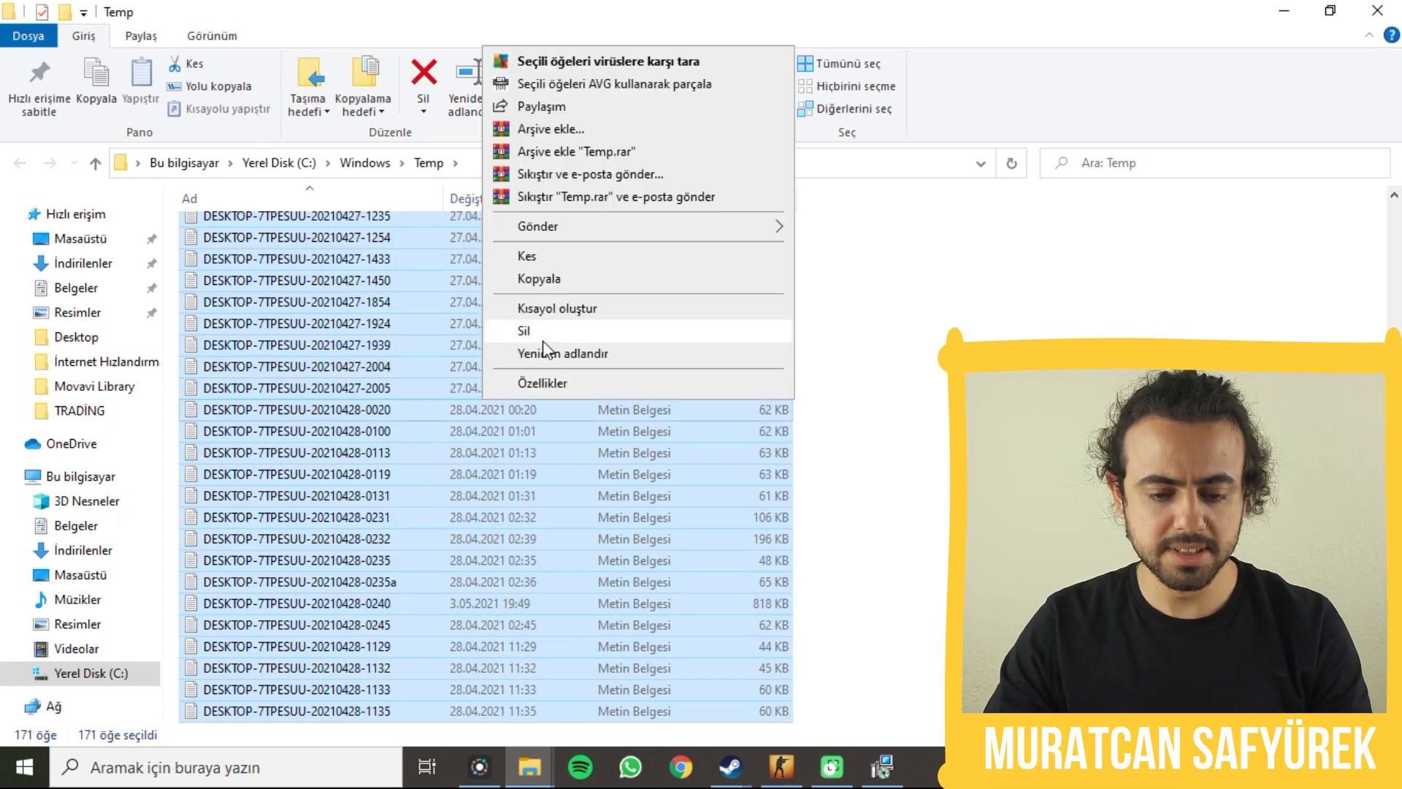
pyautogui.click(542, 336)
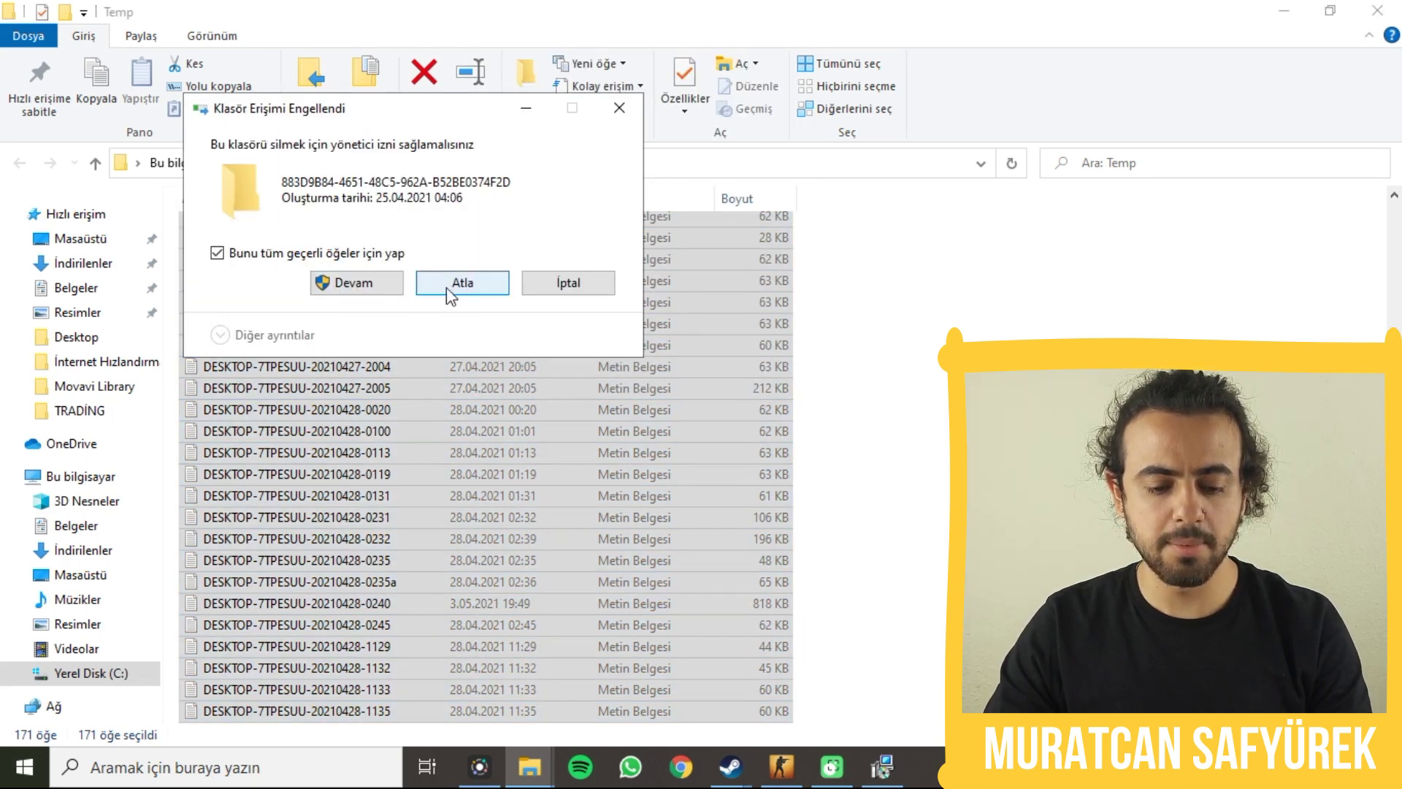
pyautogui.click(377, 293)
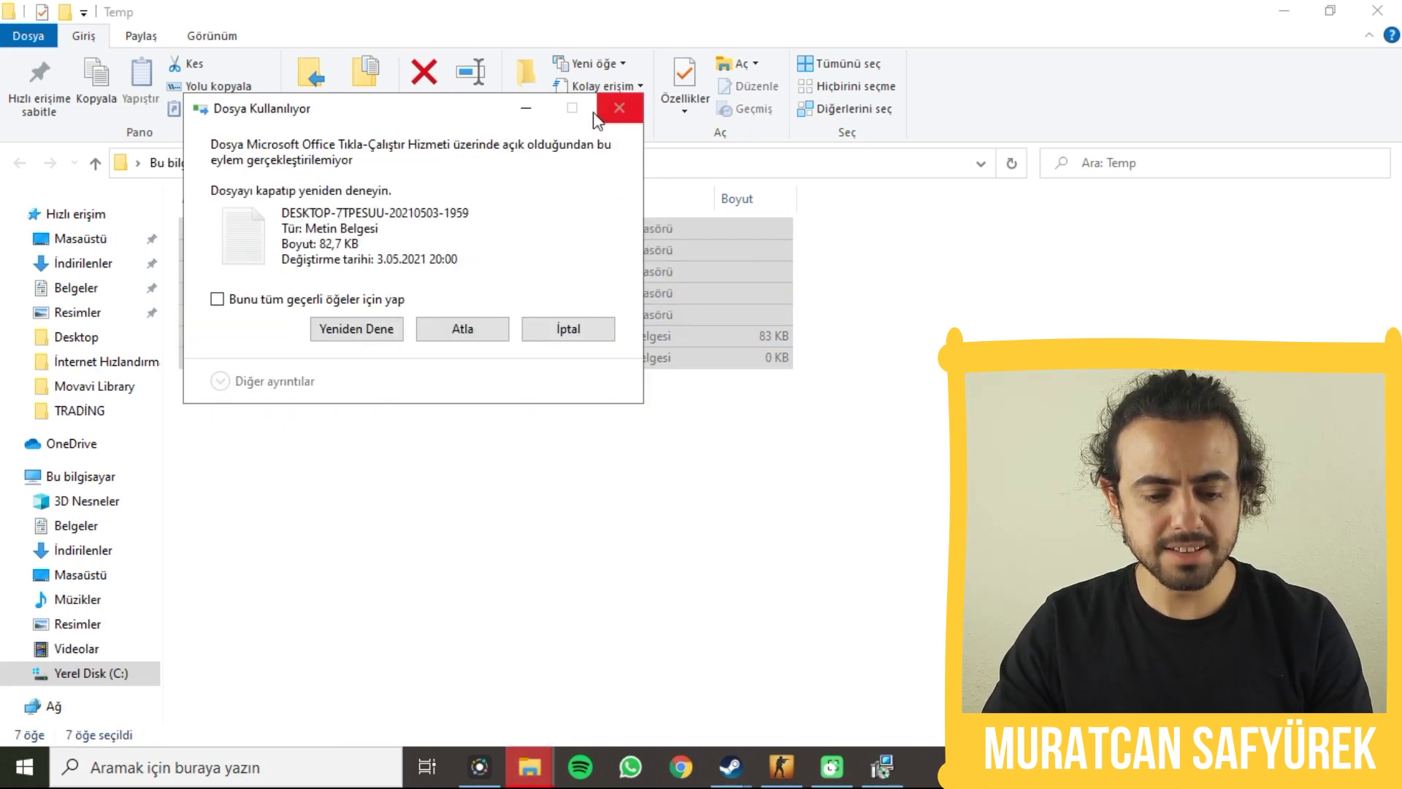
pyautogui.click(620, 109)
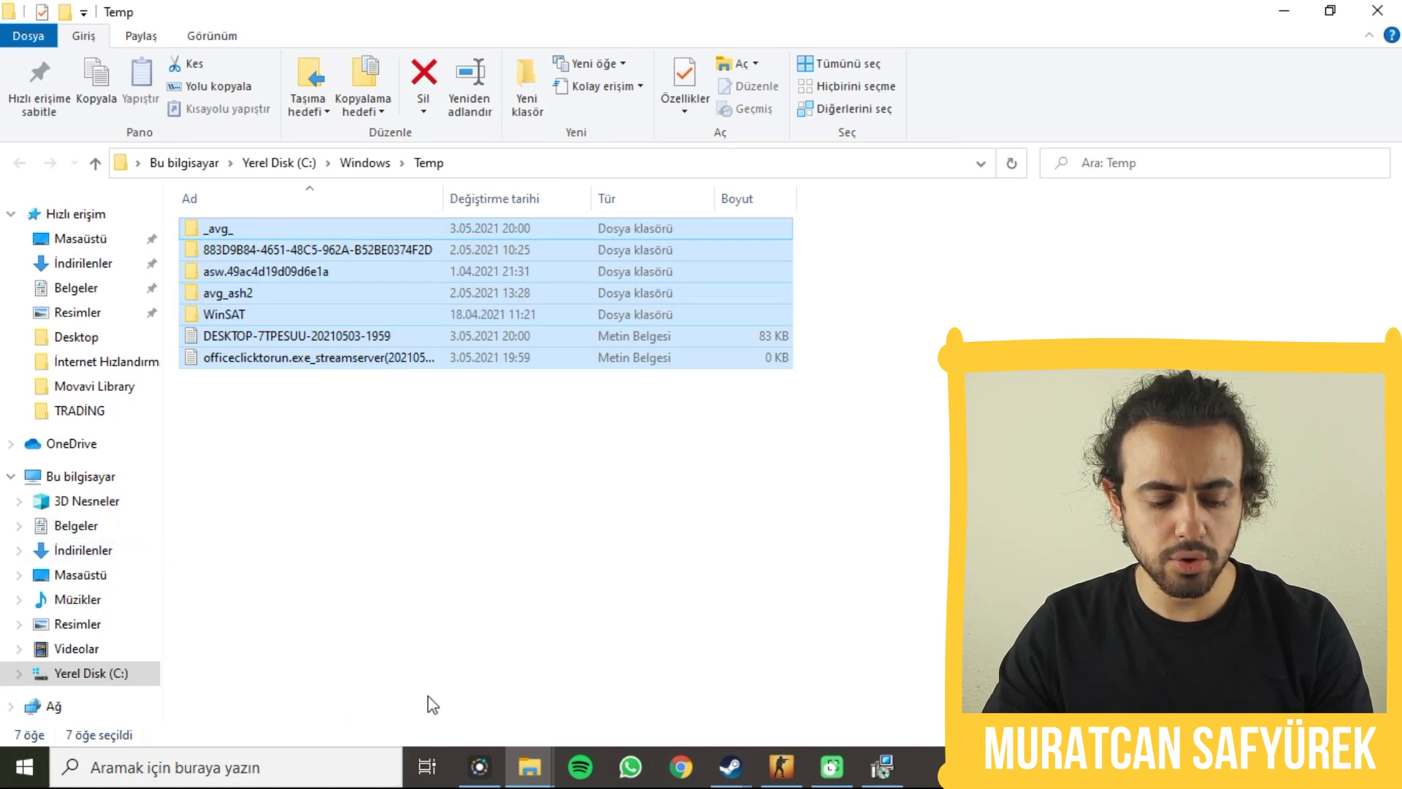
pyautogui.click(1377, 10)
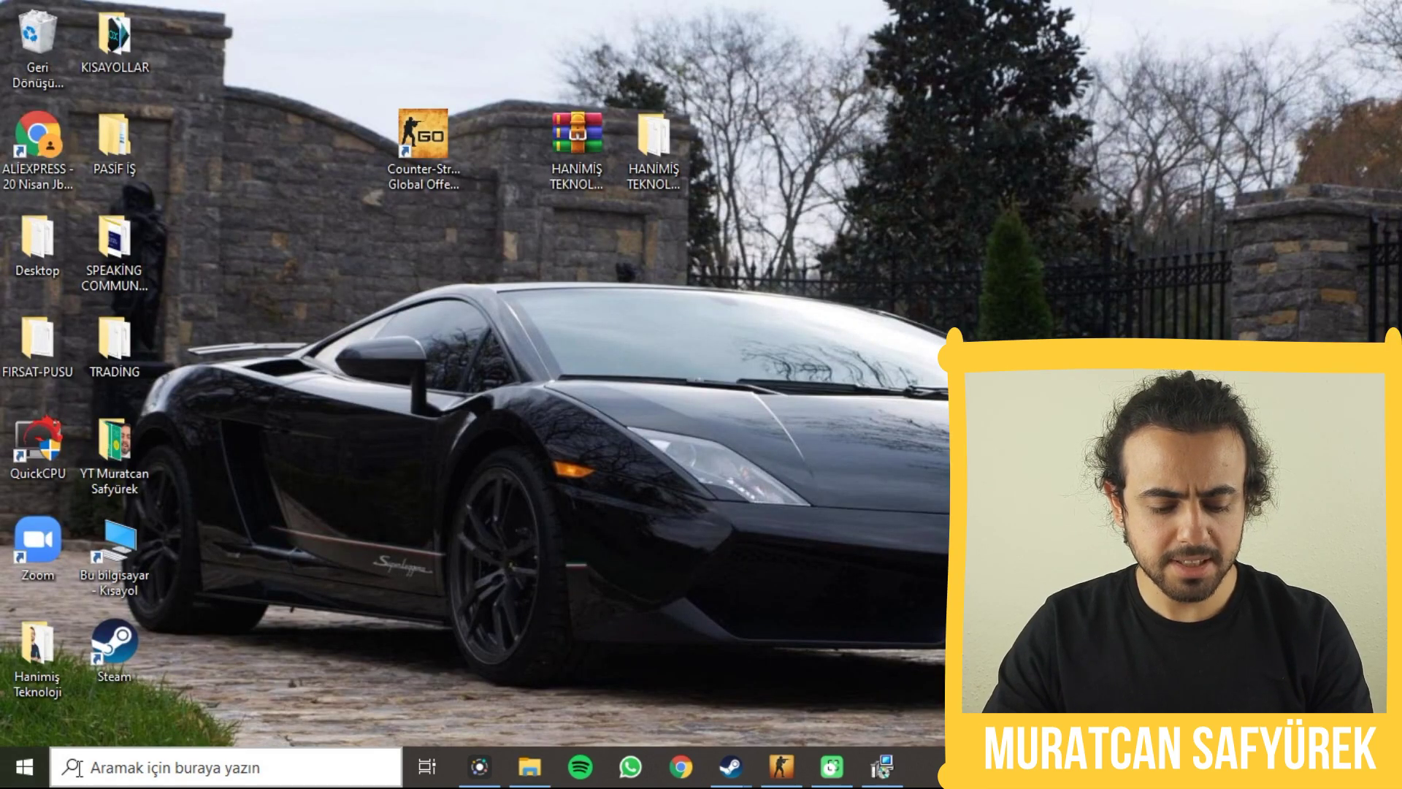
# - Open the user's local Temp folder by running %temp% from Çalıştır
pyautogui.click(106, 767)
pyautogui.write('çalıştır')
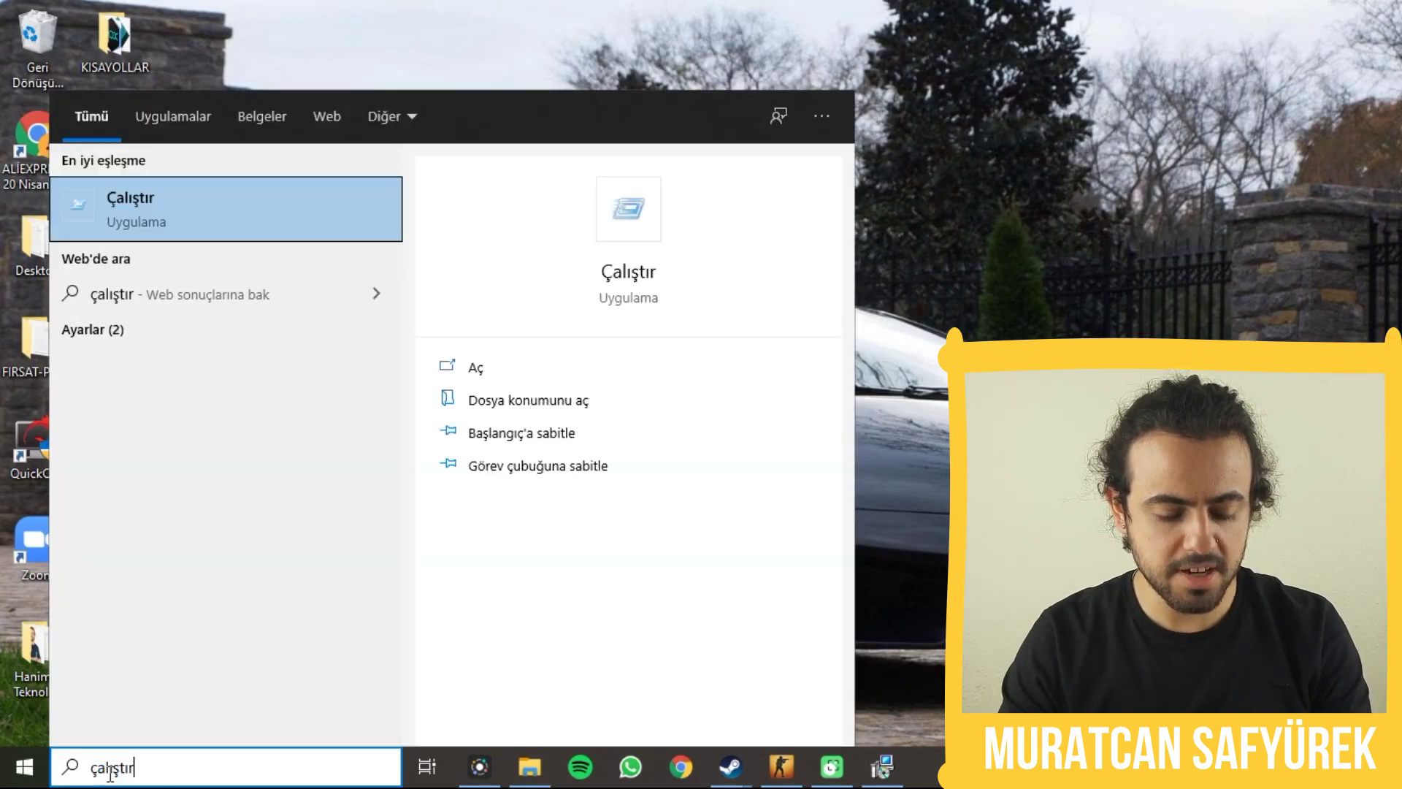
pyautogui.press('Return')
pyautogui.write('%temp%')
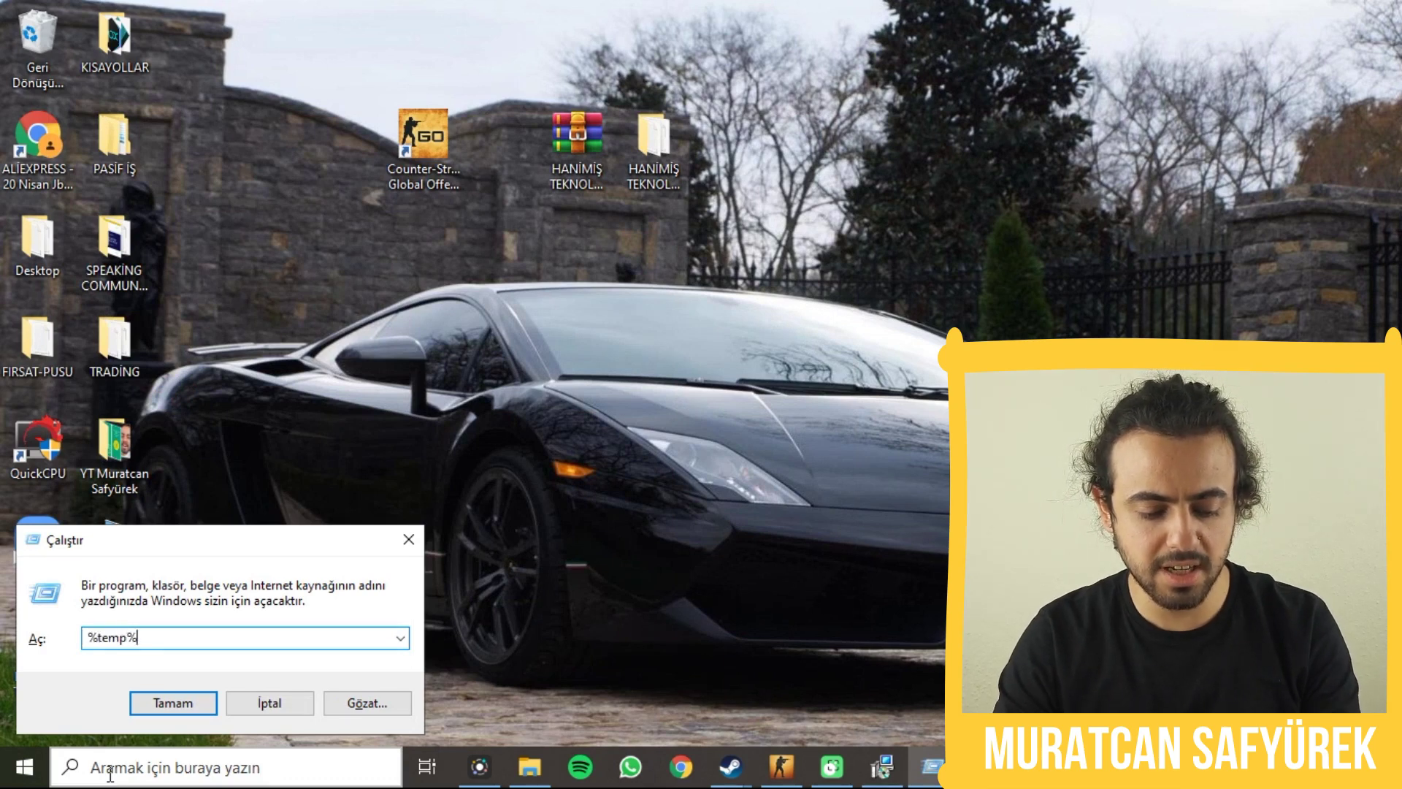
pyautogui.press('Return')
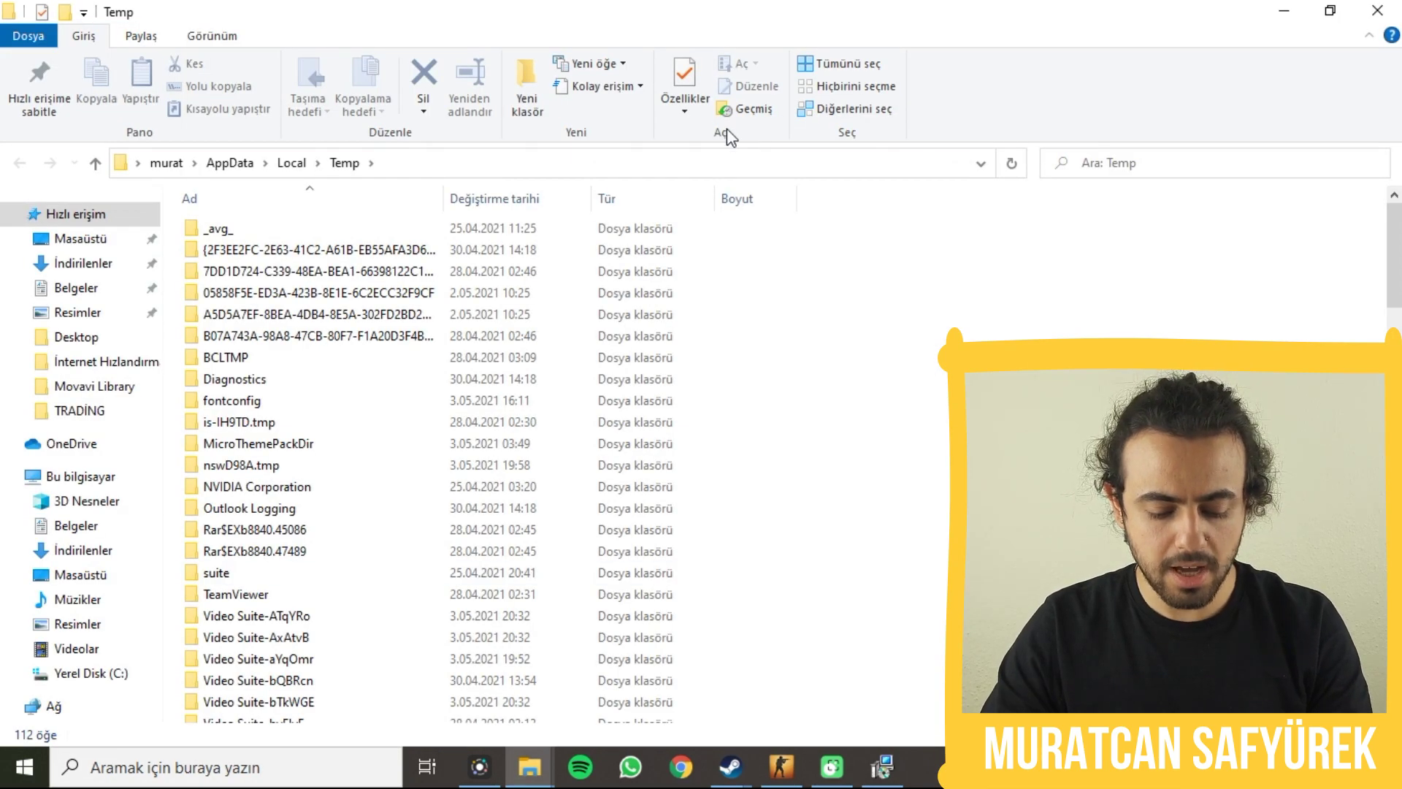
# - Delete all items in the user's local Temp folder, skipping files in use for all applicable items
pyautogui.hotkey('ctrl', 'a')
pyautogui.hotkey('shift', 'Delete')
pyautogui.press('Return')
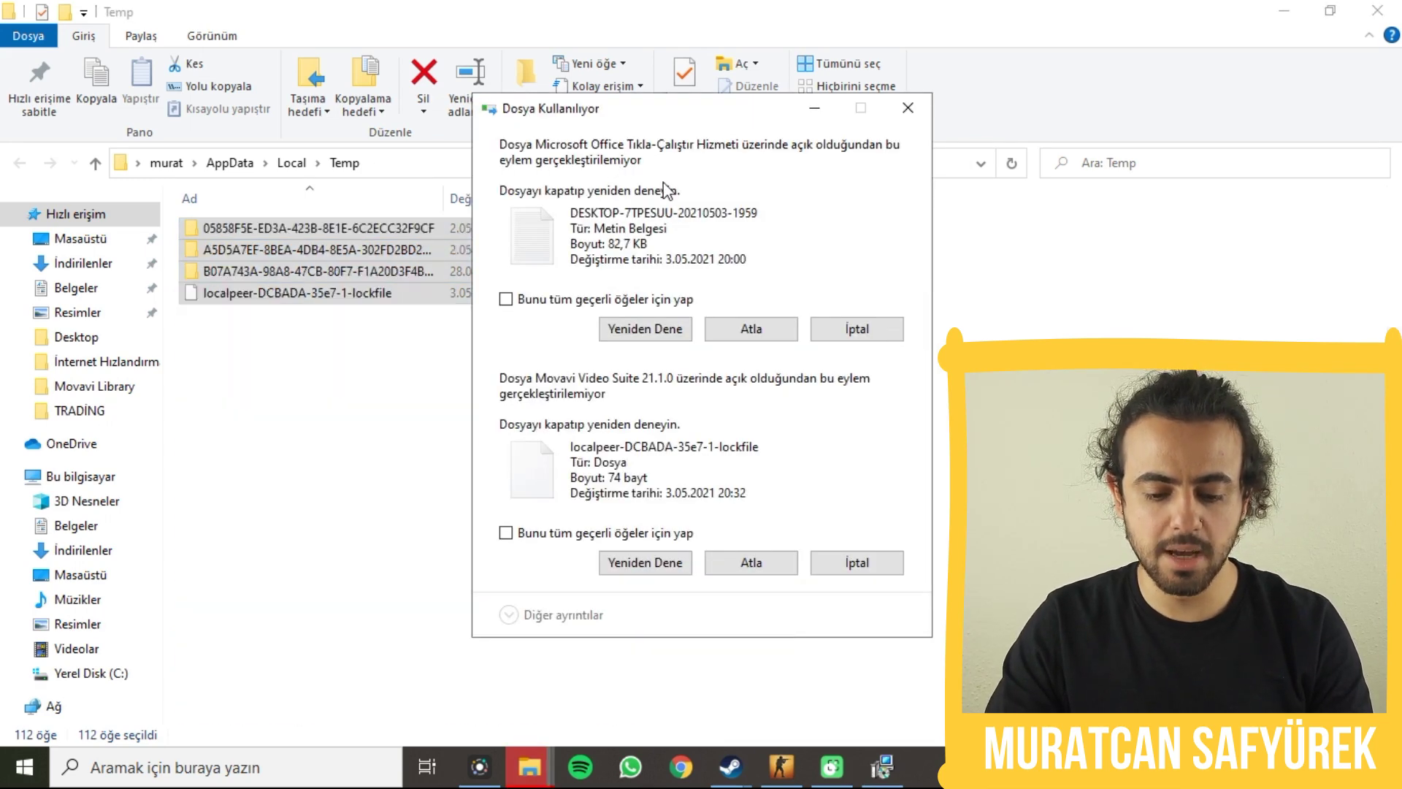
pyautogui.click(680, 300)
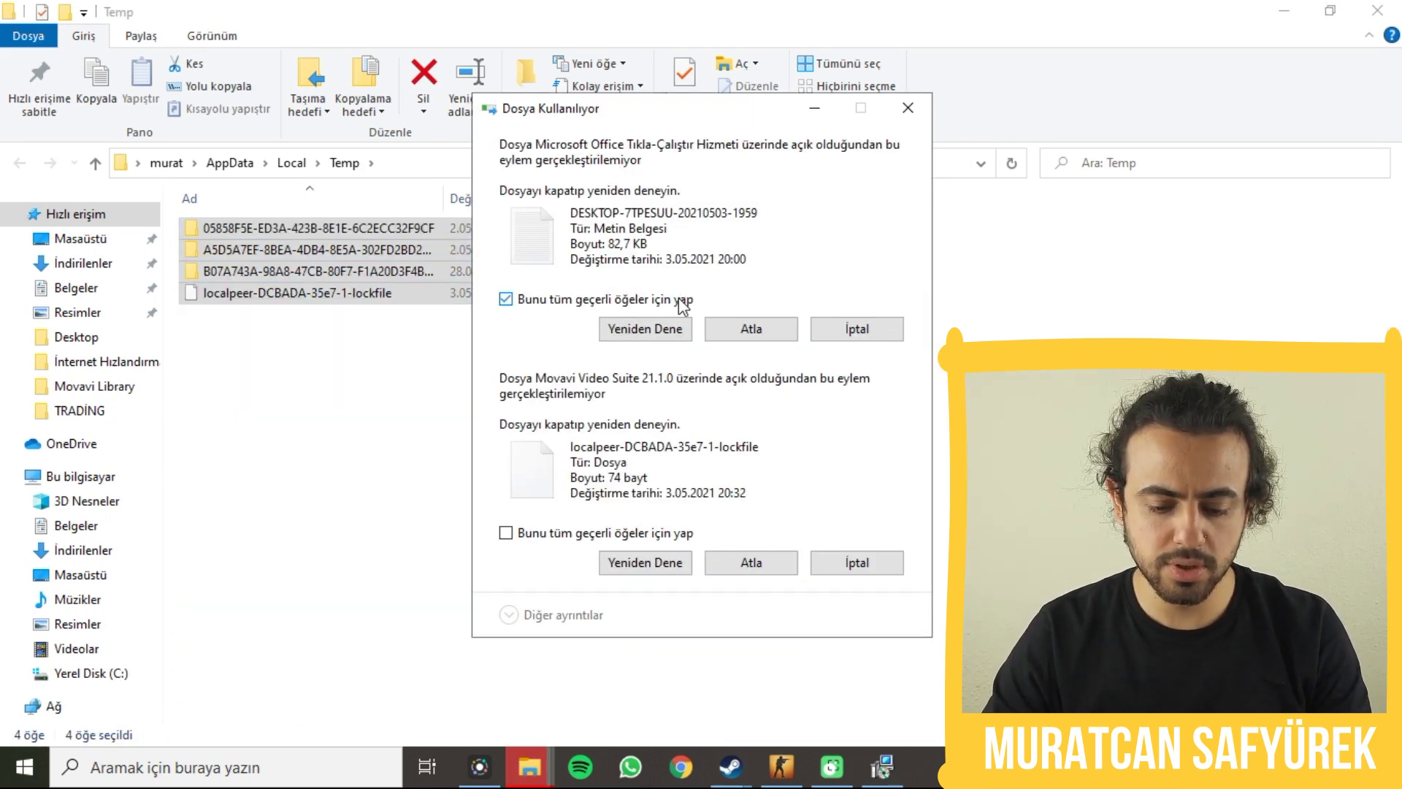
pyautogui.click(744, 336)
# - Open the Windows Prefetch folder by running prefetch from Çalıştır and grant permanent access to it
pyautogui.click(207, 774)
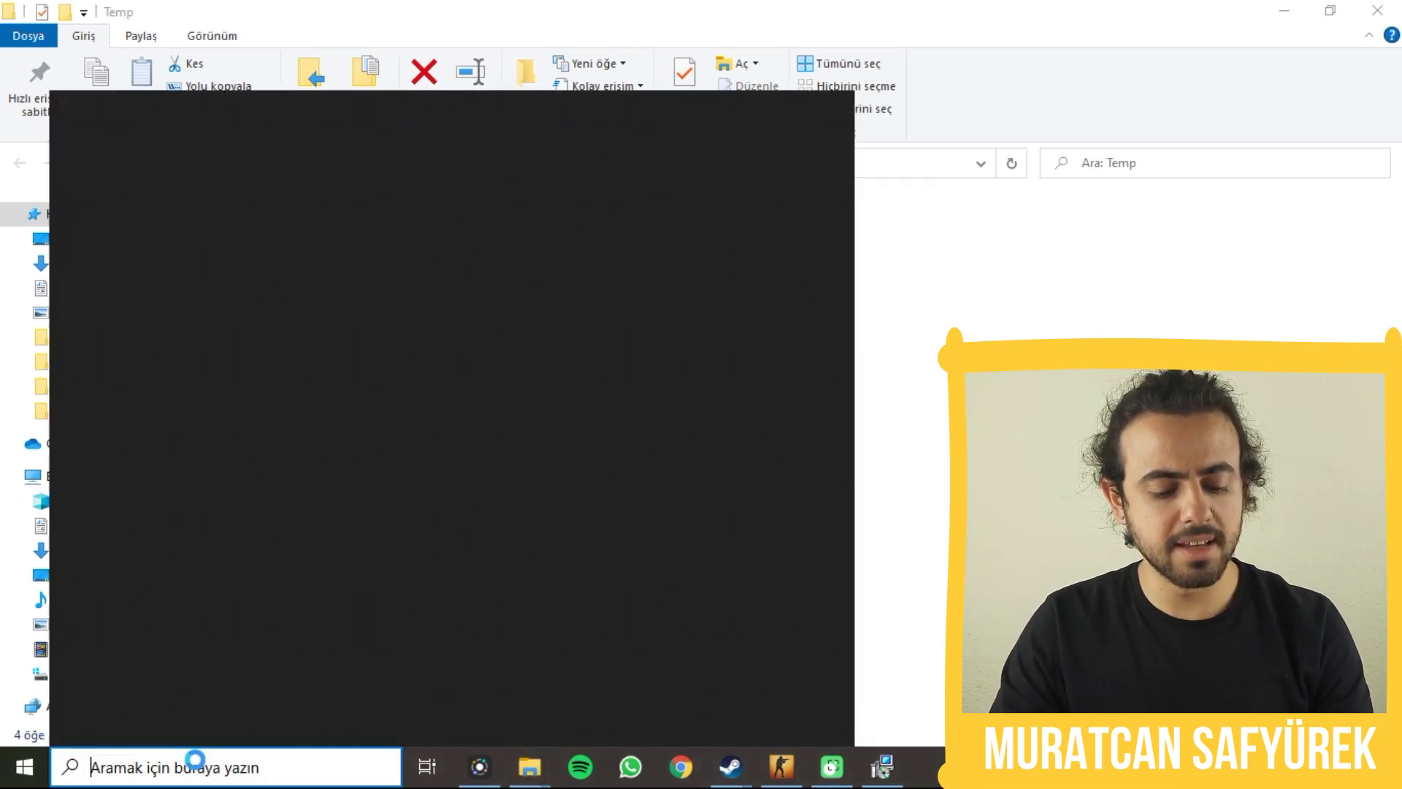
pyautogui.write('çalıştı')
pyautogui.press('Return')
pyautogui.write('prefet')
pyautogui.write('c')
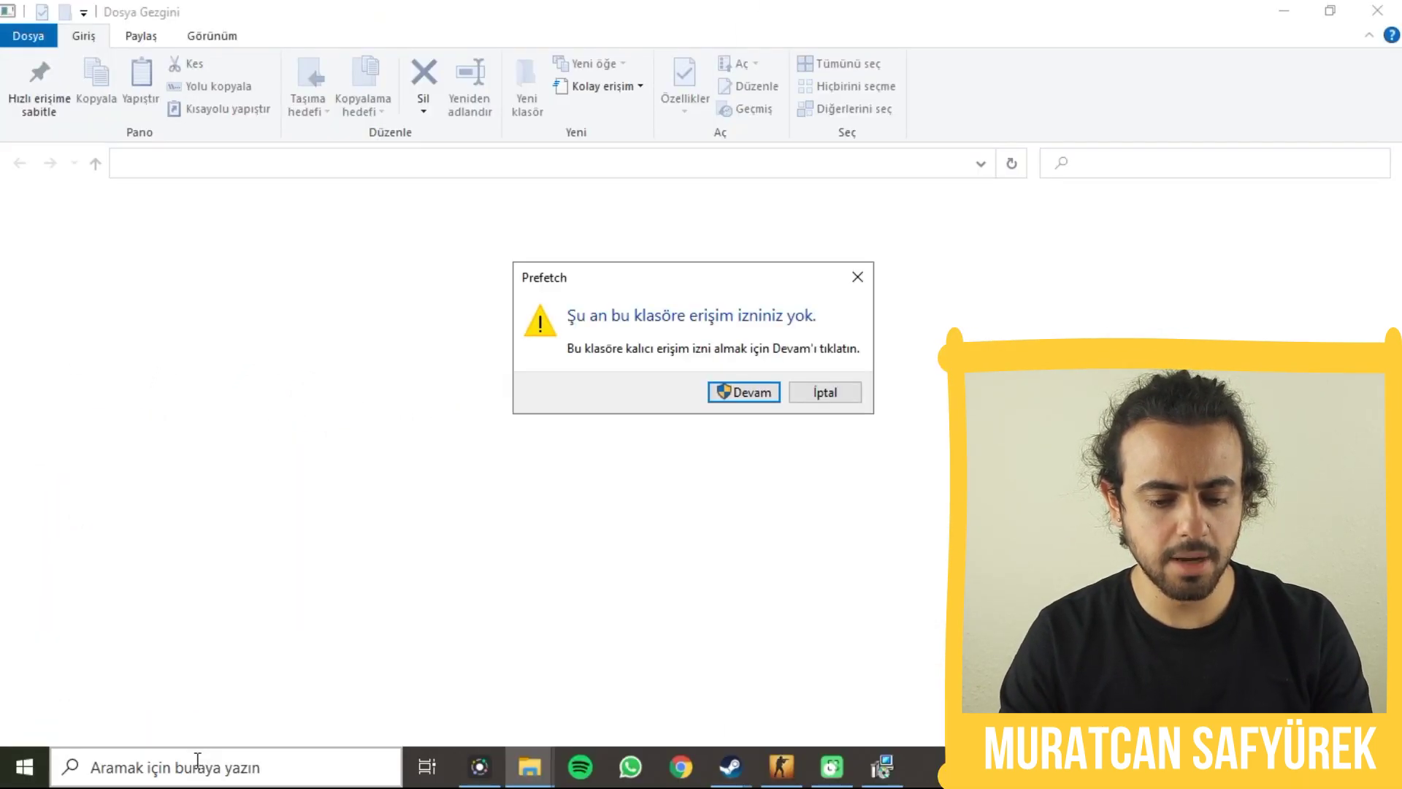
pyautogui.click(744, 392)
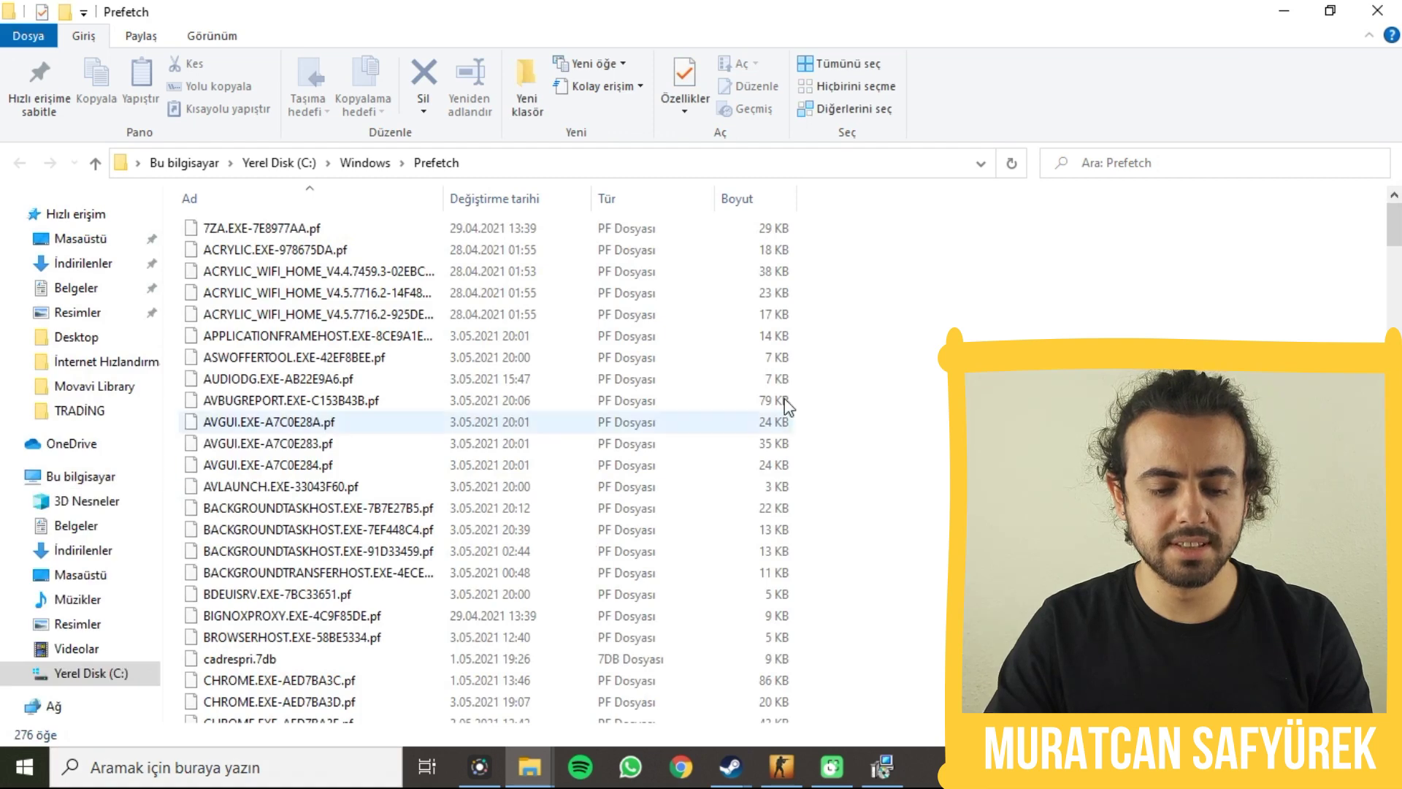
# - Delete all items in the Prefetch folder and dismiss the file-in-use dialog
pyautogui.hotkey('ctrl', 'a')
pyautogui.hotkey('shift', 'Delete')
pyautogui.press('Return')
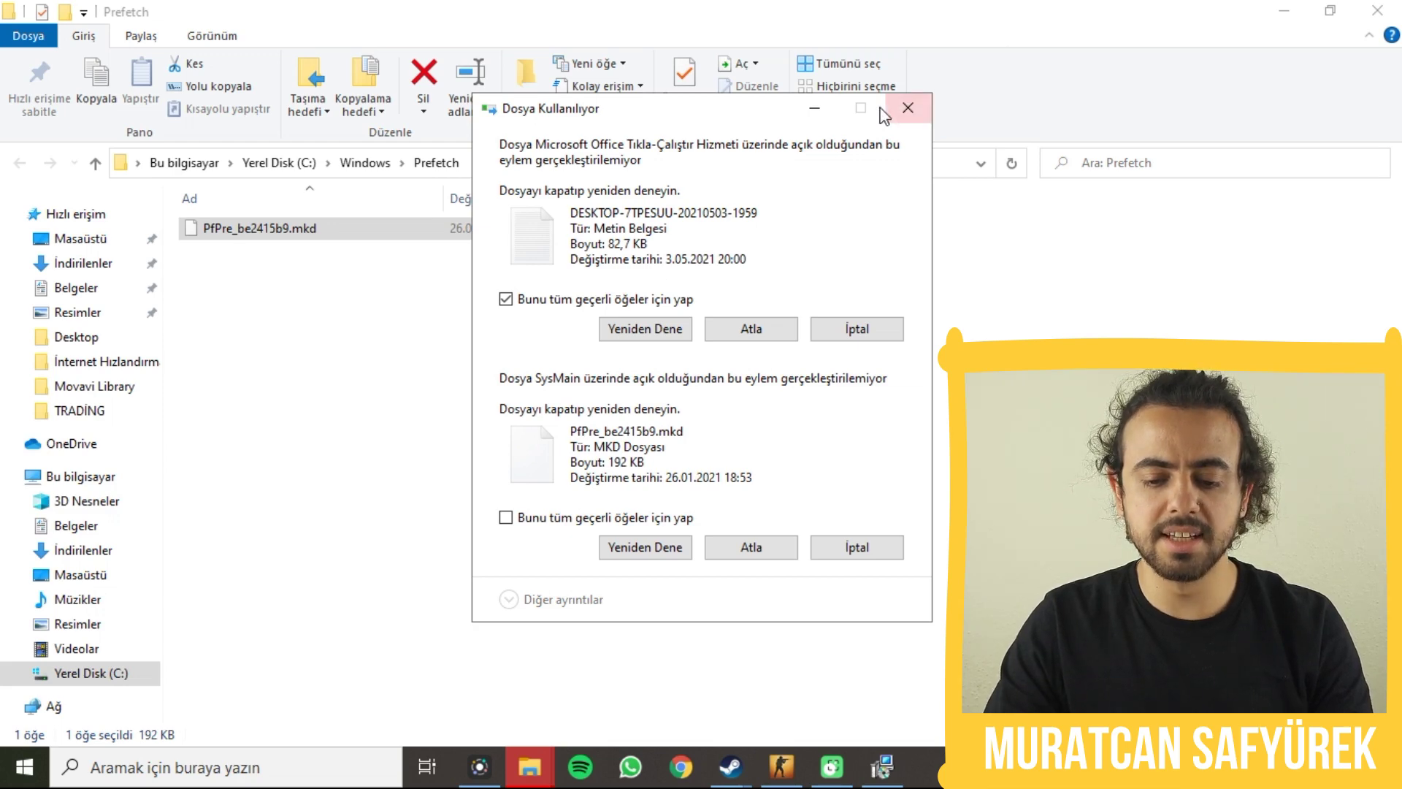
pyautogui.click(908, 107)
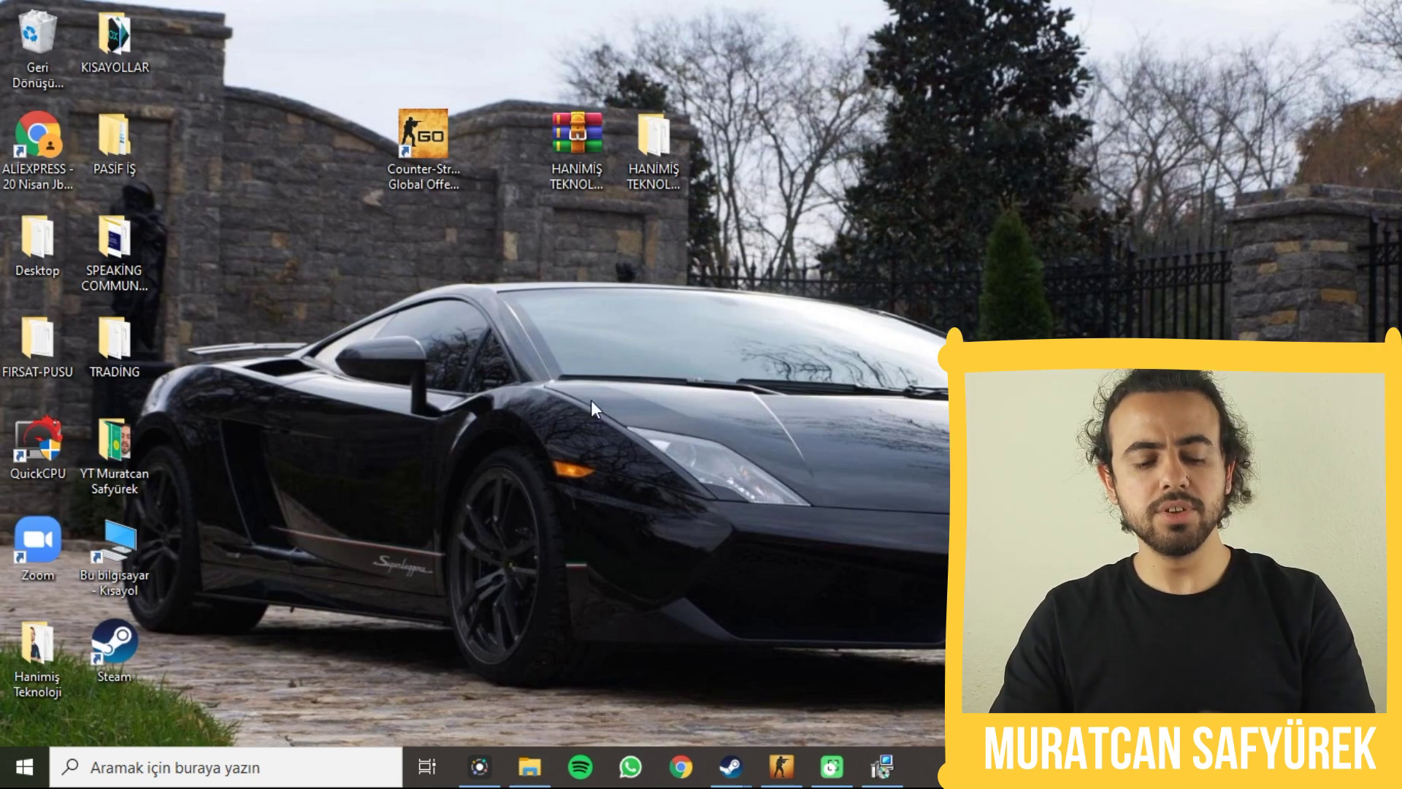
# - Search Windows for güncel and open the Güncelleştirmeleri denetle system settings
pyautogui.click(291, 773)
pyautogui.write('güncelel')
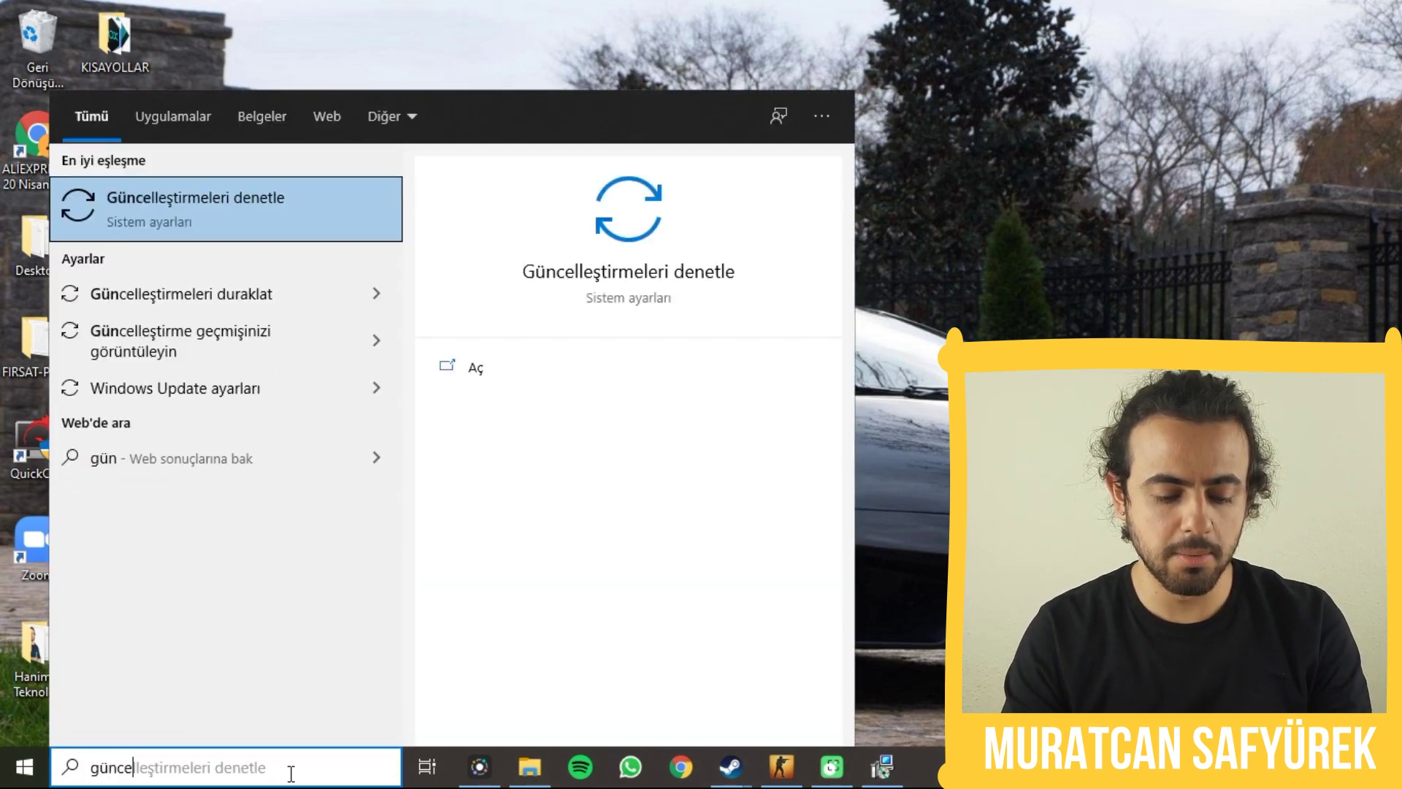
pyautogui.press('BackSpace')
pyautogui.press('BackSpace')
pyautogui.write('l')
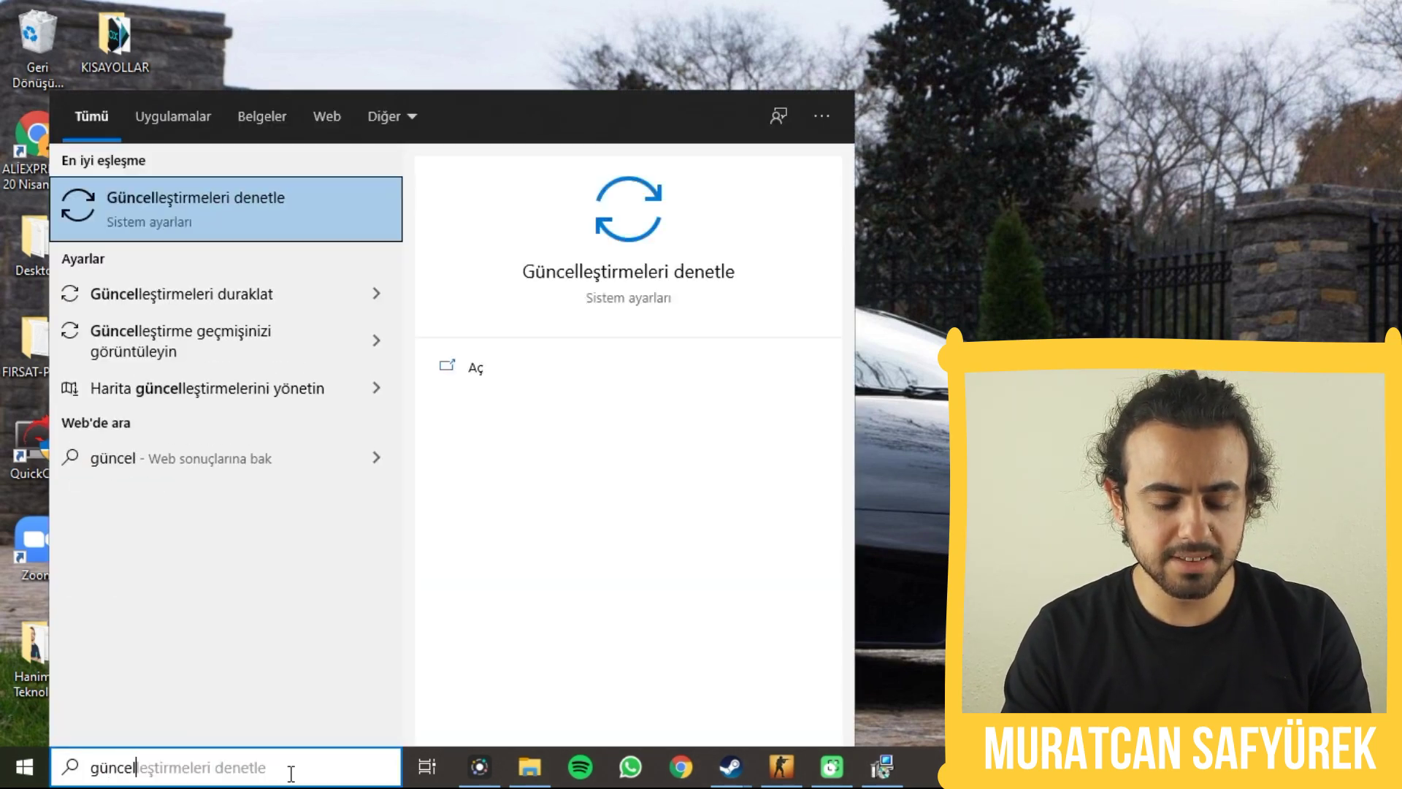
pyautogui.press('Return')
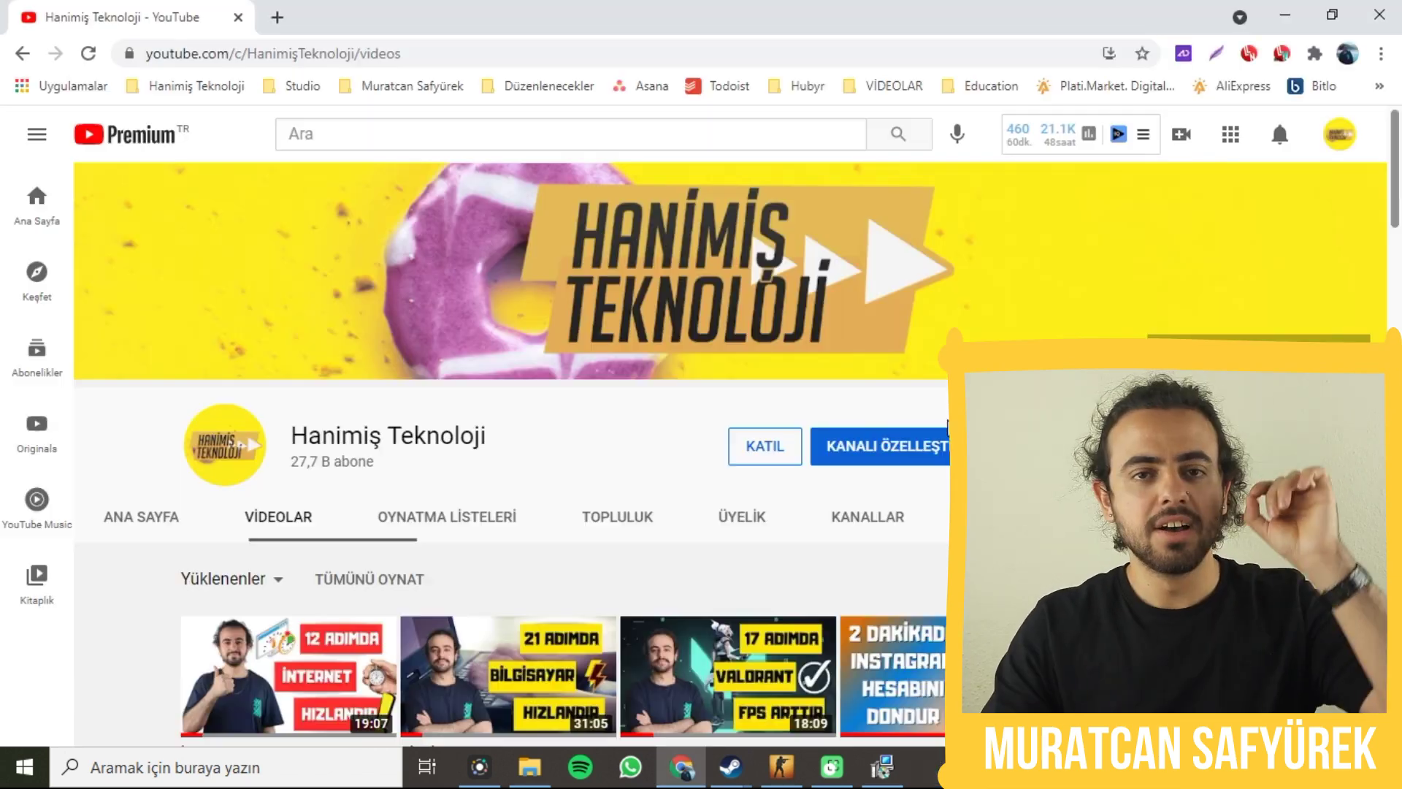
# - Look through the Hanimiş Teknoloji YouTube channel's uploaded videos and its Üyelik offer
pyautogui.scroll(-3, 790, 418)
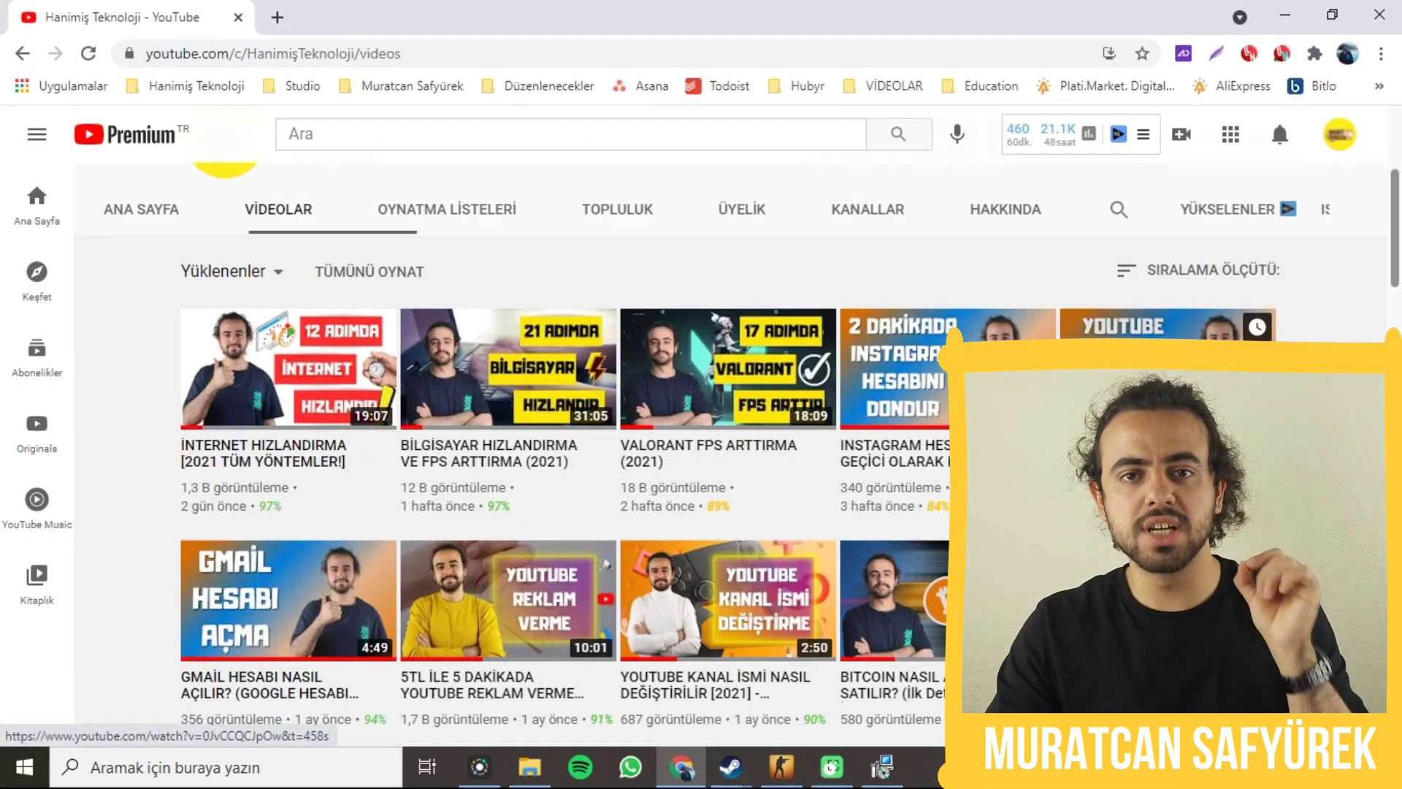
pyautogui.scroll(-3, 790, 418)
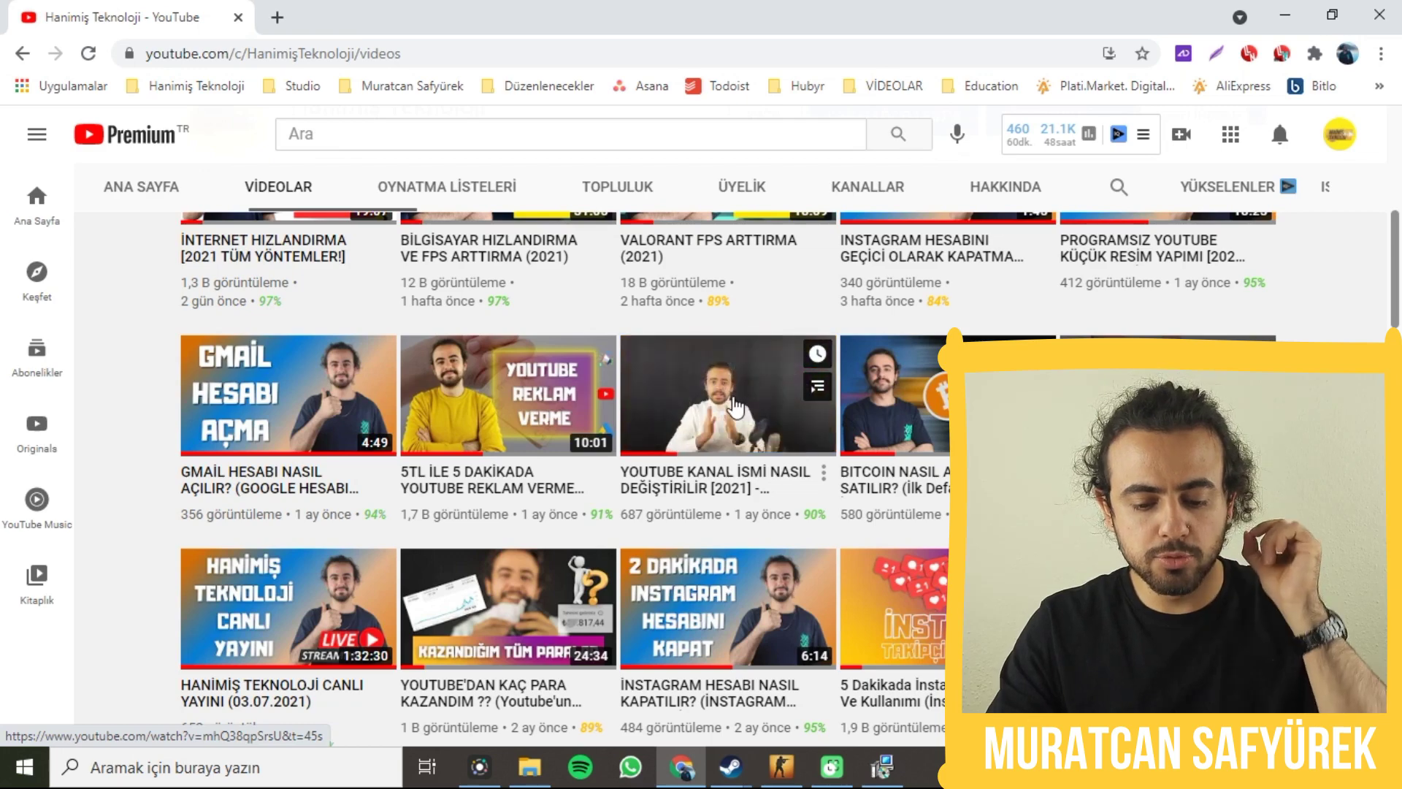
pyautogui.scroll(-4, 760, 409)
pyautogui.scroll(10, 737, 409)
pyautogui.scroll(2, 739, 408)
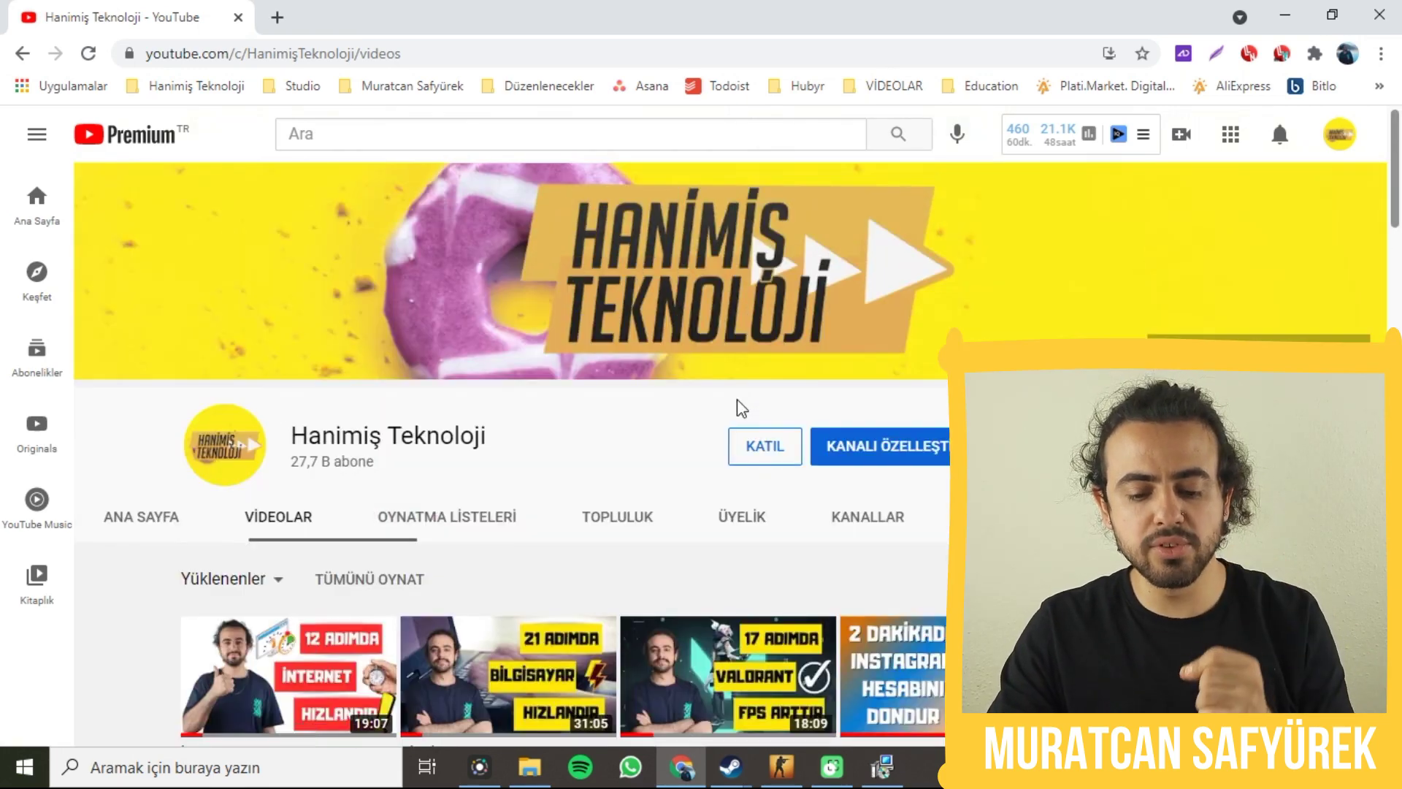
pyautogui.click(759, 447)
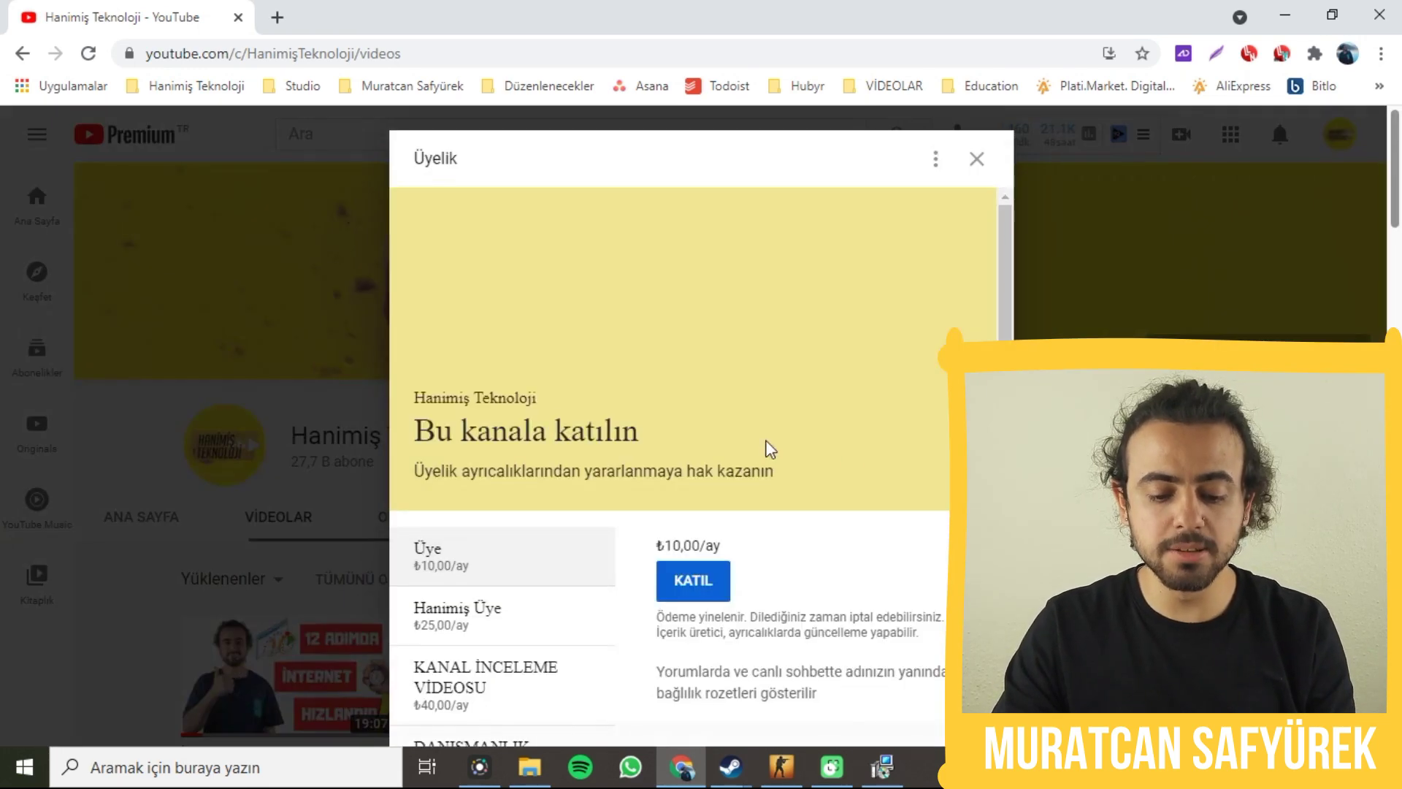
pyautogui.click(1192, 307)
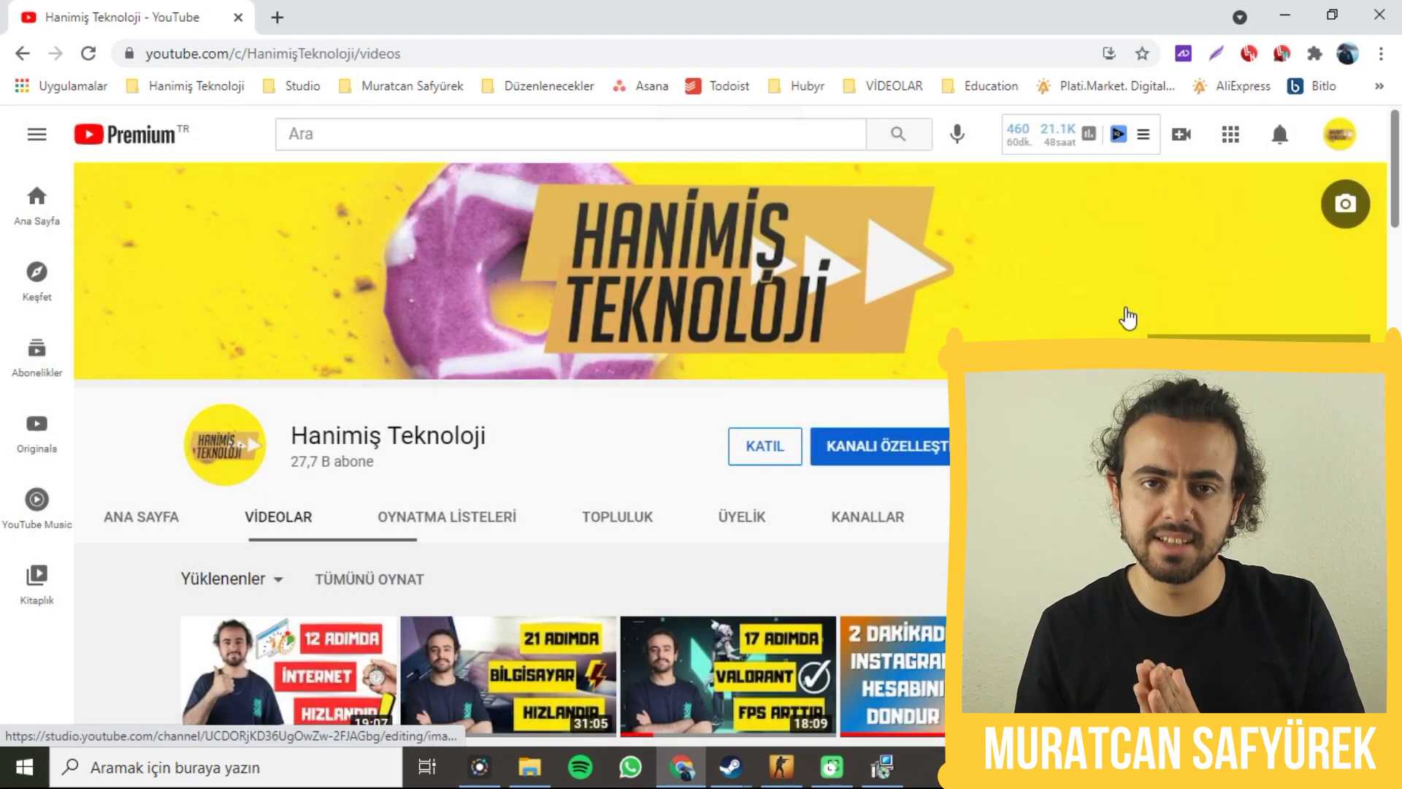
pyautogui.scroll(-1, 1128, 317)
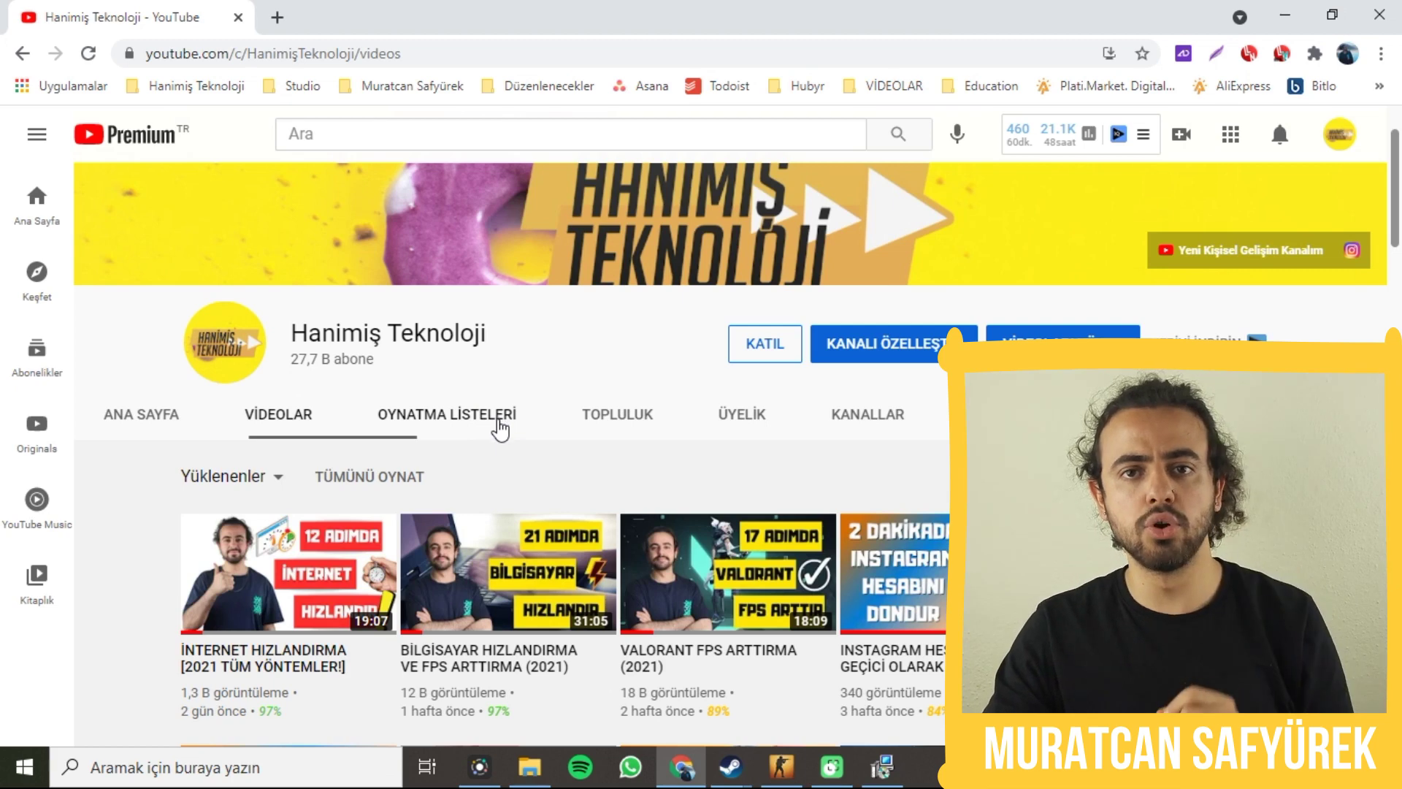
pyautogui.scroll(-2, 277, 577)
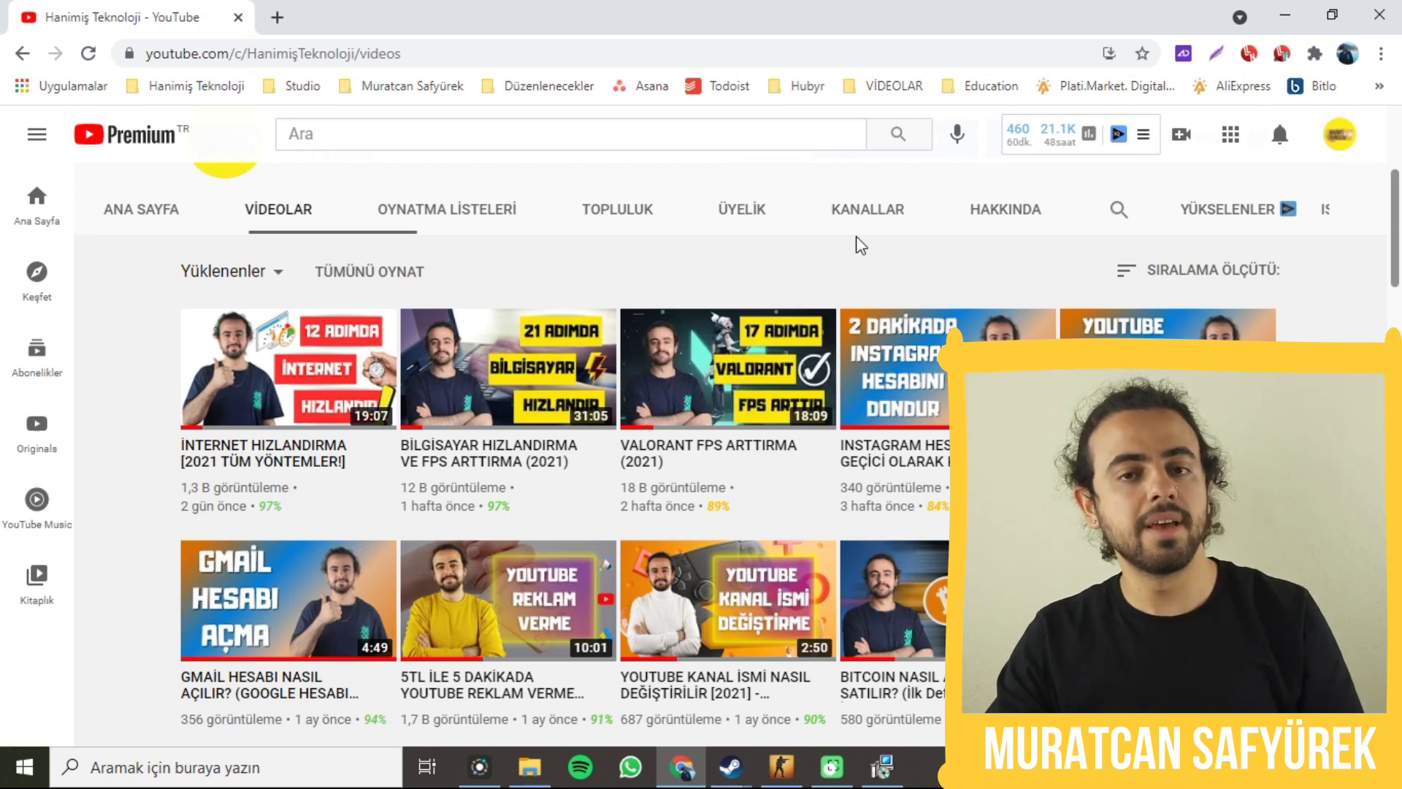
pyautogui.scroll(4, 860, 246)
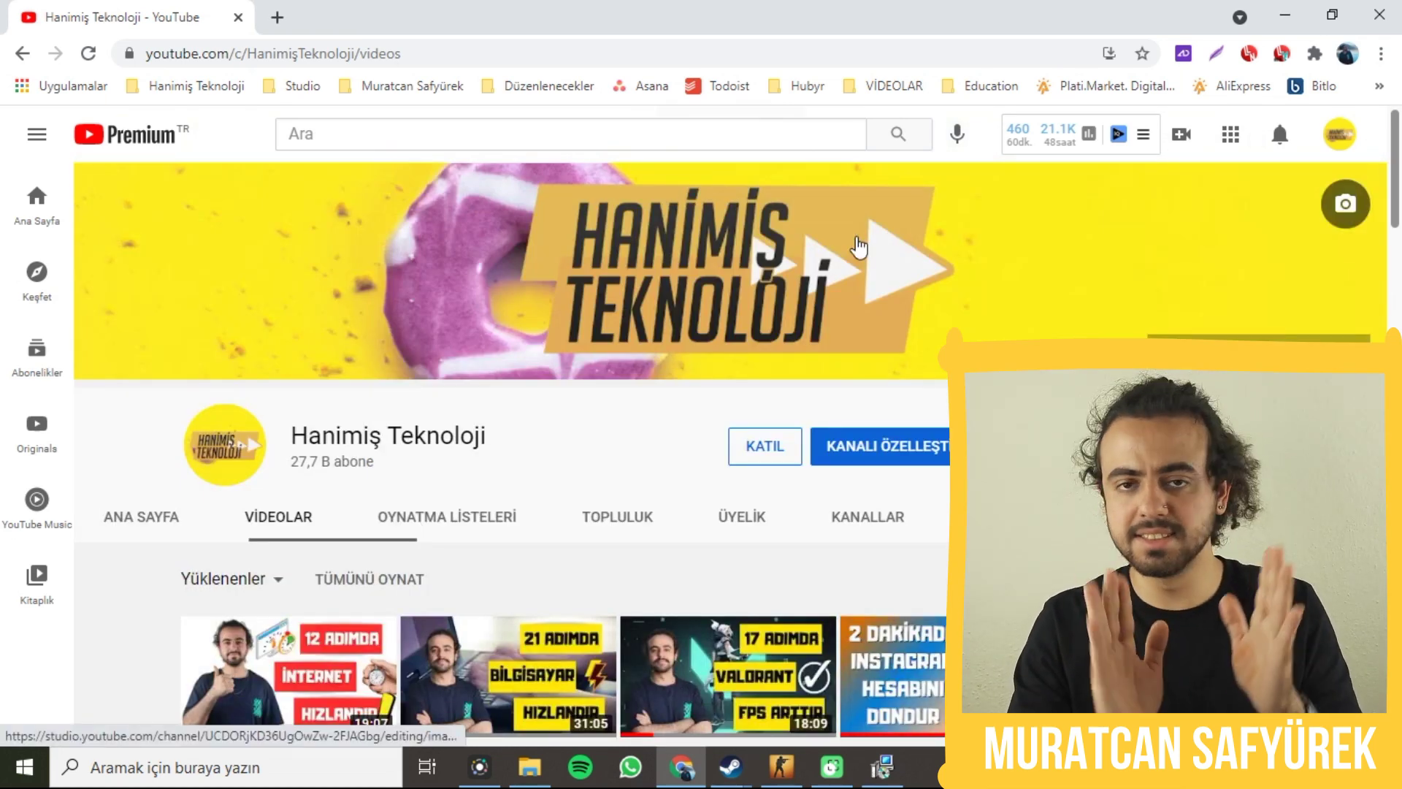
# - Return to the desktop and open the HANİMİŞ TEKNOLOJİ CSGO FPS ARTTIRMA folder
pyautogui.press('super+d')
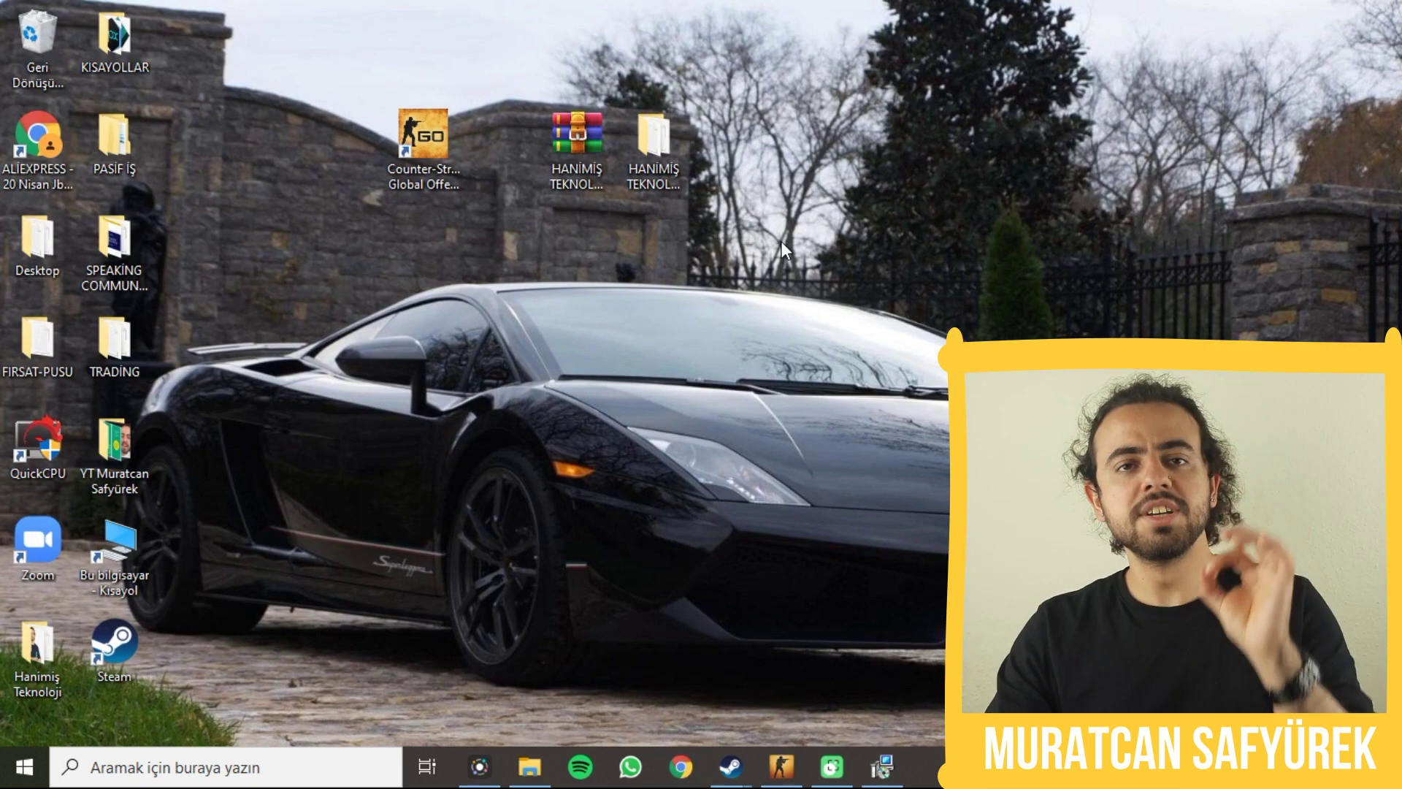
pyautogui.doubleClick(661, 136)
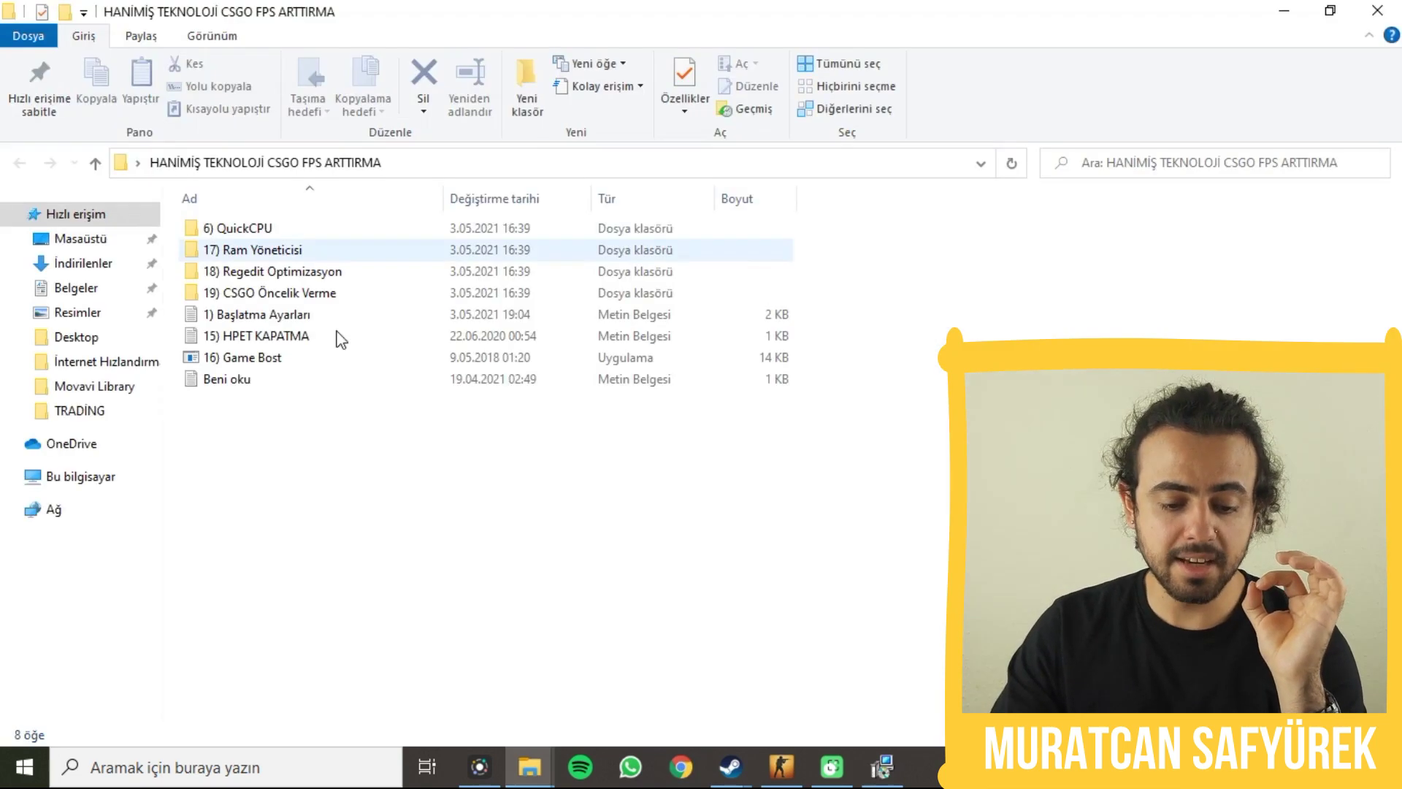
# - Open the 15) HPET KAPATMA text file and copy its HPET disabling command, bcdedit /deletevalue useplatformclock
pyautogui.doubleClick(271, 337)
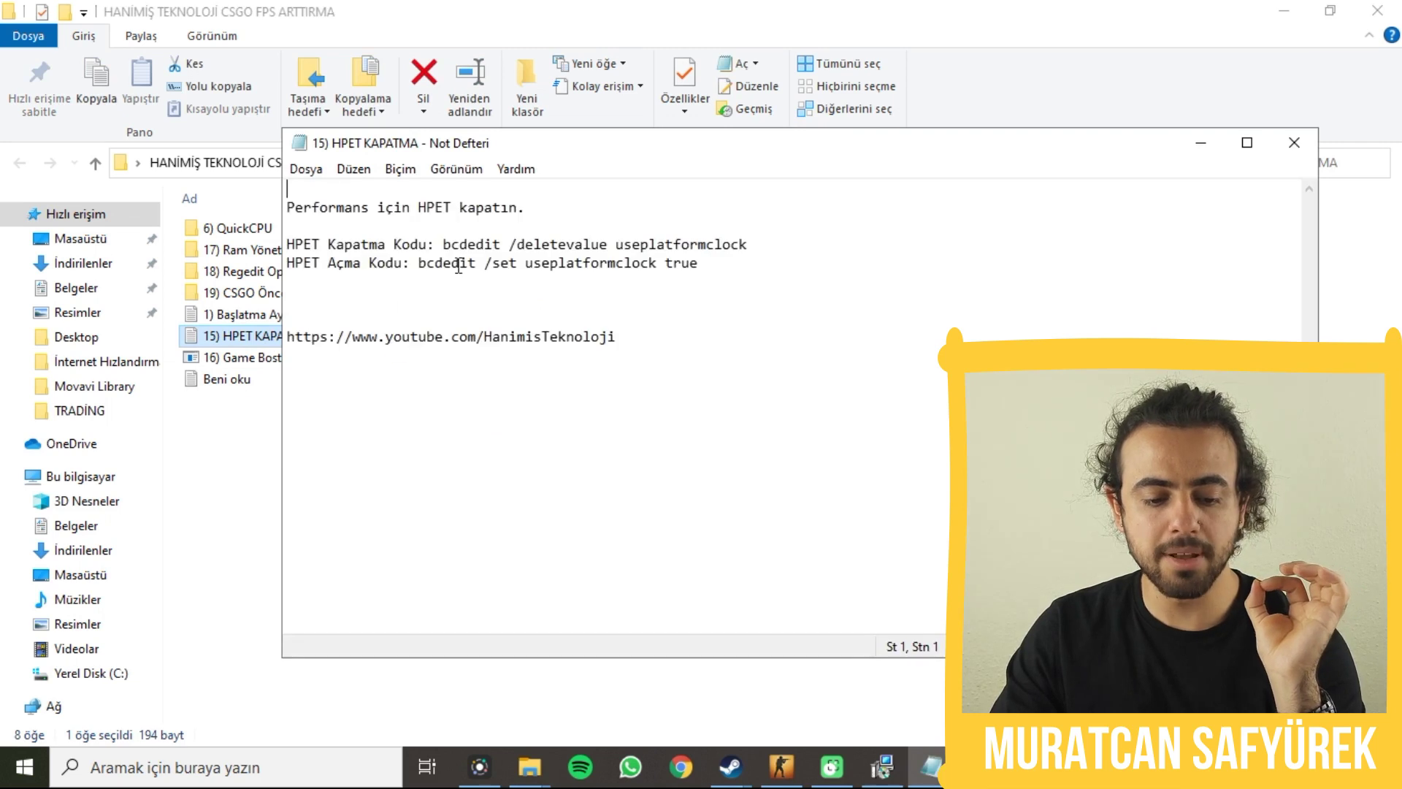
pyautogui.moveTo(750, 245); pyautogui.dragTo(448, 247)
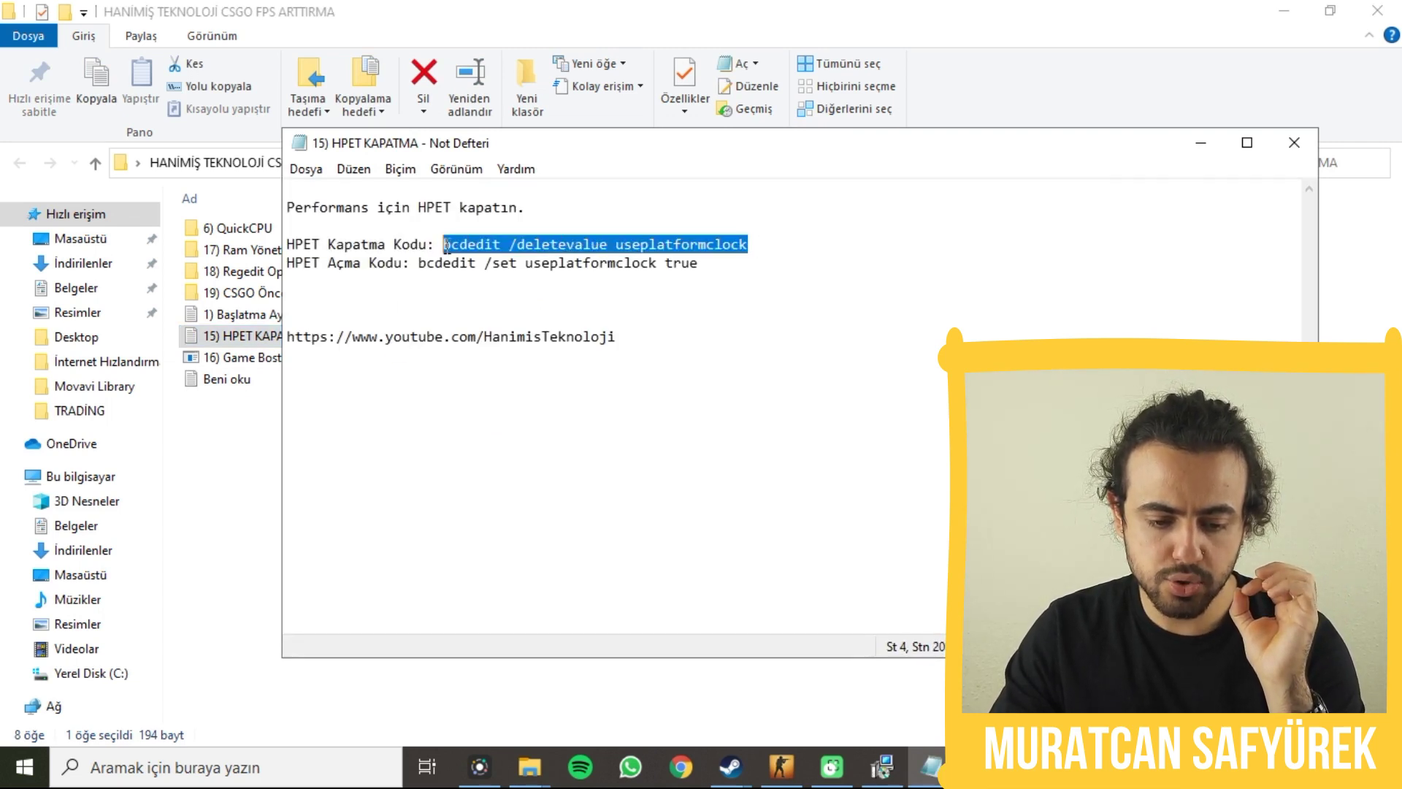
pyautogui.rightClick(447, 247)
pyautogui.click(512, 311)
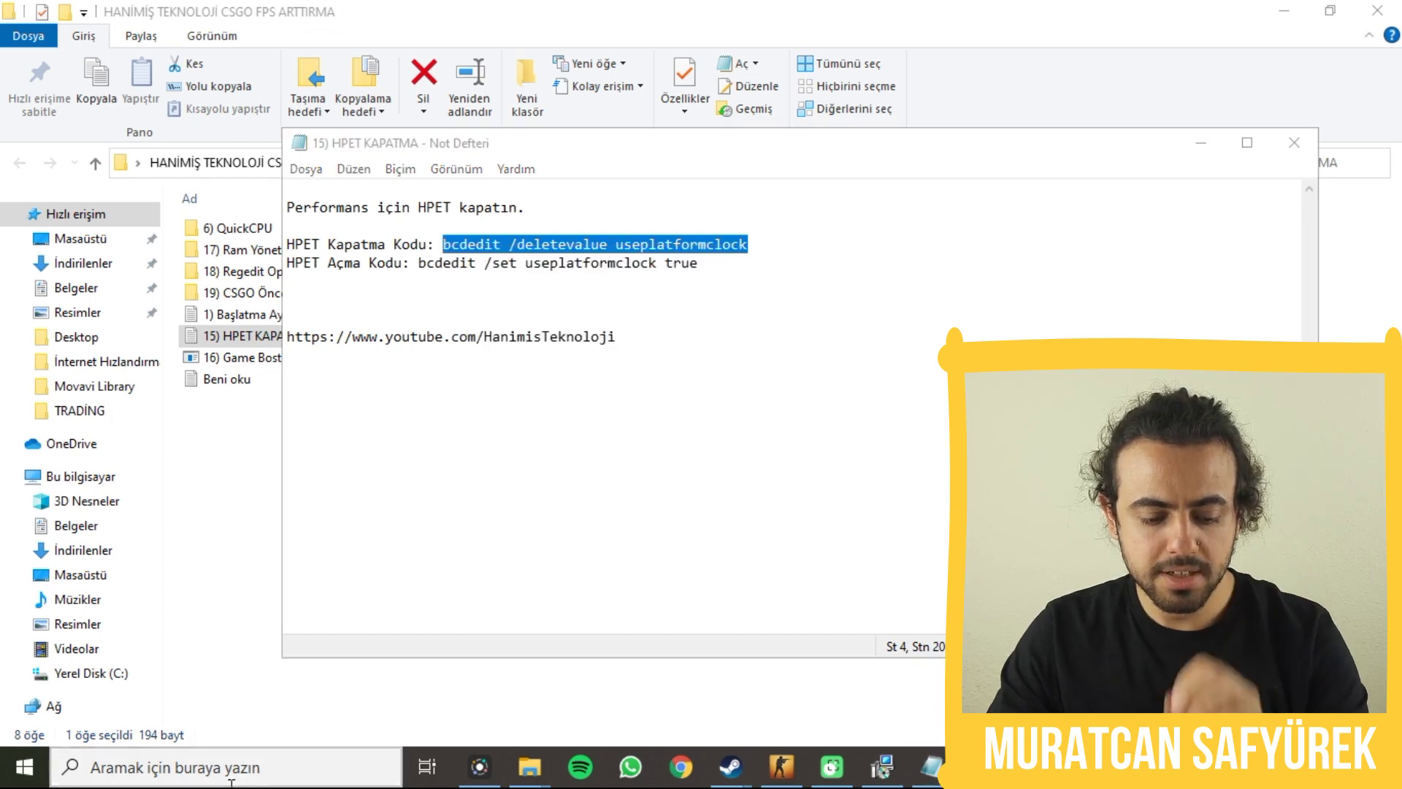
# - Find the Çalıştır app in Windows search and run cmd from it to open a command prompt
pyautogui.click(231, 767)
pyautogui.write('çal')
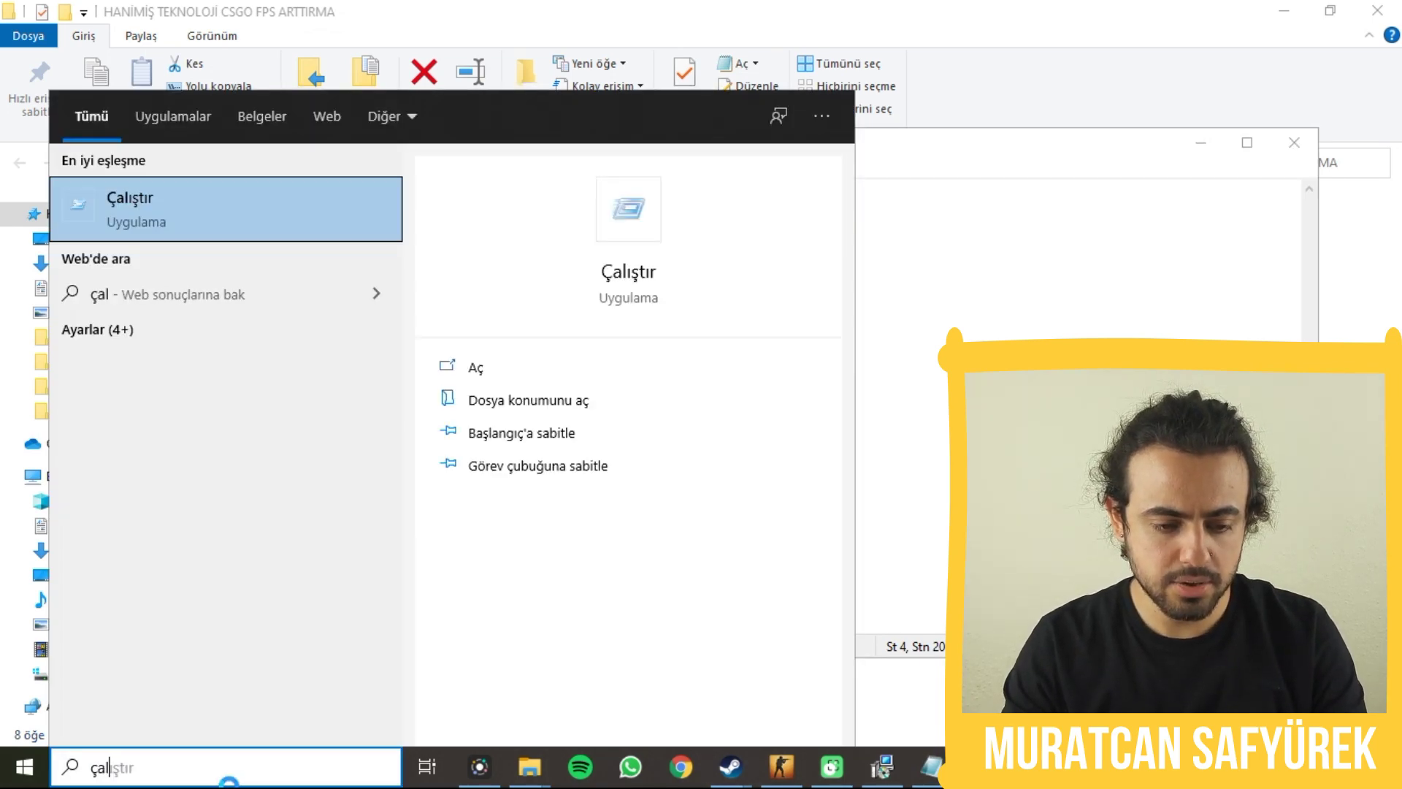
pyautogui.press('Return')
pyautogui.write('cmd')
pyautogui.press('Return')
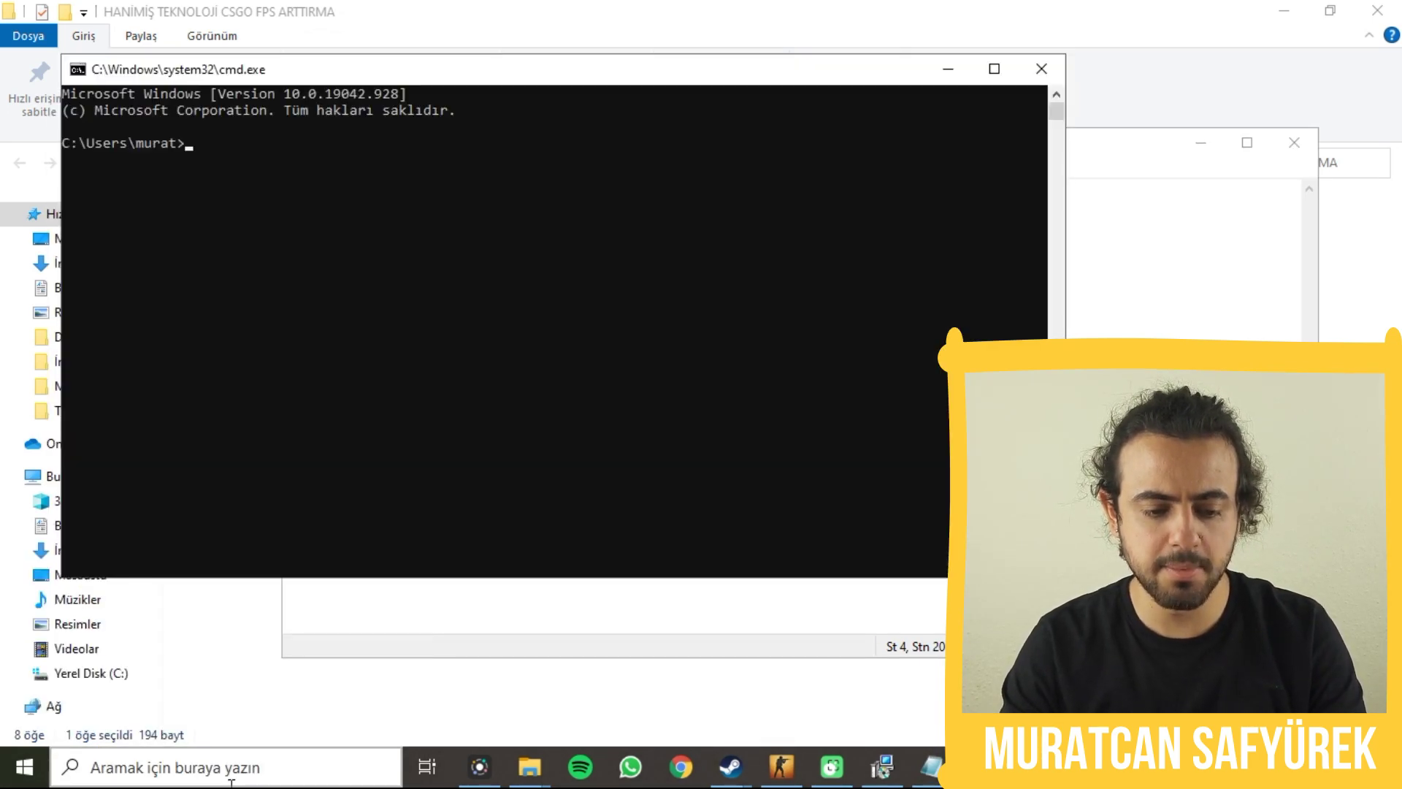
# - Try to disable HPET with bcdedit /deletevalue useplatformclock, close the command prompt and return to the FPS folder
pyautogui.hotkey('ctrl', 'v')
pyautogui.press('Return')
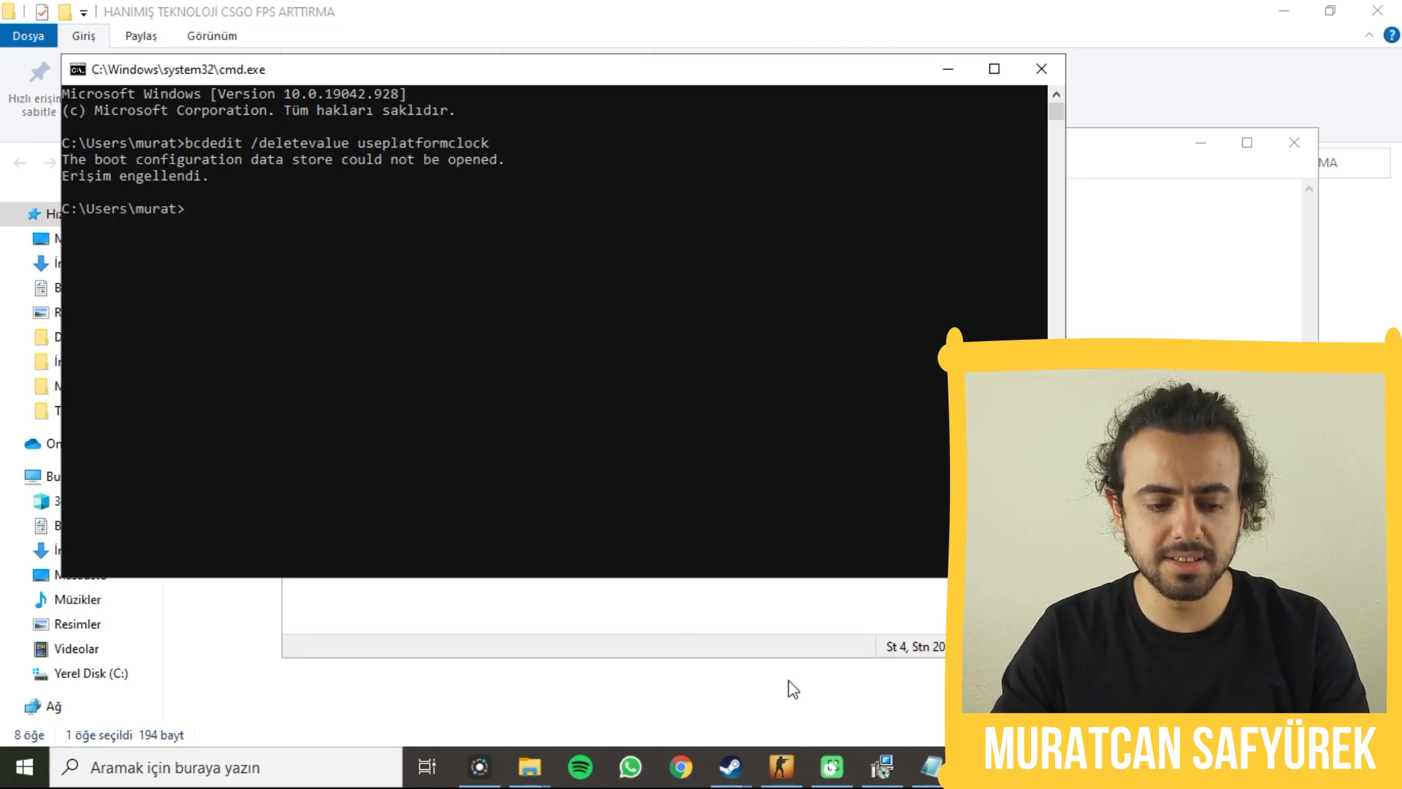
pyautogui.click(1042, 69)
pyautogui.moveTo(743, 270); pyautogui.dragTo(796, 224)
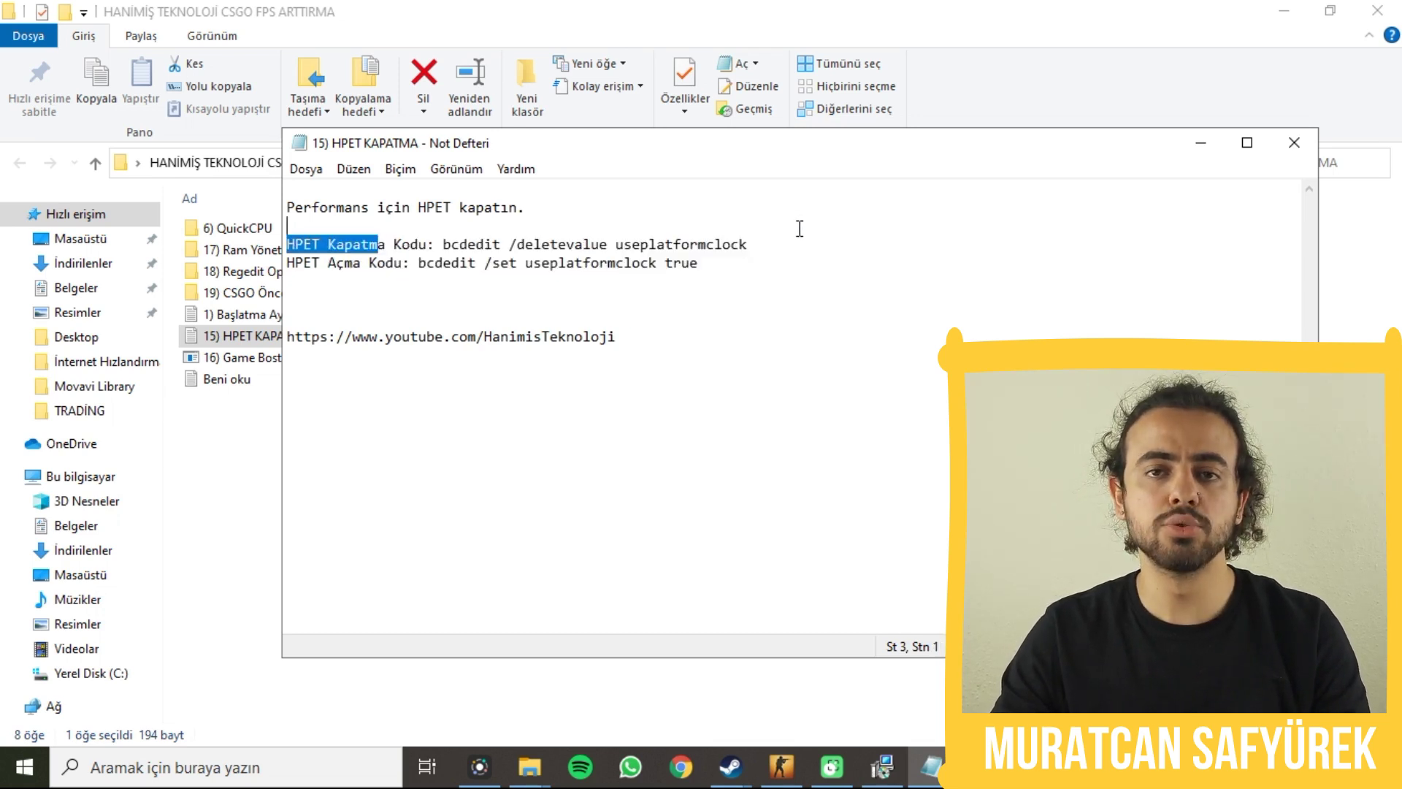
pyautogui.hotkey('alt', 'Tab')
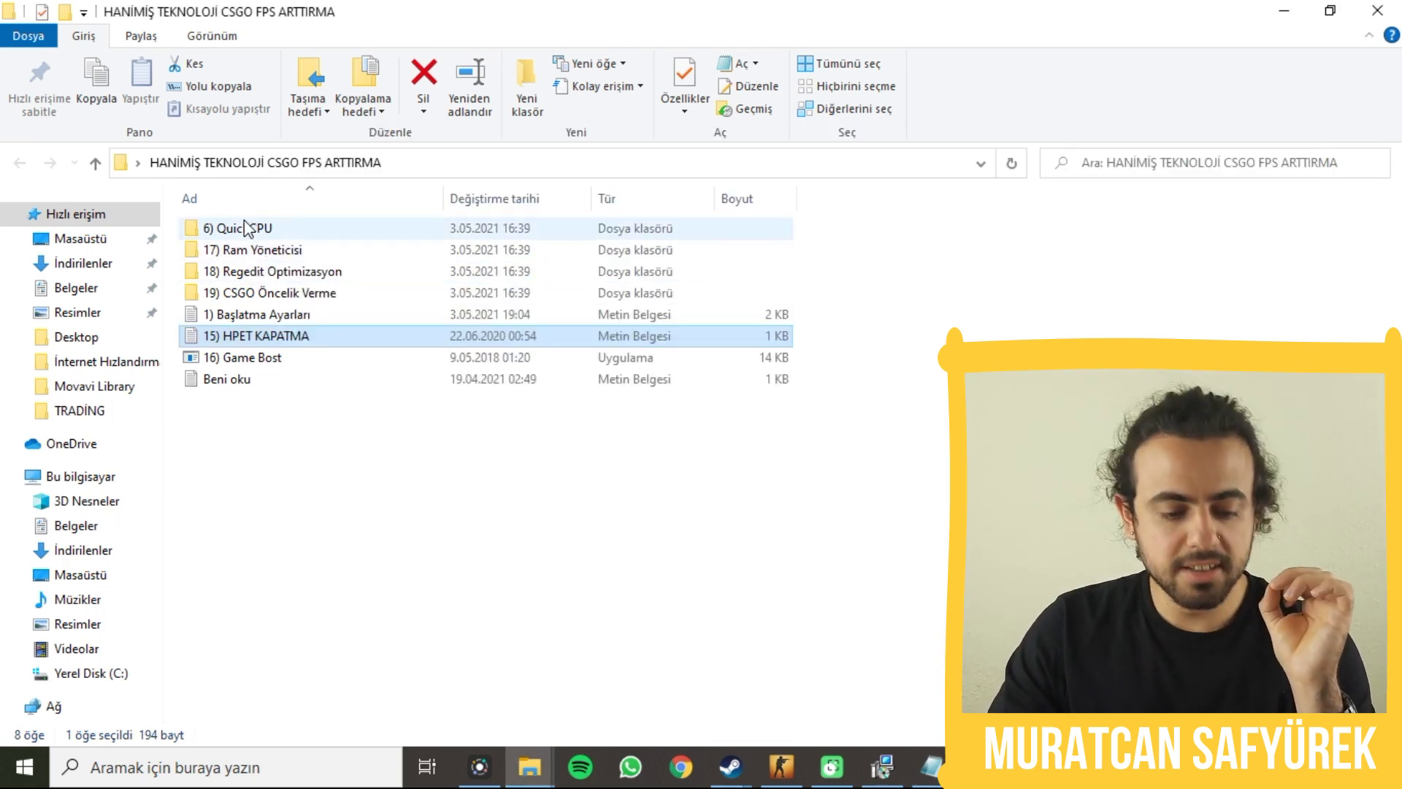
# - Open the 17) Ram Yöneticisi folder and launch Intelligent standby list cleaner ISLC
pyautogui.click(257, 359)
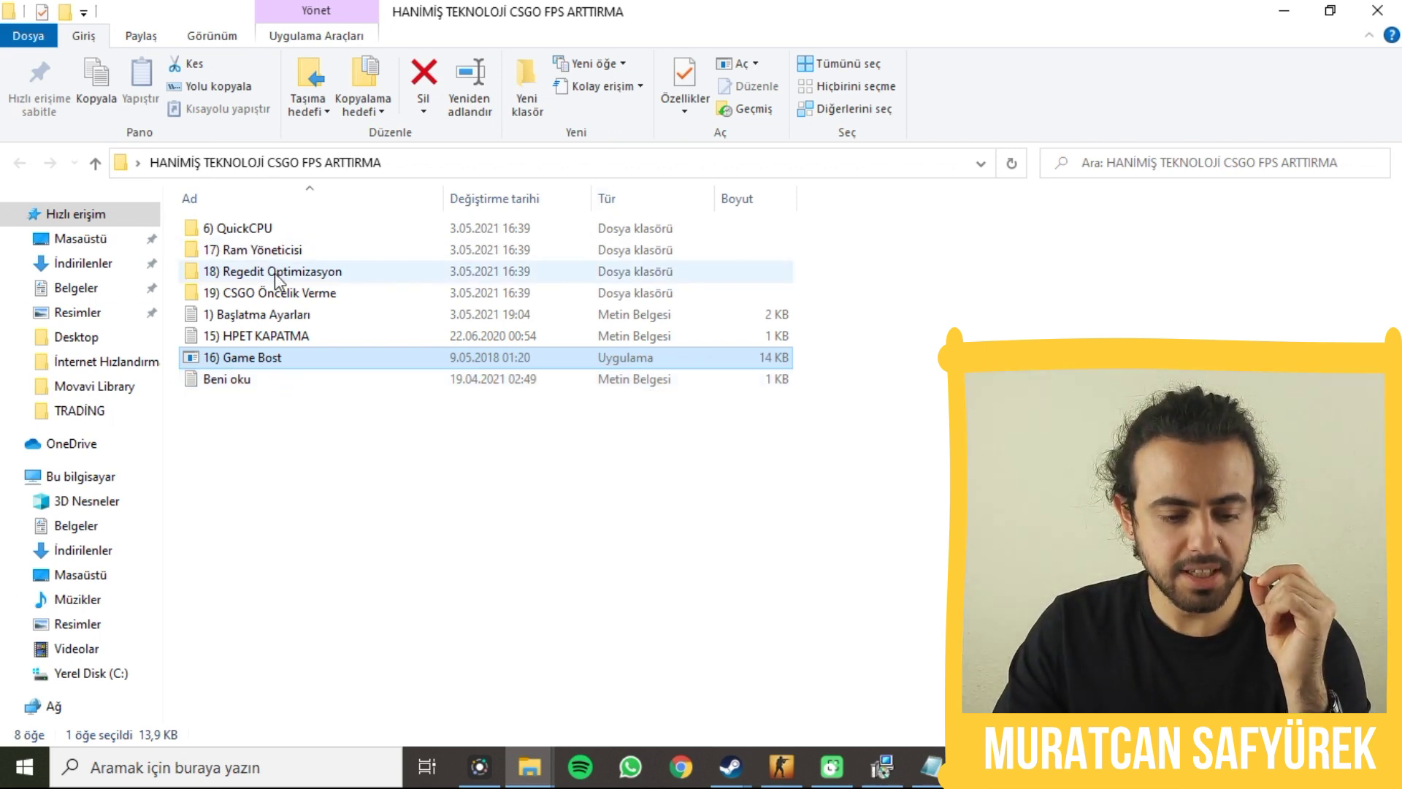
pyautogui.doubleClick(278, 250)
pyautogui.doubleClick(277, 228)
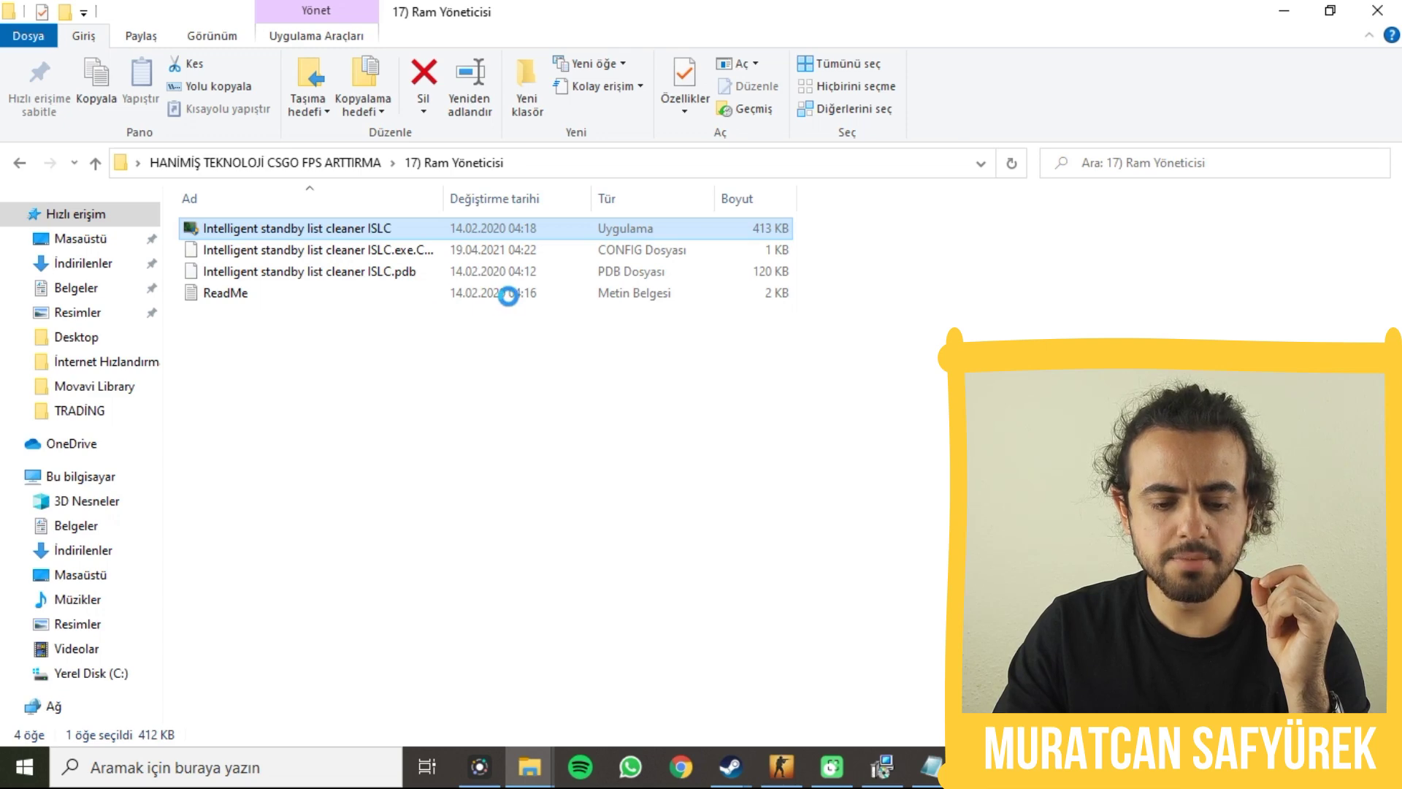
pyautogui.rightClick(279, 227)
pyautogui.click(459, 221)
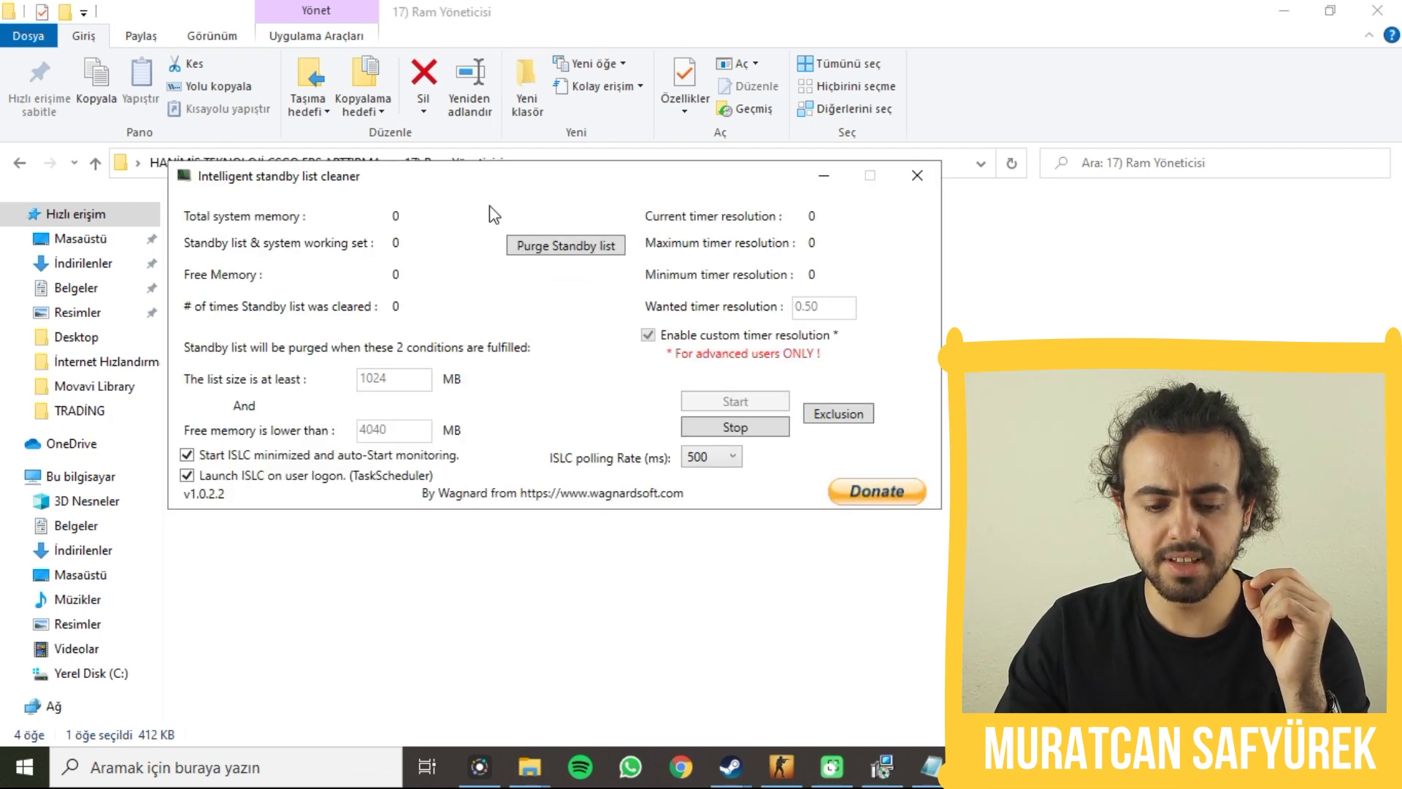
pyautogui.moveTo(473, 191); pyautogui.dragTo(642, 189)
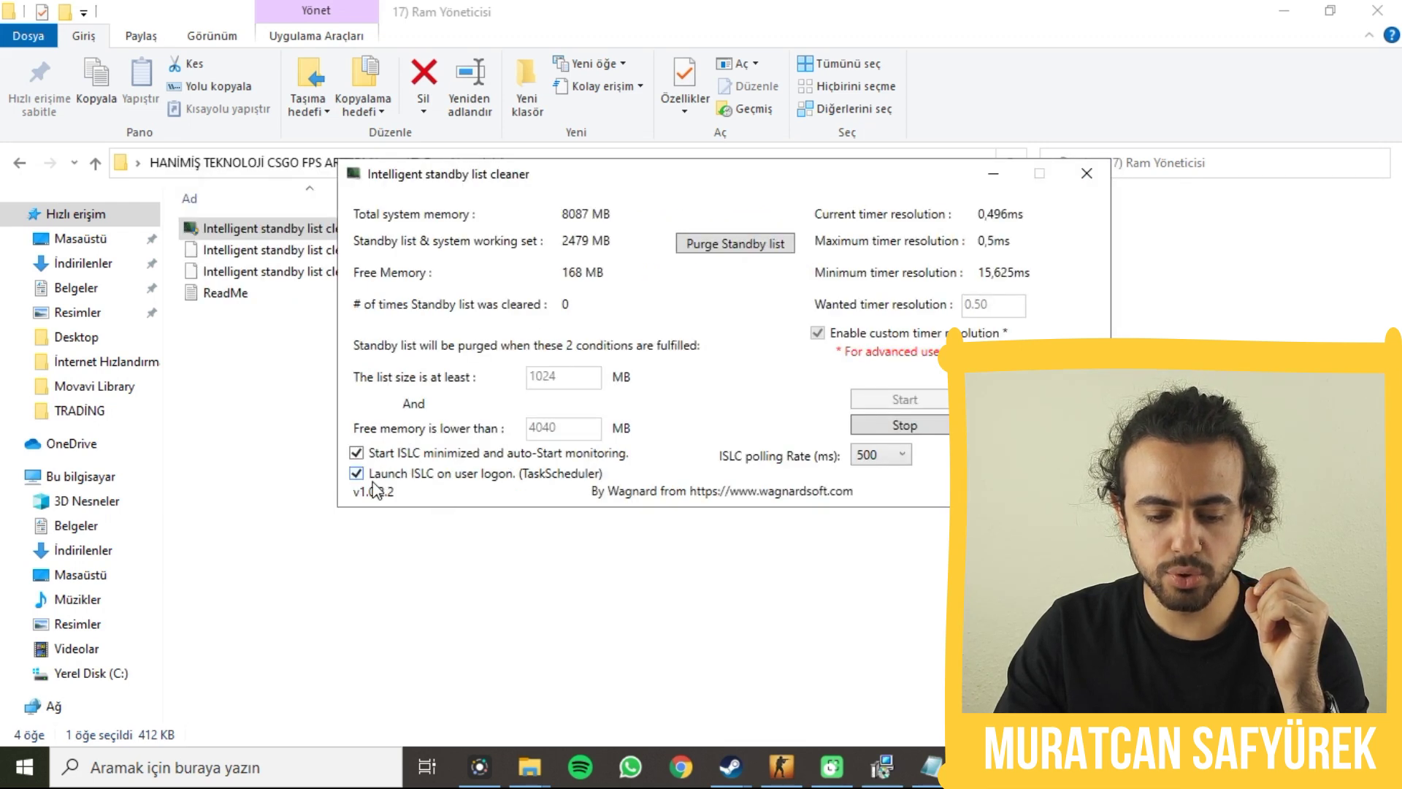
# - Stop ISLC monitoring, set the free-memory purge threshold to 4000 MB, and restart monitoring with the window minimized
pyautogui.click(926, 426)
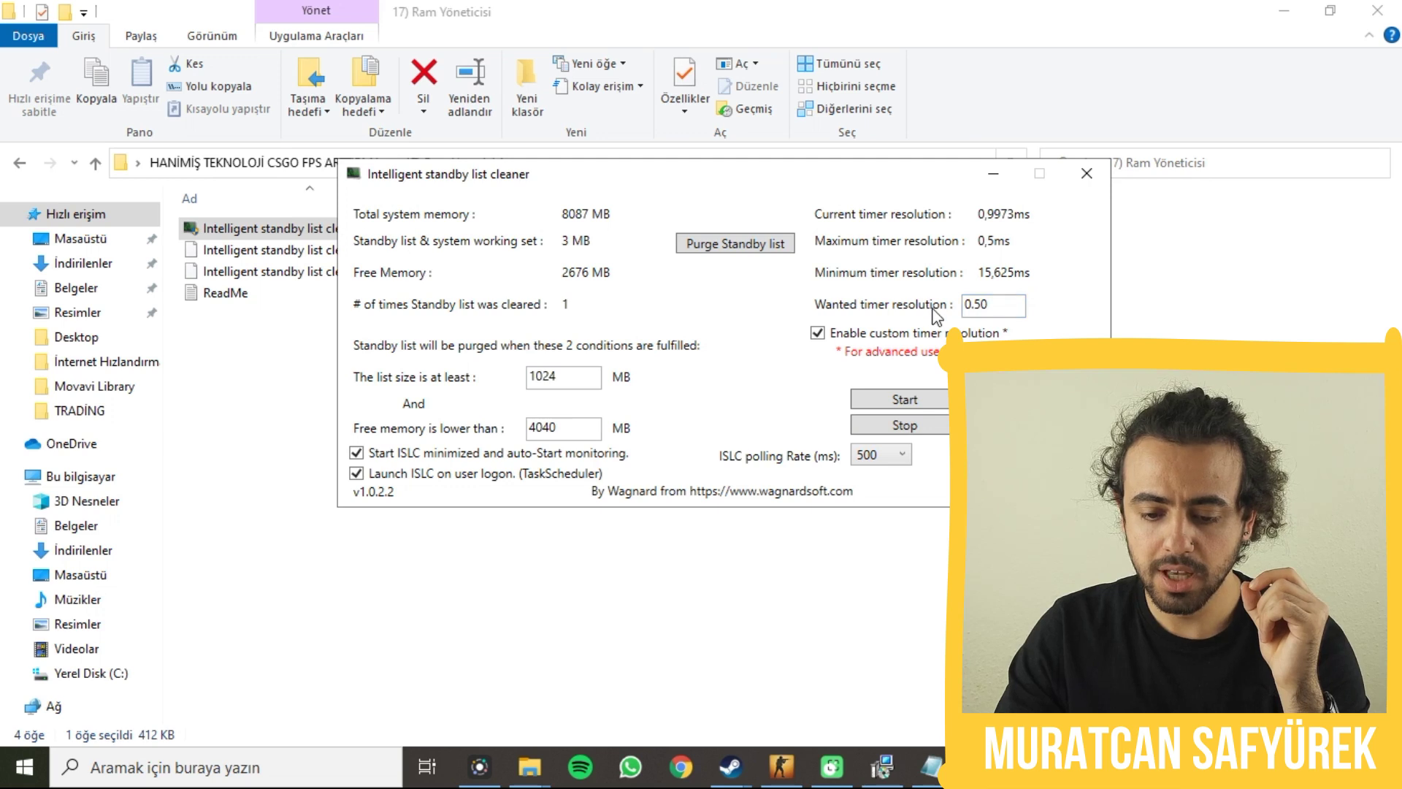
pyautogui.moveTo(1002, 312); pyautogui.dragTo(867, 319)
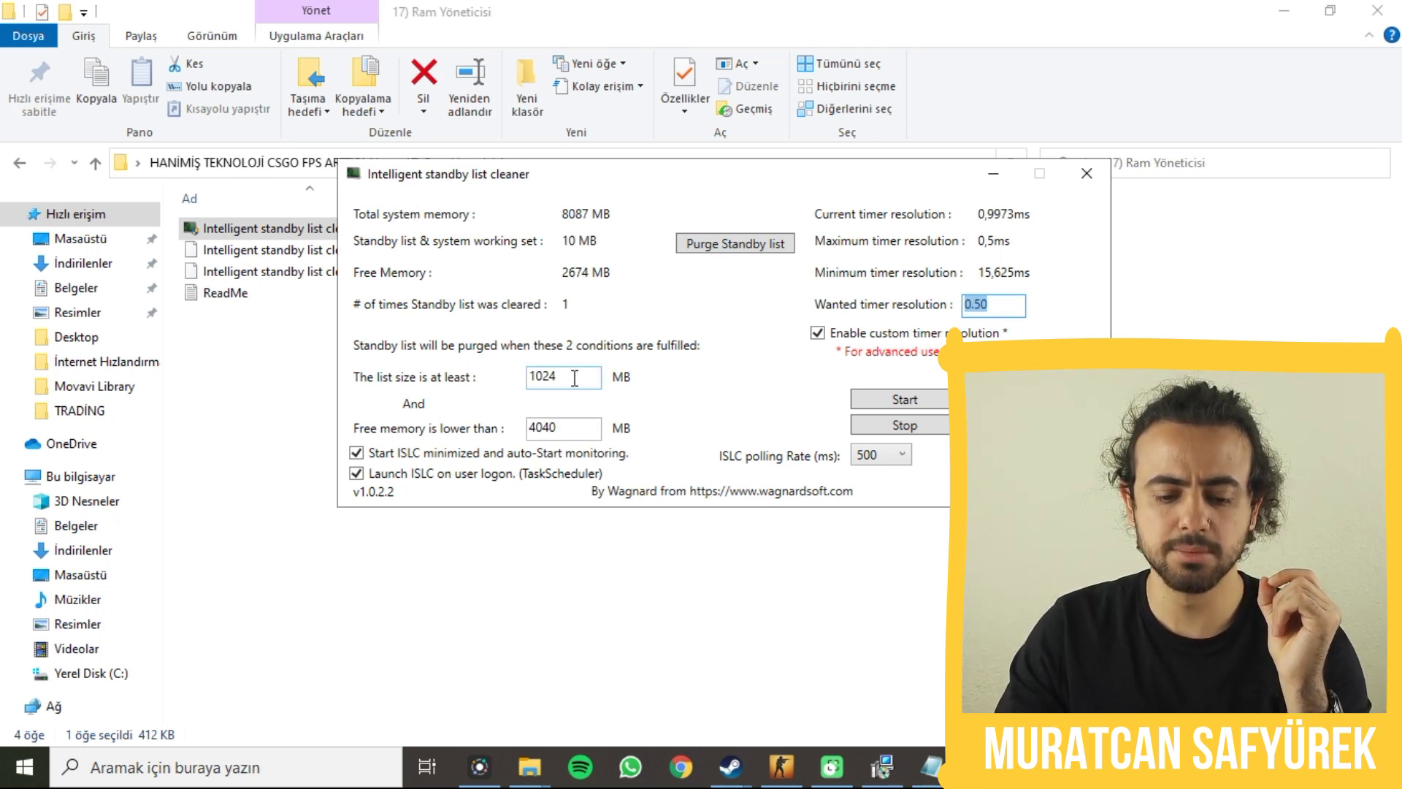
pyautogui.doubleClick(550, 377)
pyautogui.click(563, 430)
pyautogui.doubleClick(572, 427)
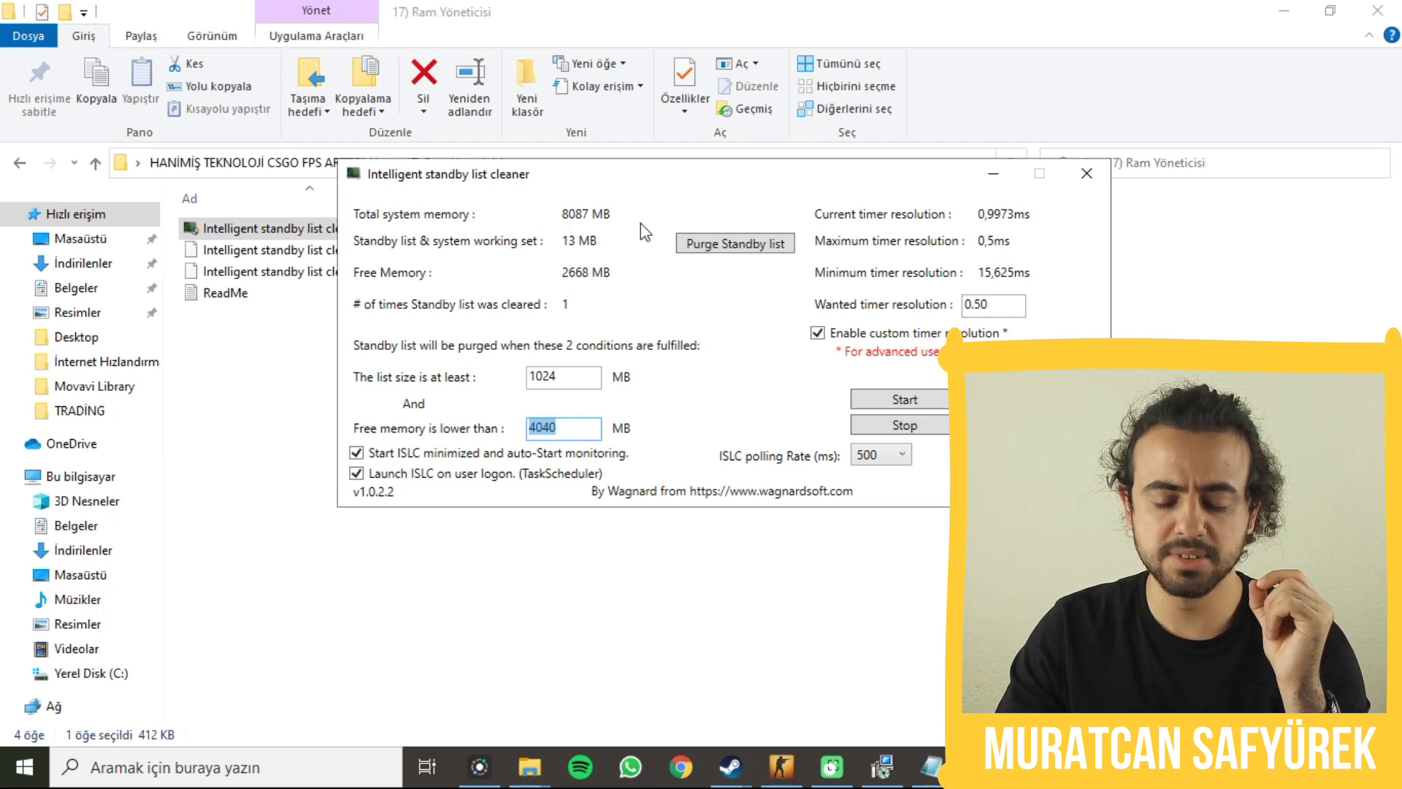
pyautogui.click(565, 422)
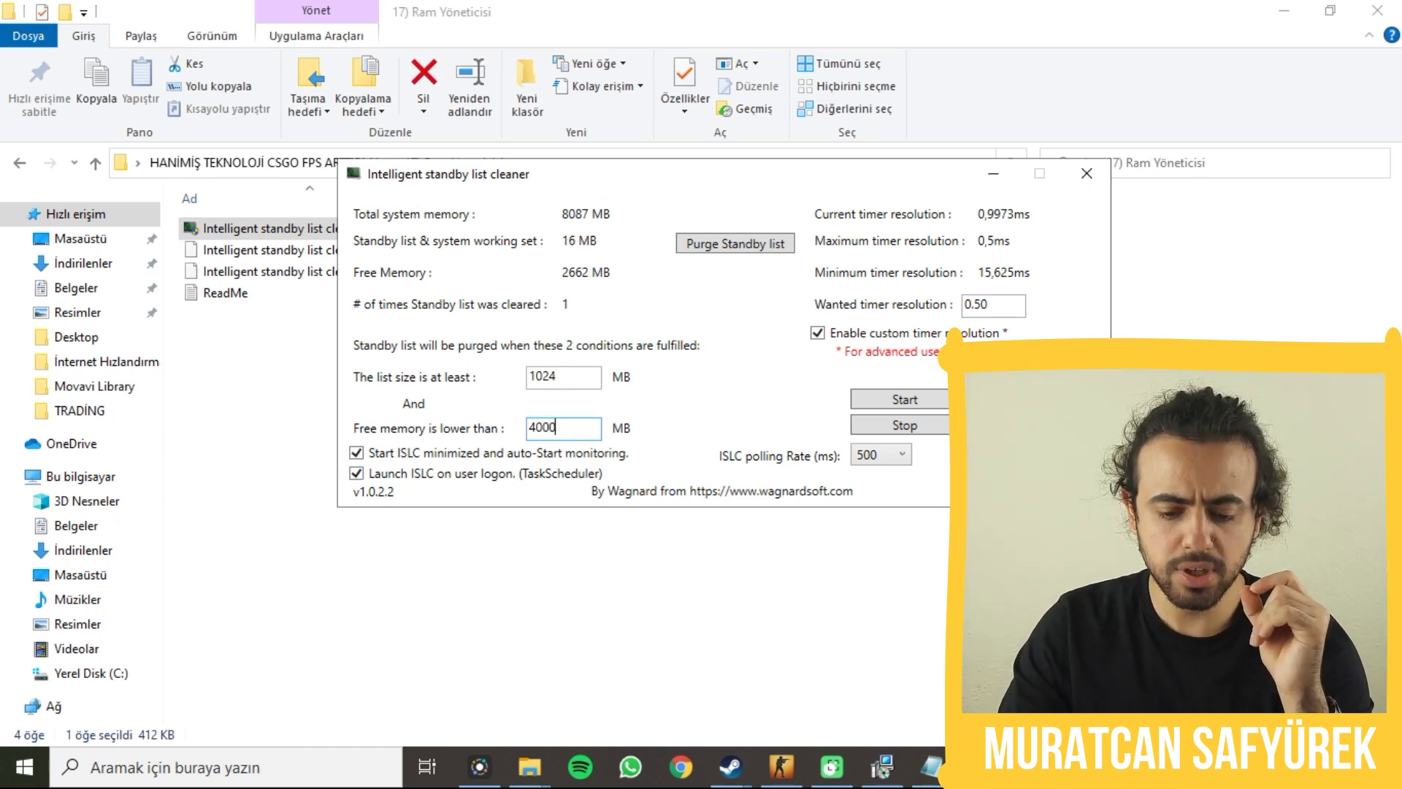
pyautogui.click(923, 400)
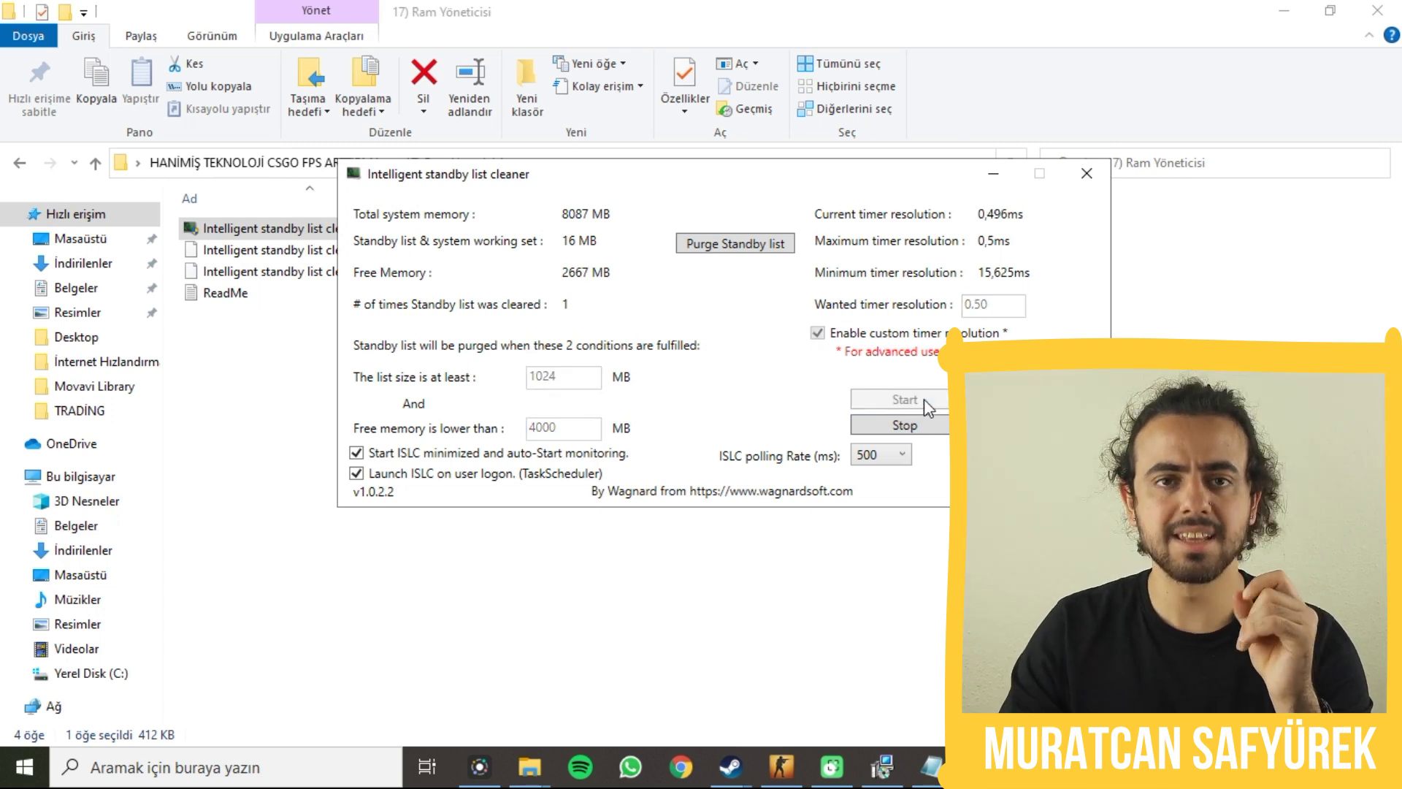
pyautogui.click(993, 175)
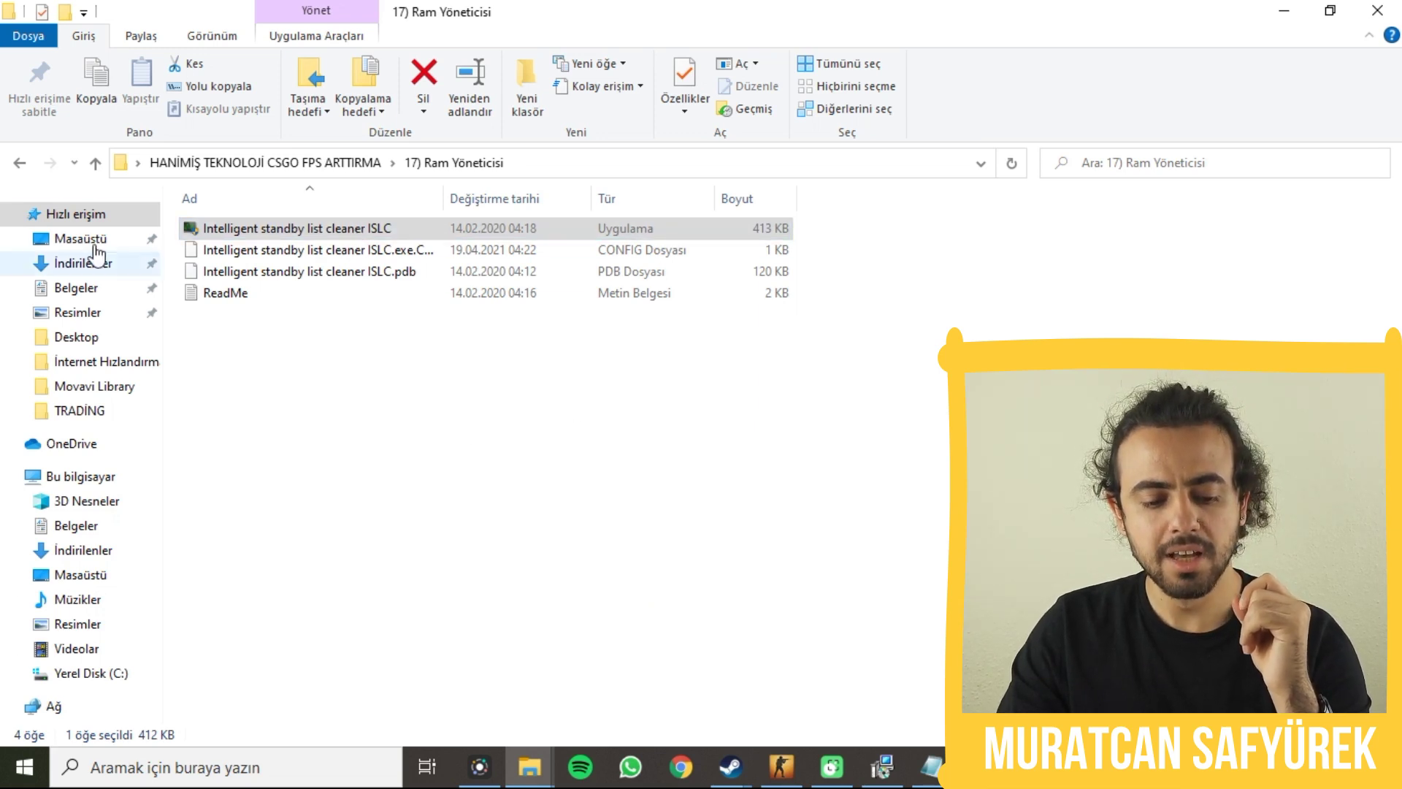
# - Go back to the HANİMİŞ TEKNOLOJİ CSGO FPS ARTTIRMA folder and open 18) Regedit Optimizasyon
pyautogui.click(28, 163)
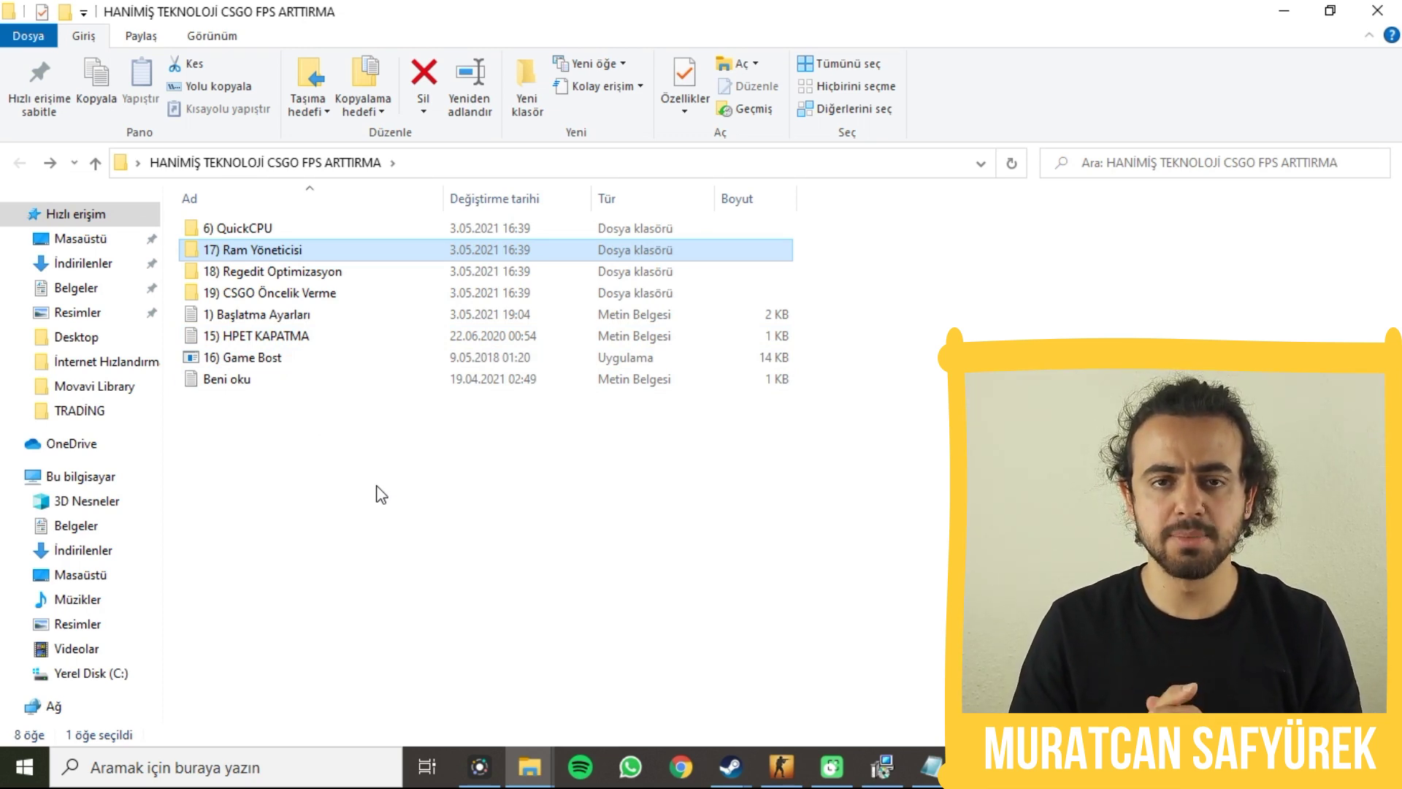
pyautogui.click(326, 361)
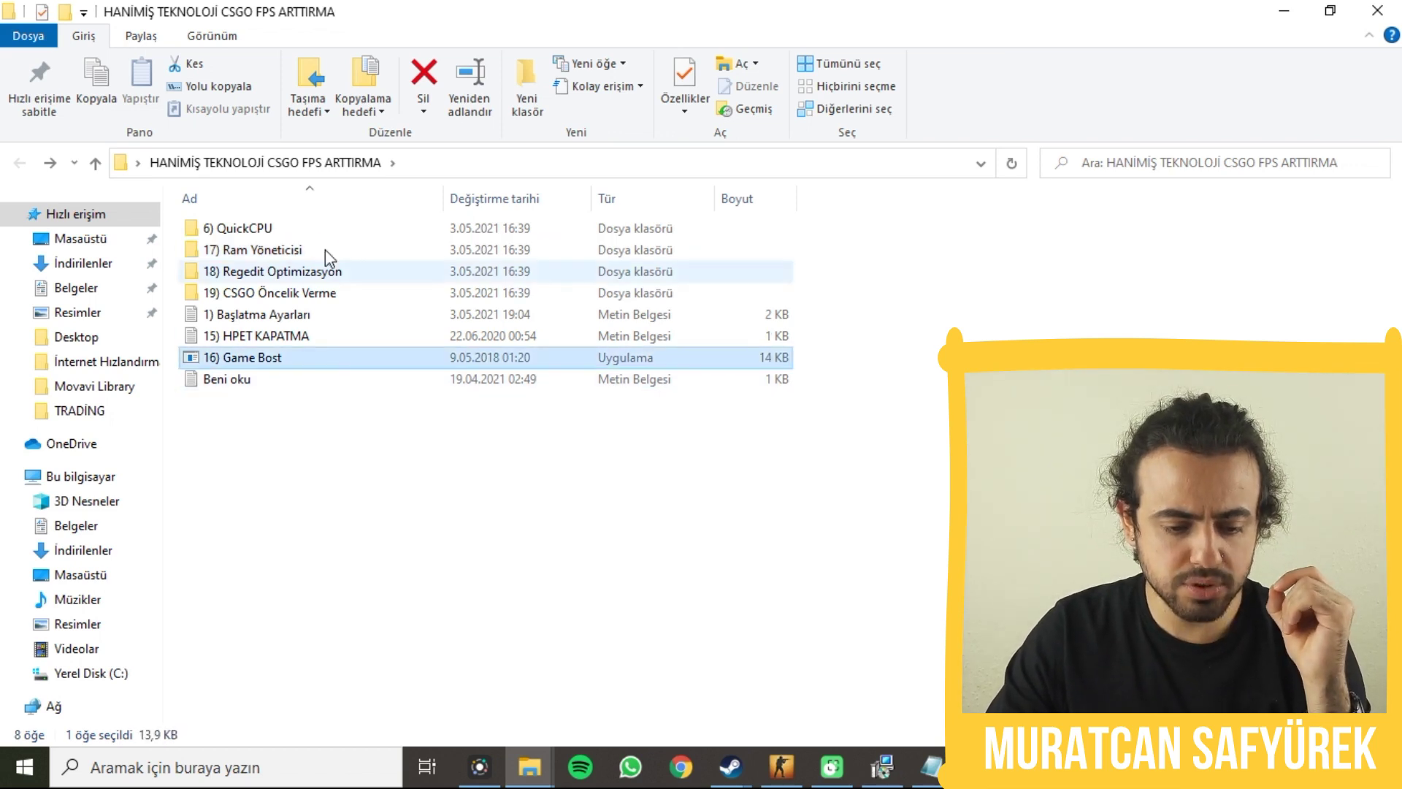
pyautogui.click(326, 250)
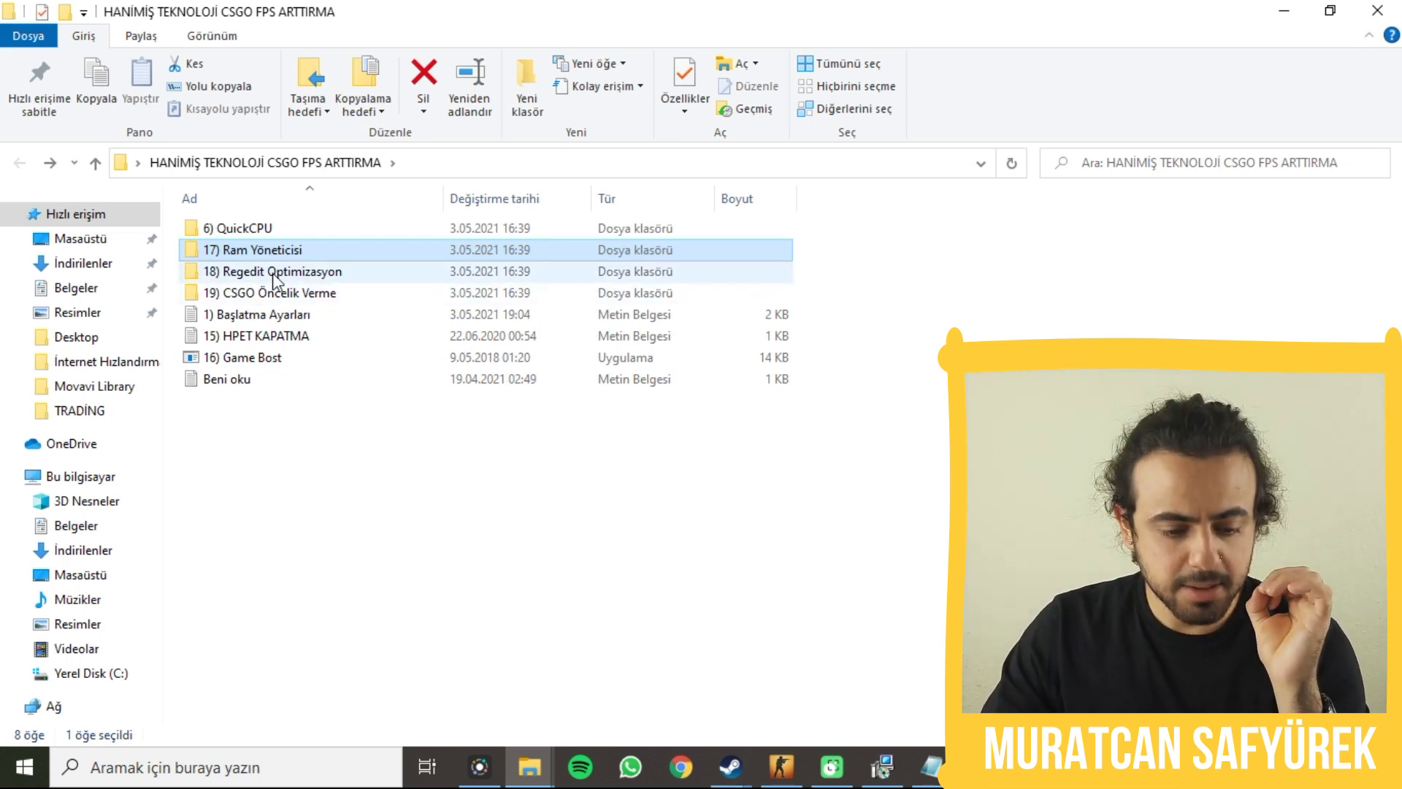
pyautogui.doubleClick(269, 271)
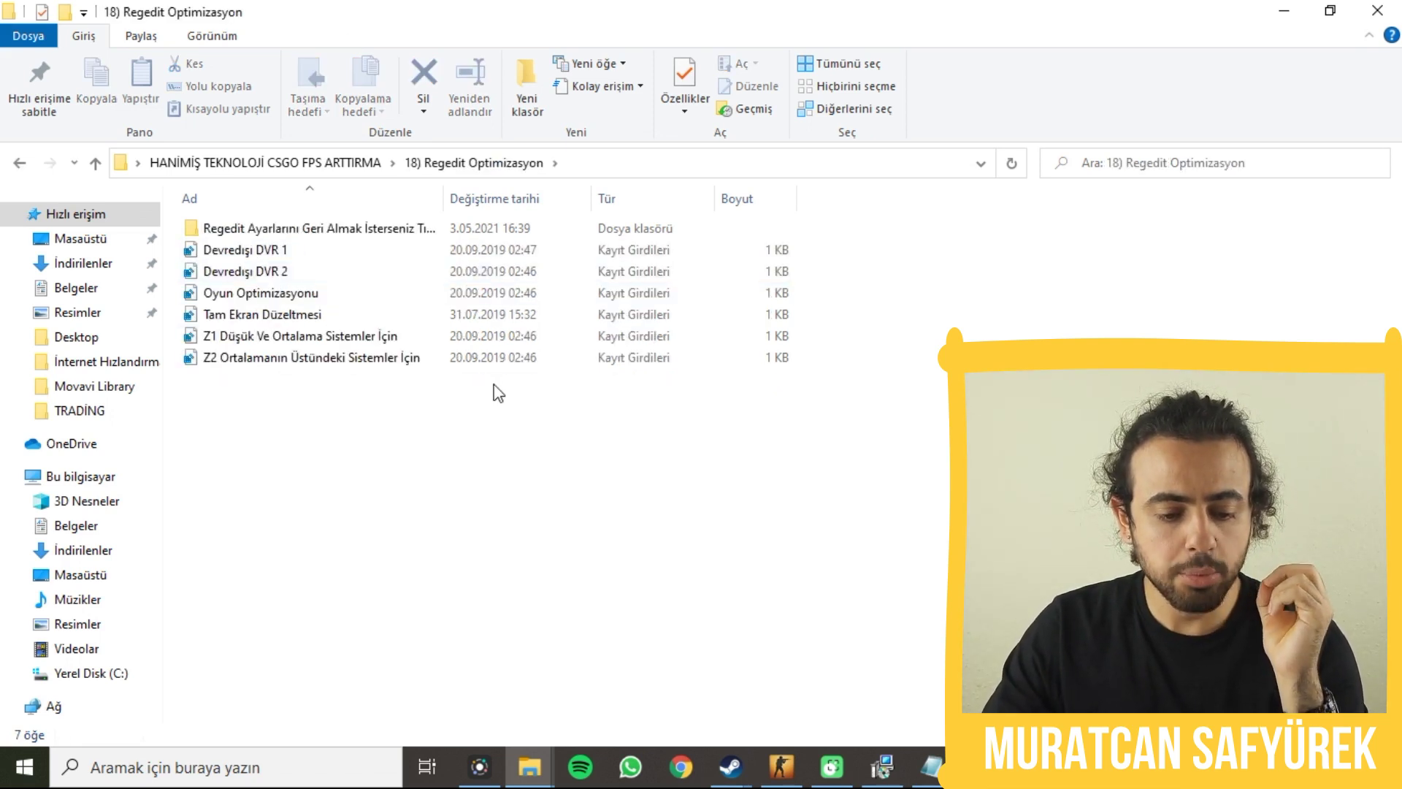
# - Go through the registry files for disabling DVR, game optimization, full-screen fixes, and the Z1 and Z2 system levels
pyautogui.click(269, 250)
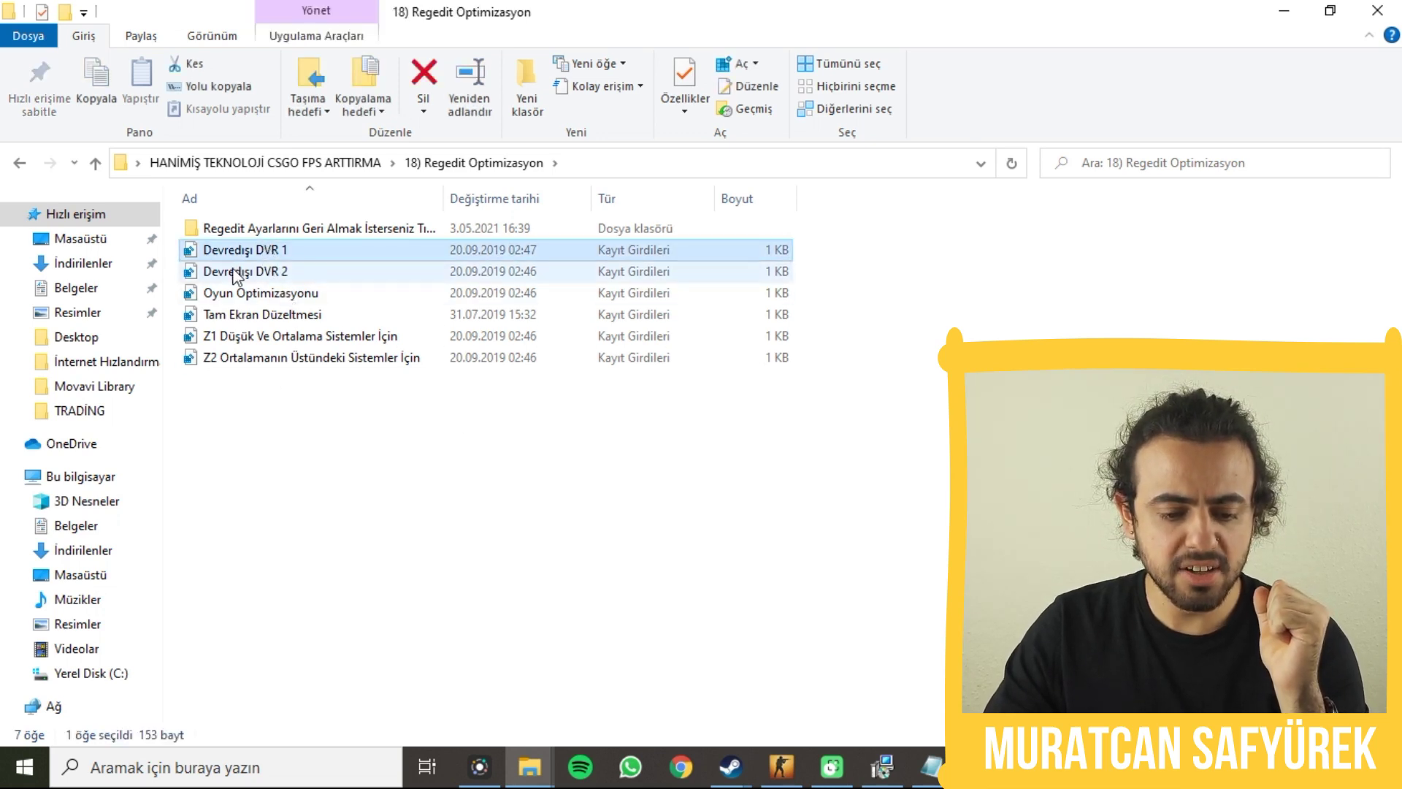
pyautogui.click(304, 275)
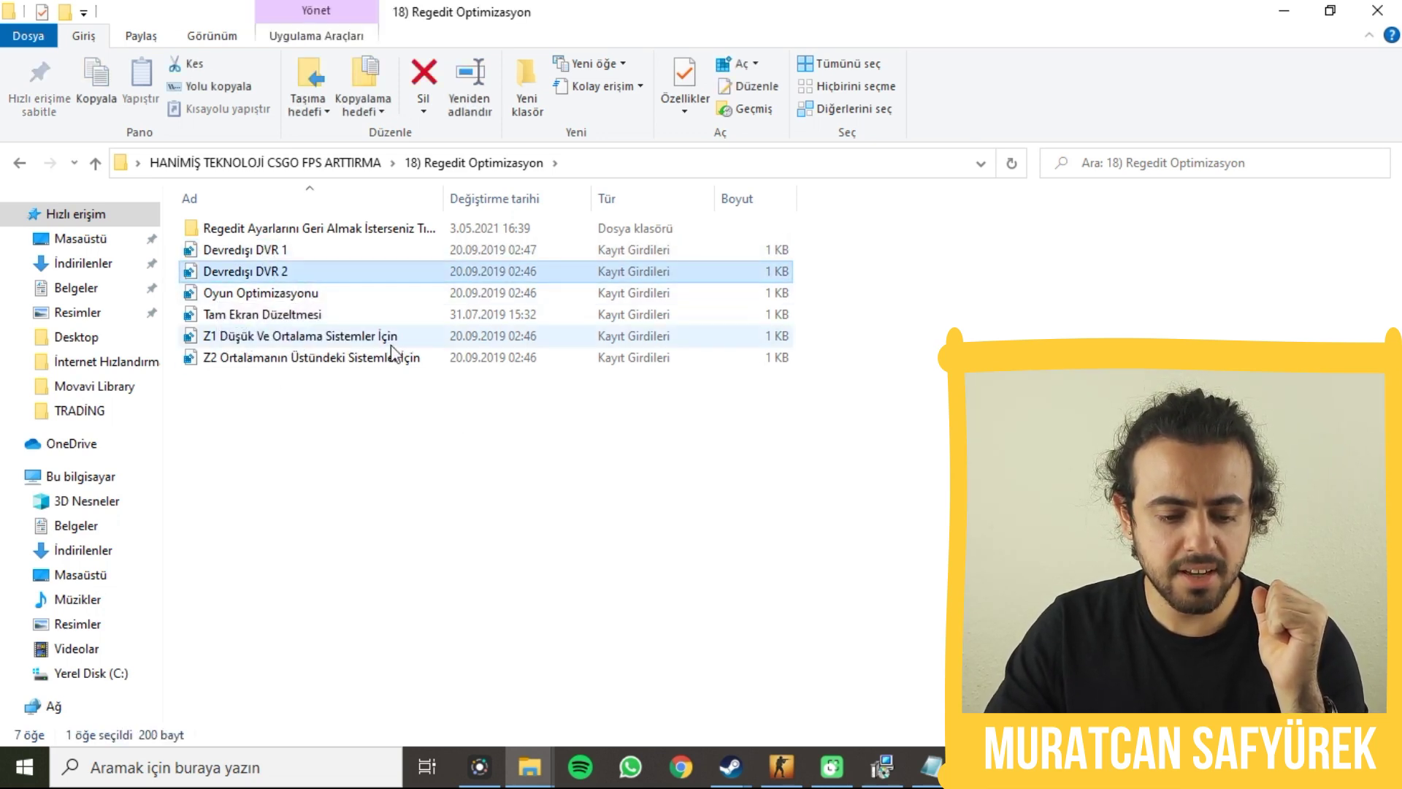
pyautogui.click(332, 293)
pyautogui.click(305, 316)
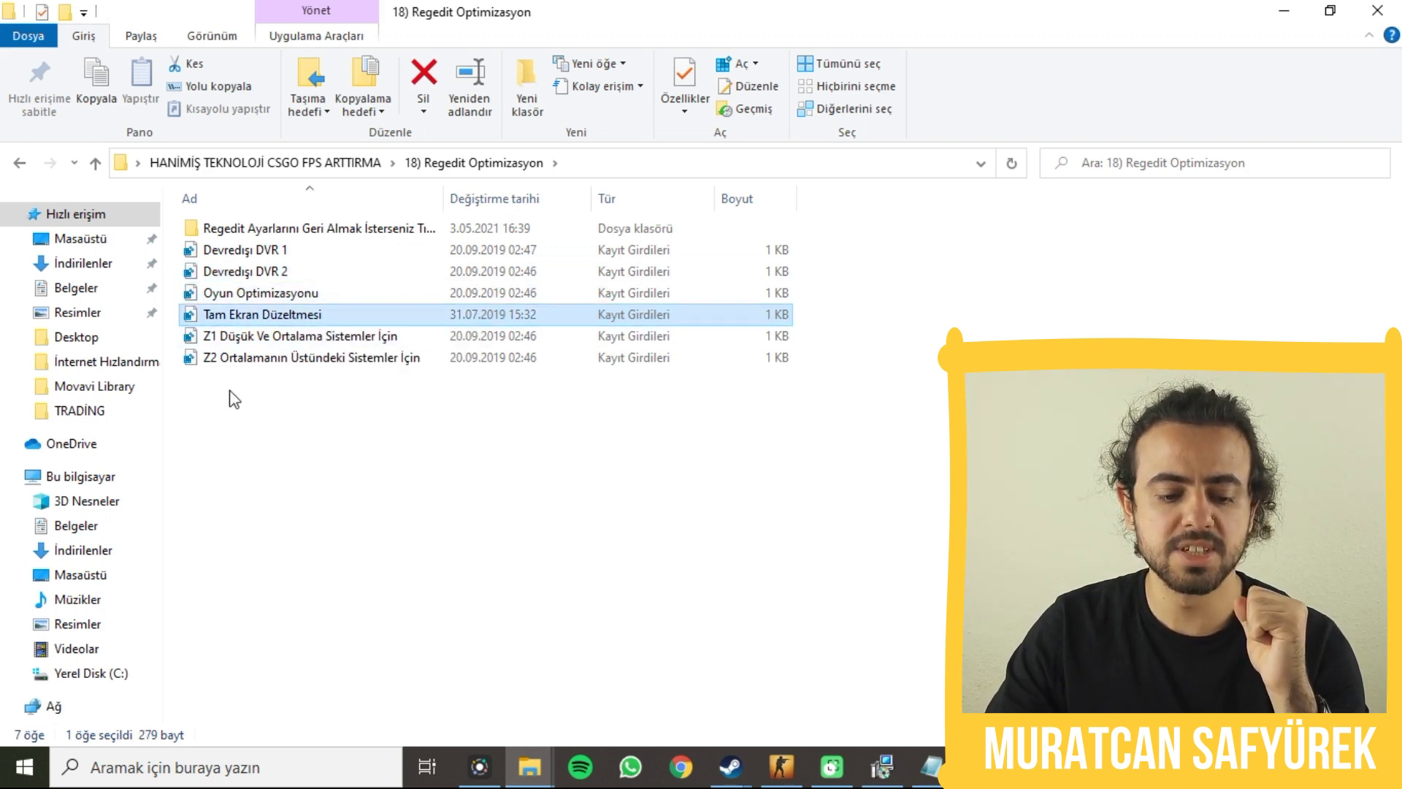
pyautogui.click(245, 337)
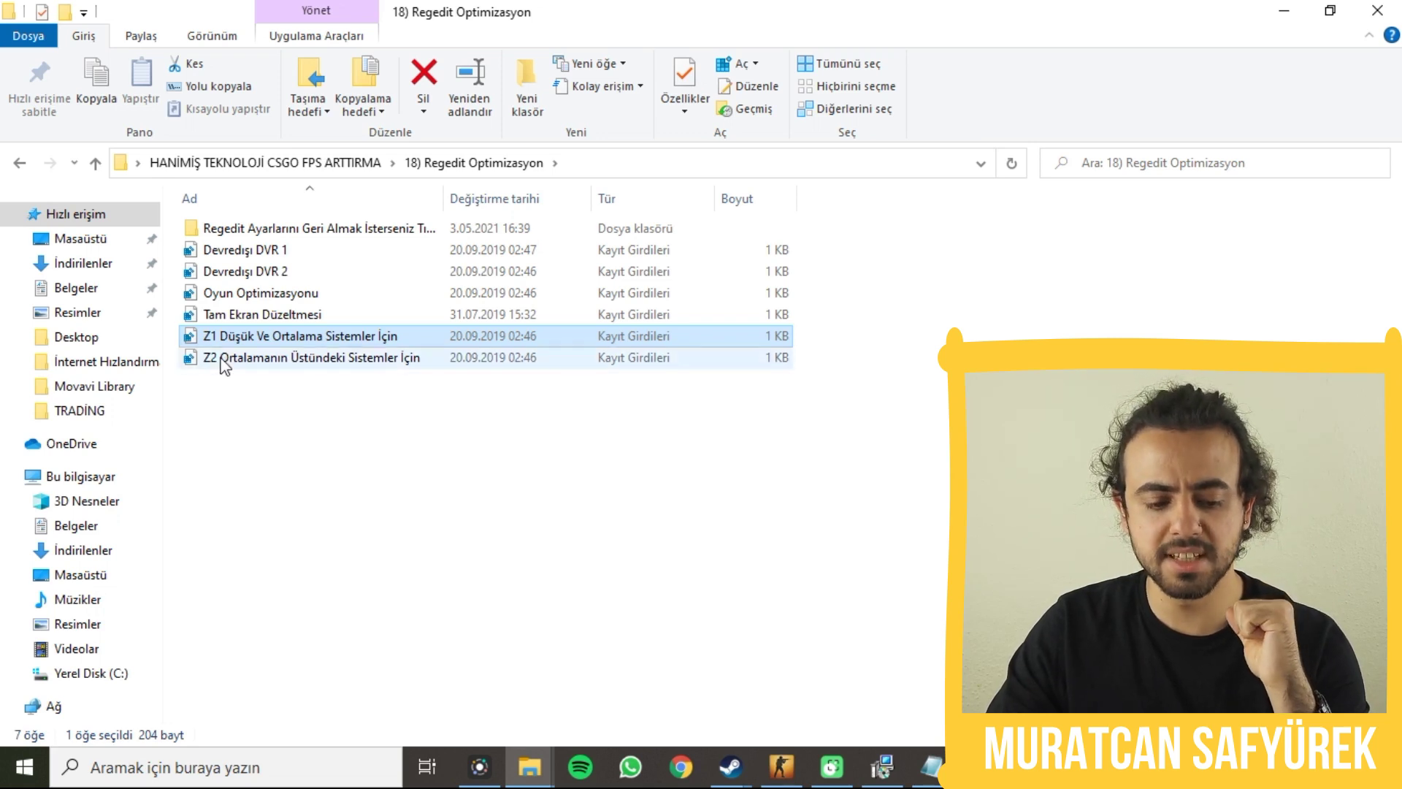
pyautogui.click(198, 361)
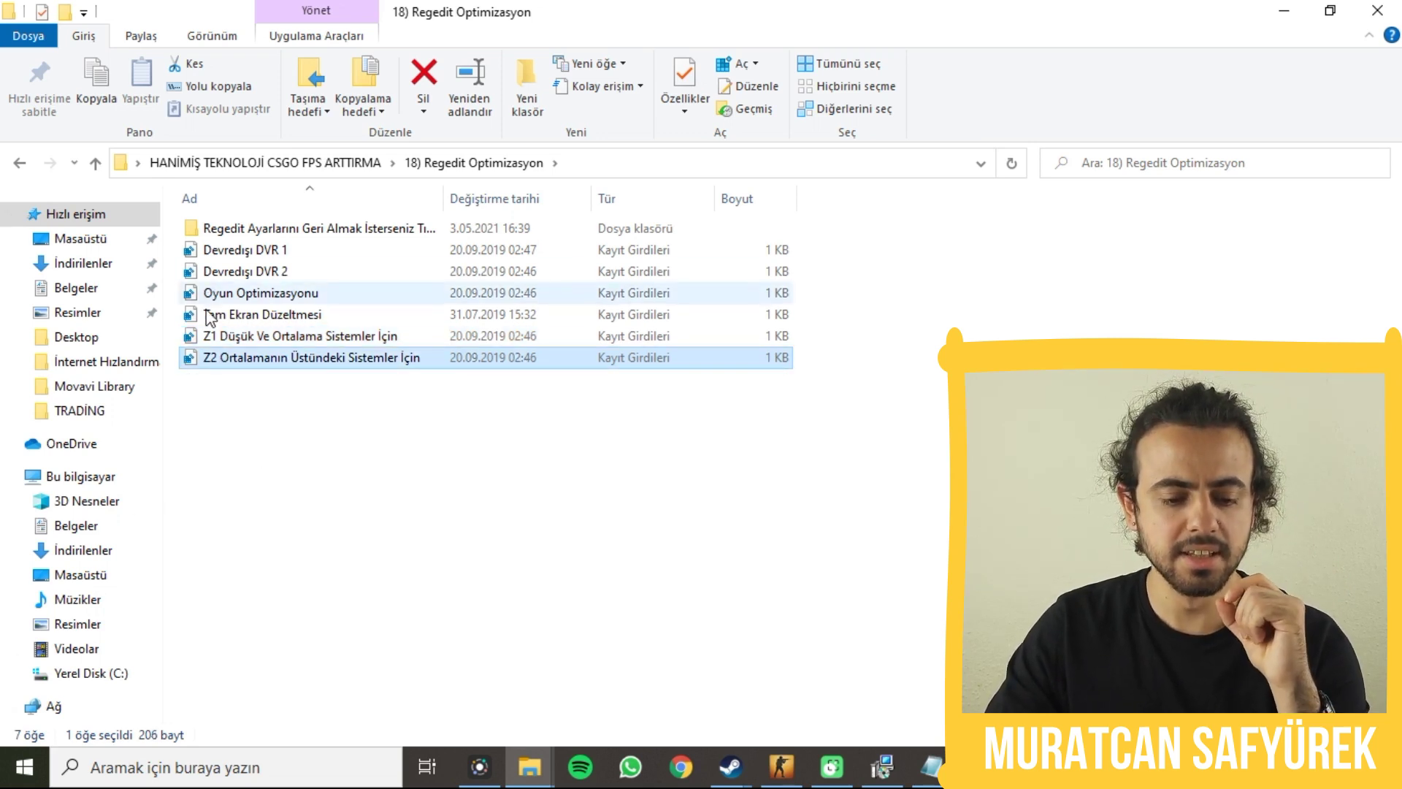
# - Look inside the folder for reverting the registry settings and return to 18) Regedit Optimizasyon
pyautogui.moveTo(243, 396); pyautogui.dragTo(293, 284)
pyautogui.doubleClick(314, 231)
pyautogui.moveTo(315, 233); pyautogui.dragTo(312, 292)
pyautogui.click(19, 165)
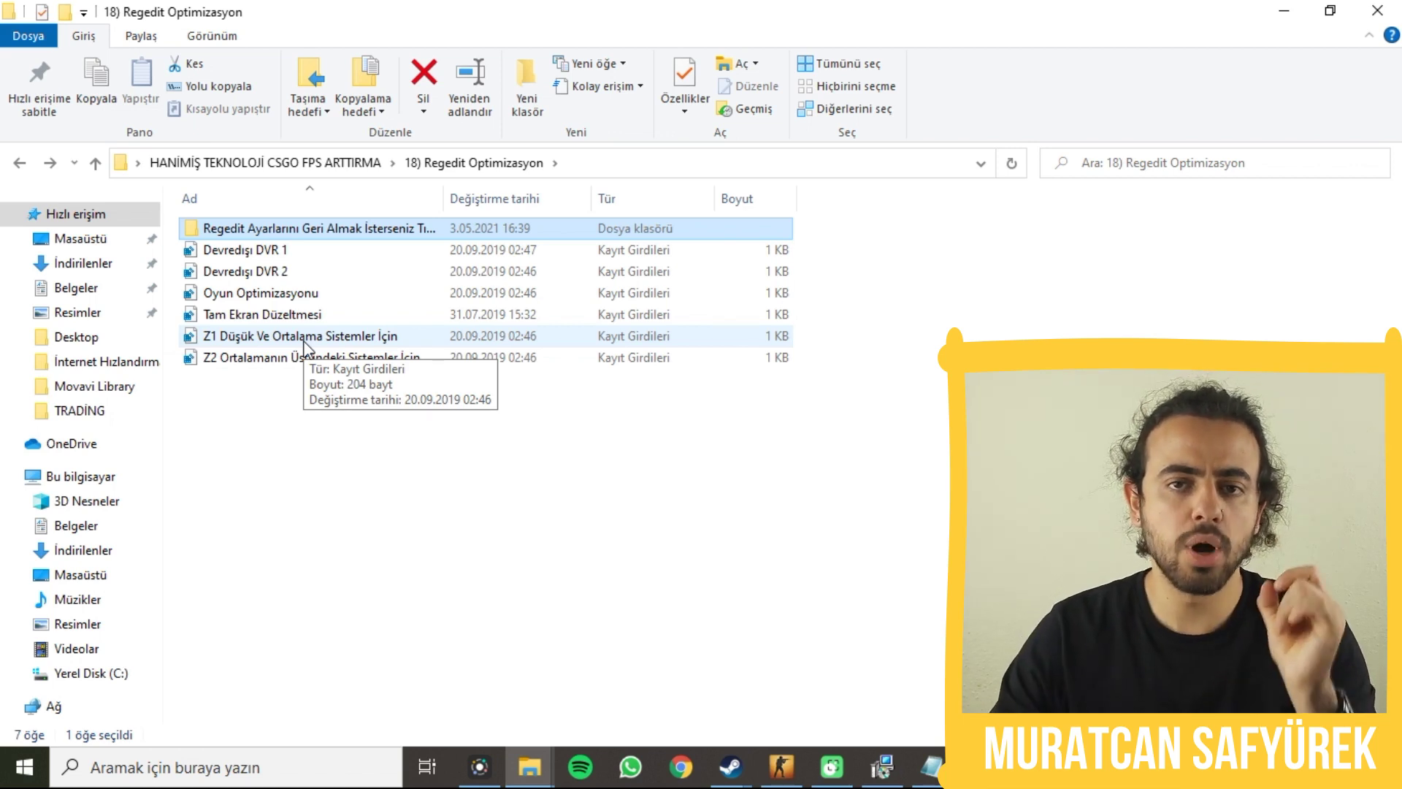
# - Open 19) CSGO Öncelik Verme, examine the CsgoHighPriority and CsgoNormalPriority registry files, and return to the FPS folder
pyautogui.click(16, 167)
pyautogui.doubleClick(236, 295)
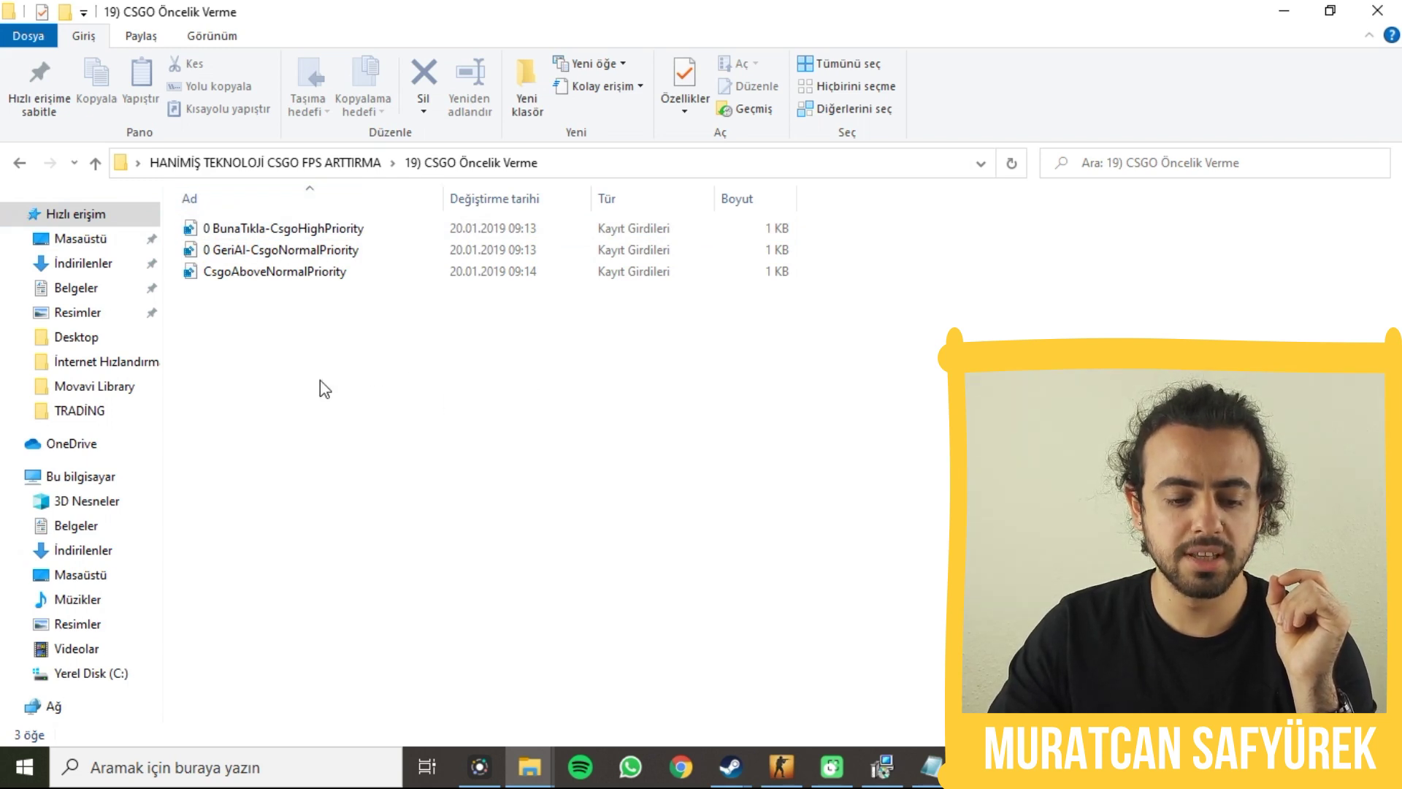
pyautogui.click(262, 230)
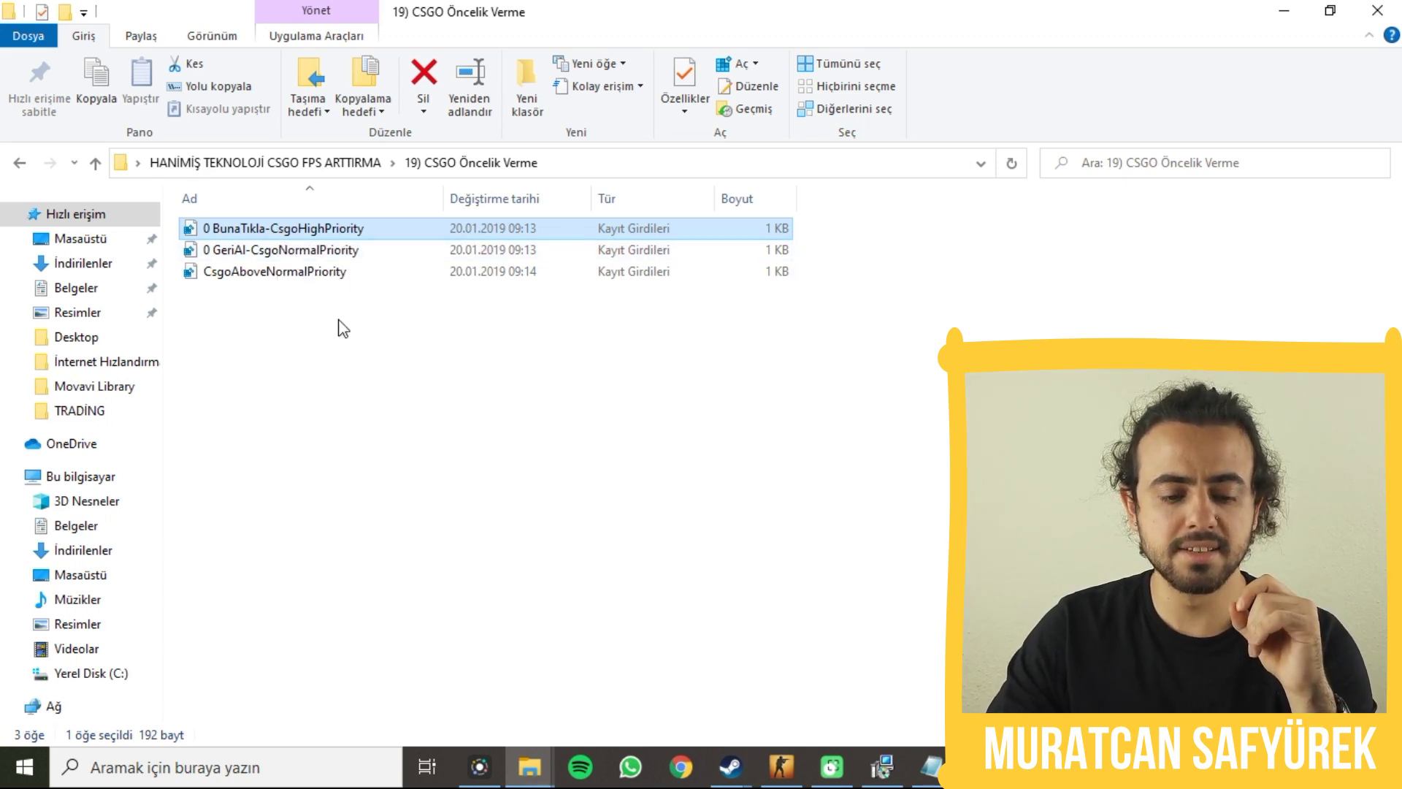
pyautogui.doubleClick(267, 248)
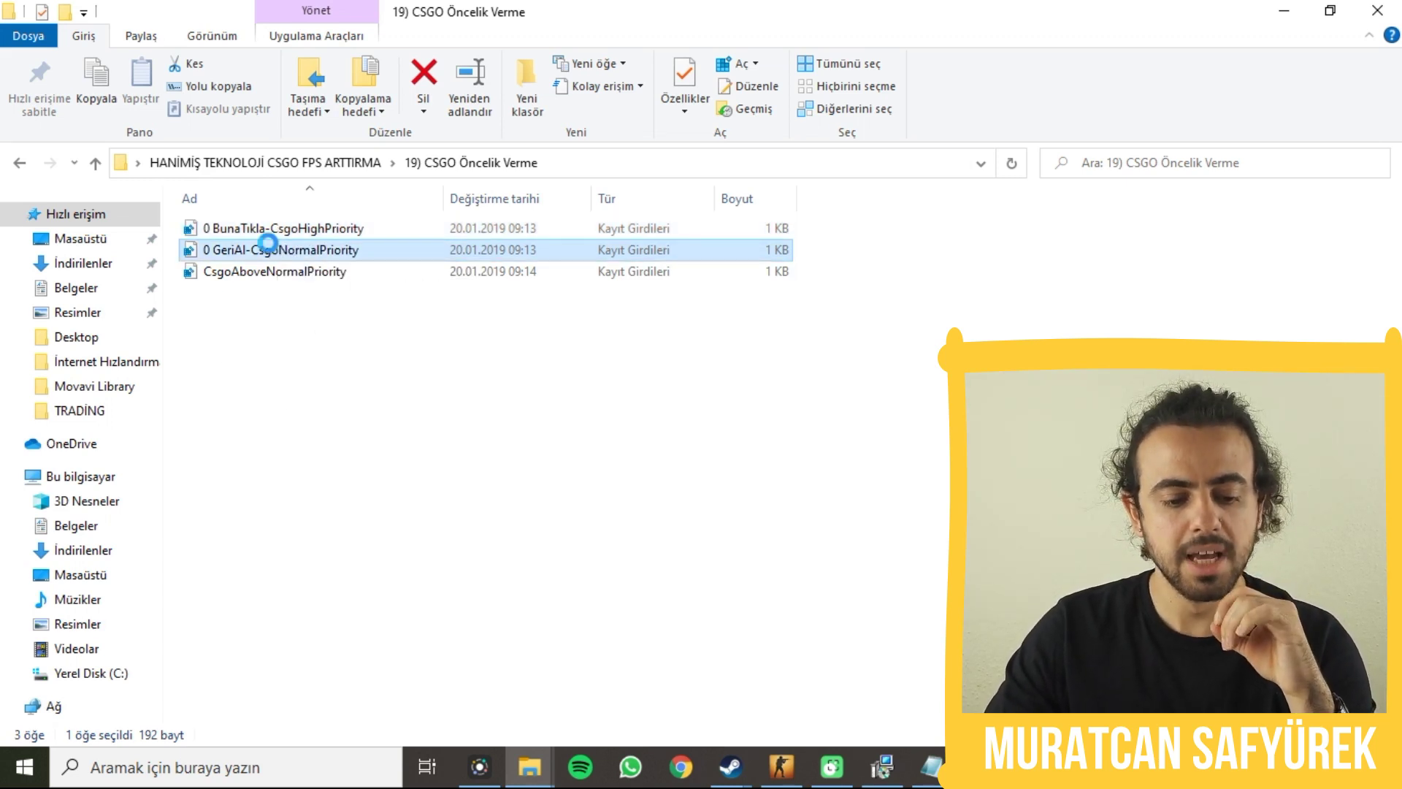
pyautogui.click(209, 252)
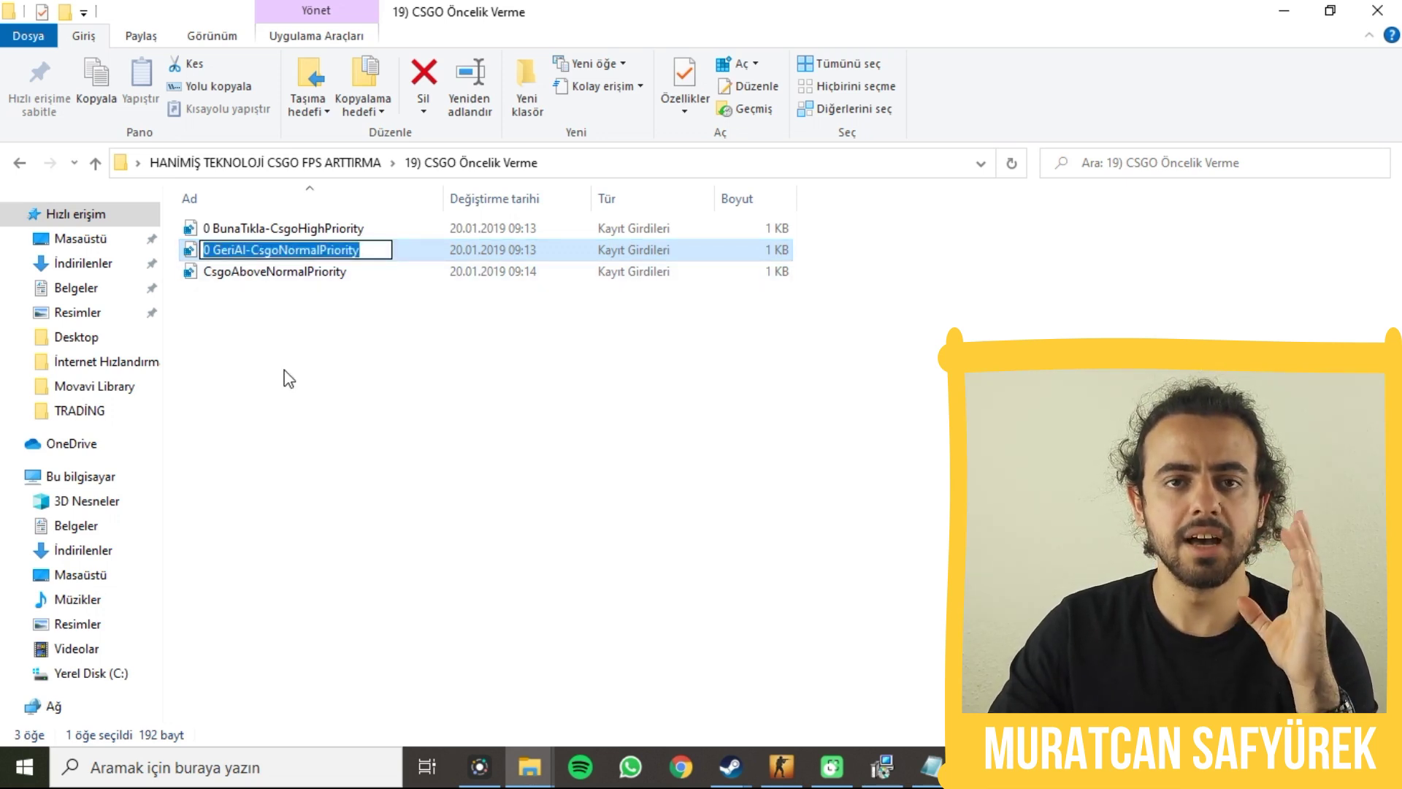
pyautogui.press('Escape')
pyautogui.press('Up')
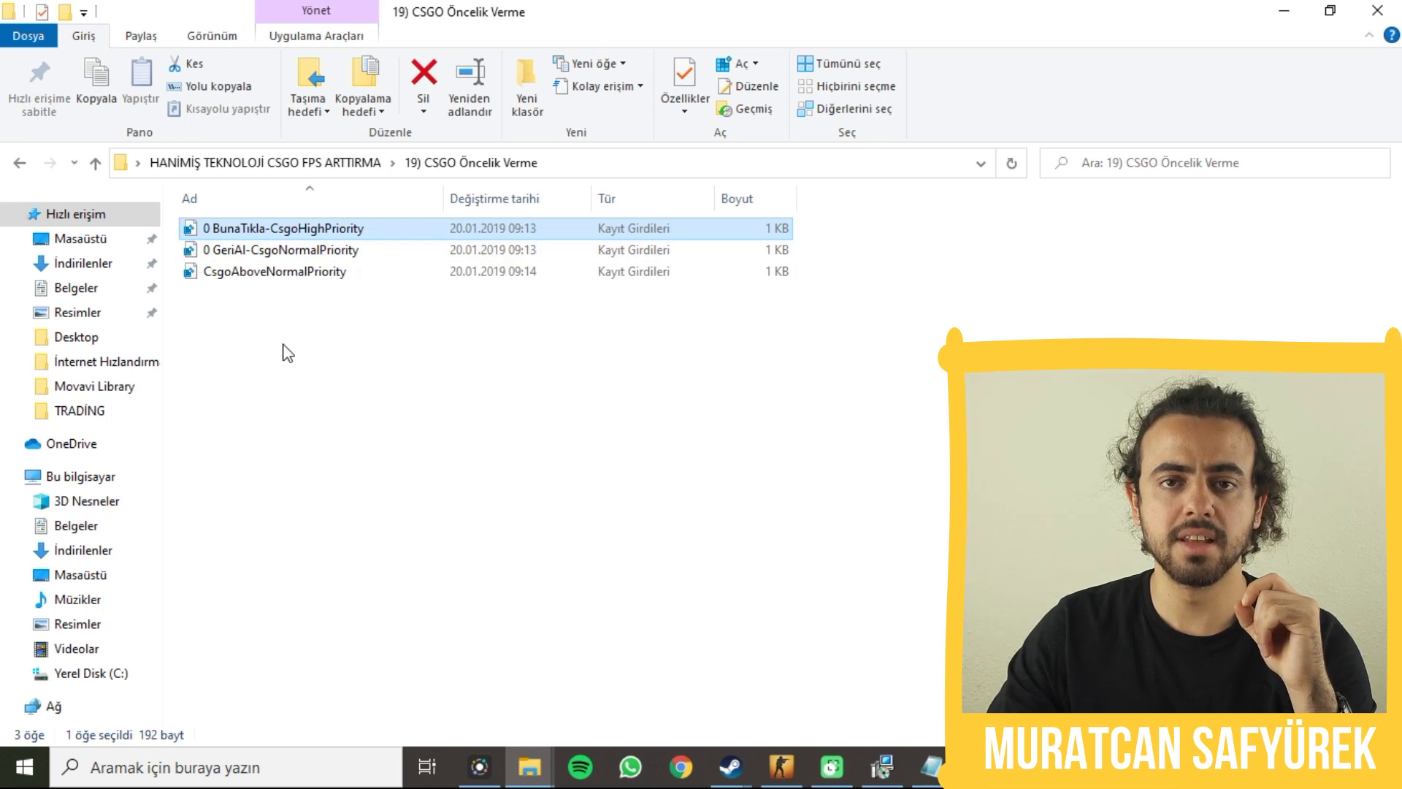
pyautogui.click(276, 252)
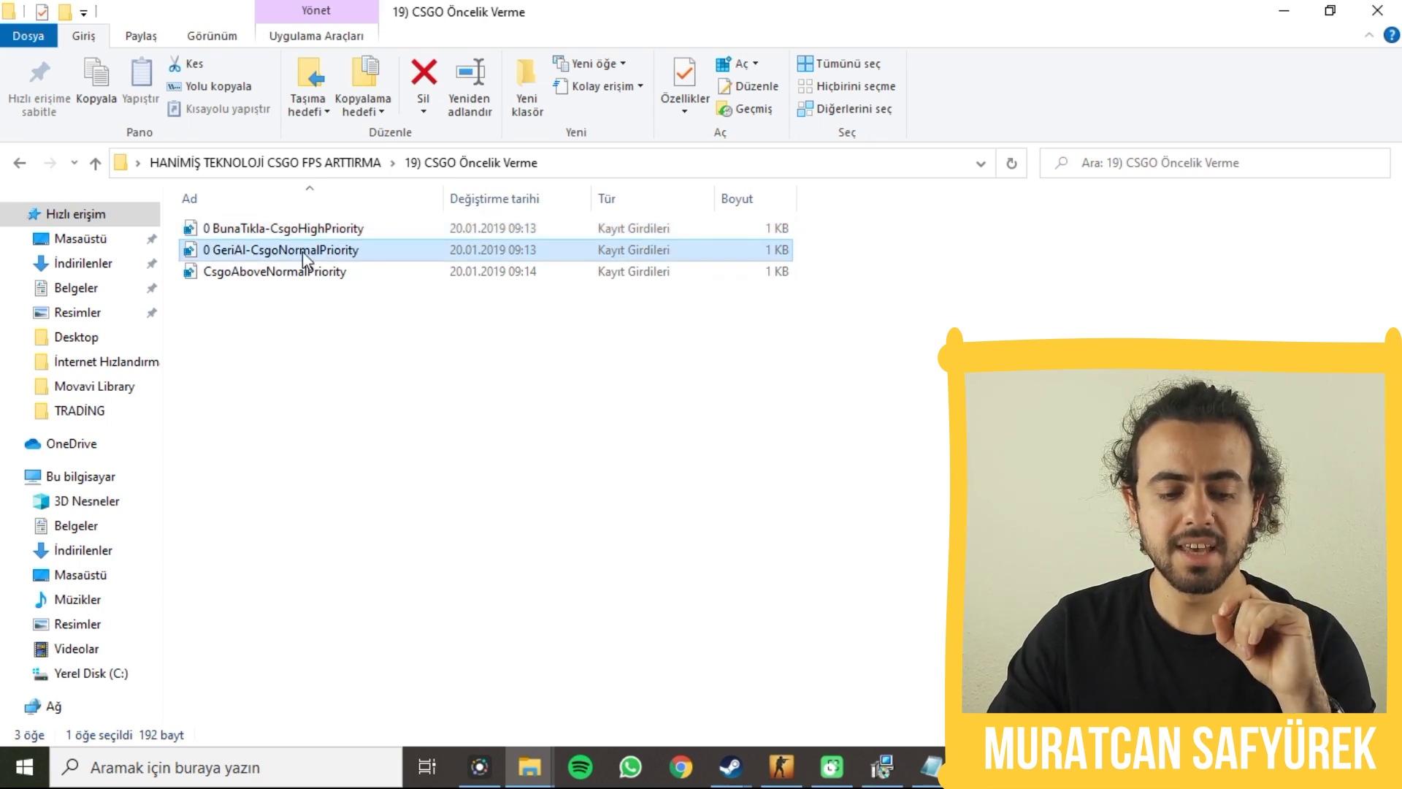
pyautogui.click(27, 168)
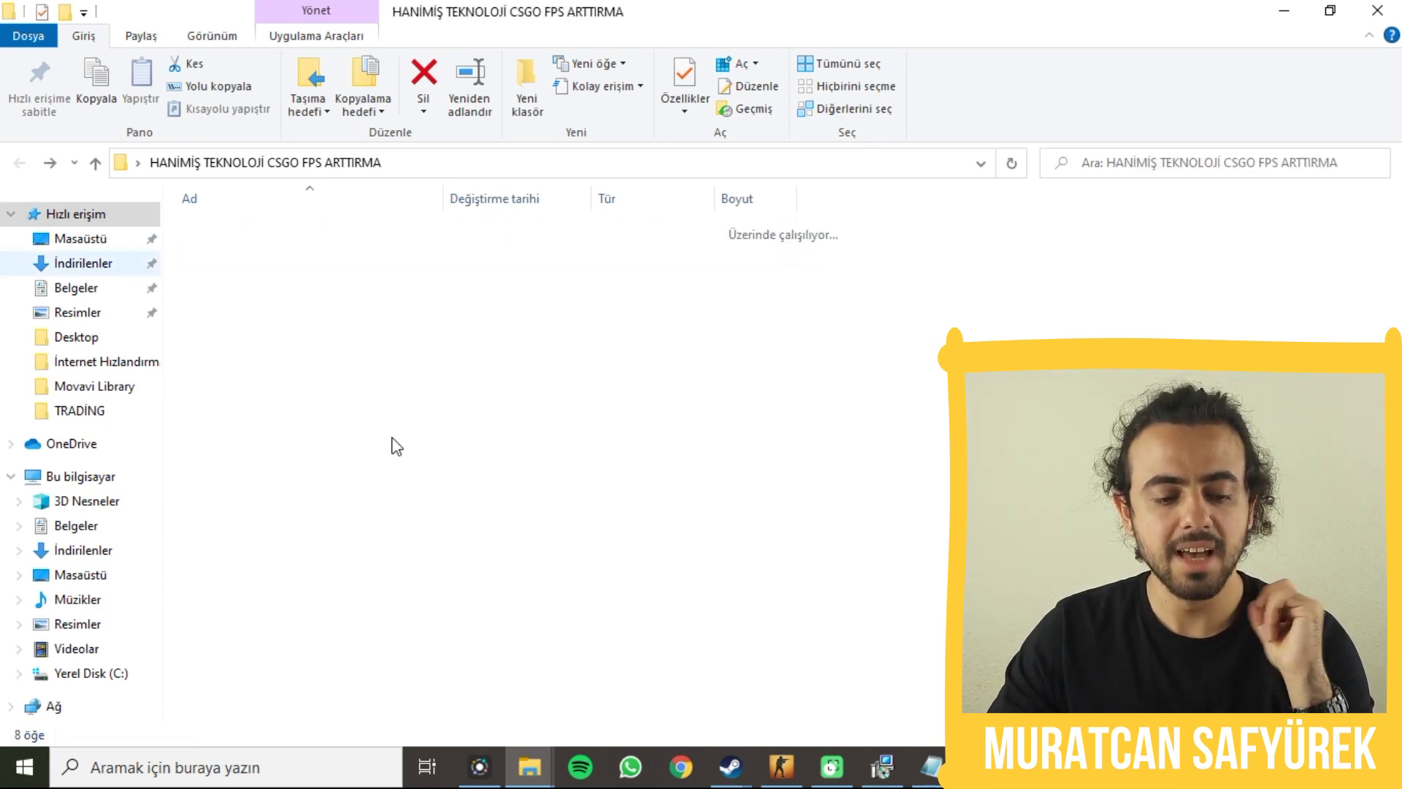